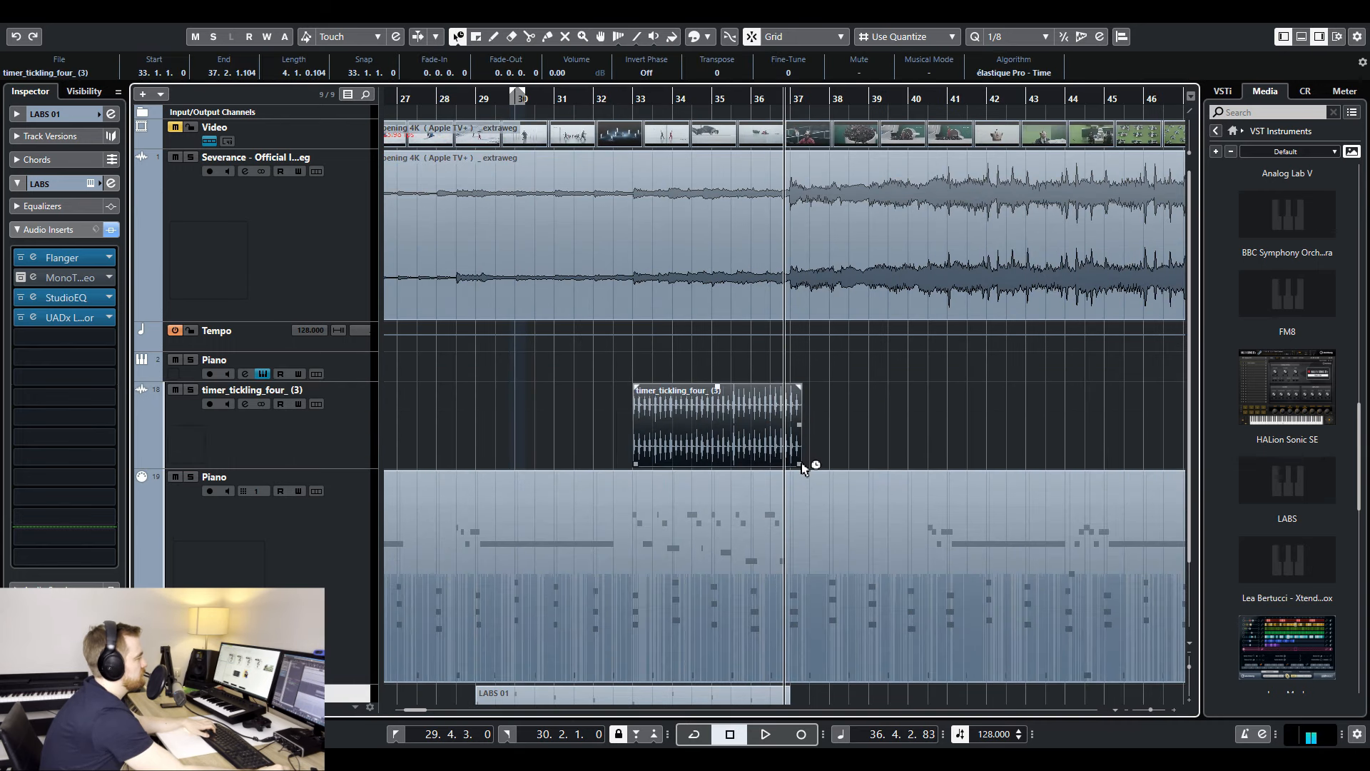
- Move the playback position to bar 41 of the project
left_click_drag(800, 467, 785, 465)
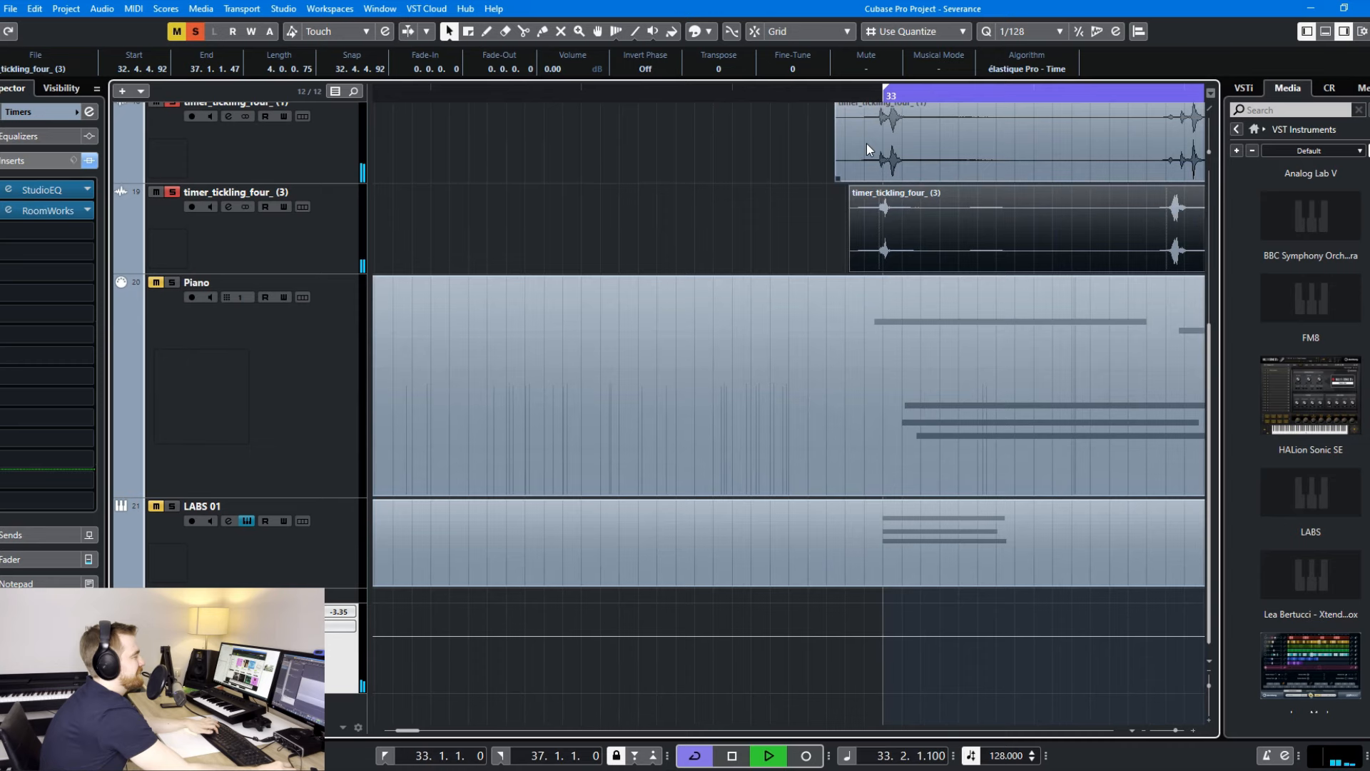
scroll(868, 141, "up", 5)
key("g")
key("g")
key("g")
key("g")
left_click(1065, 95)
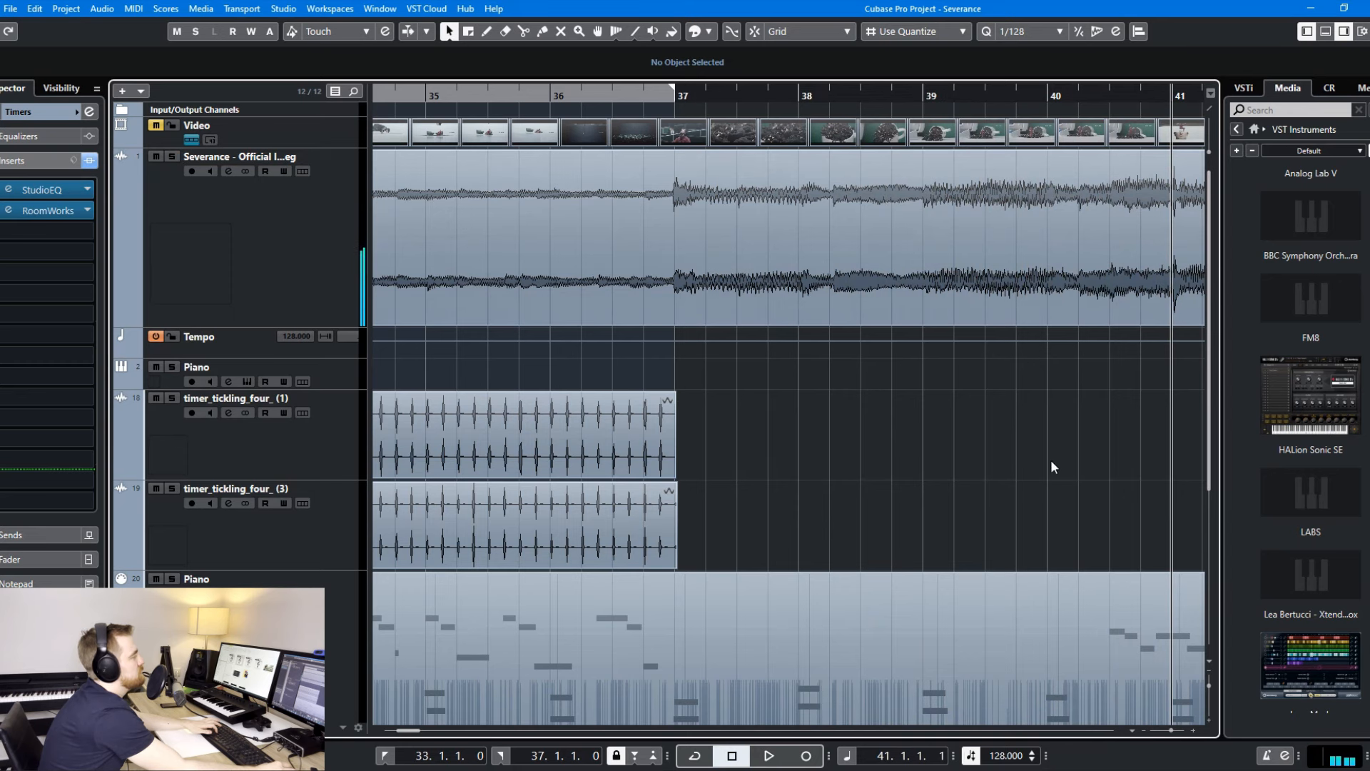
key("g")
key("g")
key("g")
key("g")
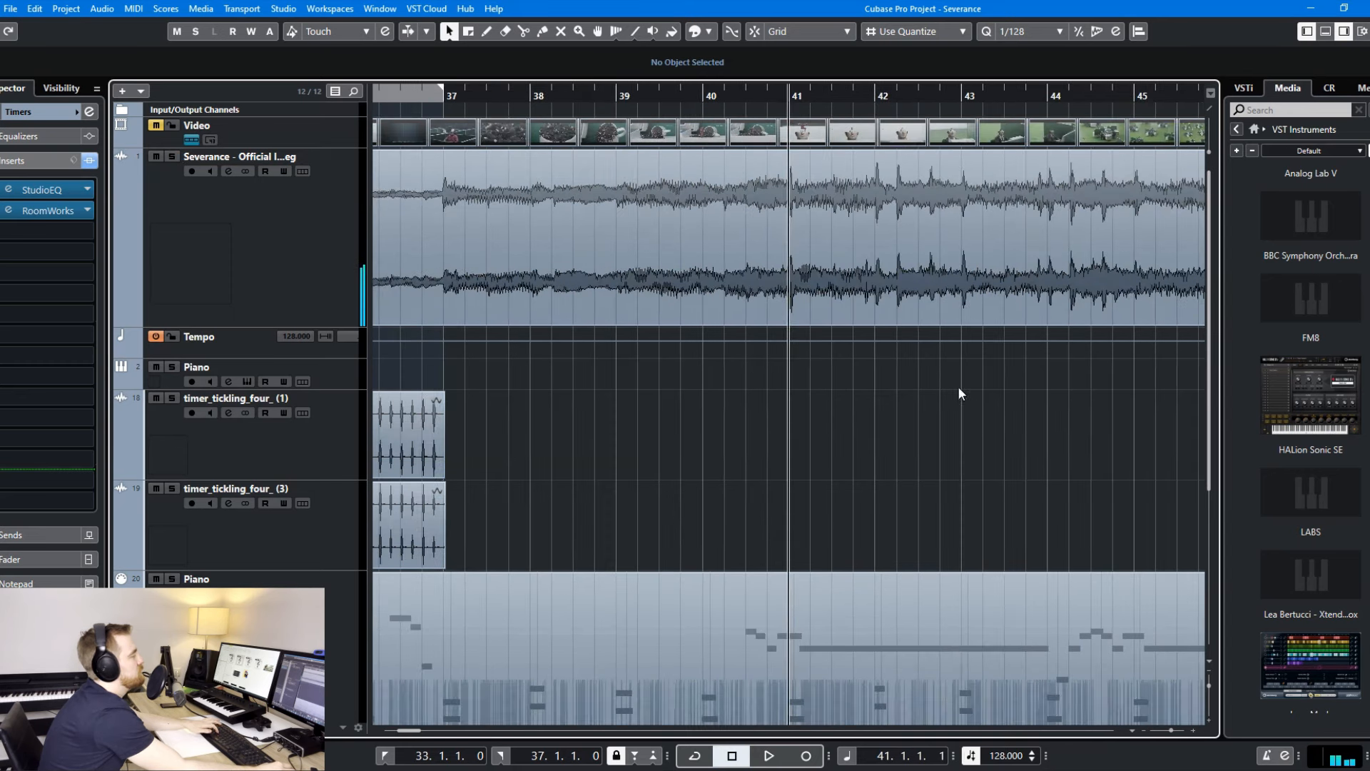
- Open the Musio instrument that plays the Piano track and reposition its window
scroll(856, 397, "down", 5)
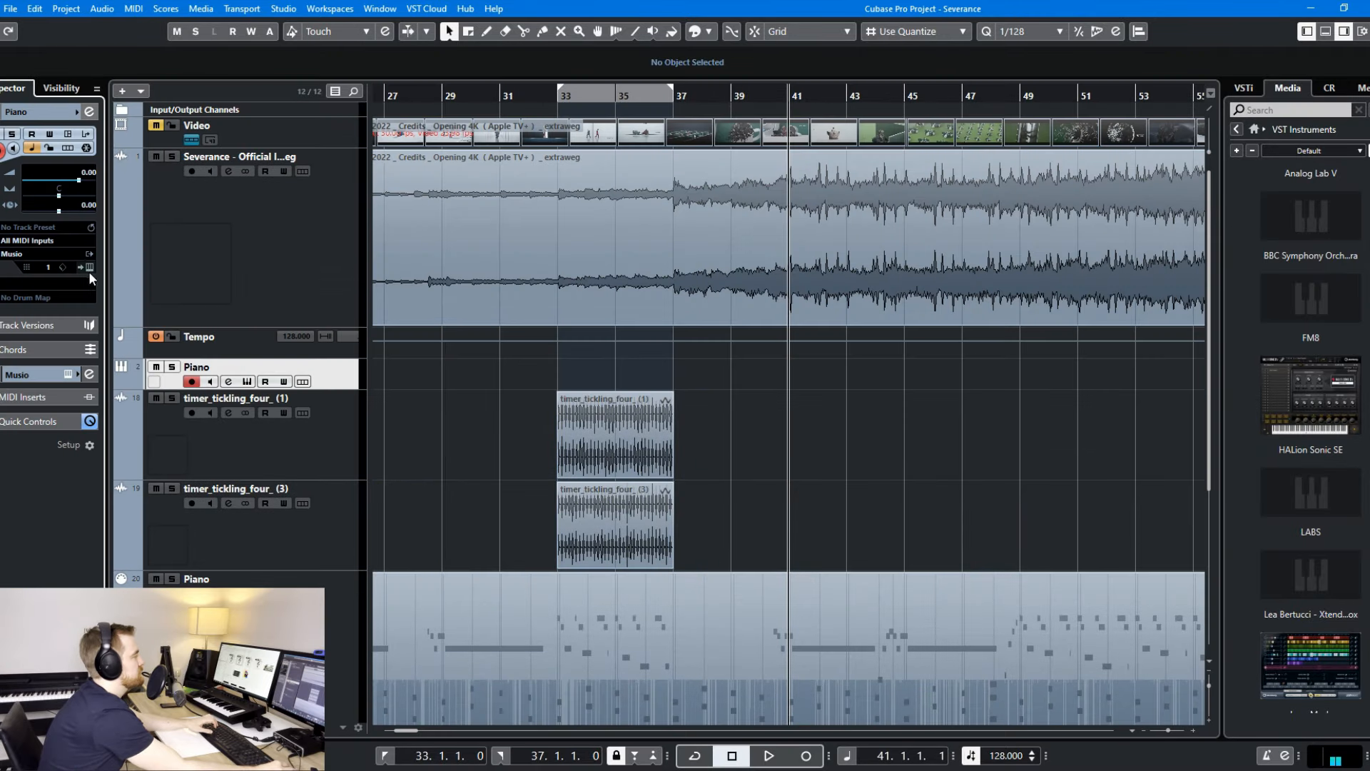
left_click(88, 269)
left_click_drag(778, 152, 822, 92)
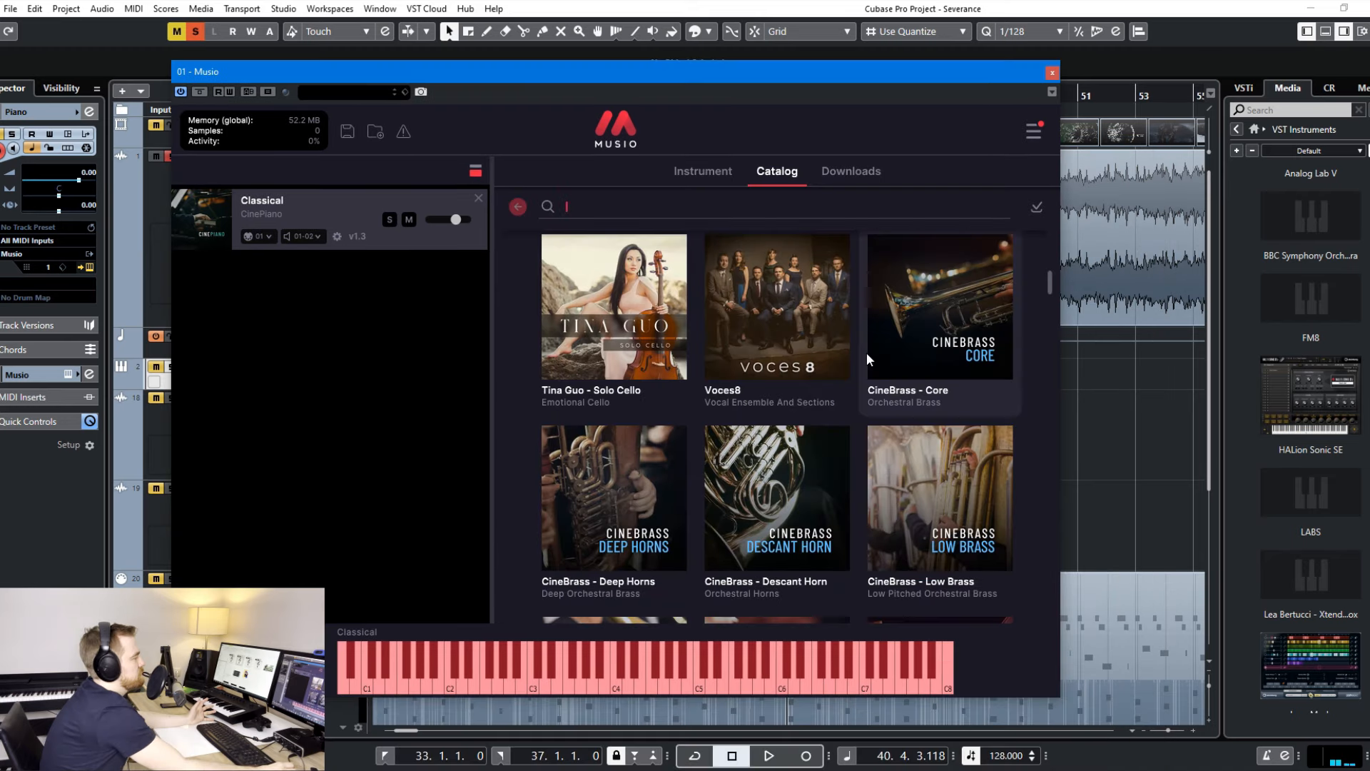
- Search the Musio catalog for celli and viola, load the CineStrings keyswitch patches, and download the Viola Da Gamba Keyswitch patch
scroll(885, 354, "down", 5)
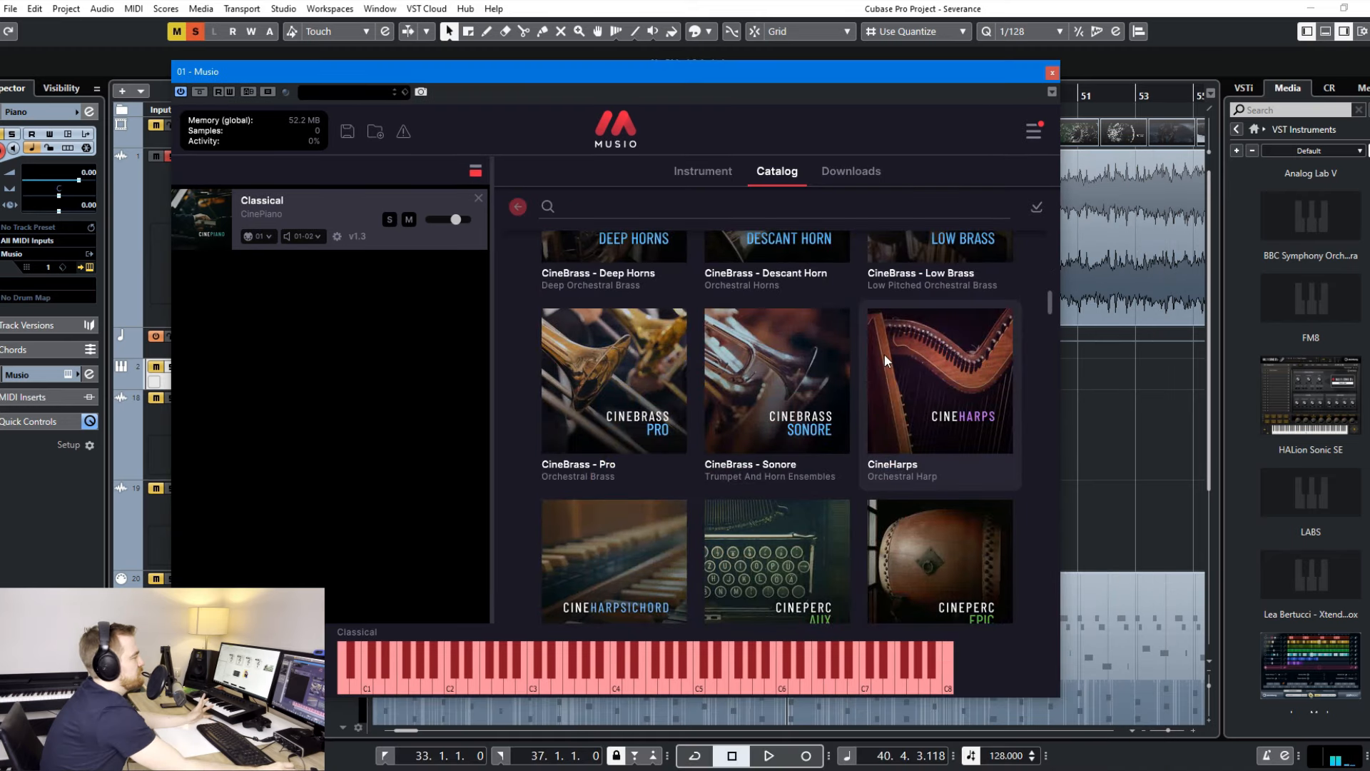
scroll(884, 354, "down", 8)
type("celli")
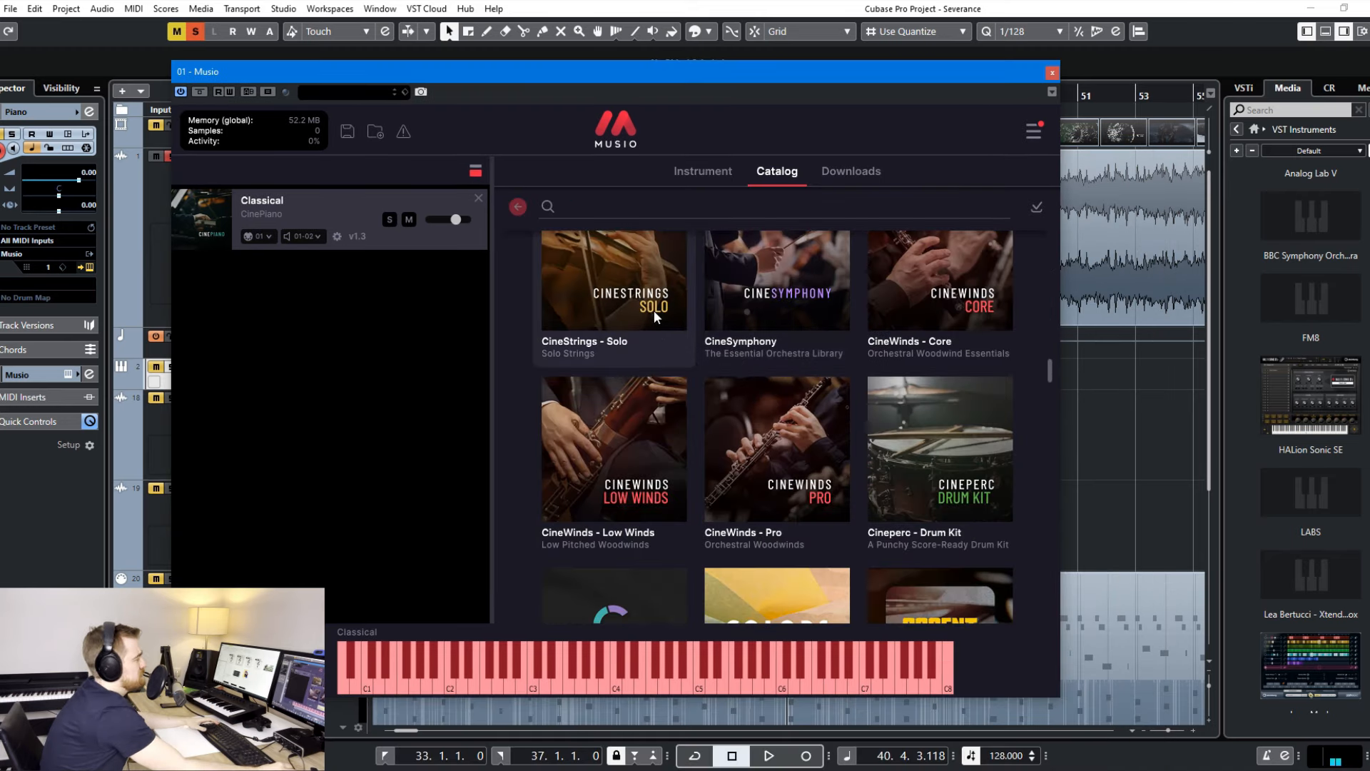
left_click(996, 284)
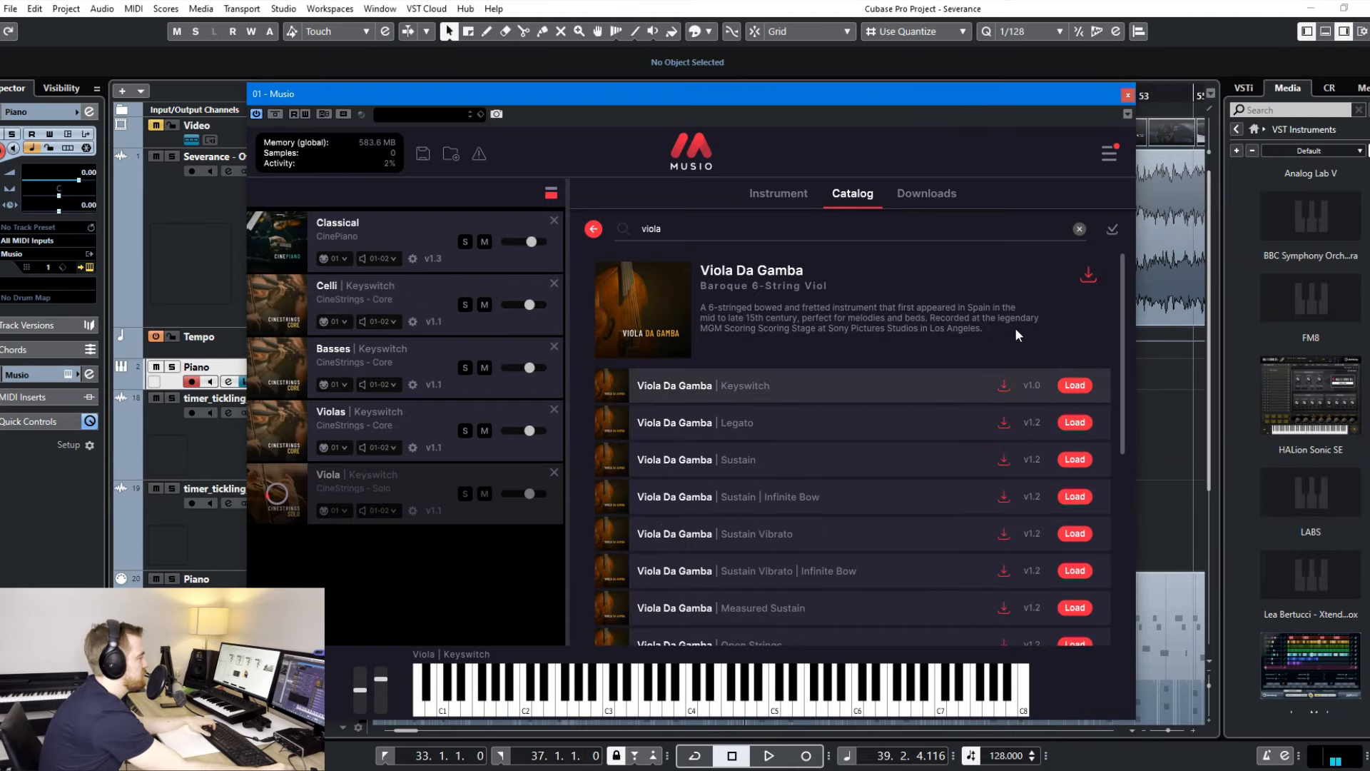
left_click(1004, 387)
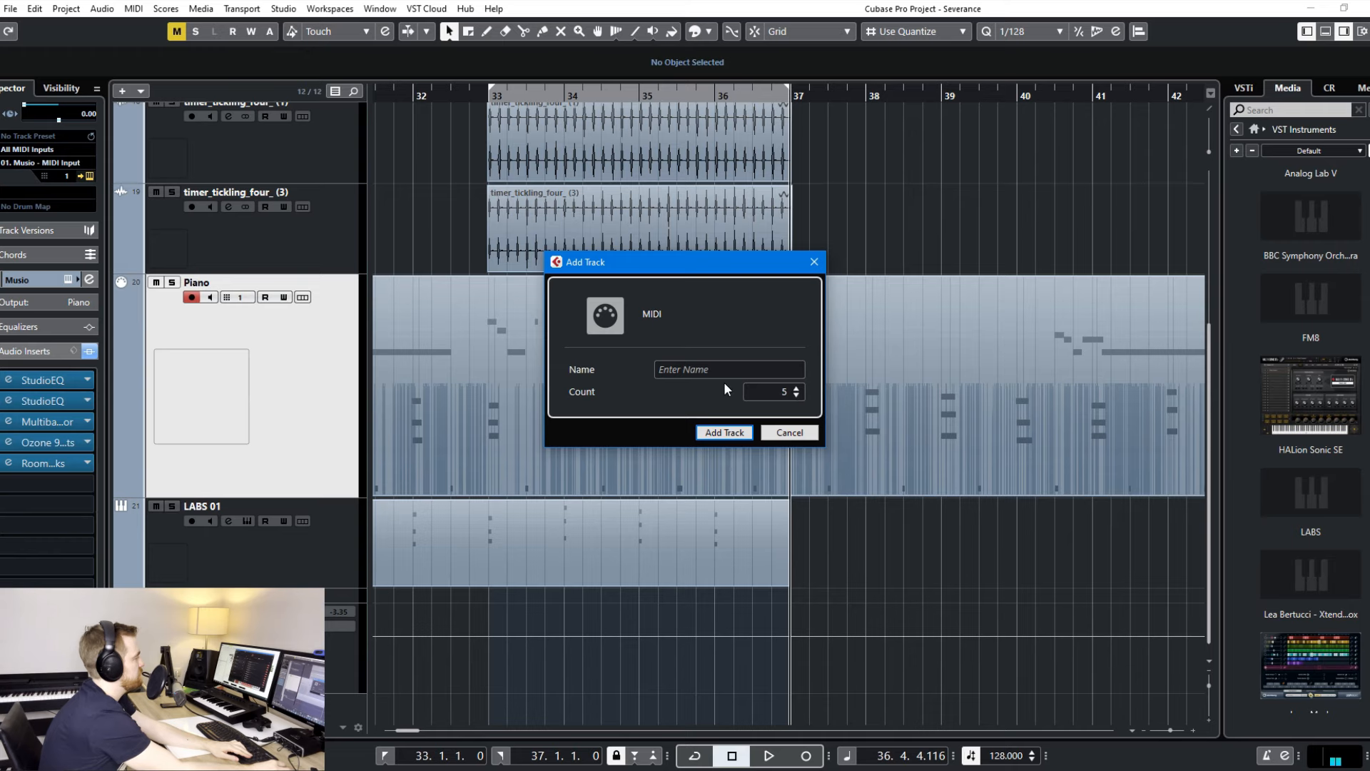
- Add five MIDI tracks below the Piano track and name the first three Violas, Celli and Bassi
key("Return")
type("Violas")
key("Tab")
type("Cell")
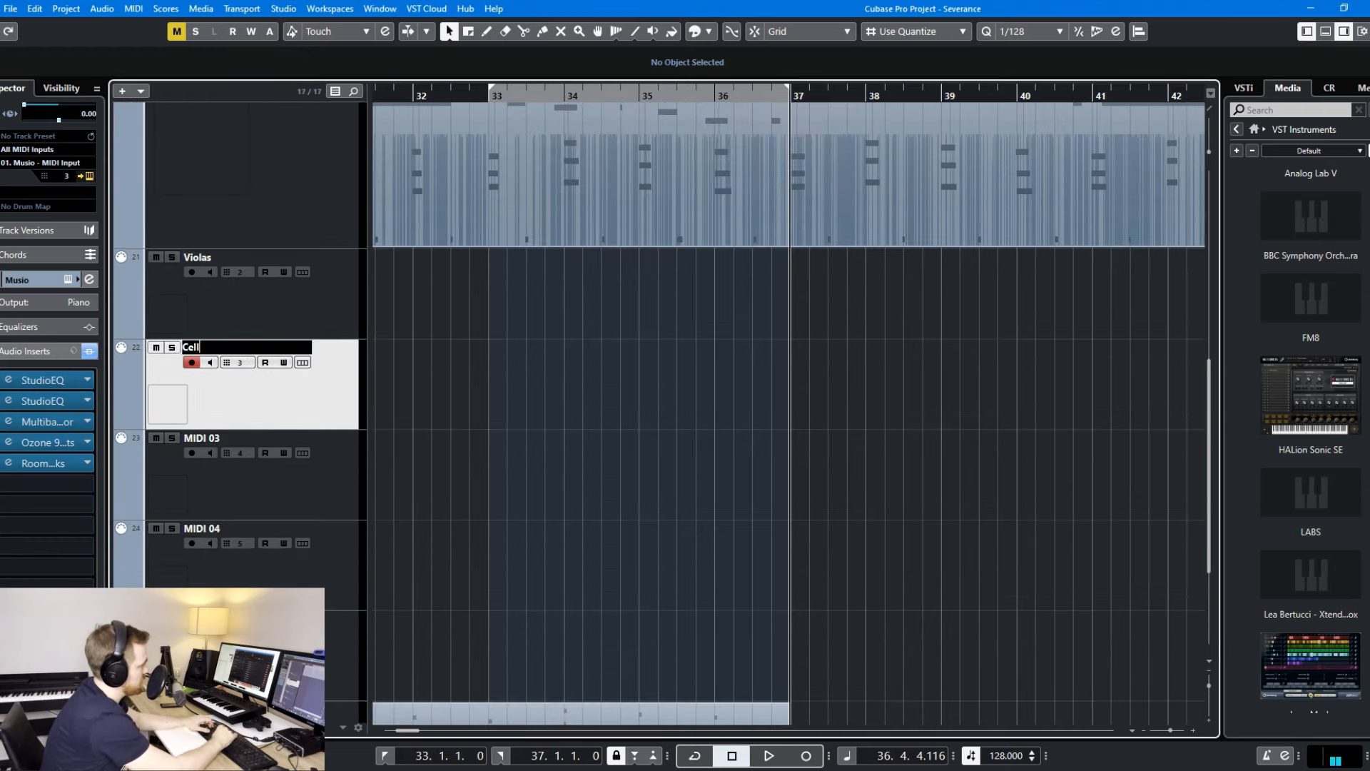
type("i")
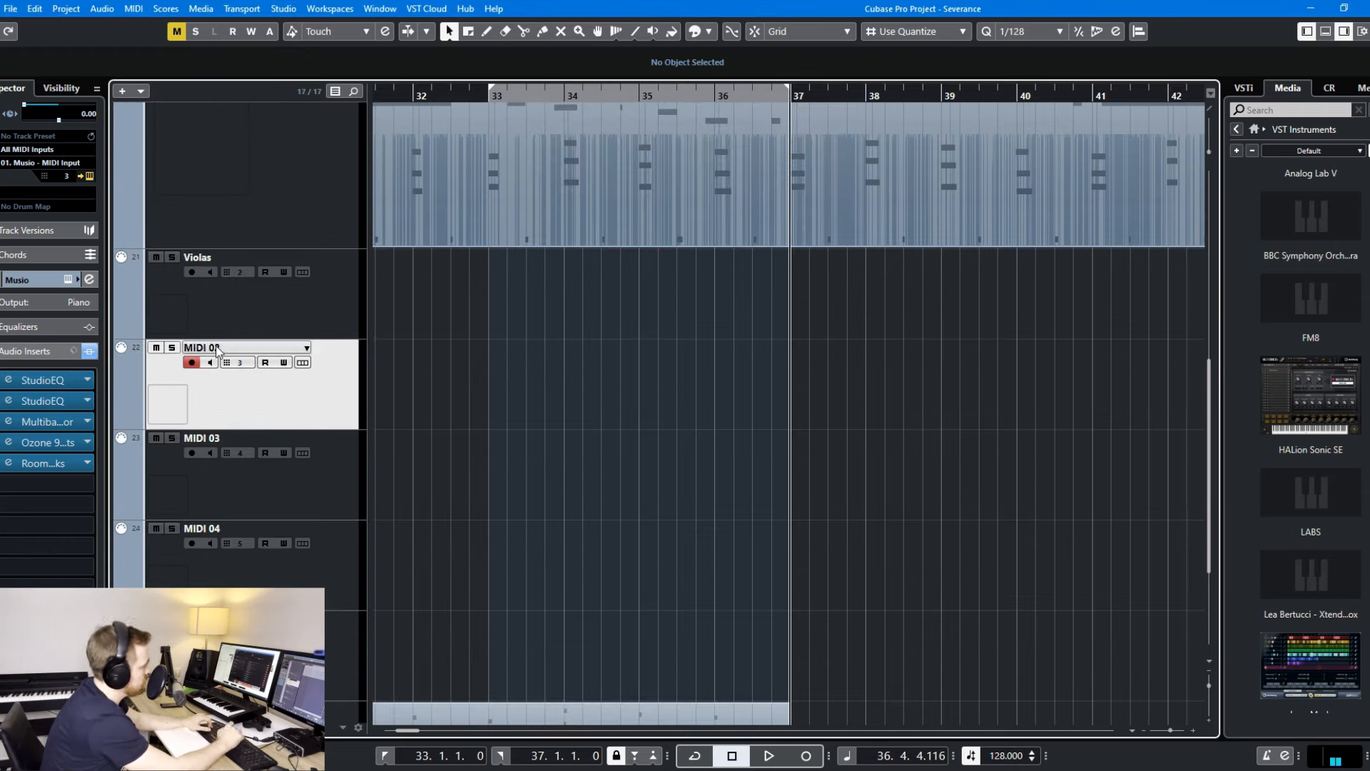
key("Tab")
type("Bassi")
key("Return")
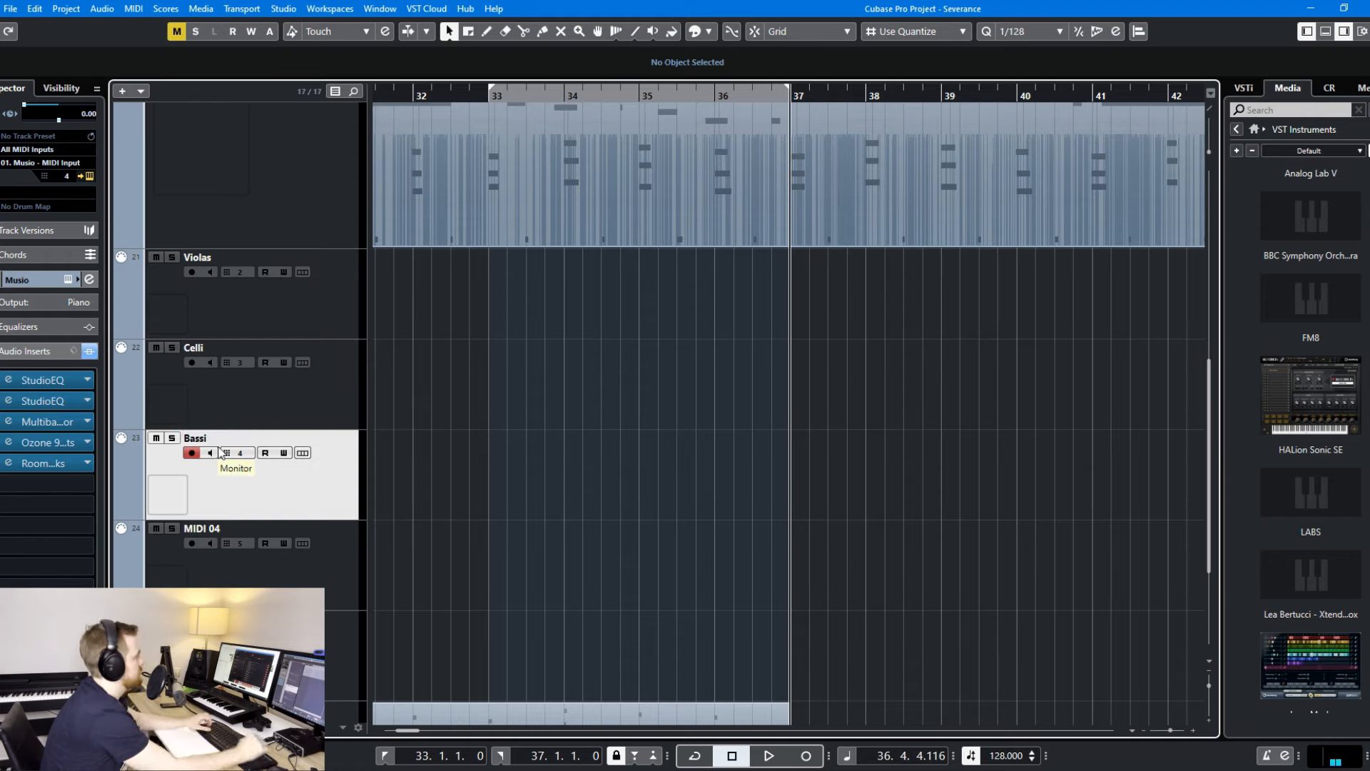
- Rename the MIDI 04 track as Viola solo
left_click(226, 527)
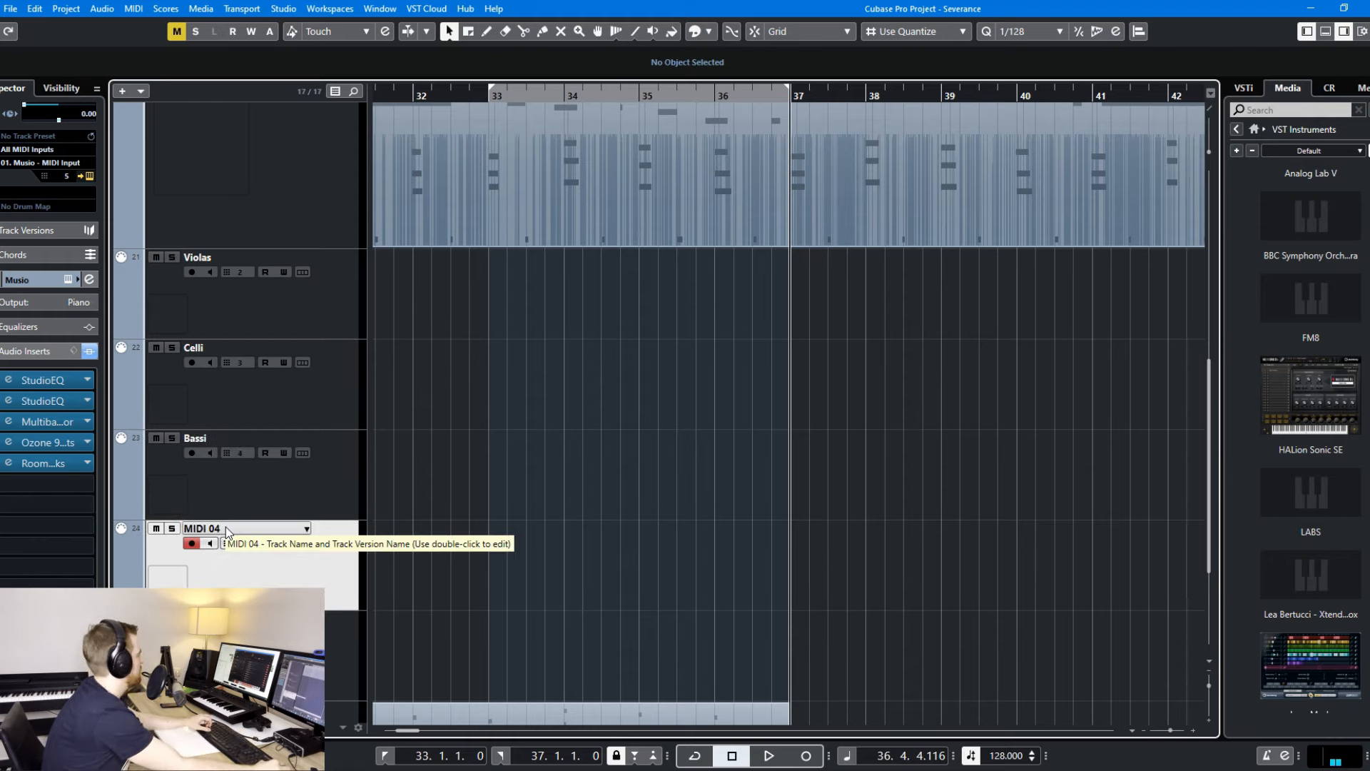
double_click(226, 527)
type("Viola solo")
key("Tab")
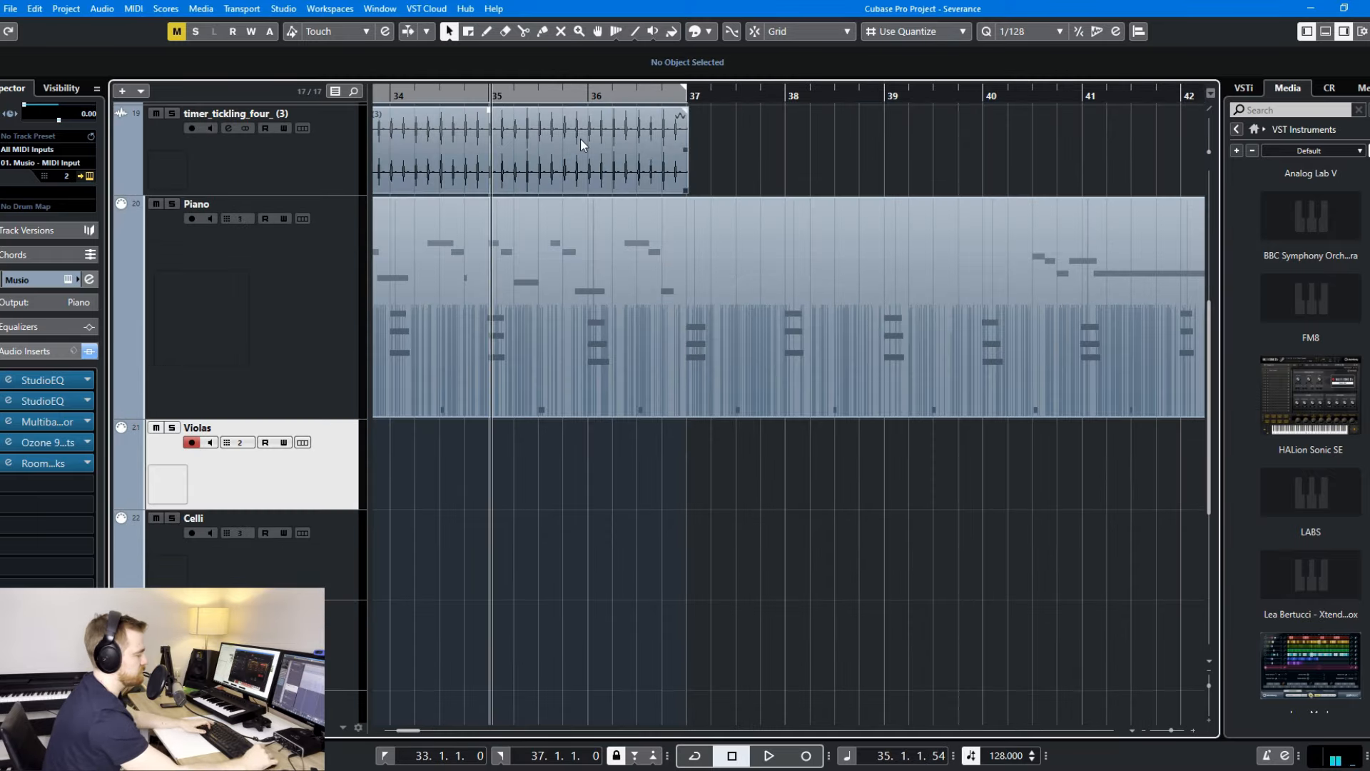
- Record the sustained viola line on the Violas track with its notes starting at bar 37
key("KP_Multiply")
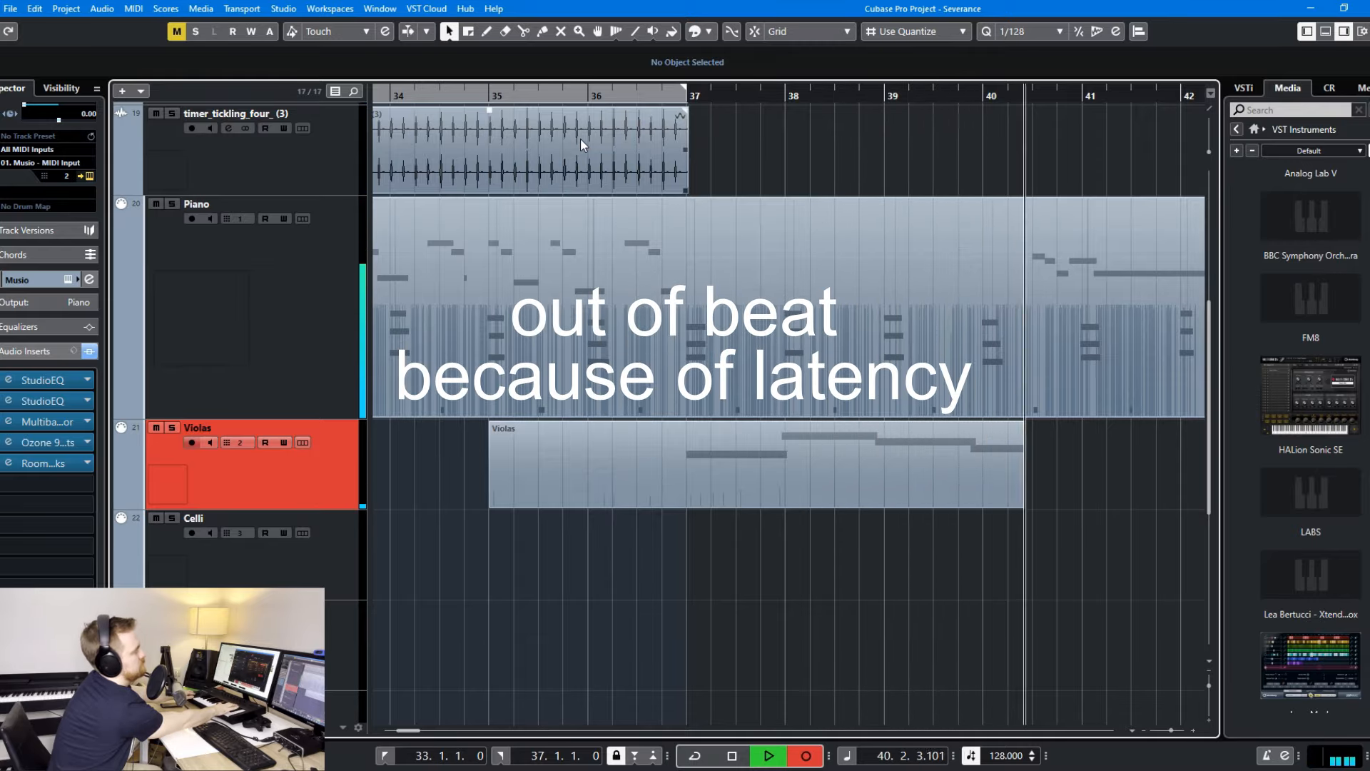
key("space")
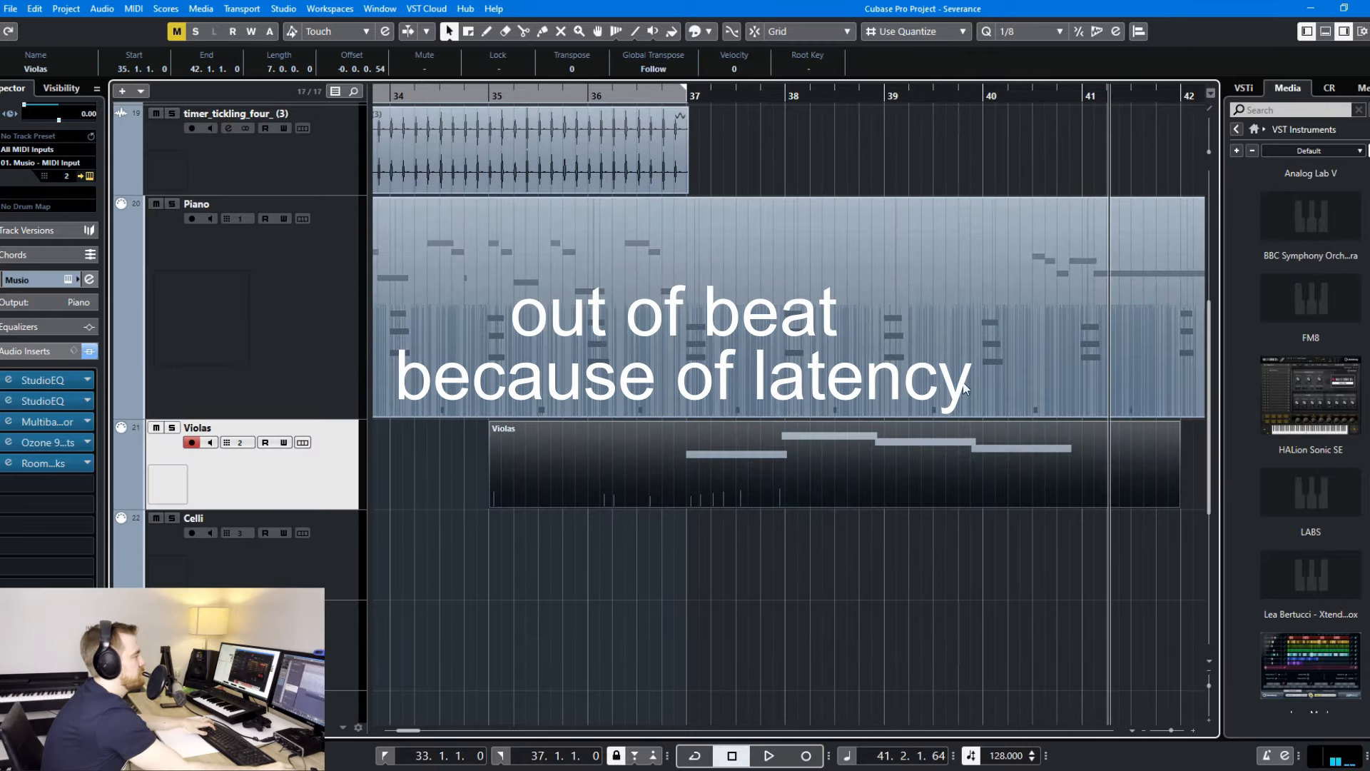
- Open the Violas recording in the Key Editor, set quantize to 1/32, and shift the notes after the first one slightly earlier
double_click(934, 431)
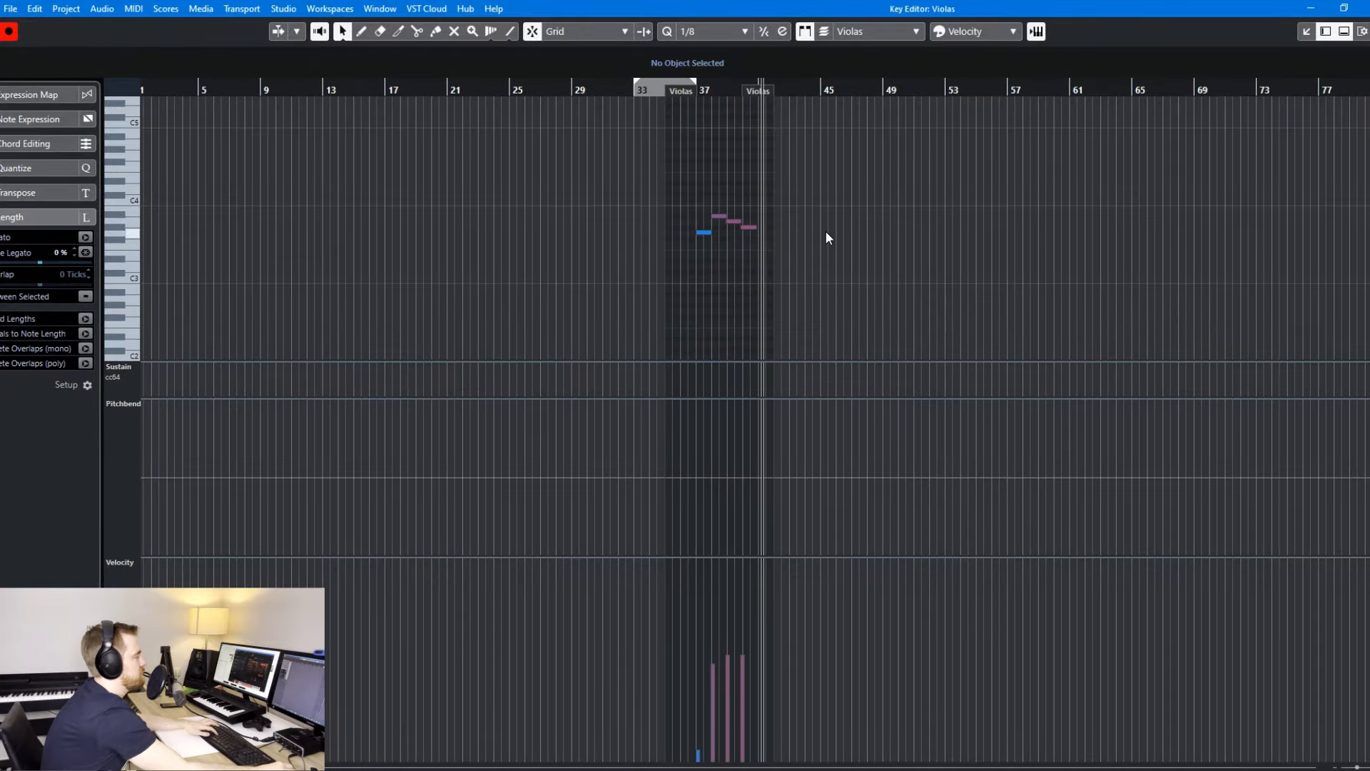
key("h")
key("h")
key("h")
key("h")
key("h")
key("h")
key("h")
key("h")
key("h")
key("h")
left_click(239, 91)
key("h")
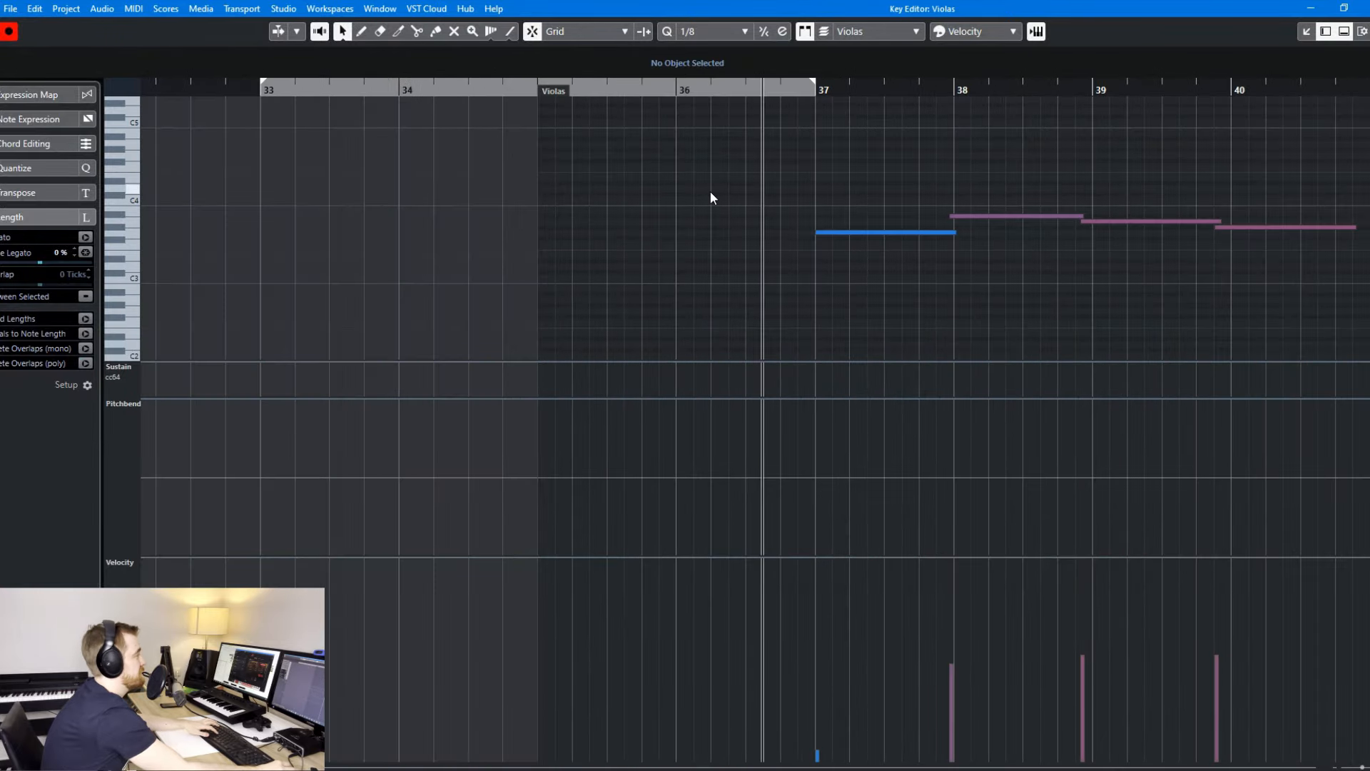
key("h")
left_click(713, 31)
left_click(727, 162)
left_click_drag(875, 185, 1116, 270)
left_click(695, 31)
left_click(684, 99)
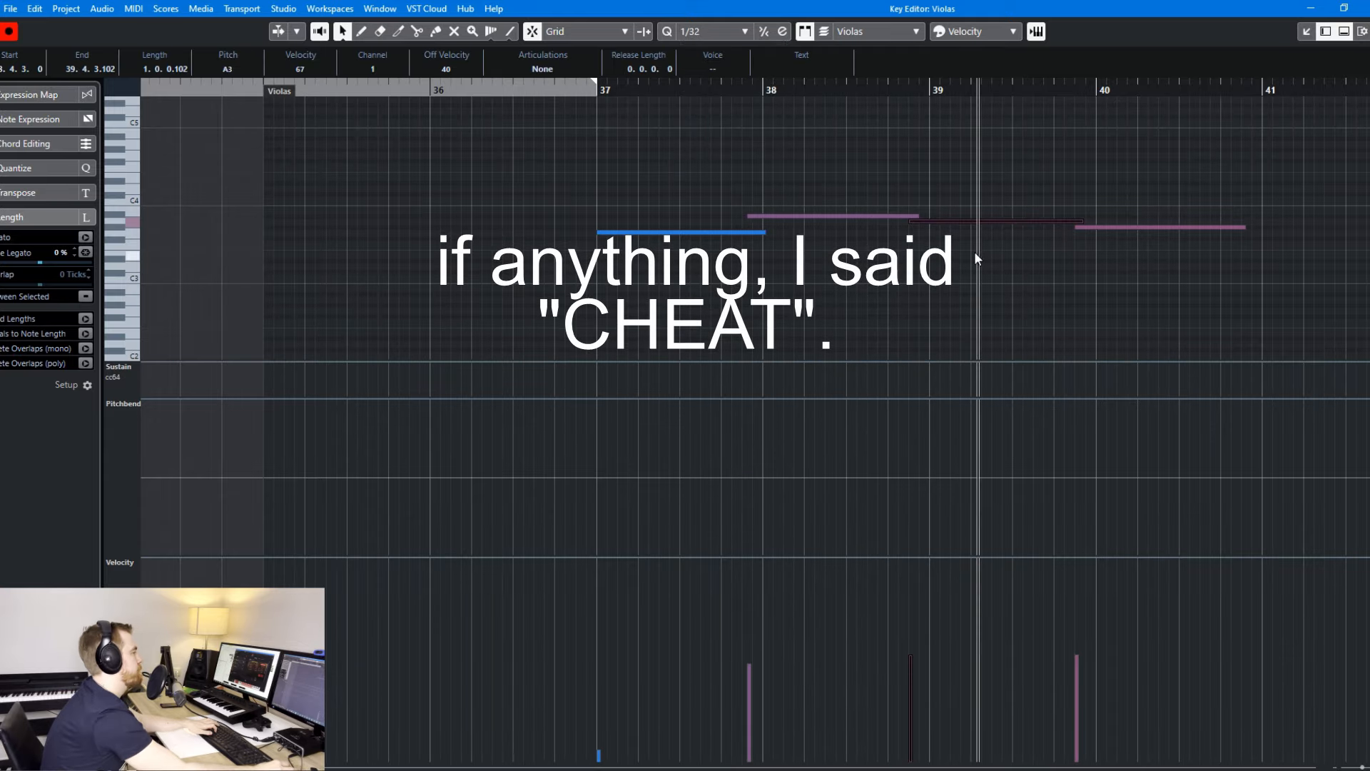
left_click(915, 238)
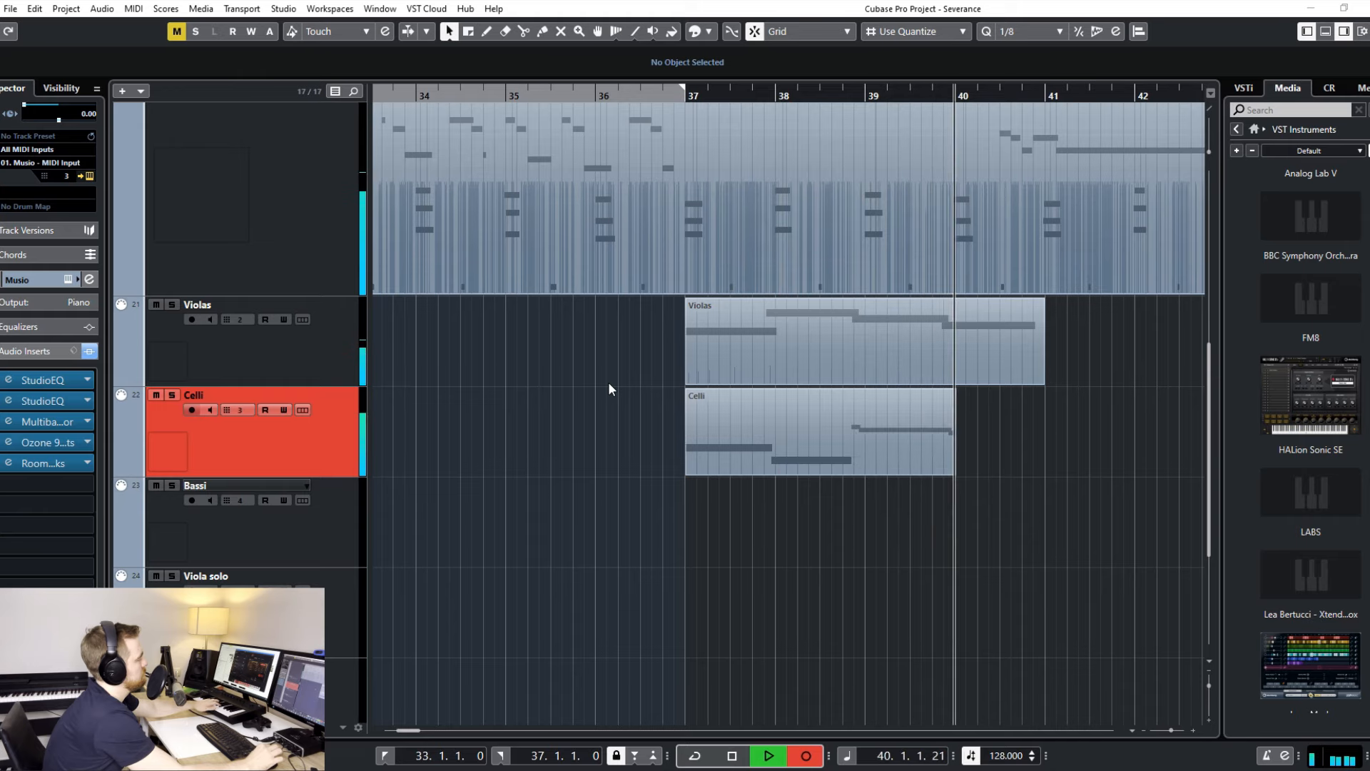
- Record the cello line on the Celli track and shift its notes after the first slightly earlier in the Key Editor
key("space")
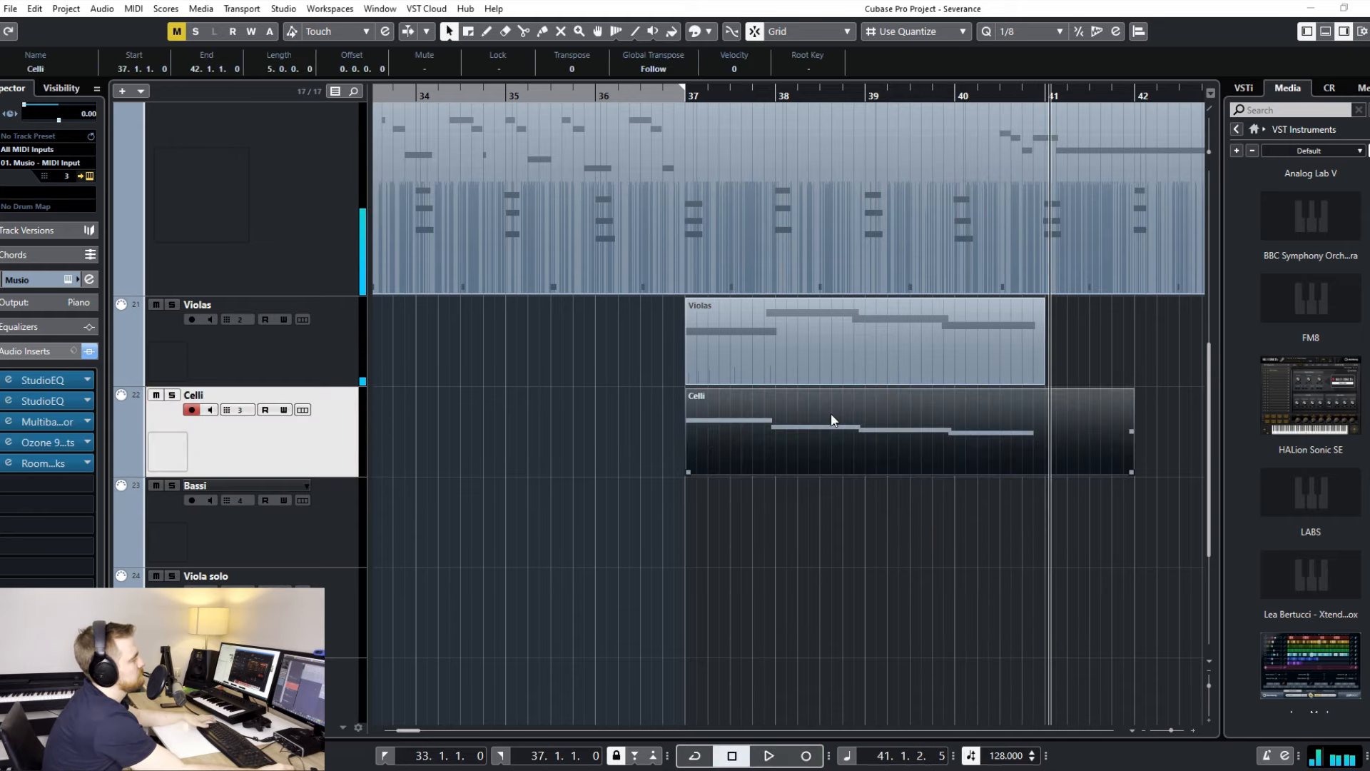
double_click(859, 428)
key("space")
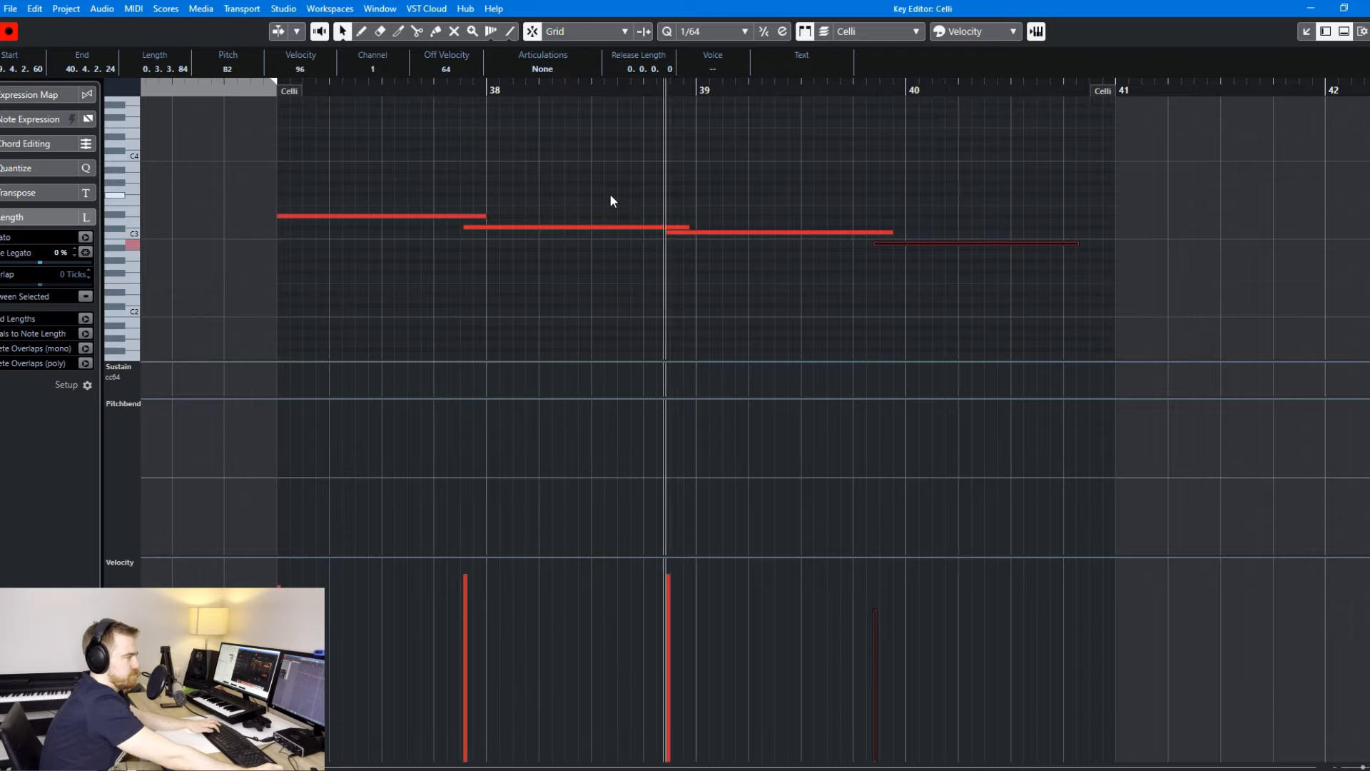
left_click_drag(610, 200, 876, 244)
left_click(876, 256)
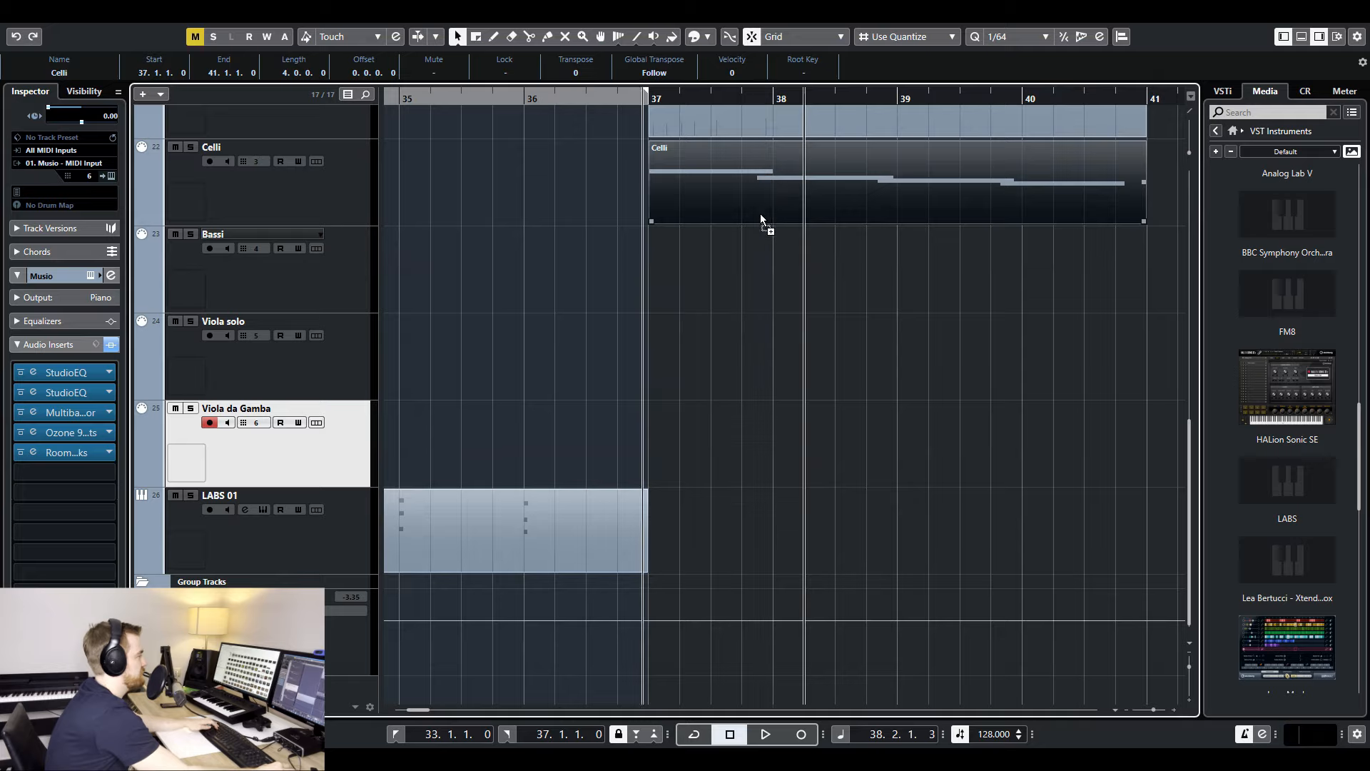
- Copy the Celli part onto the Viola da Gamba track at bar 37
left_click_drag(762, 216, 766, 419)
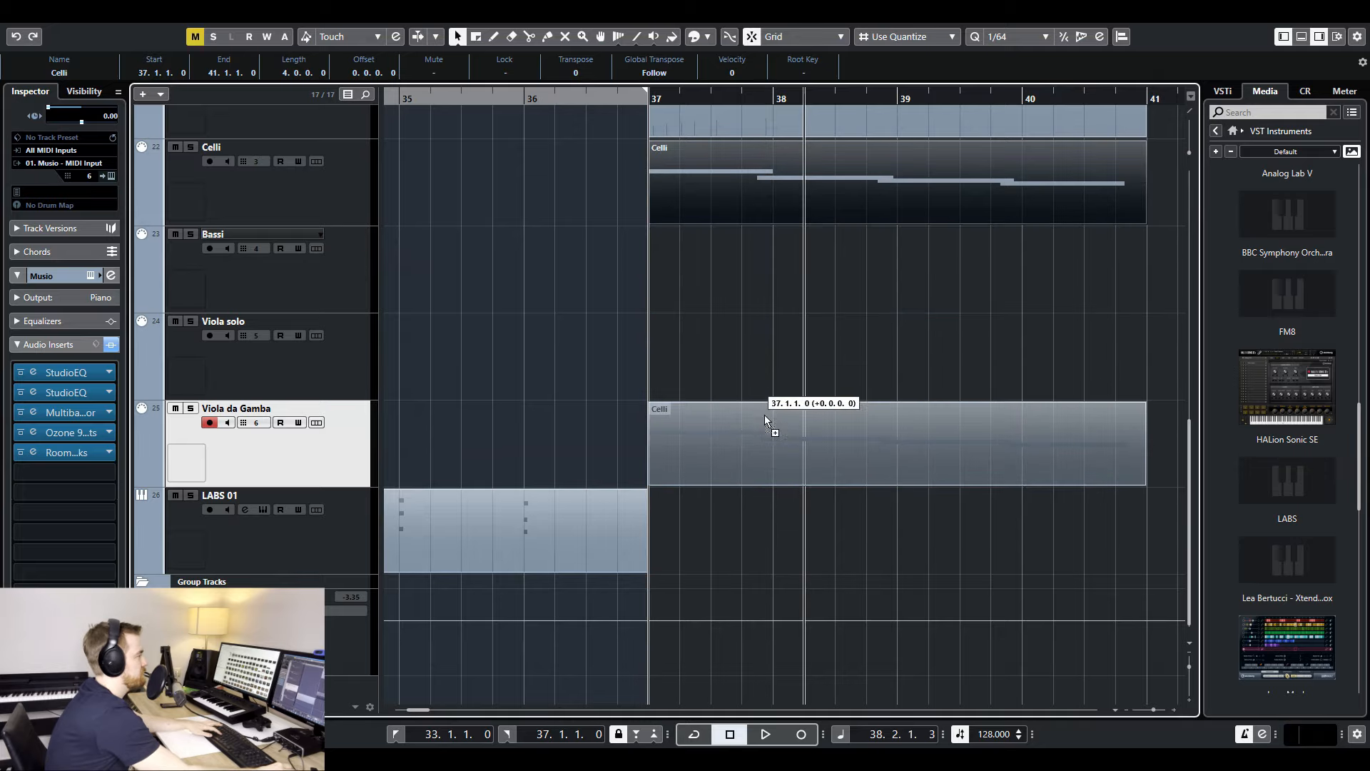
left_click_drag(764, 415, 763, 417)
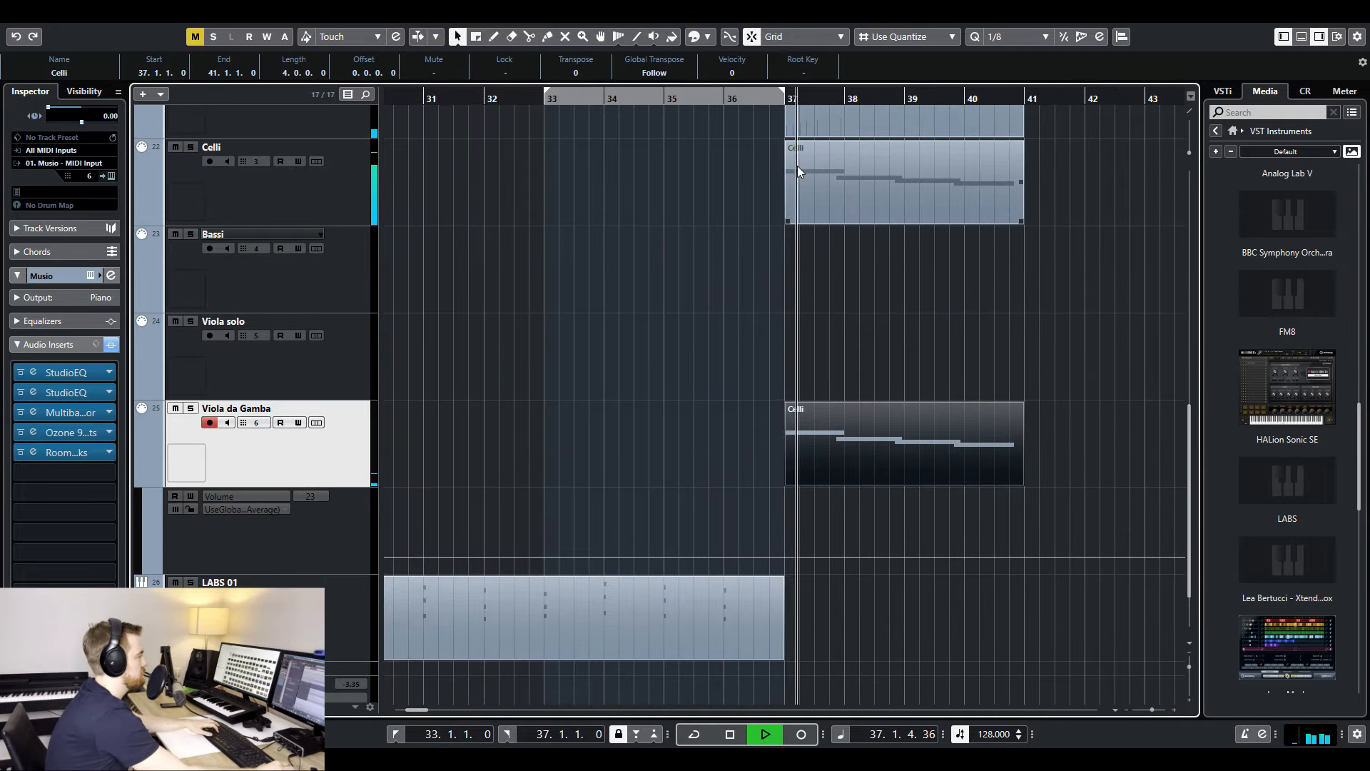
scroll(872, 243, "up", 6)
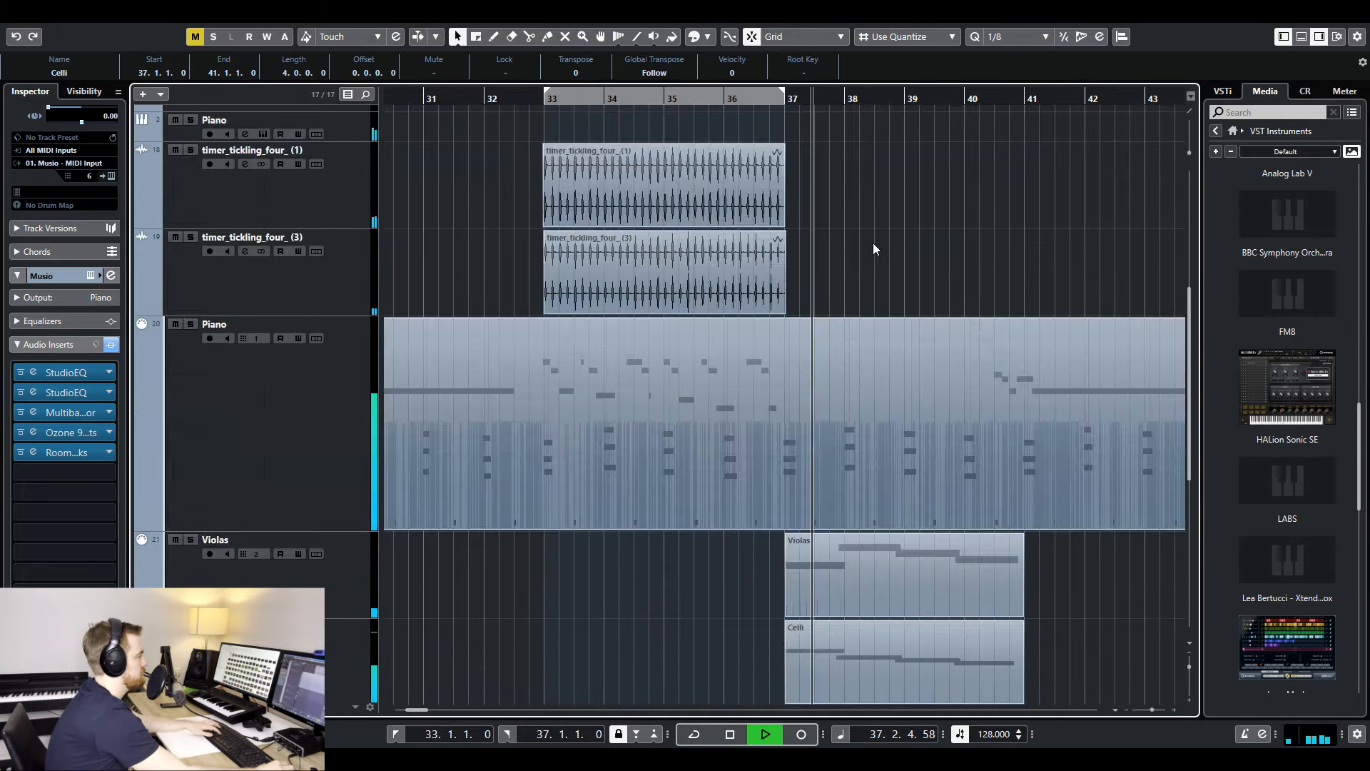
scroll(872, 243, "up", 3)
scroll(849, 252, "down", 4)
- Set the Viola da Gamba track's volume automation to 31 while playing the strings back
key("h")
key("h")
key("h")
scroll(880, 284, "down", 4)
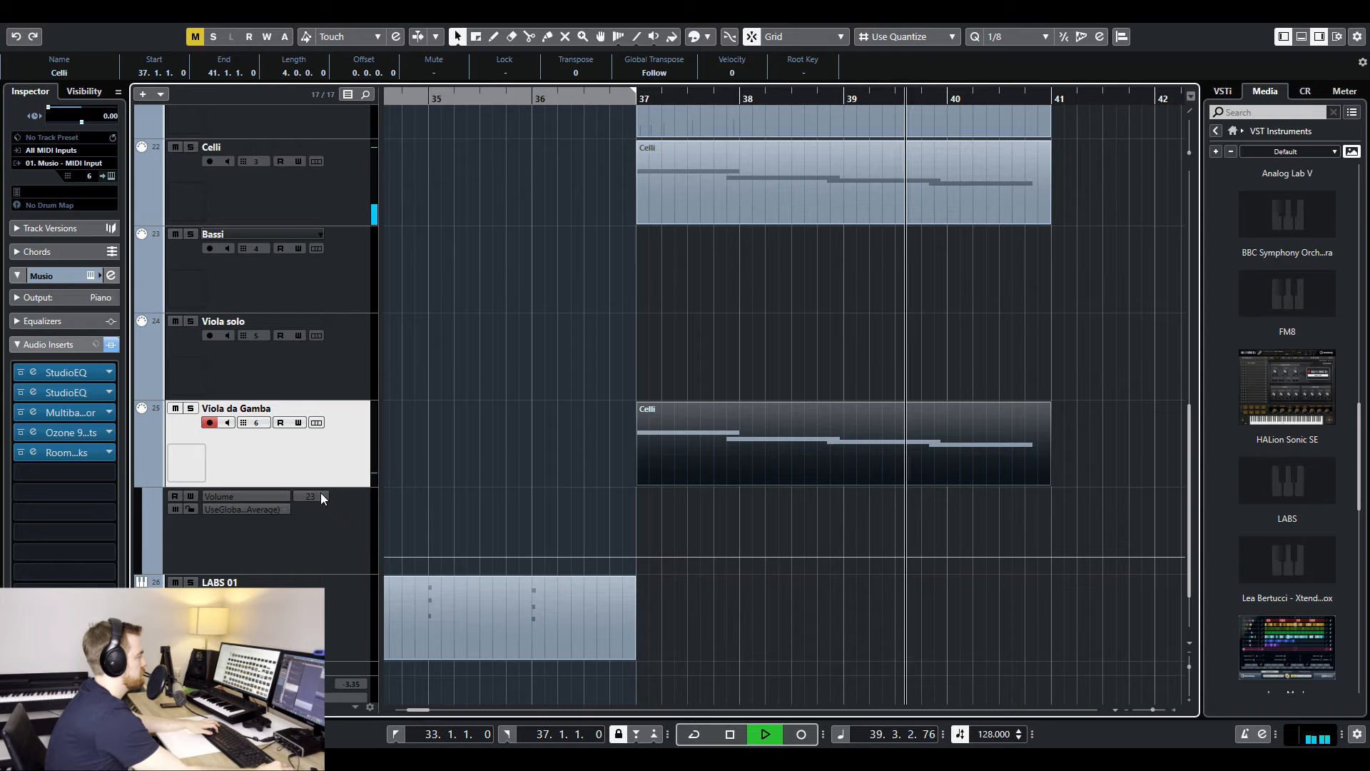
left_click_drag(321, 493, 328, 478)
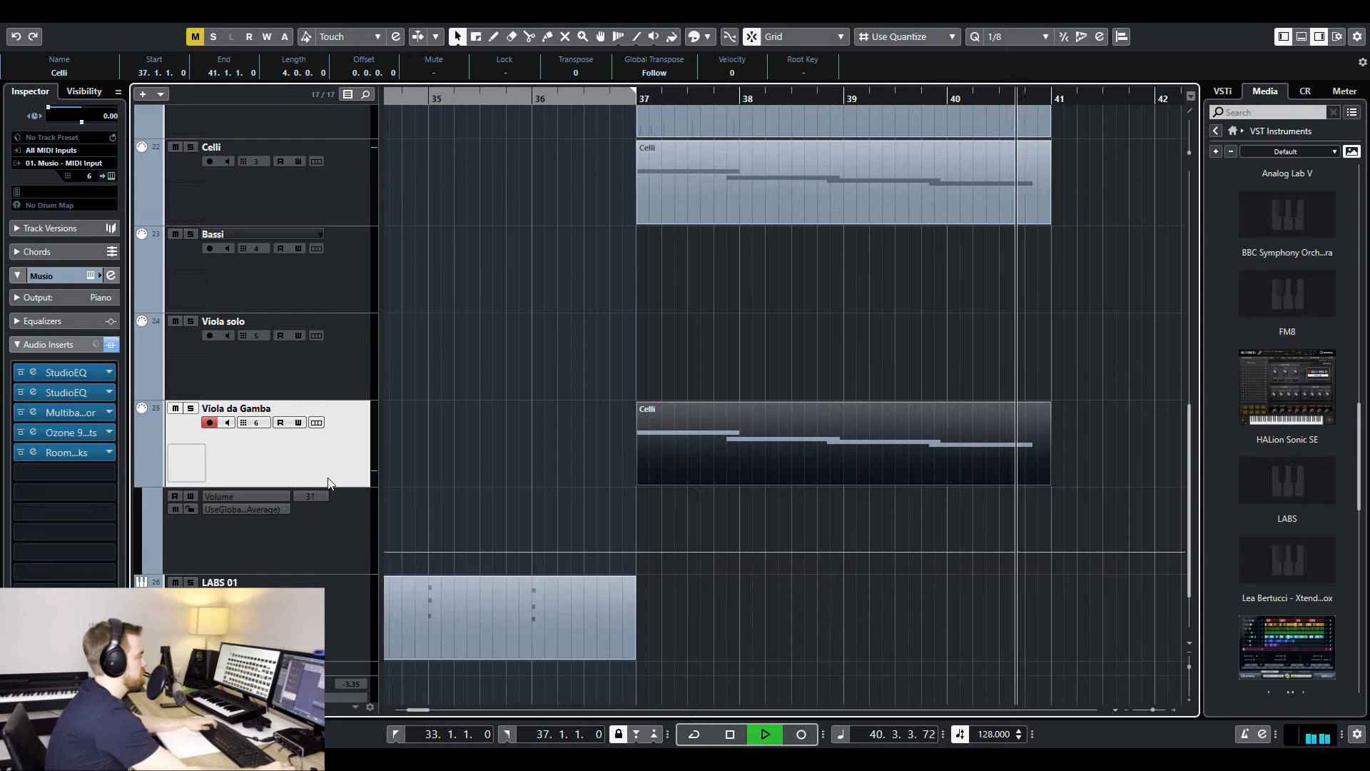
key("space")
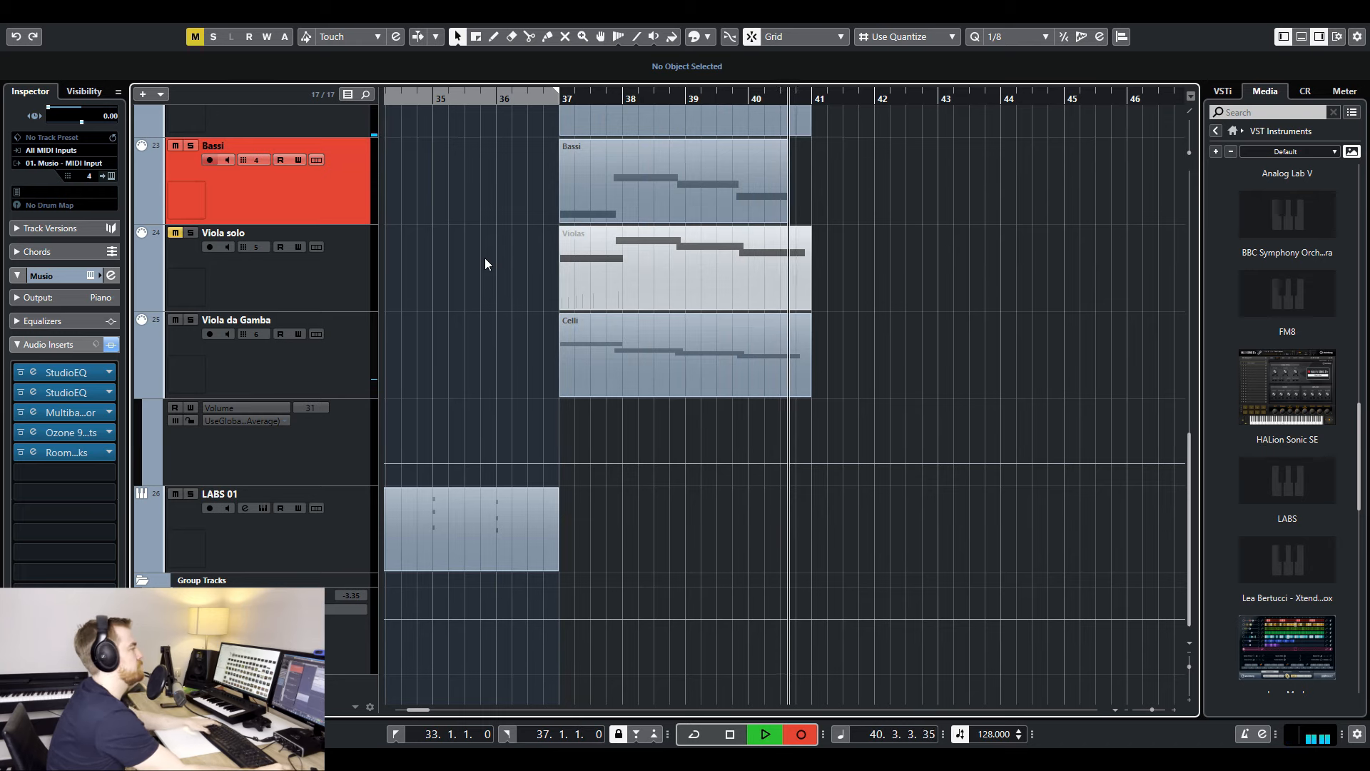
- Record the bass line on the Bassi track and the chord part on the Violin 1 track
key("space")
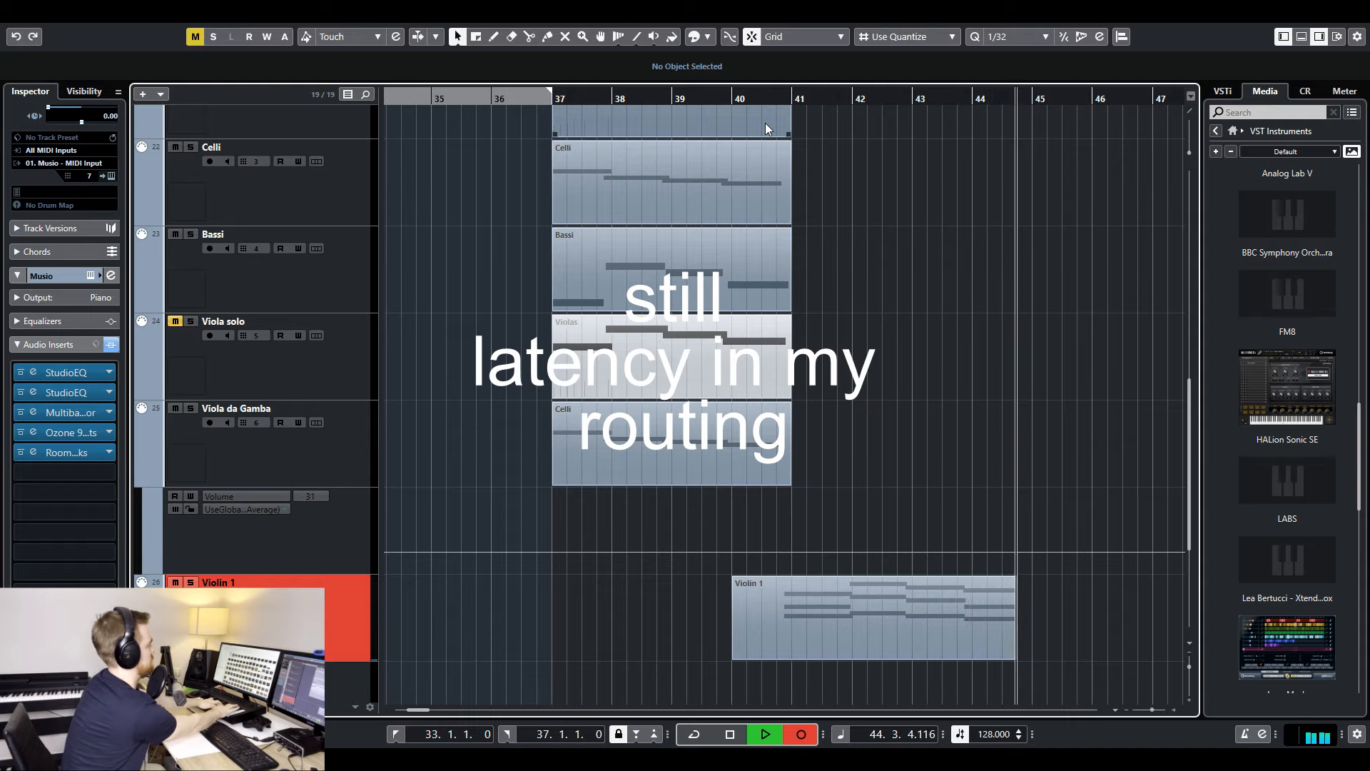
key("space")
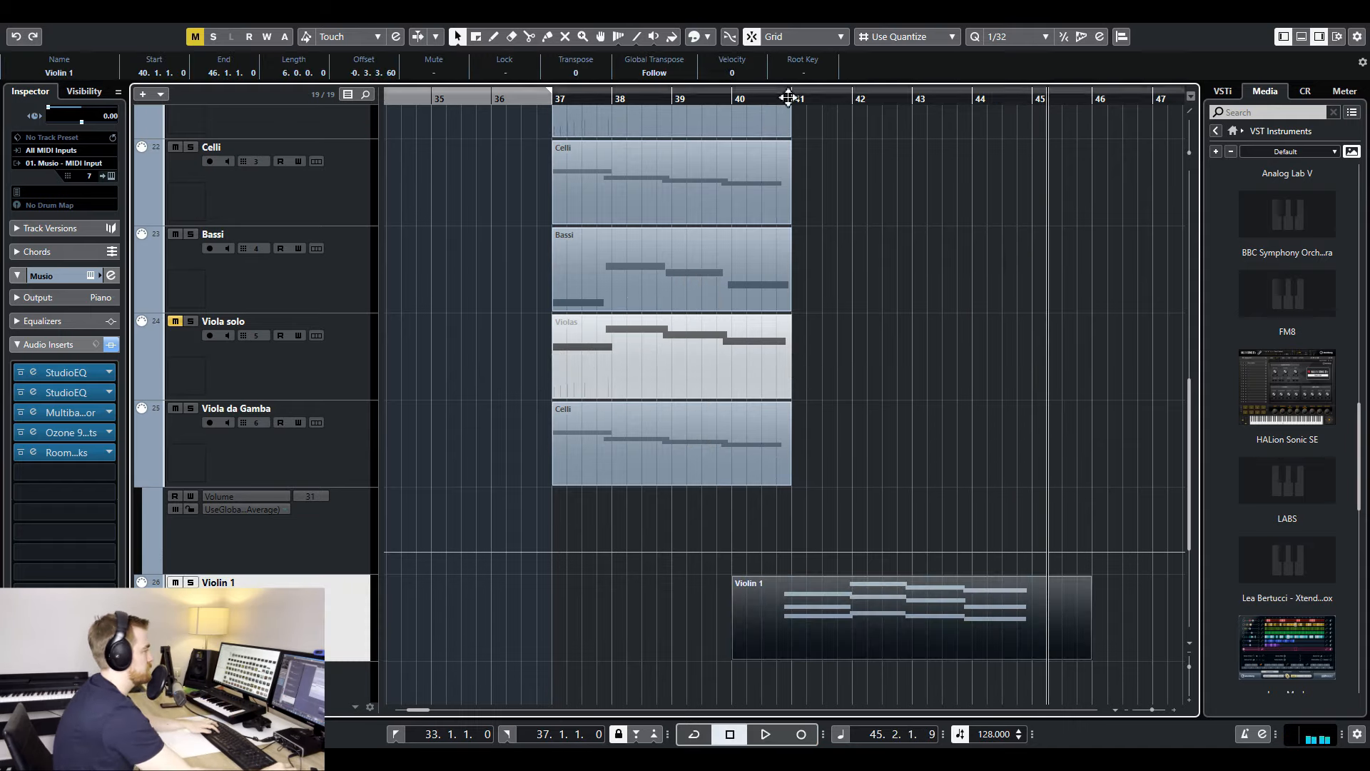
- Shift the Violin 1 chords around bars 43 and 44 slightly earlier in the Key Editor
left_click(779, 98)
key("space")
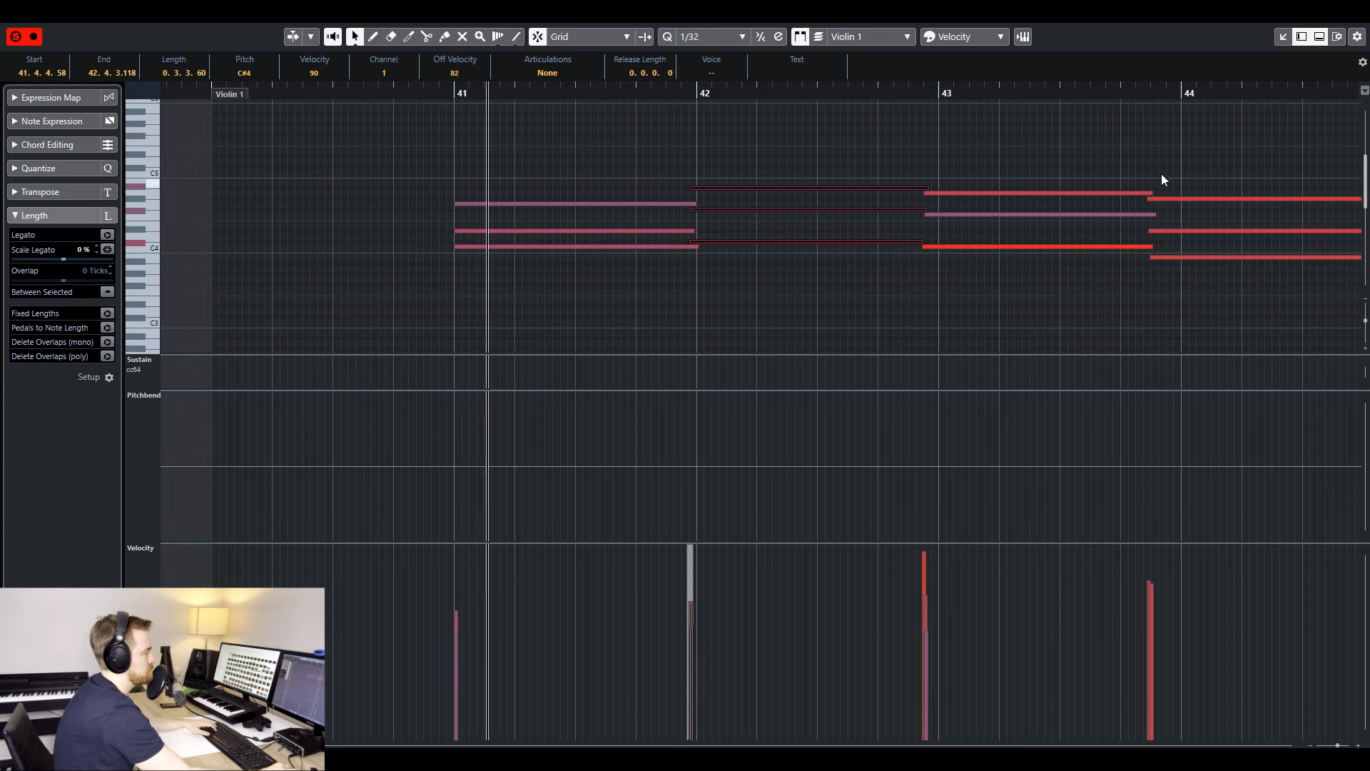
left_click_drag(1162, 172, 1212, 321)
left_click_drag(1157, 261, 1164, 261)
left_click_drag(1152, 173, 1169, 253)
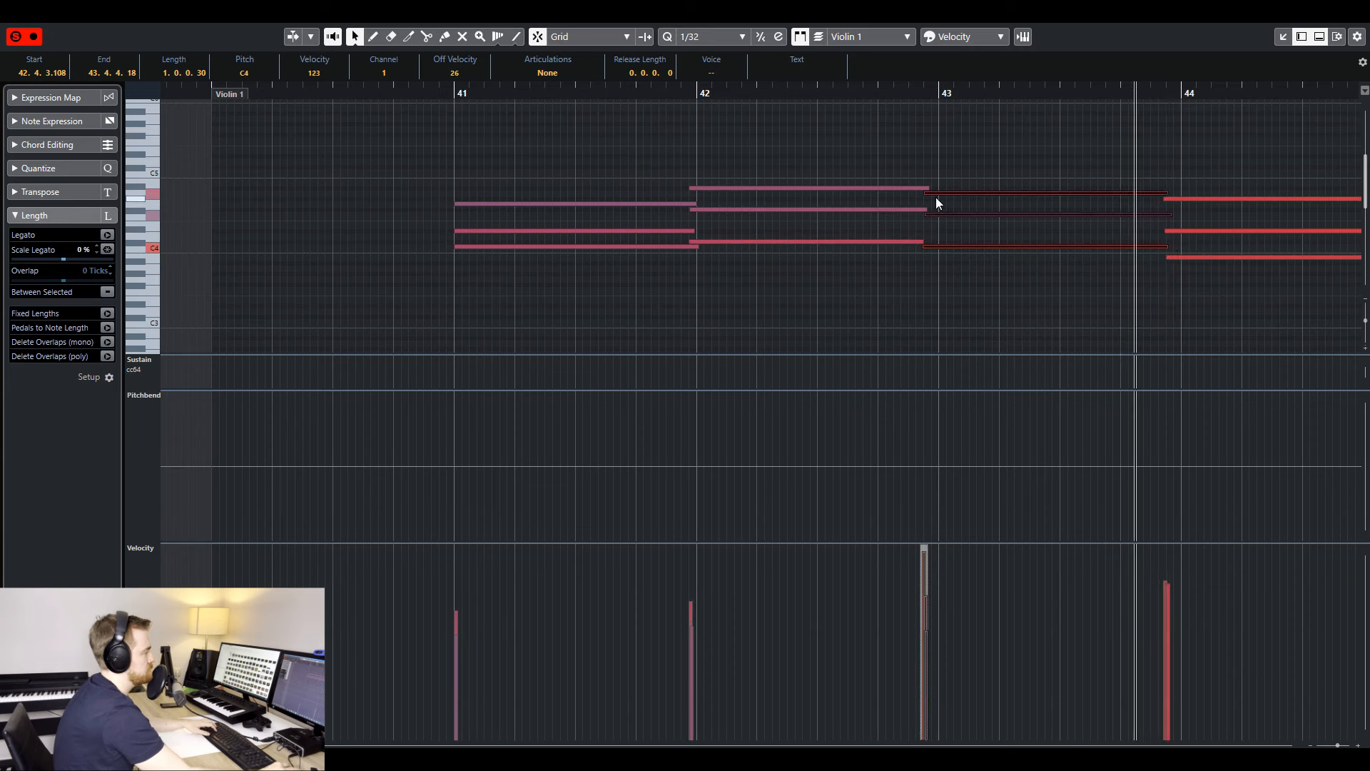
left_click_drag(927, 199, 918, 194)
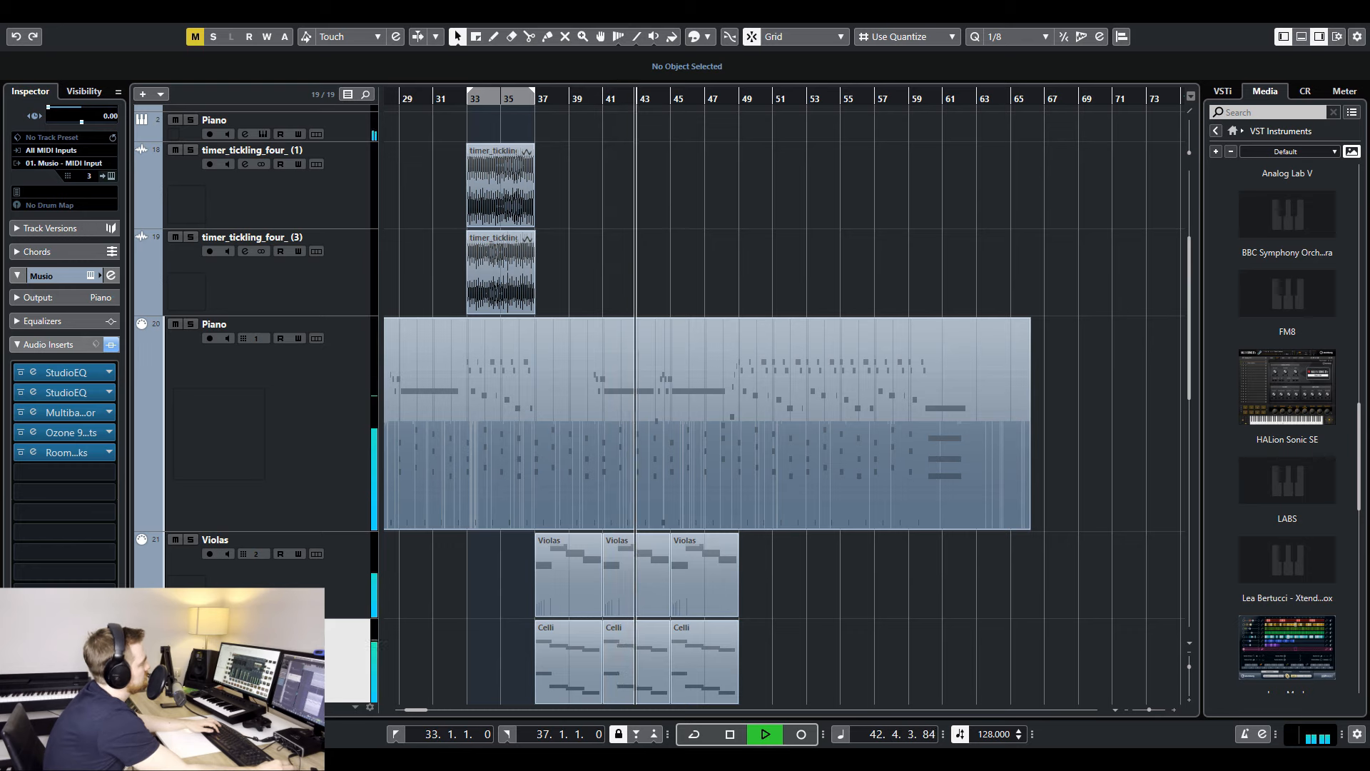
- Play back the layered string parts and move the playback position to about bar 51 on the reference audio
scroll(662, 457, "down", 2)
scroll(618, 489, "down", 1)
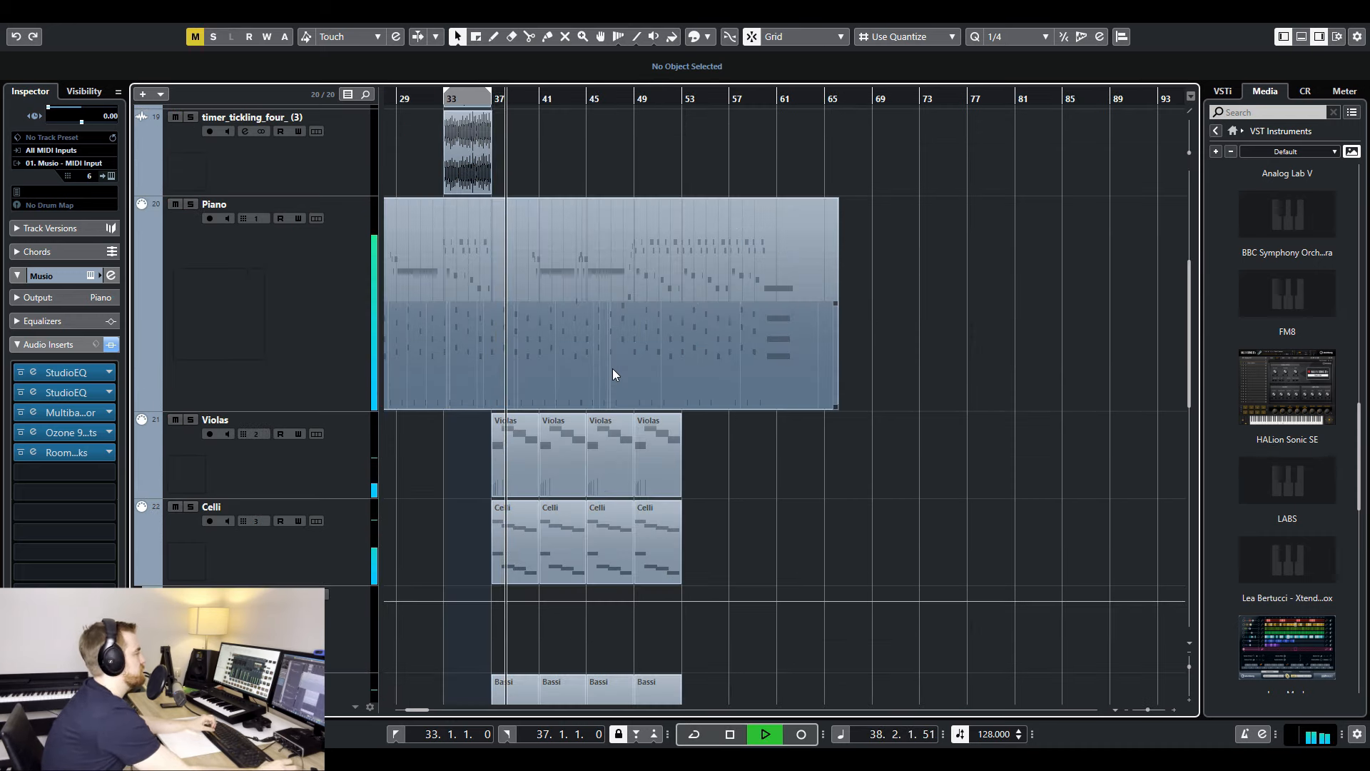
key("space")
scroll(612, 368, "up", 5)
left_click(665, 102)
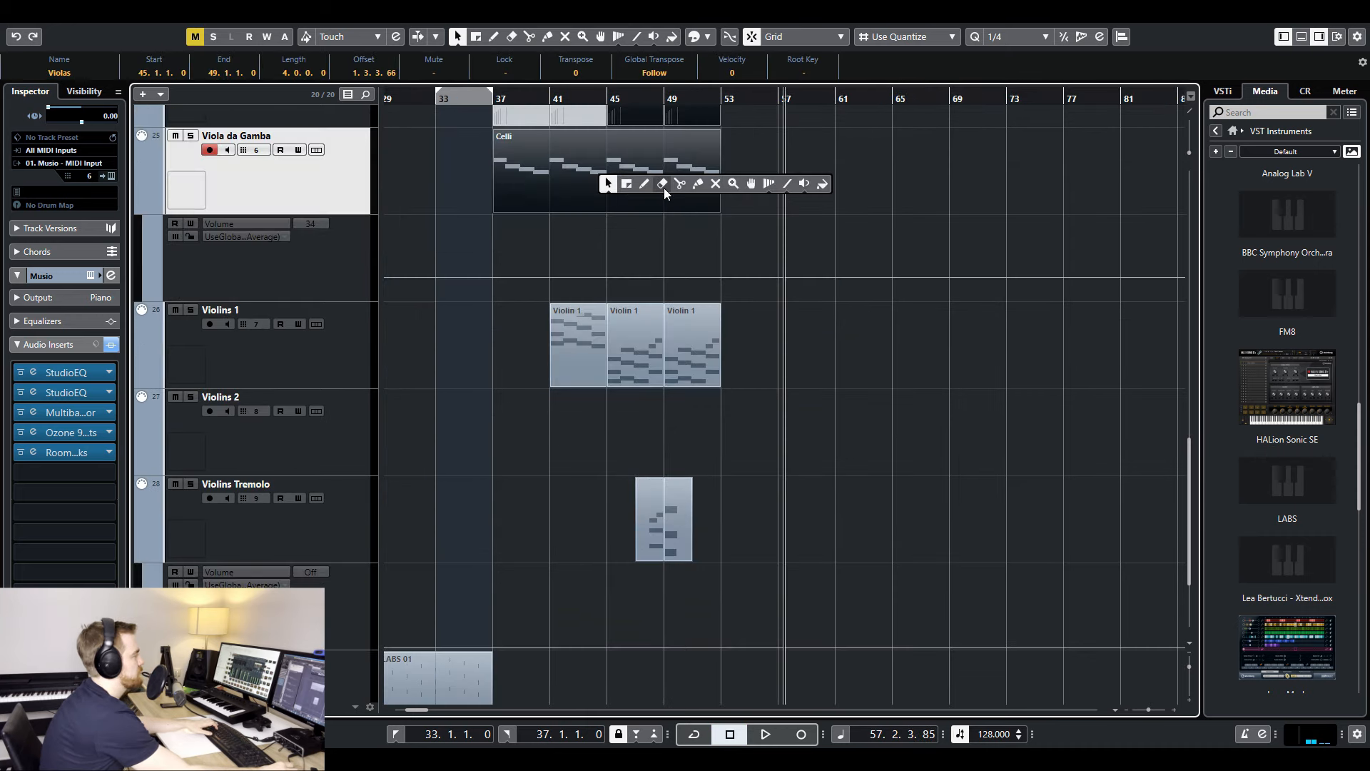
left_click(663, 191)
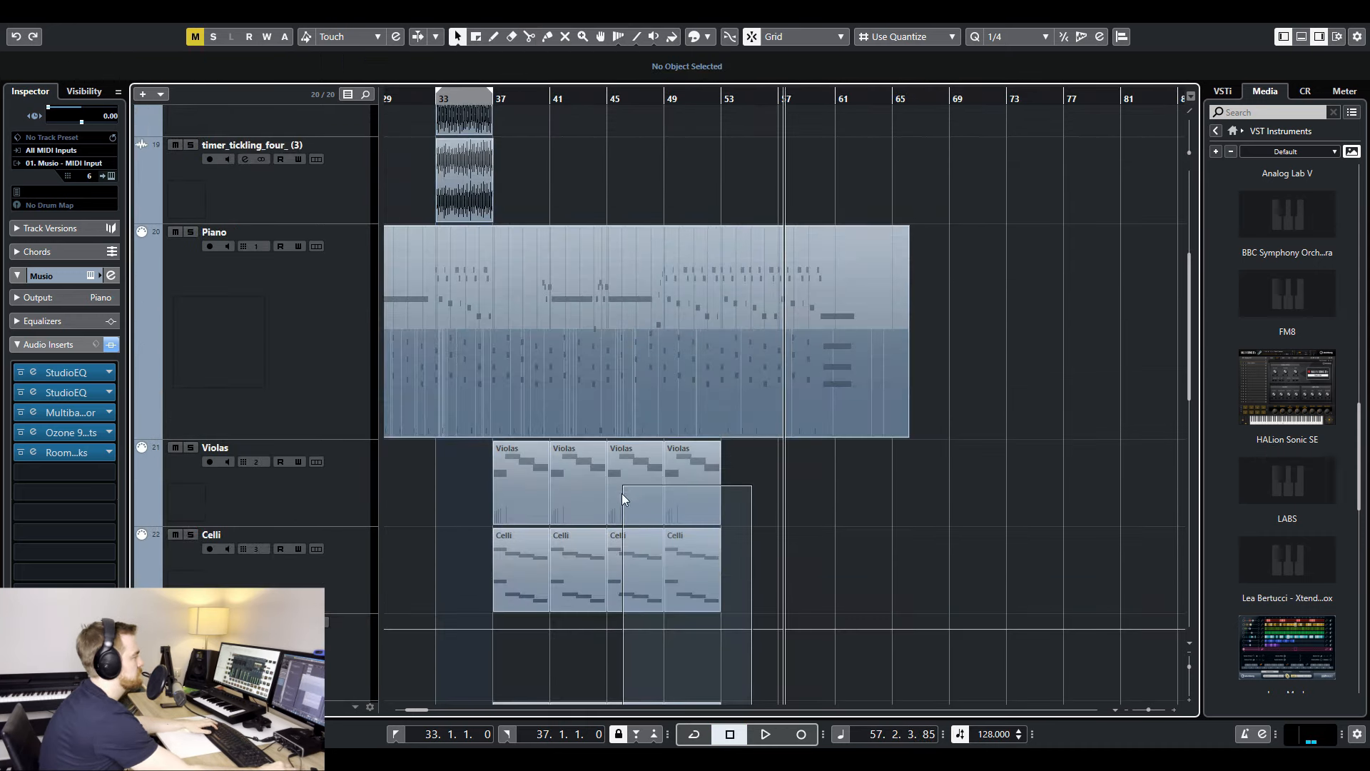
- Duplicate the string parts from bars 45 to 53 so they repeat from bar 53, and delete the copies beyond bar 57
left_click_drag(622, 494, 746, 488)
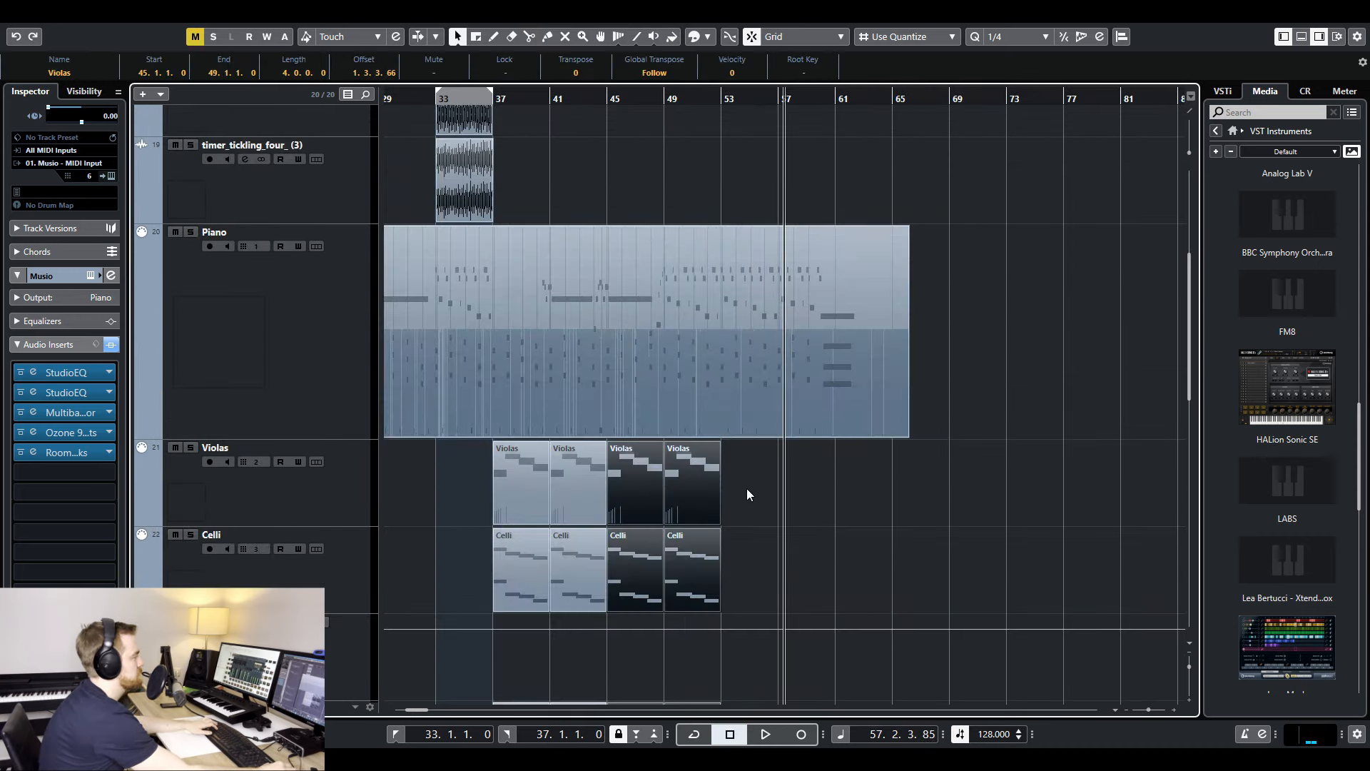
key("ctrl+d")
scroll(859, 469, "down", 3)
scroll(856, 437, "up", 2)
scroll(859, 443, "down", 5)
left_click_drag(882, 622, 817, 576)
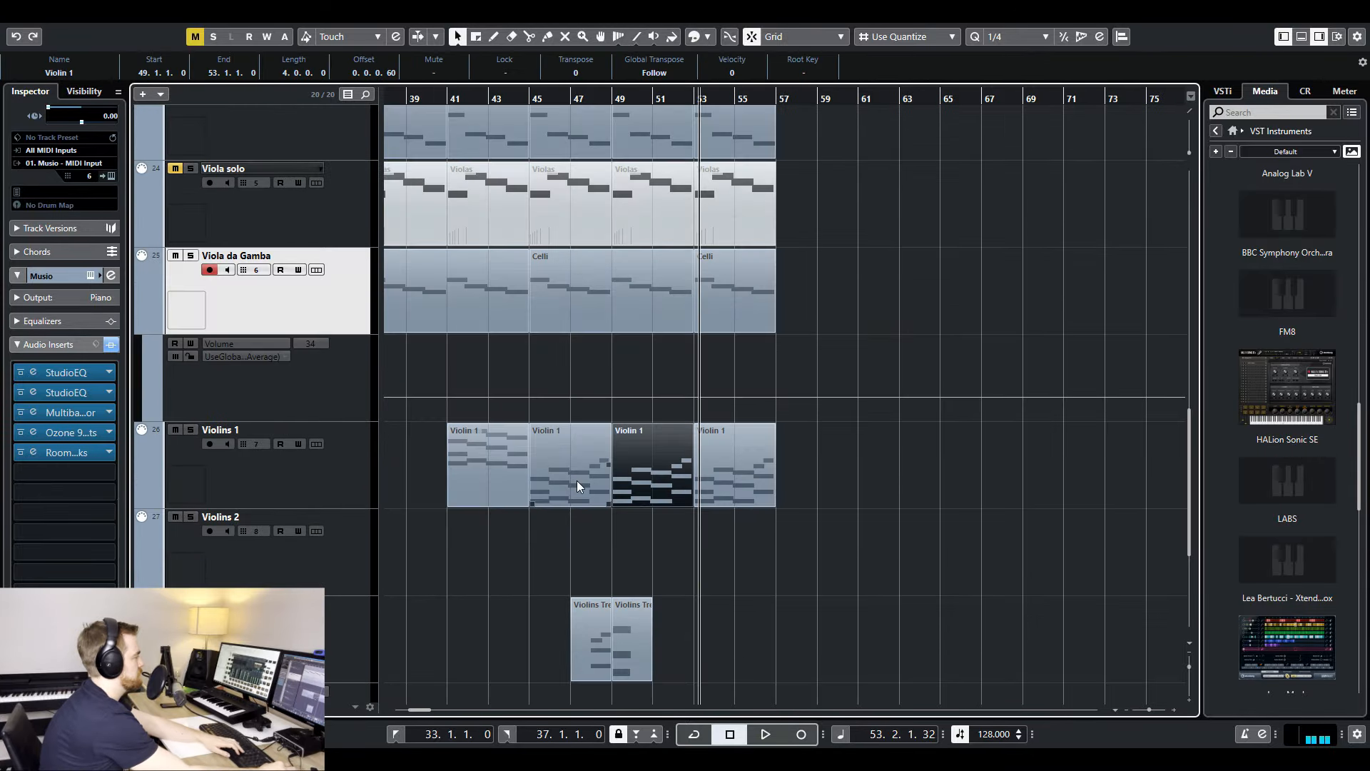
key("Delete")
- Copy the Violins 1 part from bar 41 to bar 49, replace its bar 53 part, and copy the Violins Tremolo part to bar 55
left_click(490, 467)
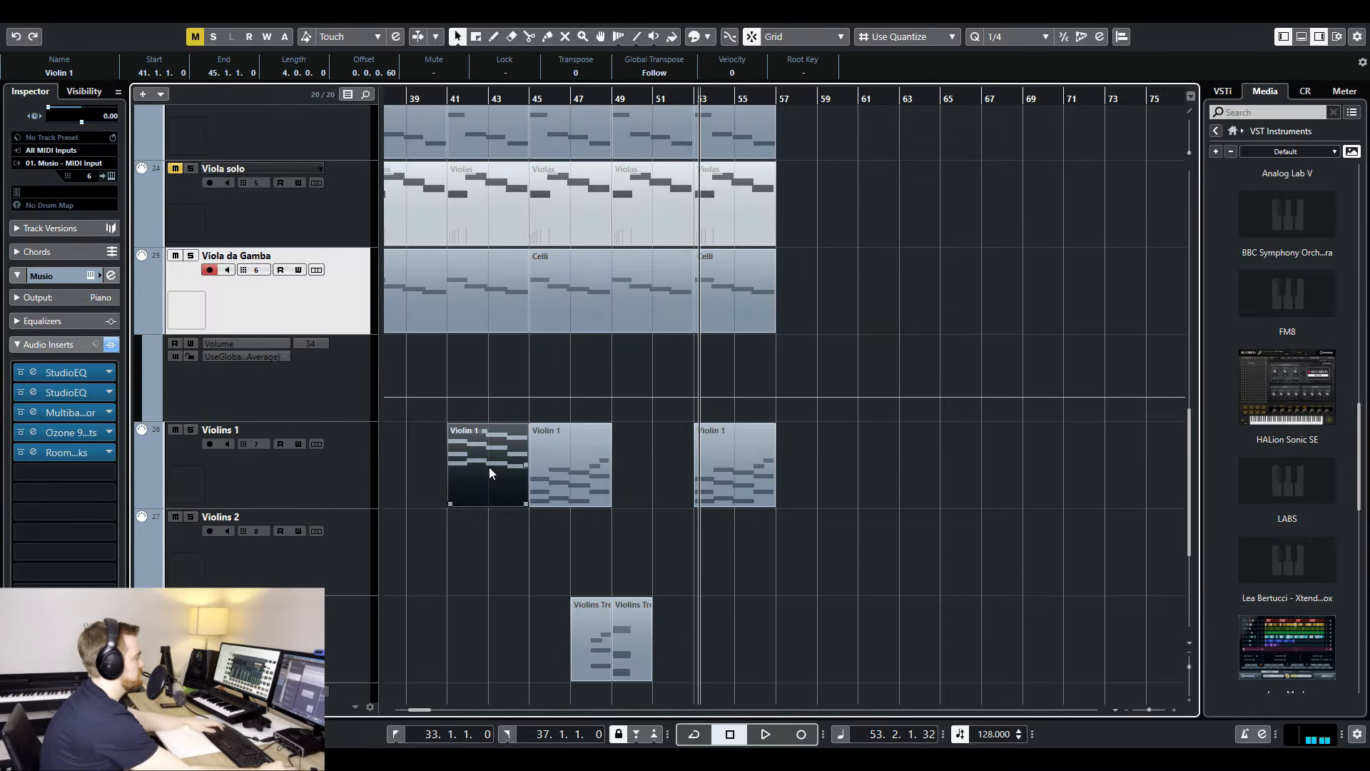
left_click_drag(523, 466, 642, 456)
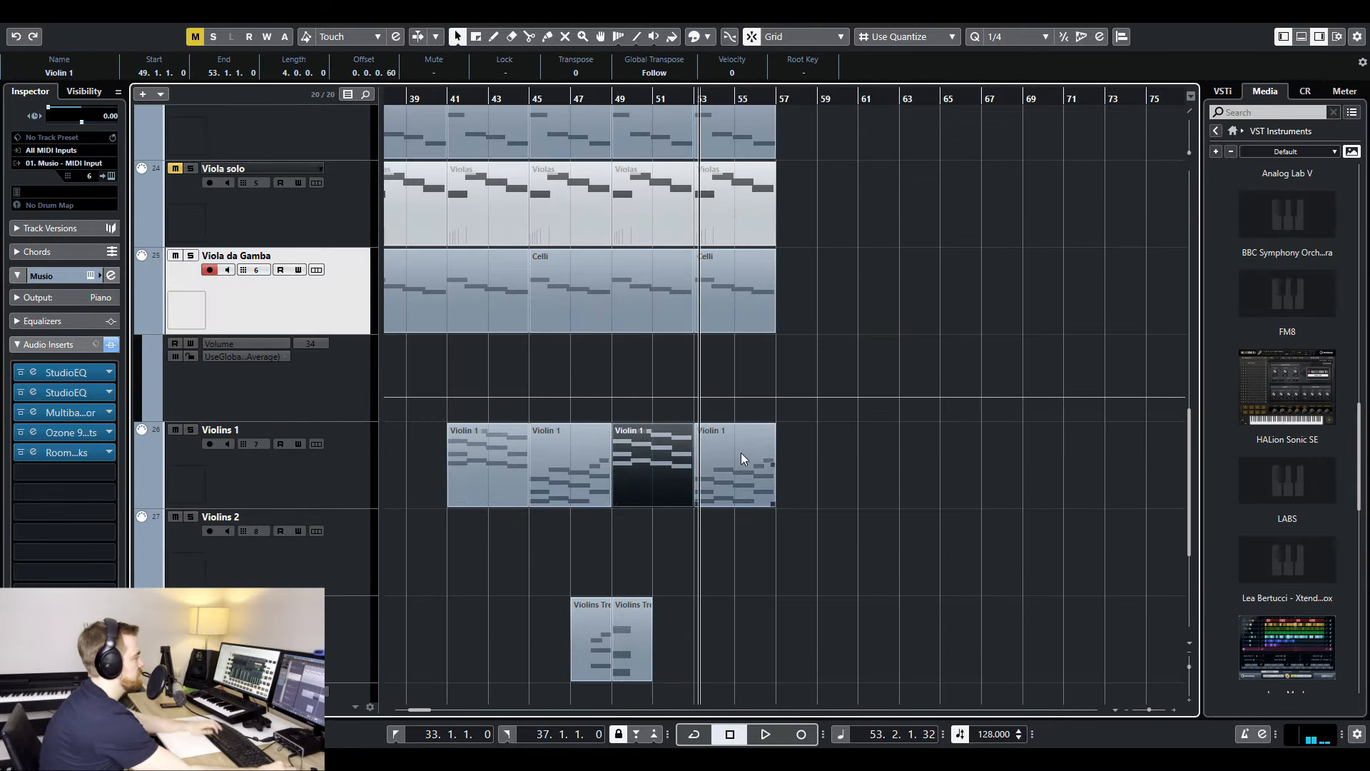
left_click(740, 453)
key("Delete")
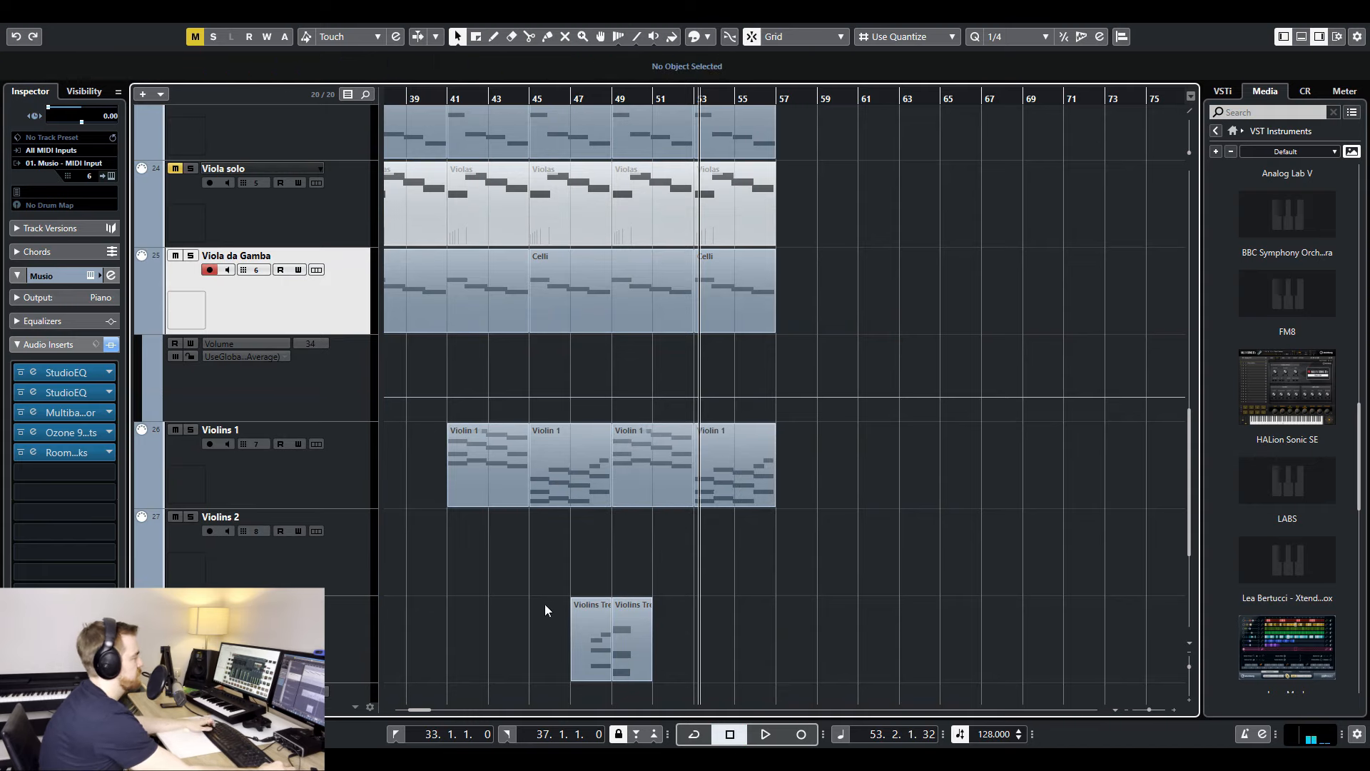
left_click_drag(545, 604, 720, 649)
left_click_drag(720, 650, 788, 648)
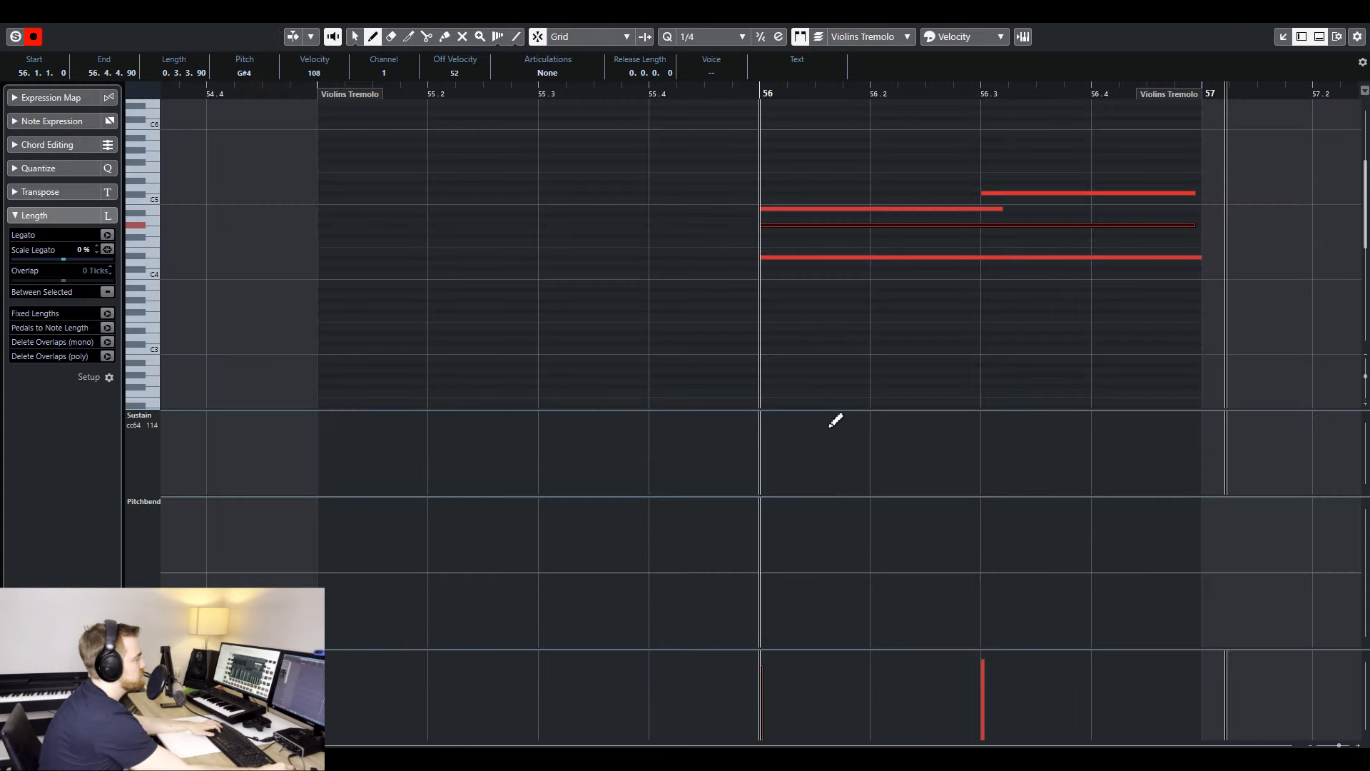
- Draw rising modulation (CC 1) curves on a 1/128 grid at the end of the Violins Tremolo part and the other string parts
left_click_drag(834, 410, 820, 329)
left_click(146, 339)
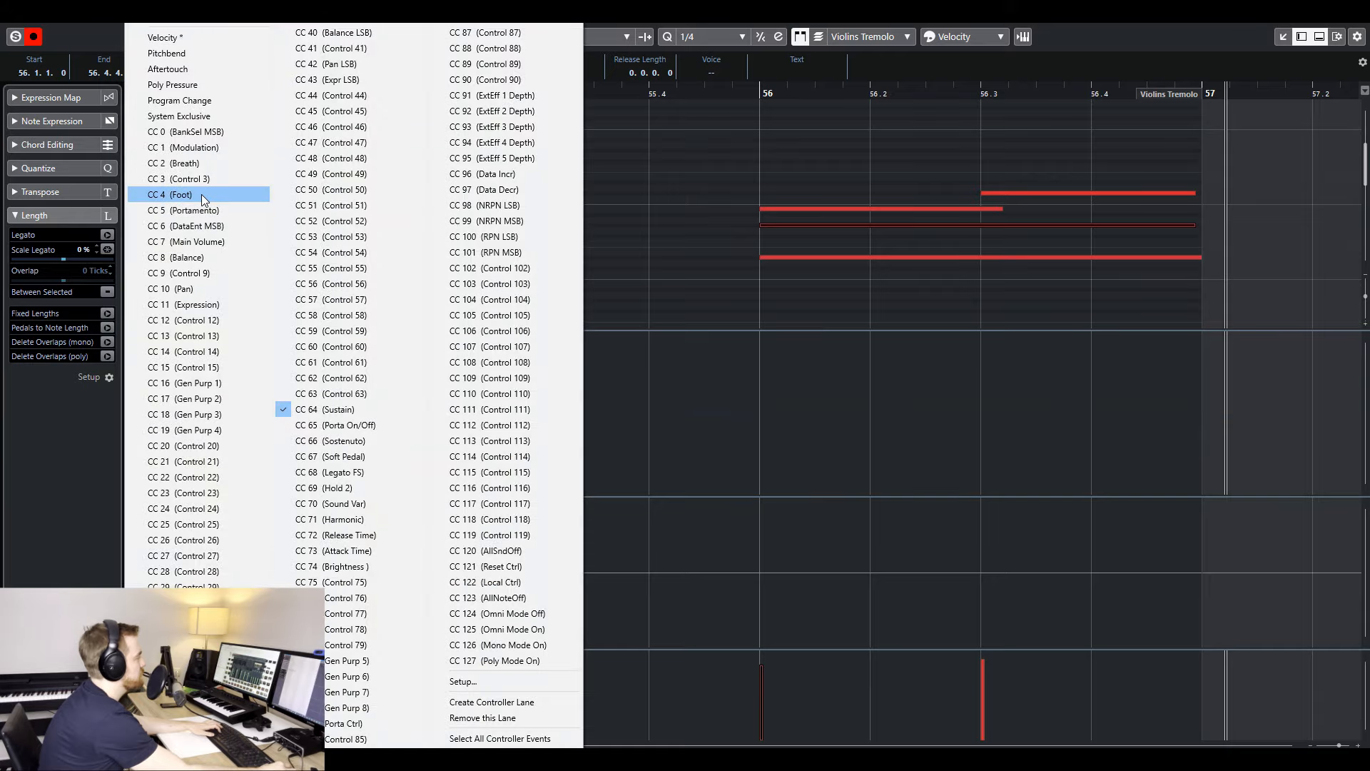
left_click(208, 153)
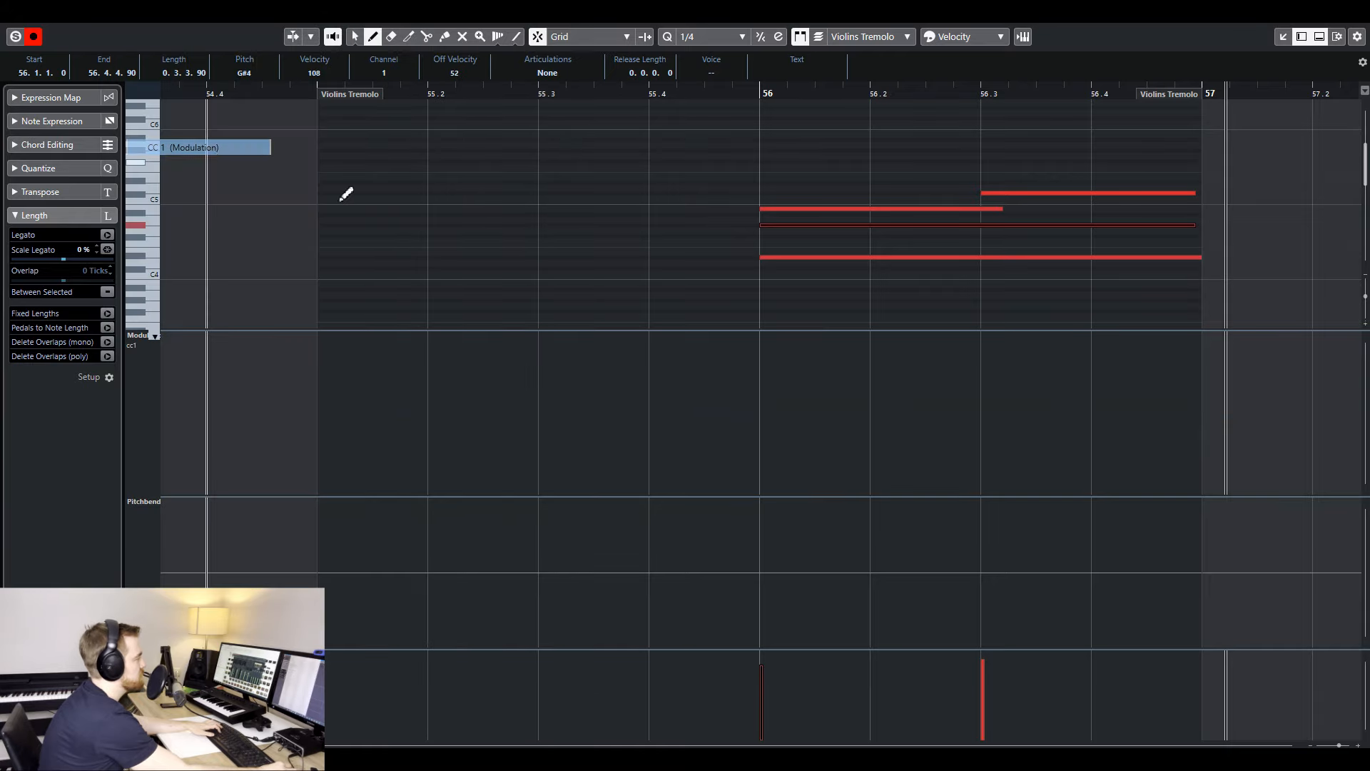
right_click(793, 437)
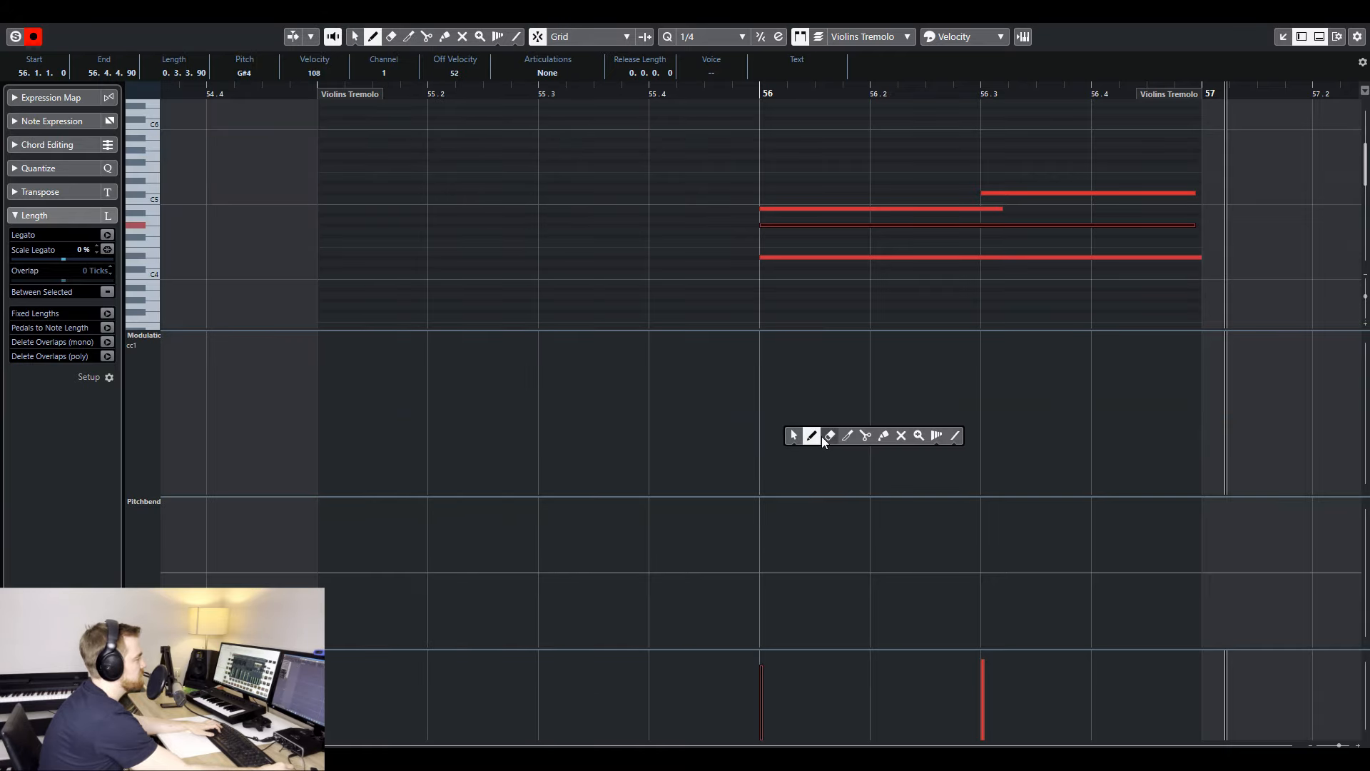
left_click(699, 39)
left_click(713, 163)
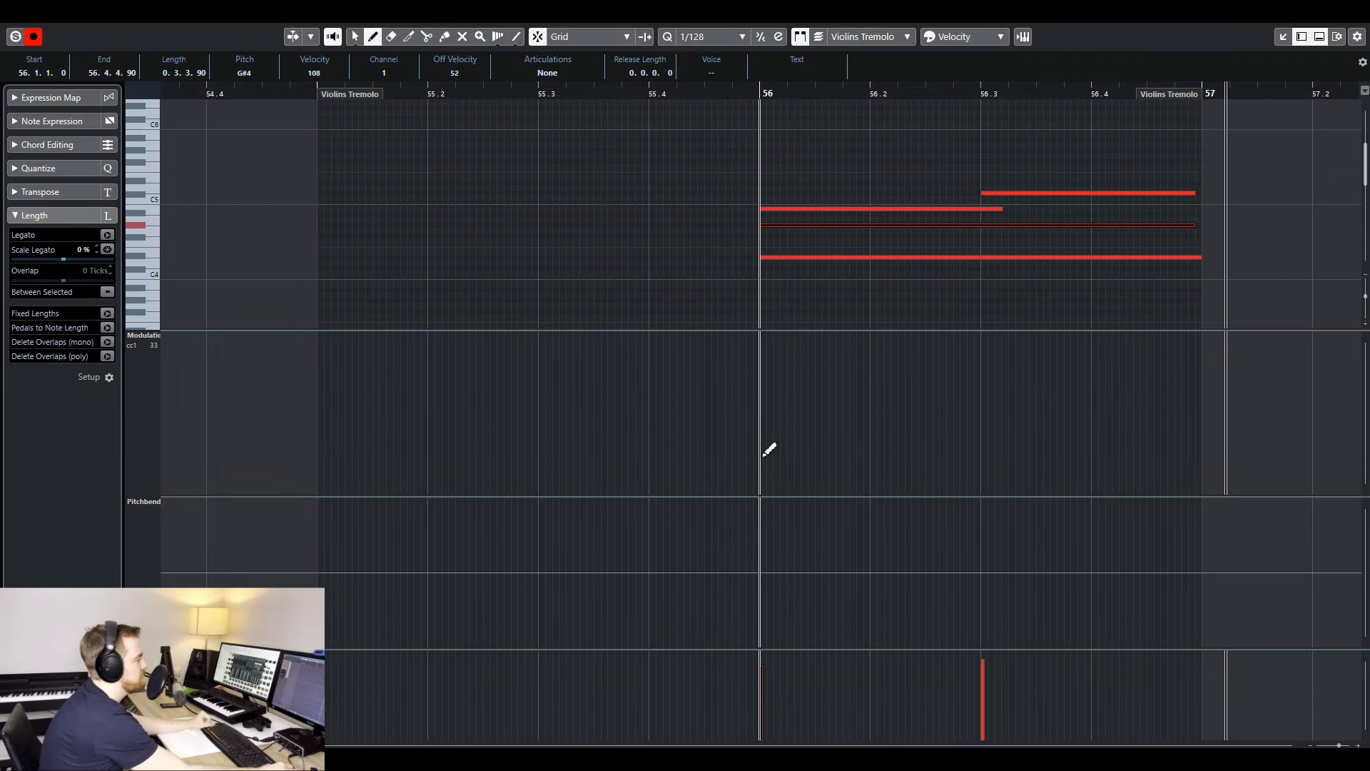
left_click_drag(765, 450, 1158, 339)
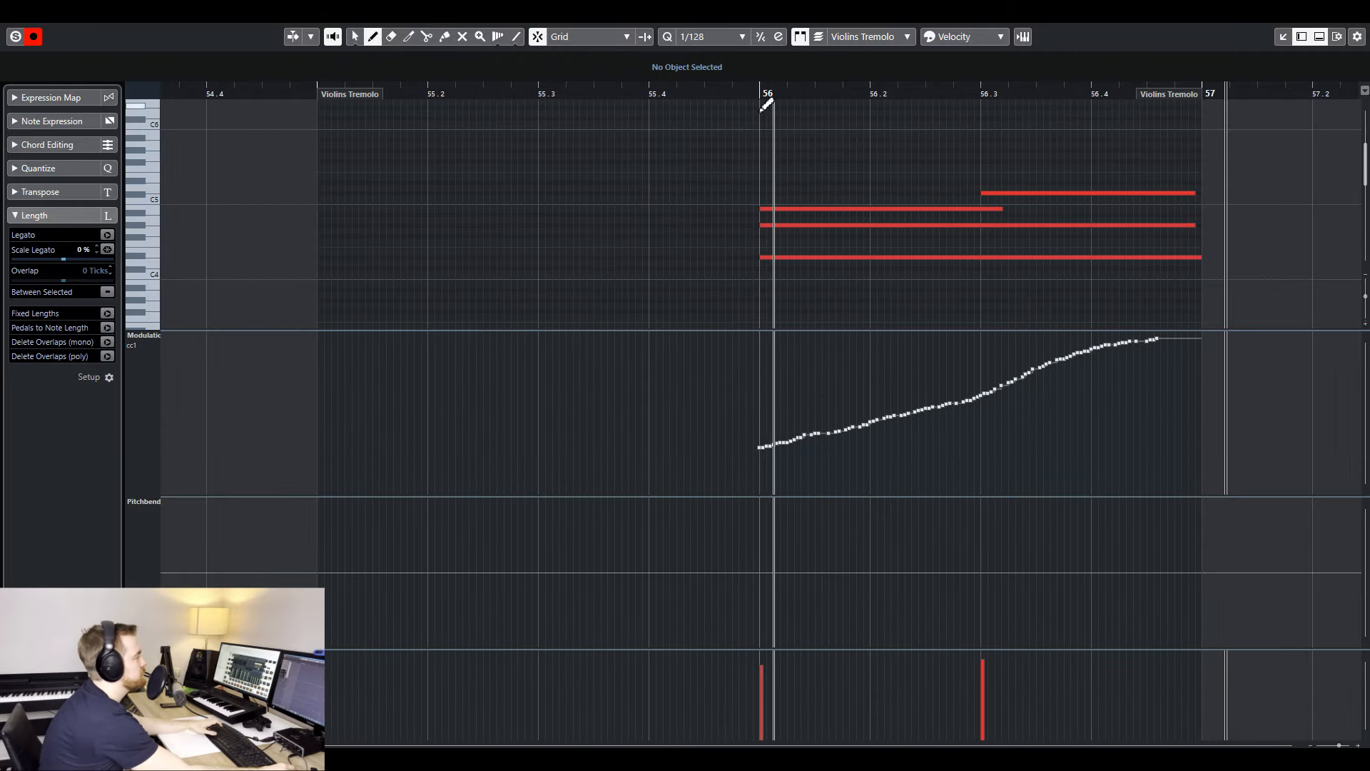
mouse_move(512, 501)
left_mouse_down()
mouse_move(704, 490)
mouse_move(902, 446)
left_mouse_up()
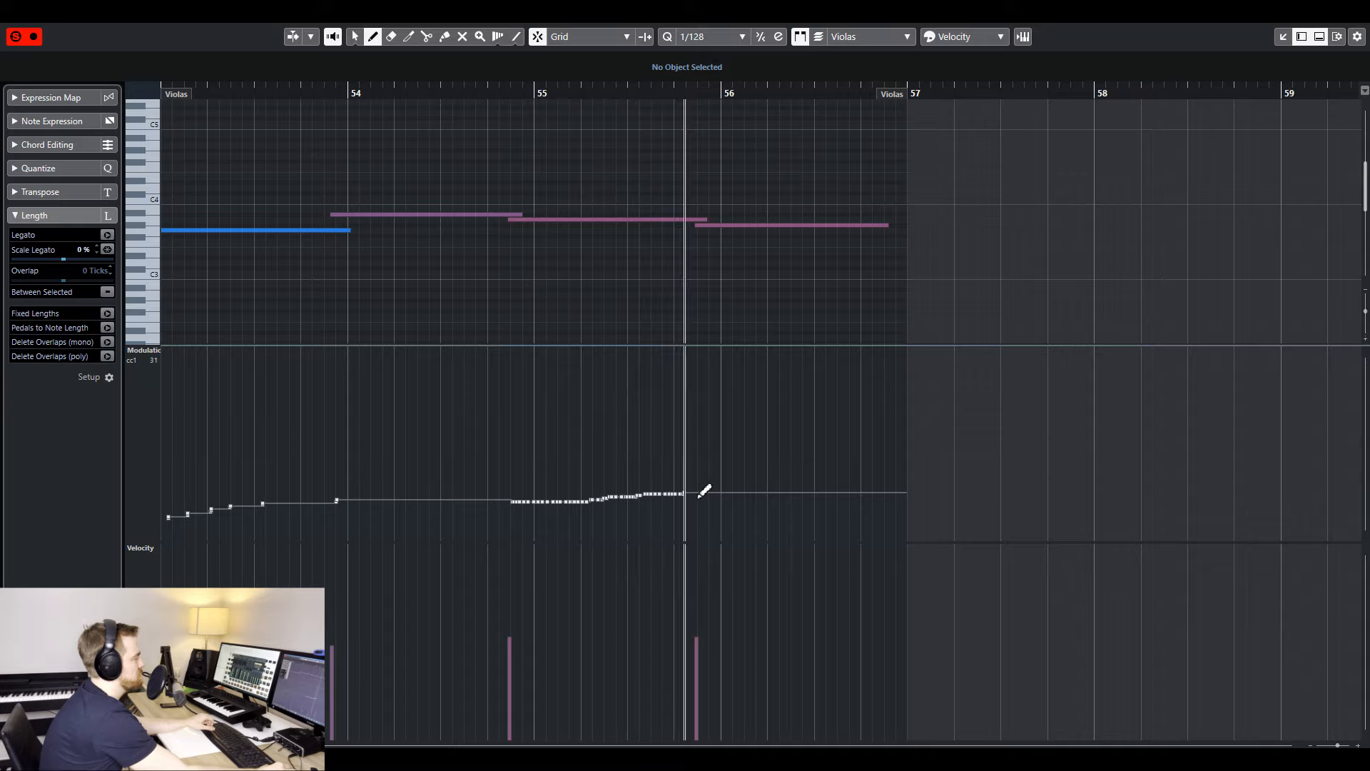
- Play back the string ending and examine the reference audio around the final section and the bars leading into it
left_click(530, 100)
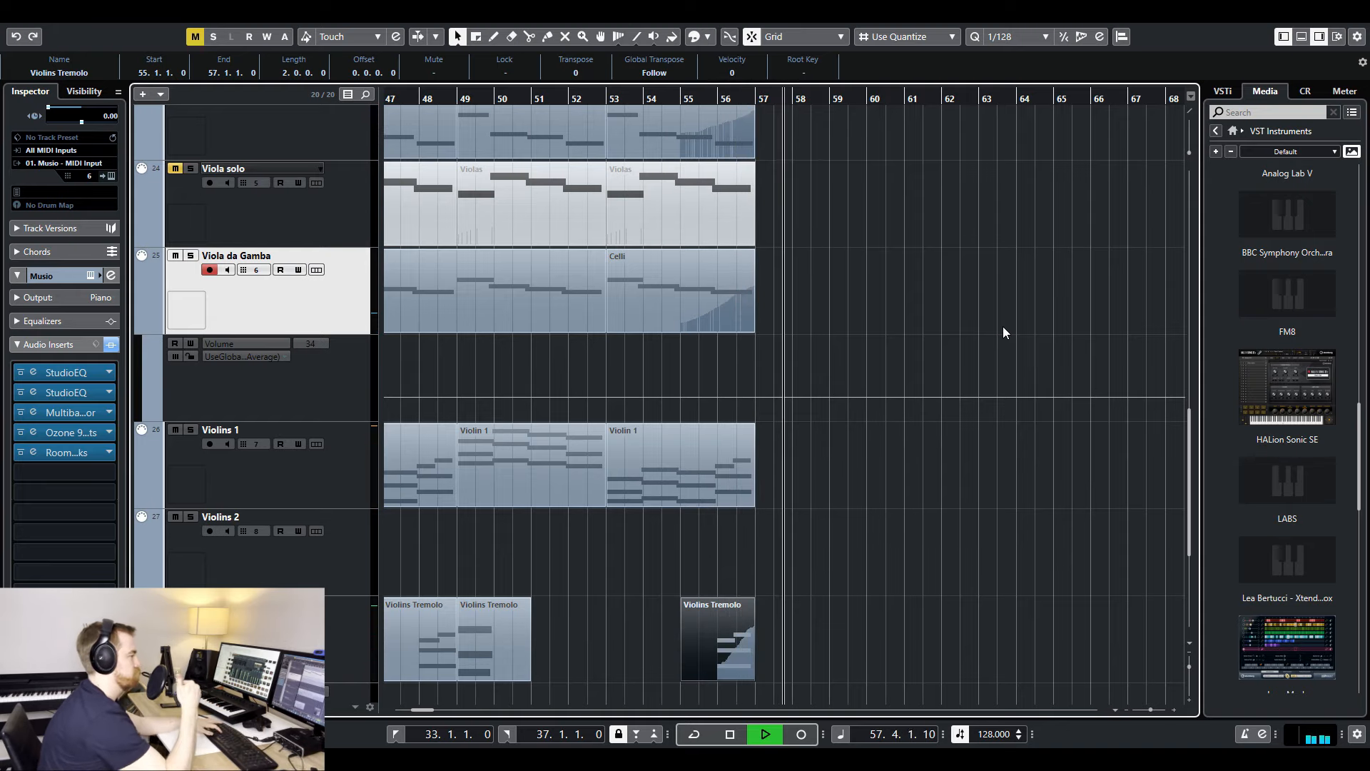
key("g")
key("g")
key("g")
key("space")
scroll(875, 243, "up", 10)
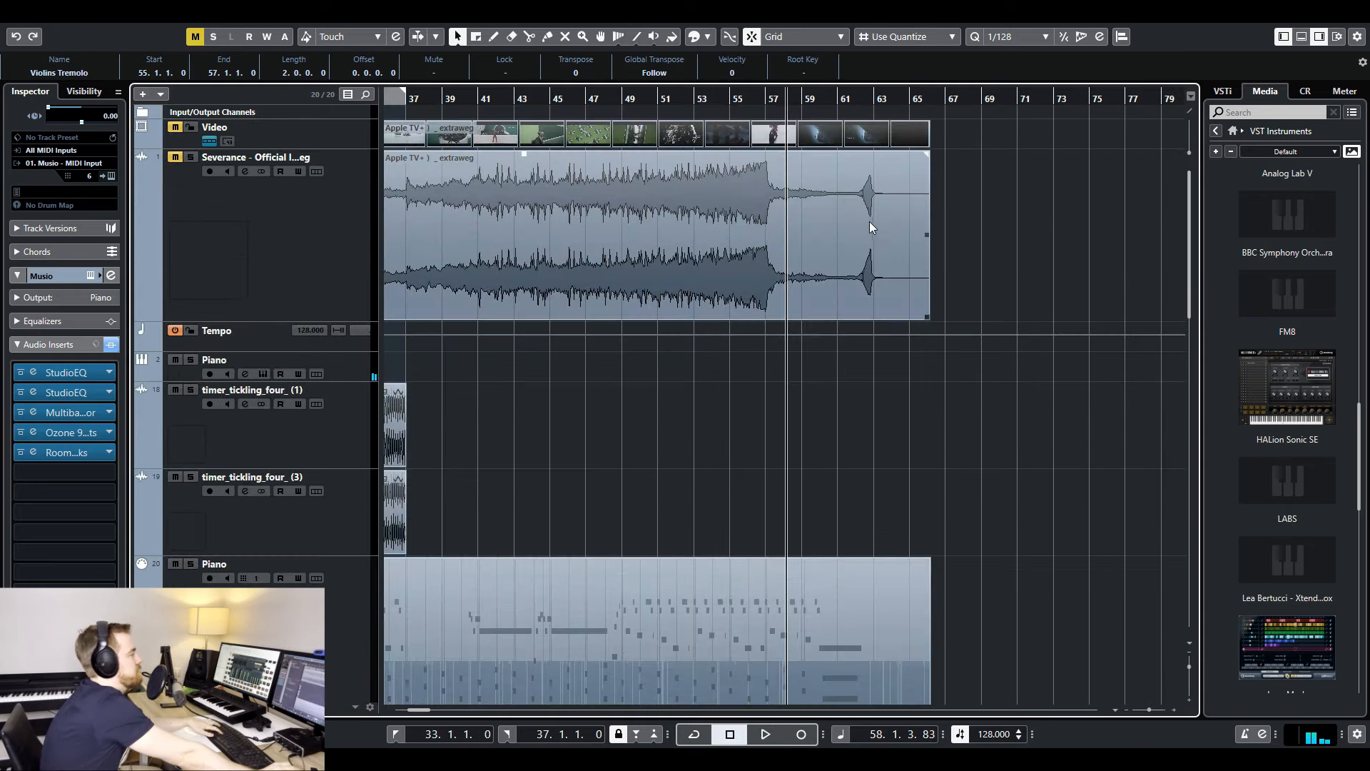
left_click(871, 409)
key("h")
key("h")
key("h")
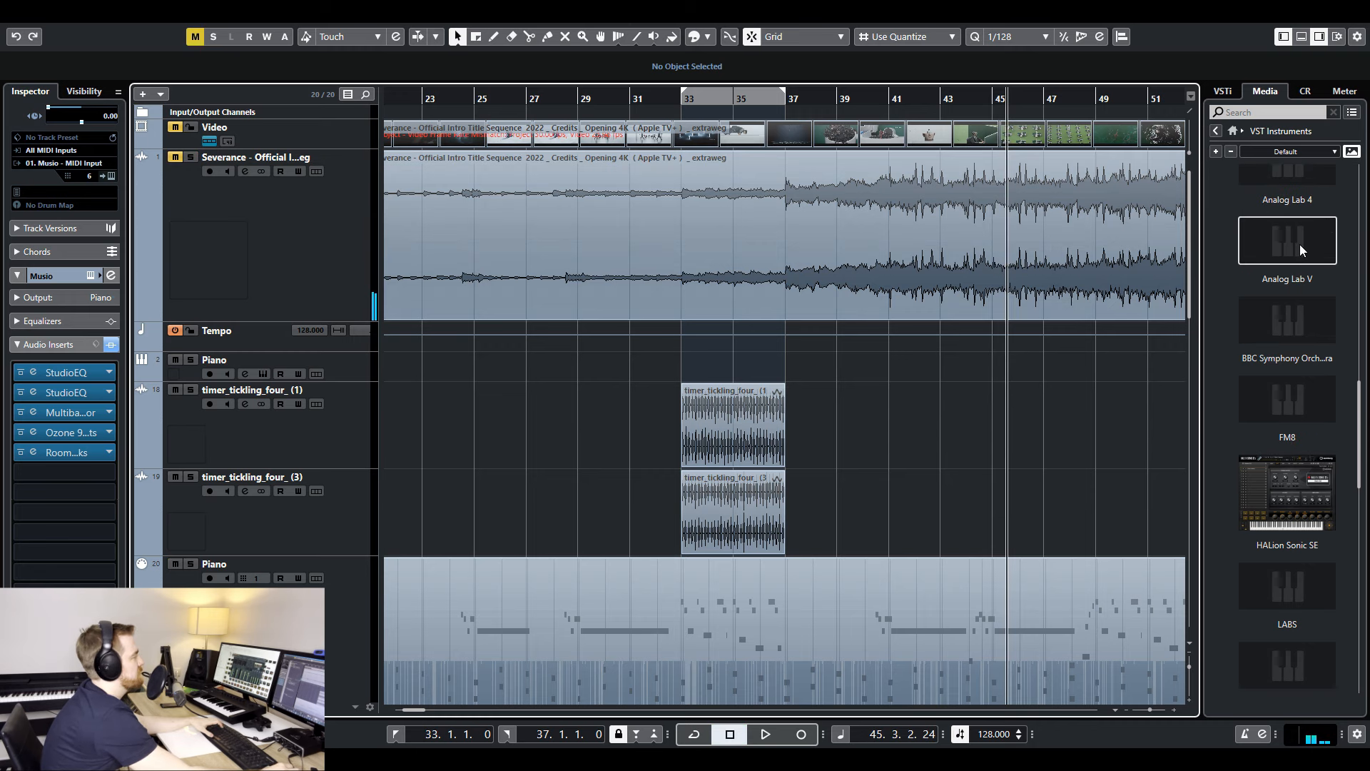
- Add an Analog Lab V instrument track and audition its bass presets, including Da Fonk and Pump It
left_click_drag(1300, 244, 243, 330)
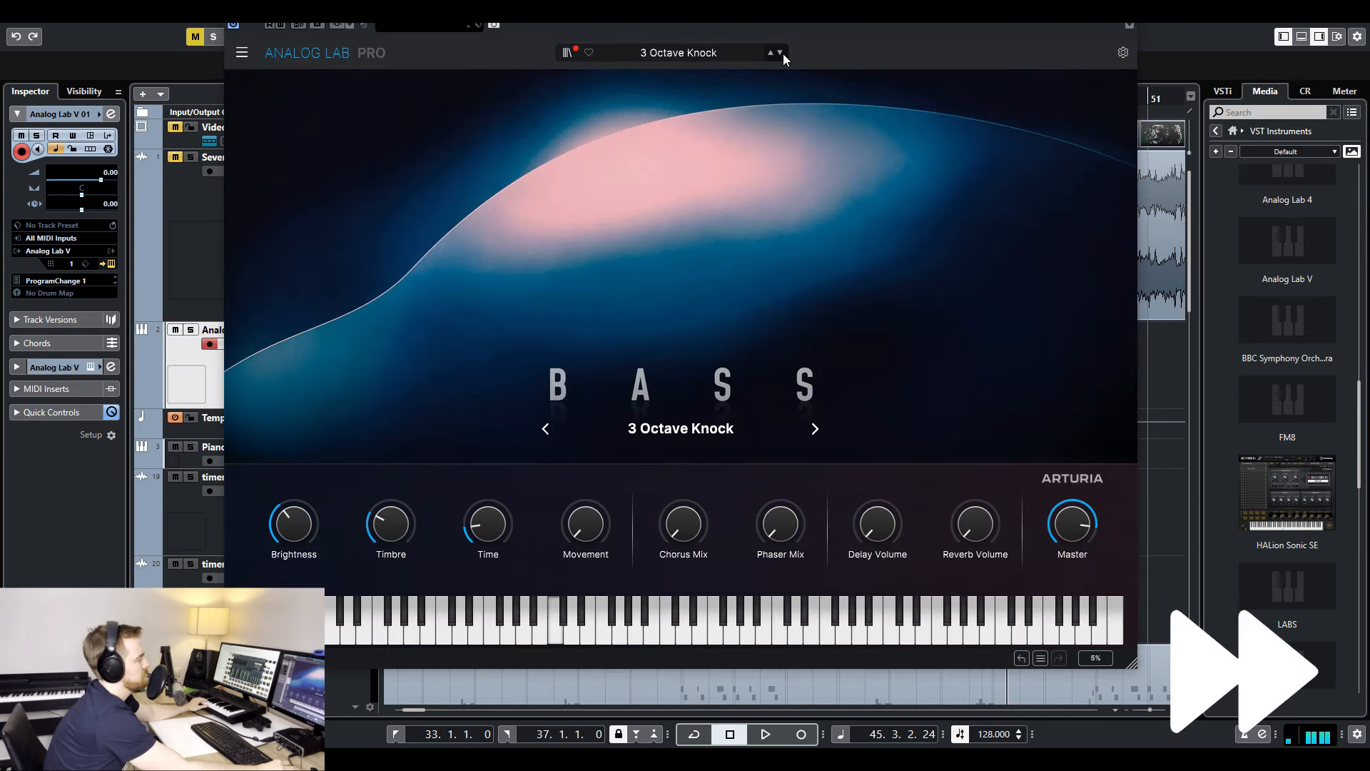
left_click(774, 56)
left_click(772, 54)
left_click(773, 55)
left_click(772, 54)
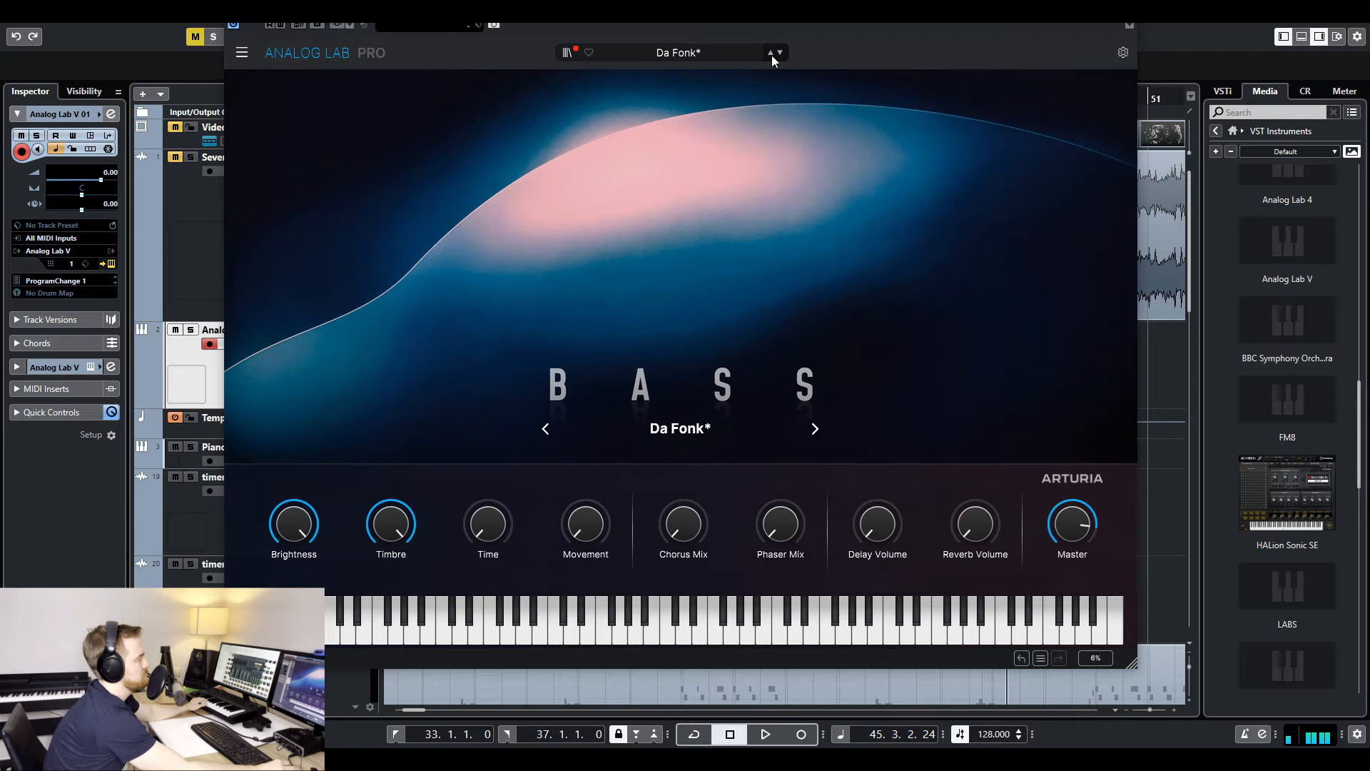
left_click(772, 54)
left_click(772, 54)
left_click(781, 53)
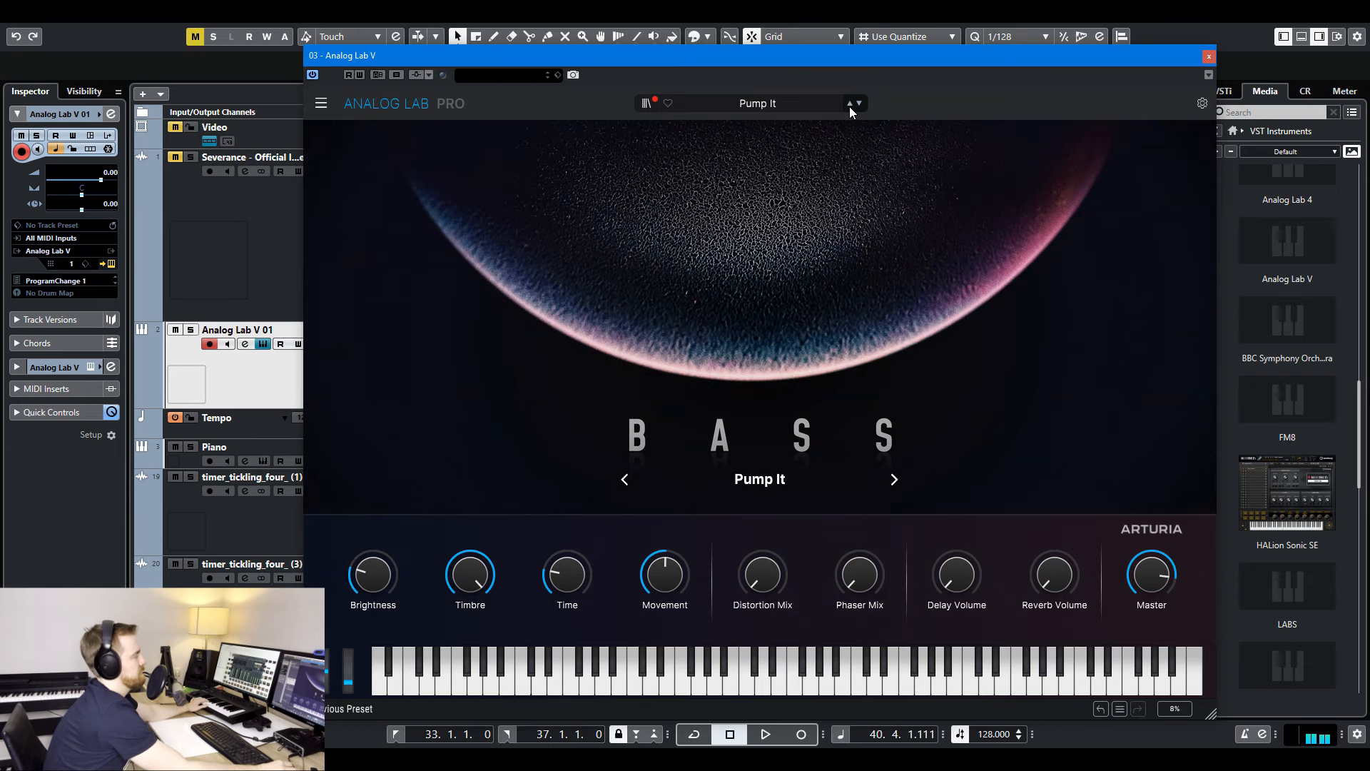
left_click(849, 105)
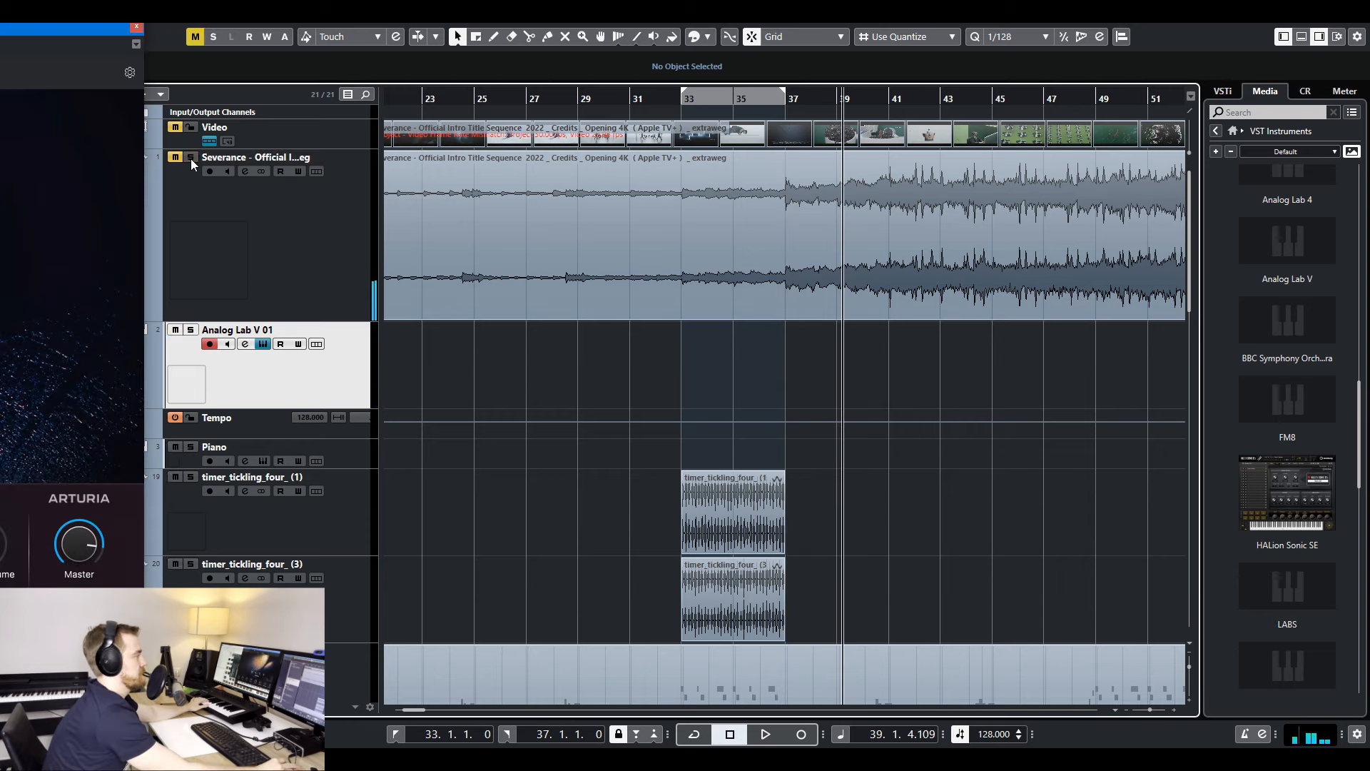
- Play along from bar 37 and record a bass part there on the Analog Lab V 01 track
left_click_drag(86, 29, 0, 29)
left_click(789, 105)
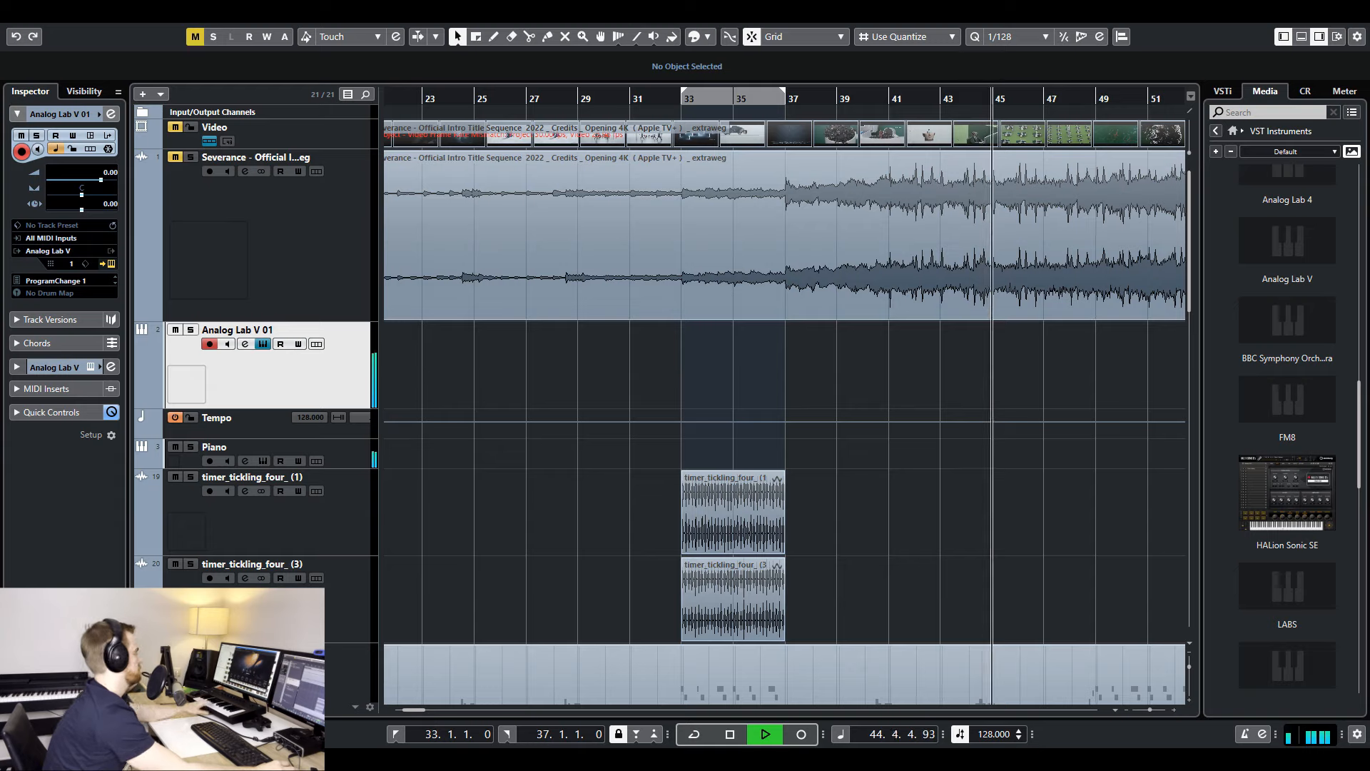
key("space")
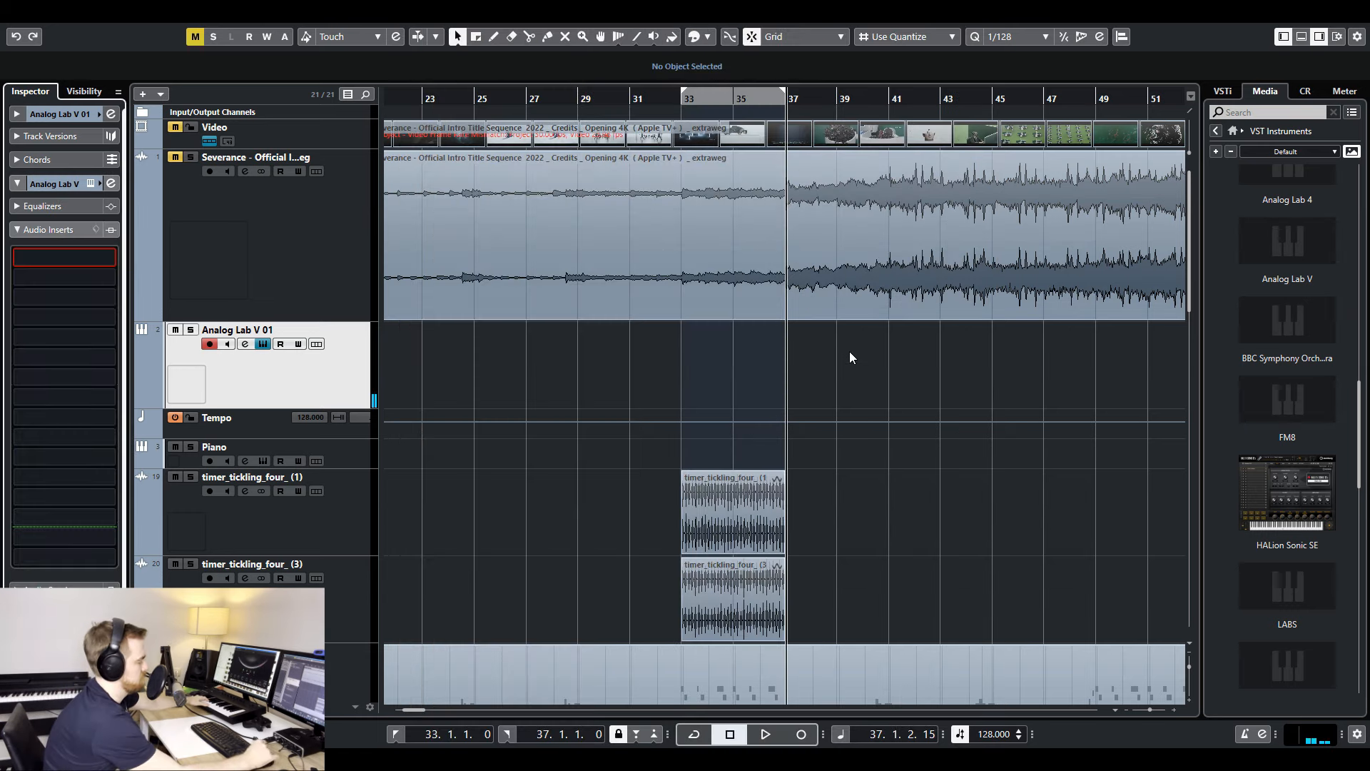
key("KP_Multiply")
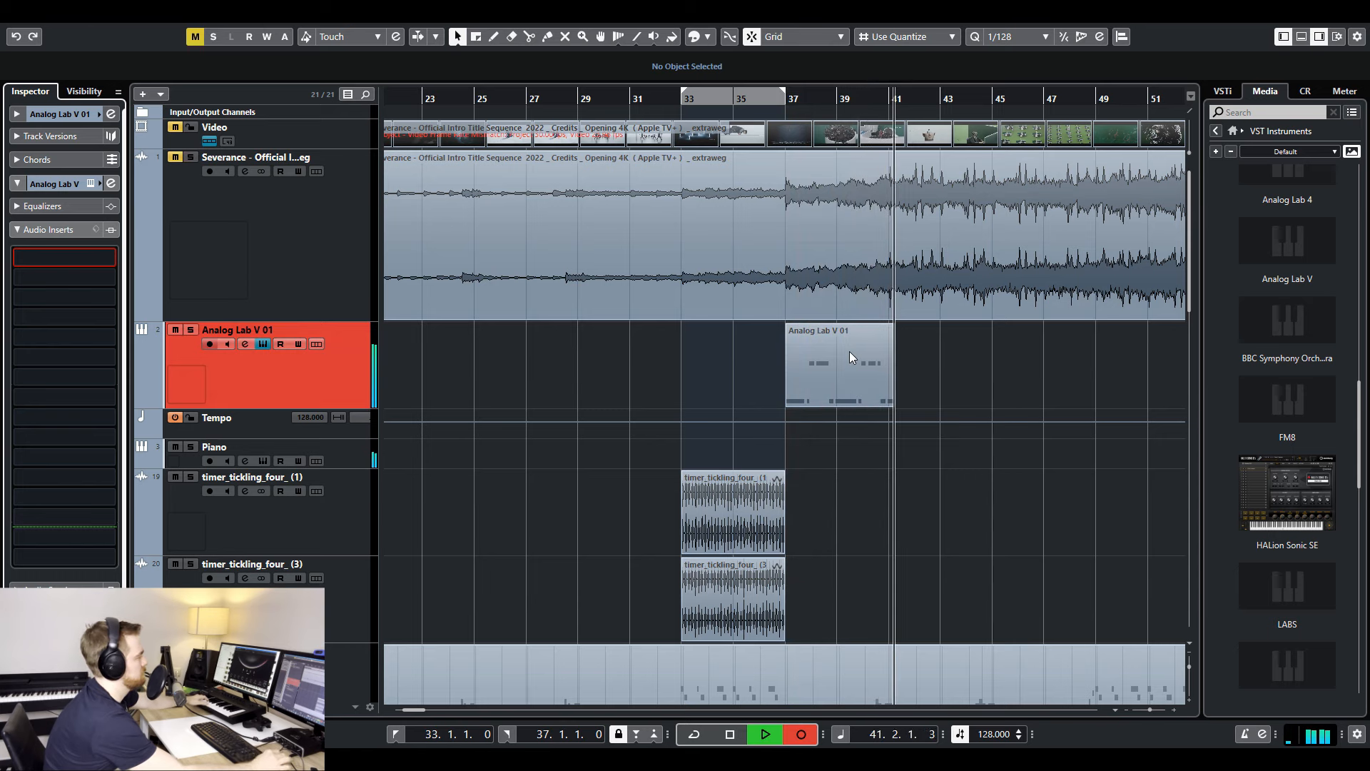
key("space")
- Set the quantize value to 1/16 and place the playback position at bar 37, where the recorded bass part starts
key("h")
key("h")
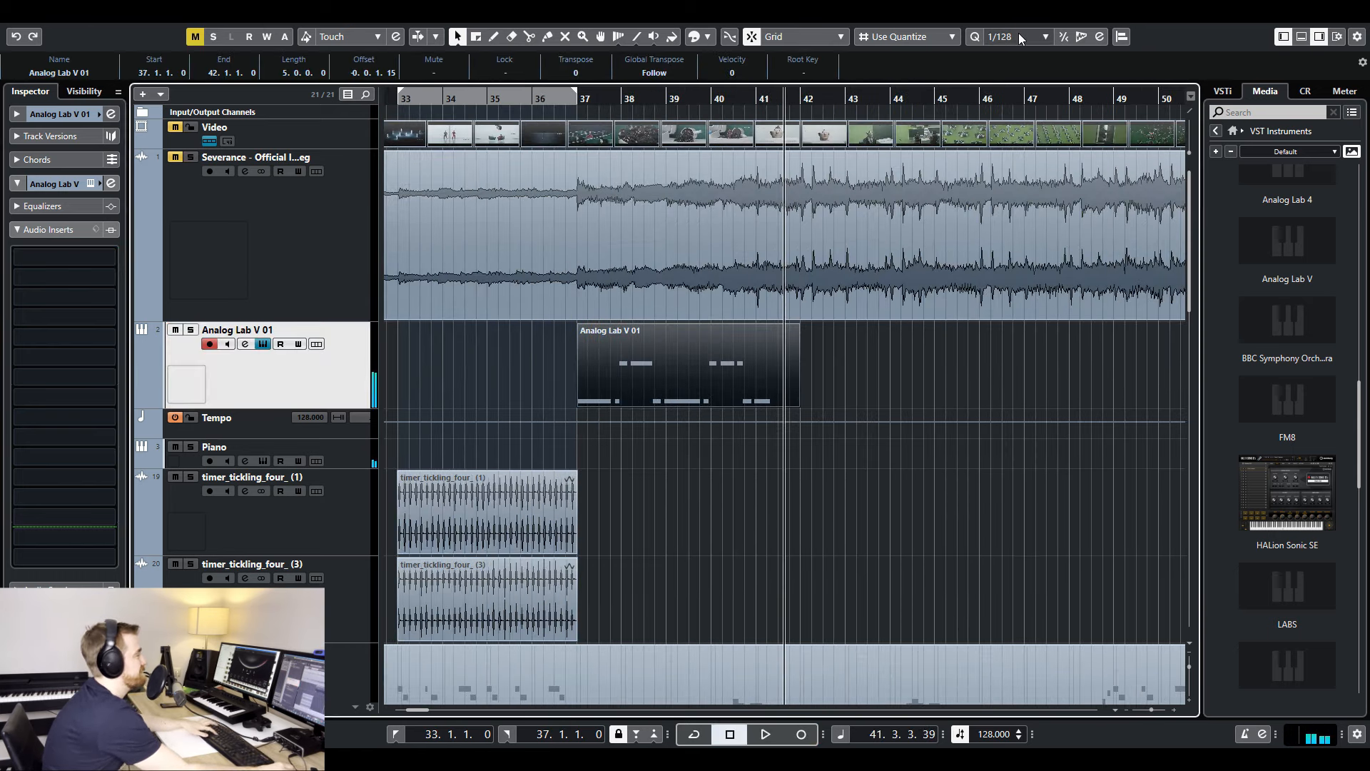
left_click(1019, 37)
left_click(1034, 120)
key("h")
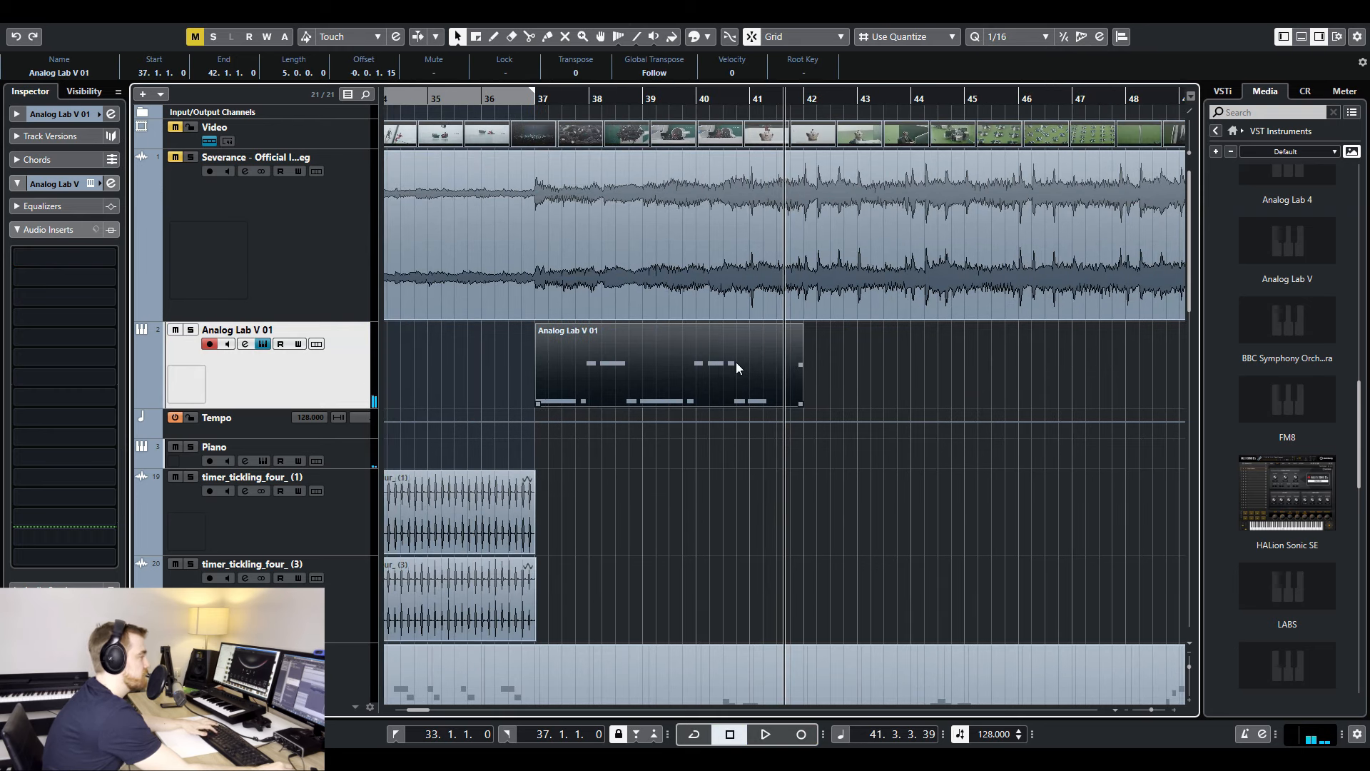
key("h")
left_click(494, 112)
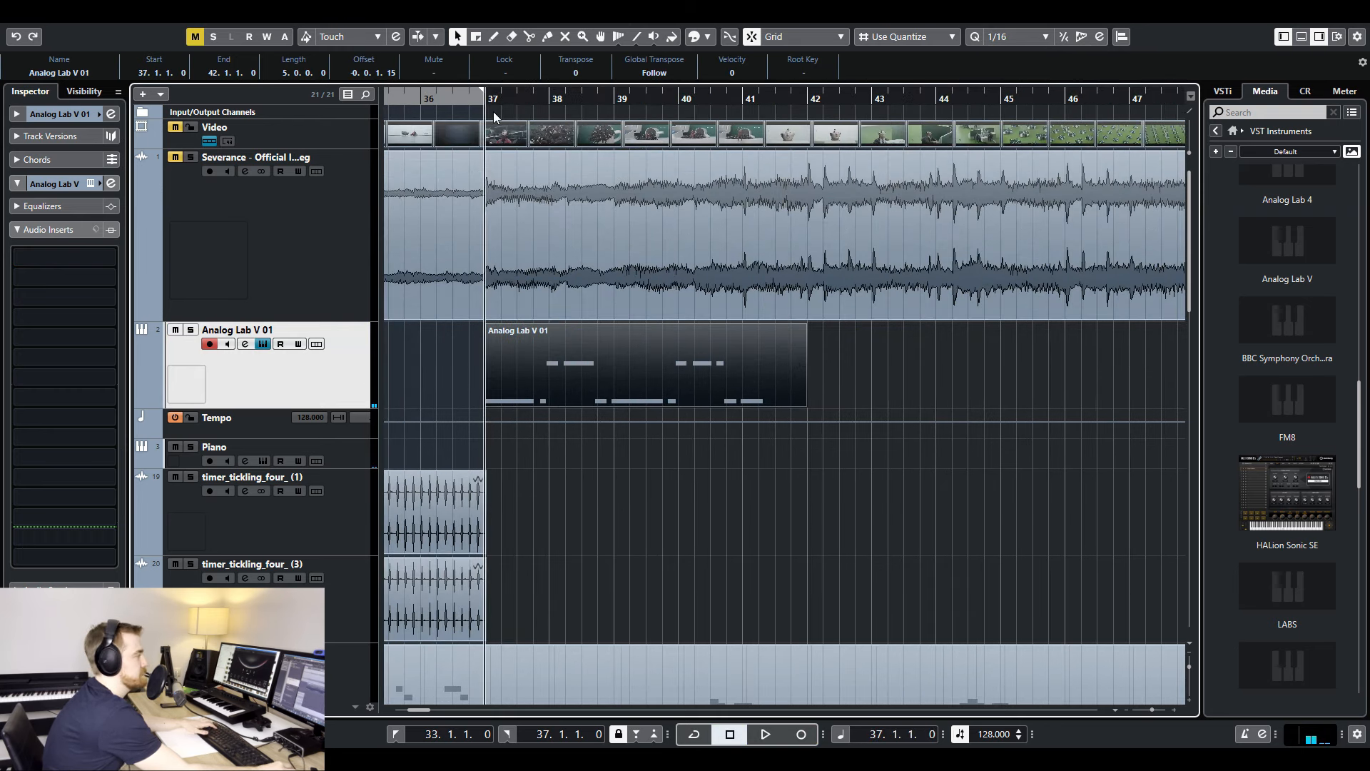
- Quantize the recorded Analog Lab V 01 bass notes to 1/8 in the Key Editor
double_click(625, 336)
key("g")
key("g")
key("g")
key("g")
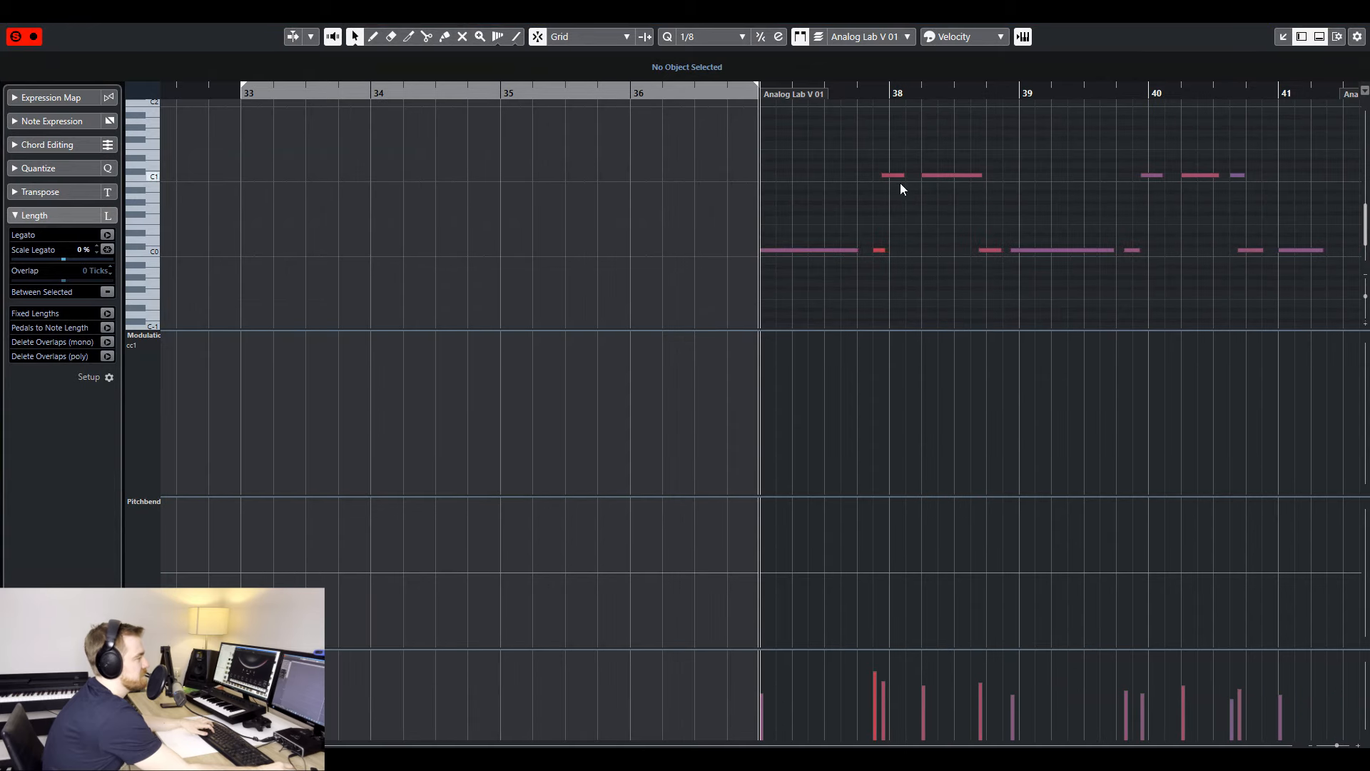
left_click_drag(812, 153, 1067, 213)
left_click(946, 93)
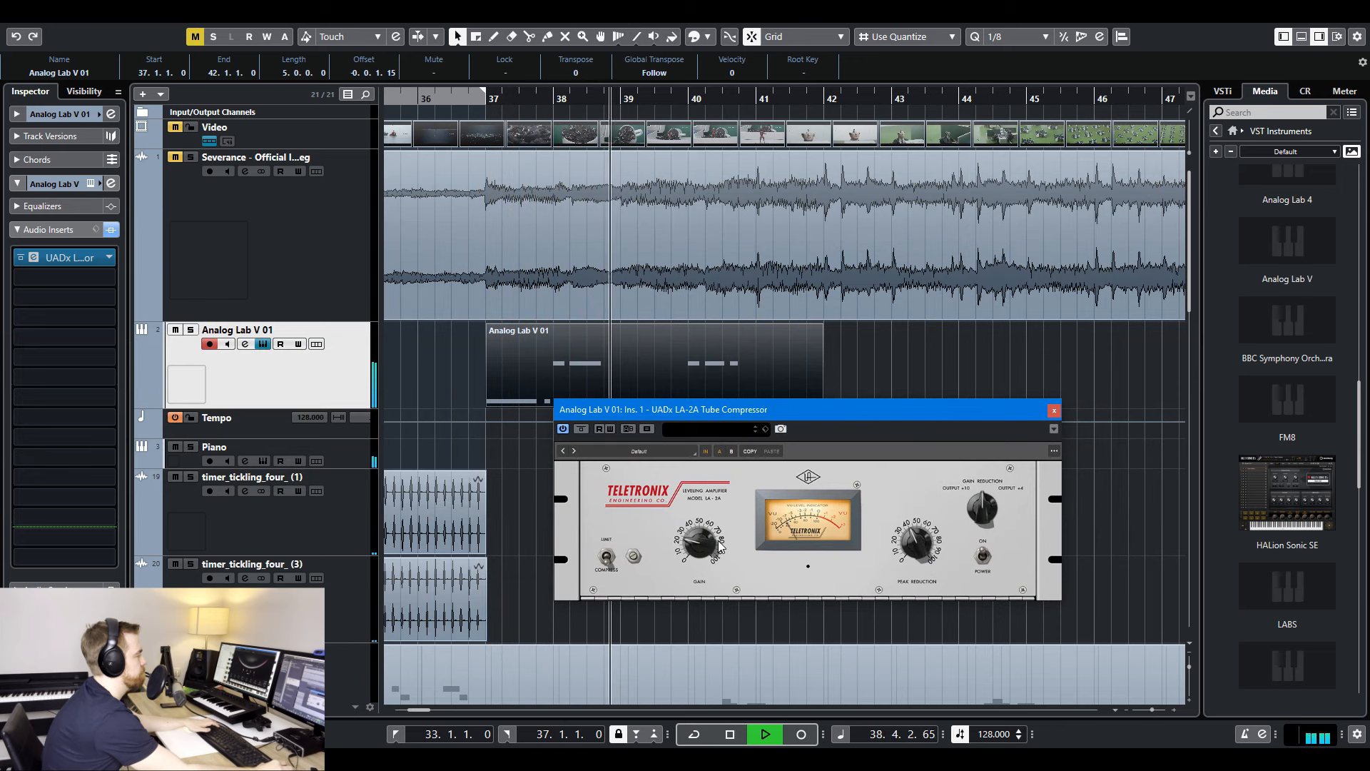
- Switch to the Draw tool in the Key Editor for the Celli part
right_click(432, 429)
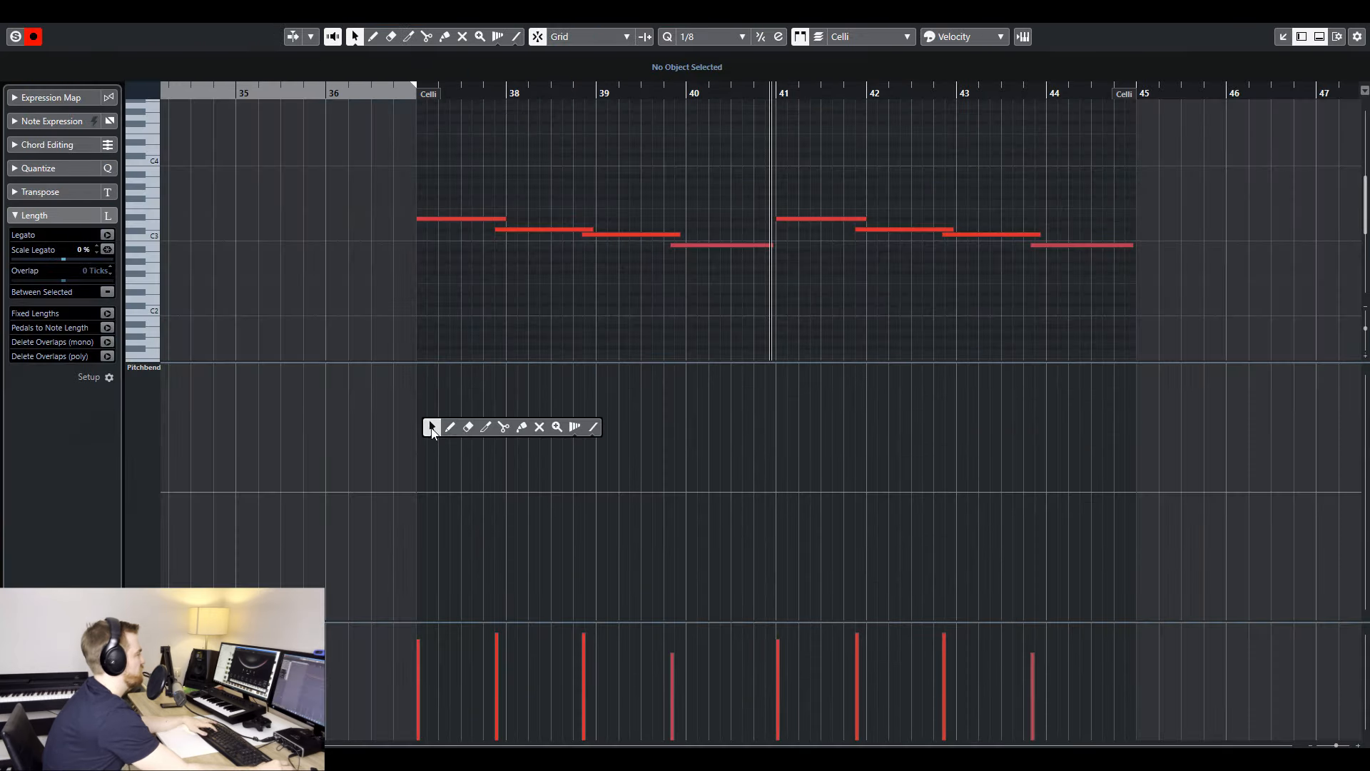
left_click(450, 427)
- Load the Scarbee Rickenbacker Bass instruments, both Palm Muted and regular, into the Kontakt rack
scroll(447, 475, "up", 2)
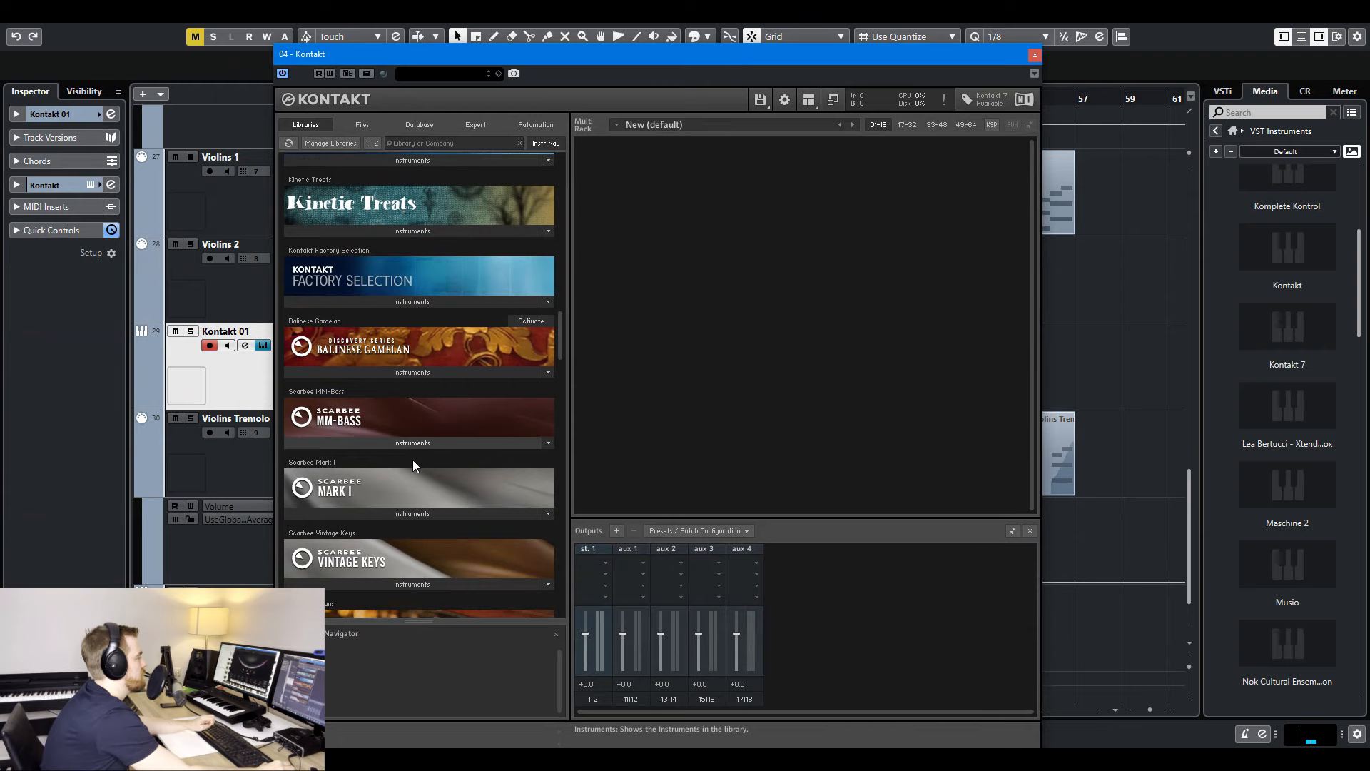
scroll(423, 491, "down", 6)
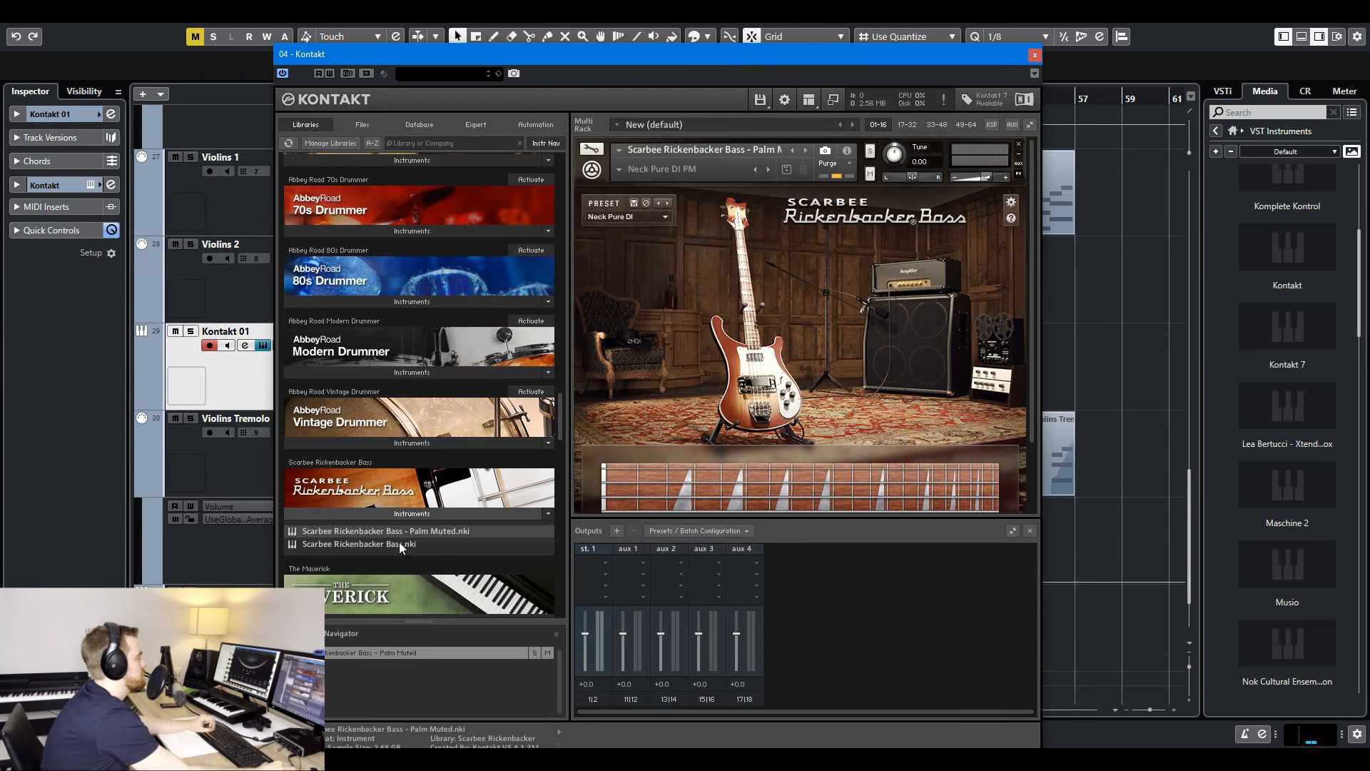
double_click(401, 543)
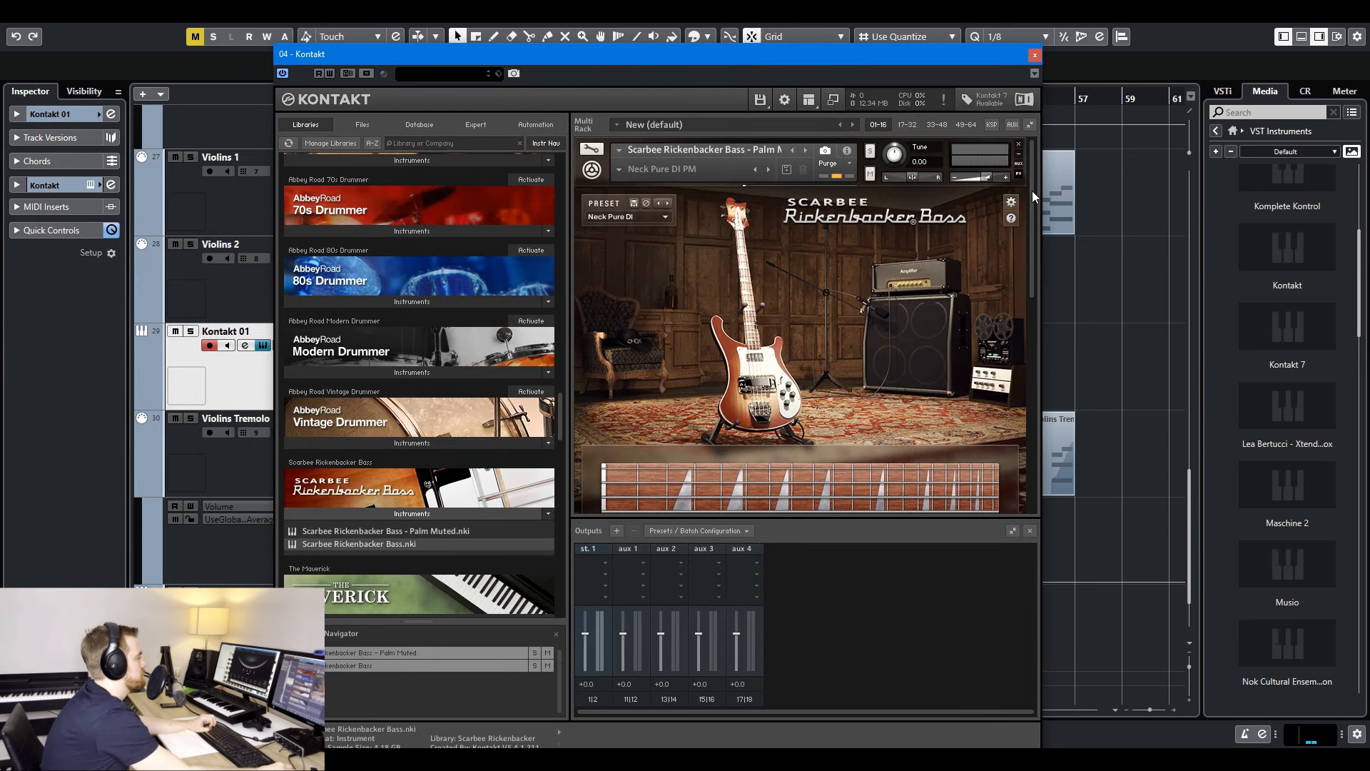
left_click_drag(1033, 197, 1043, 397)
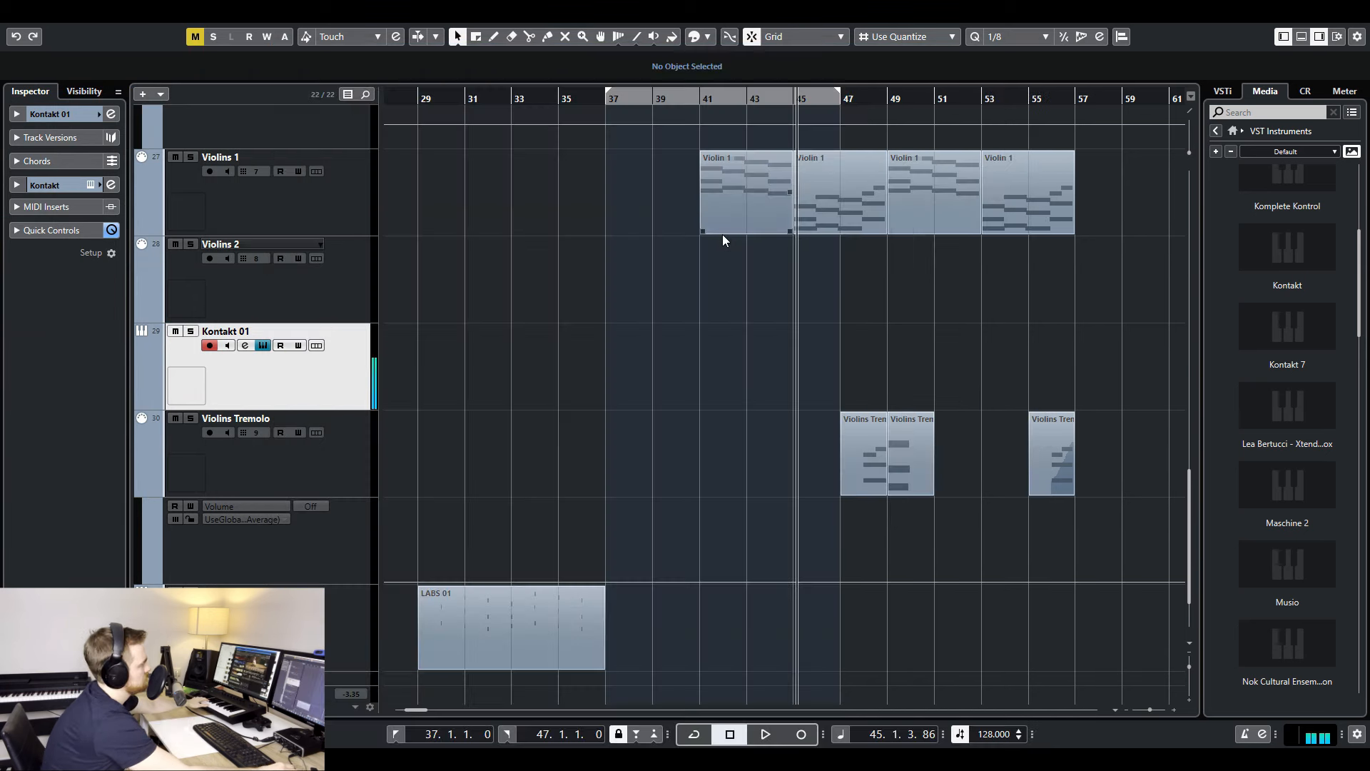
- Place the Bass Palm mute track directly below the Analog Lab V 01 track
scroll(714, 227, "up", 4)
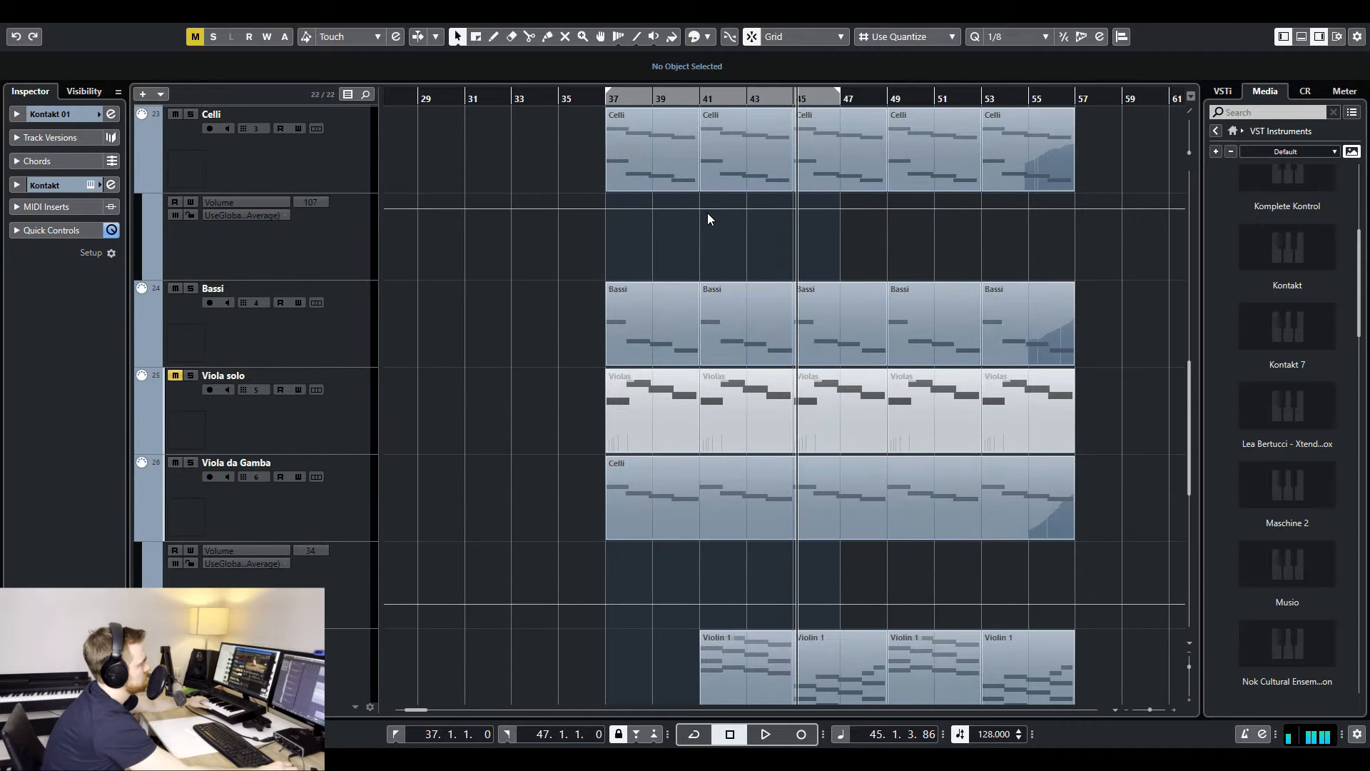
scroll(709, 212, "up", 5)
scroll(714, 247, "up", 5)
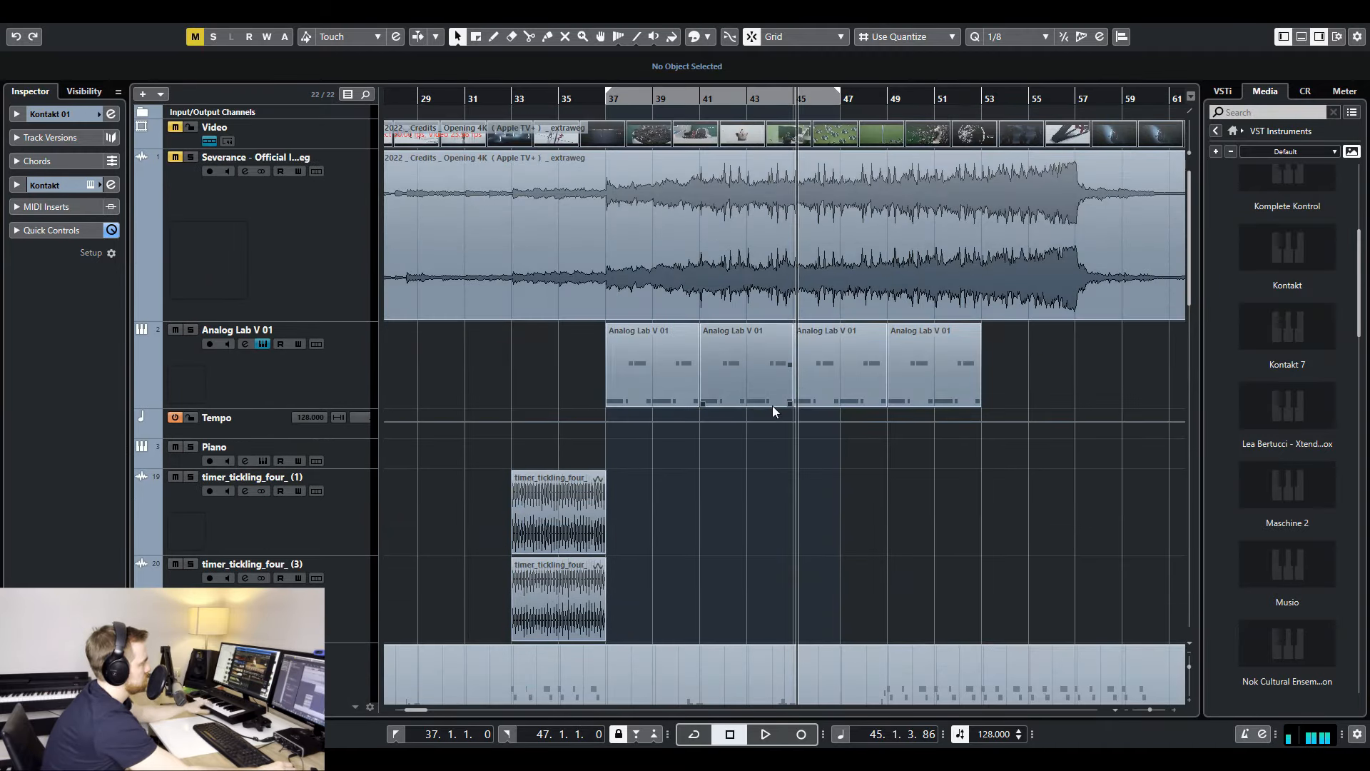
scroll(721, 447, "down", 10)
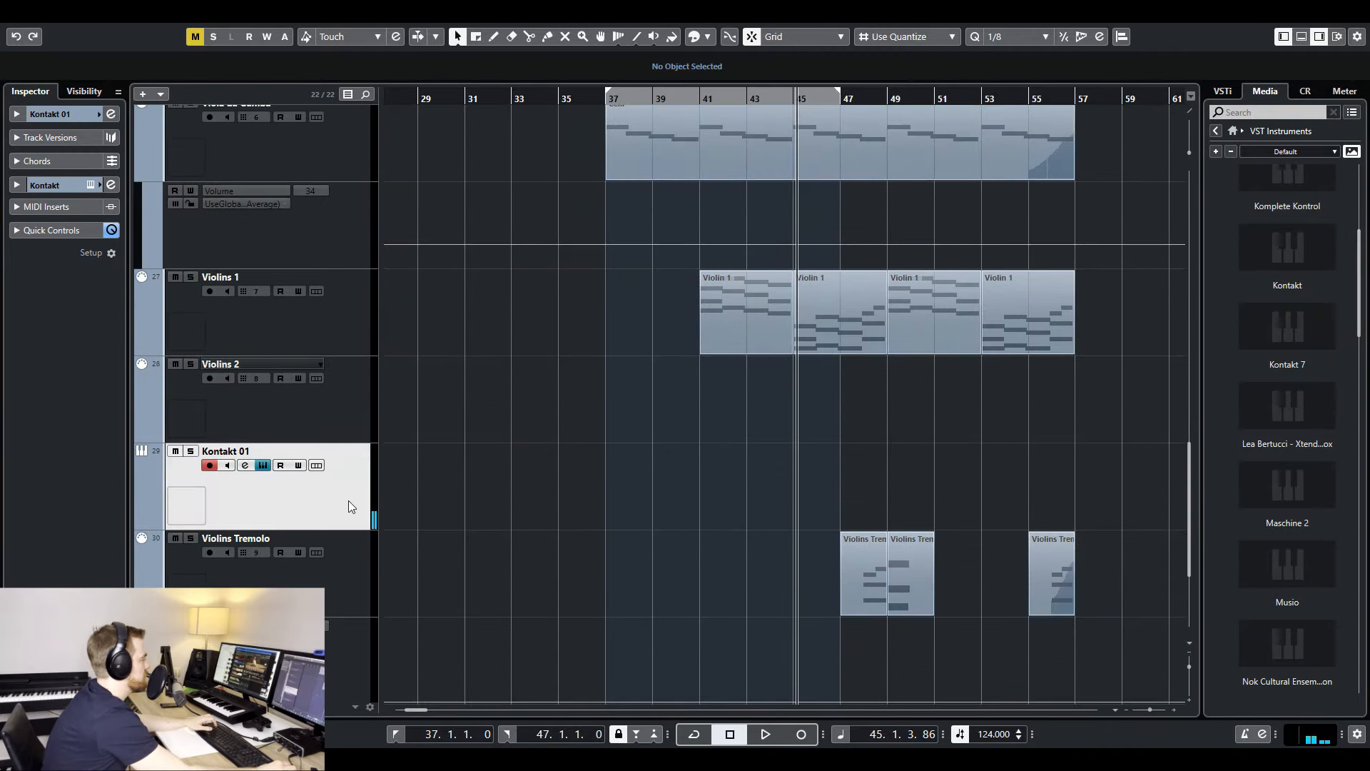
scroll(609, 358, "up", 5)
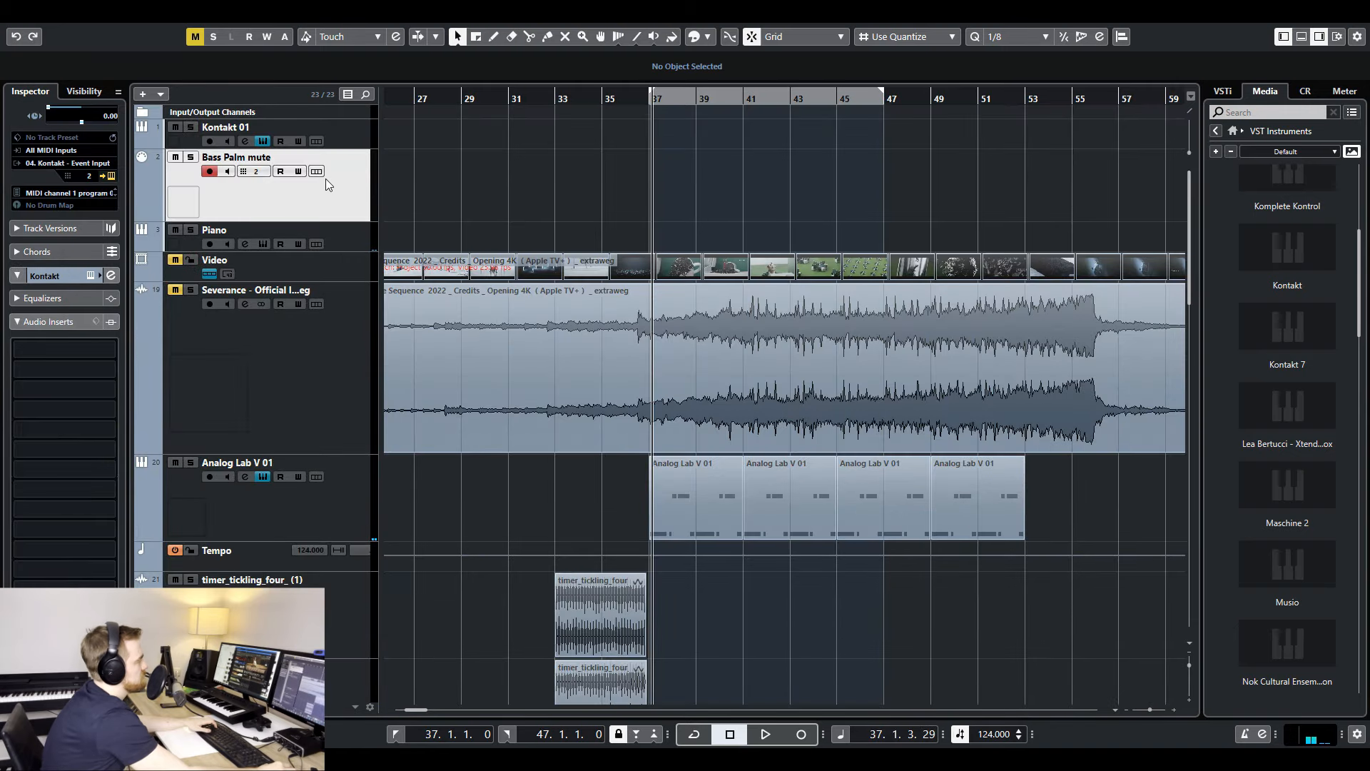
left_click_drag(281, 224, 288, 194)
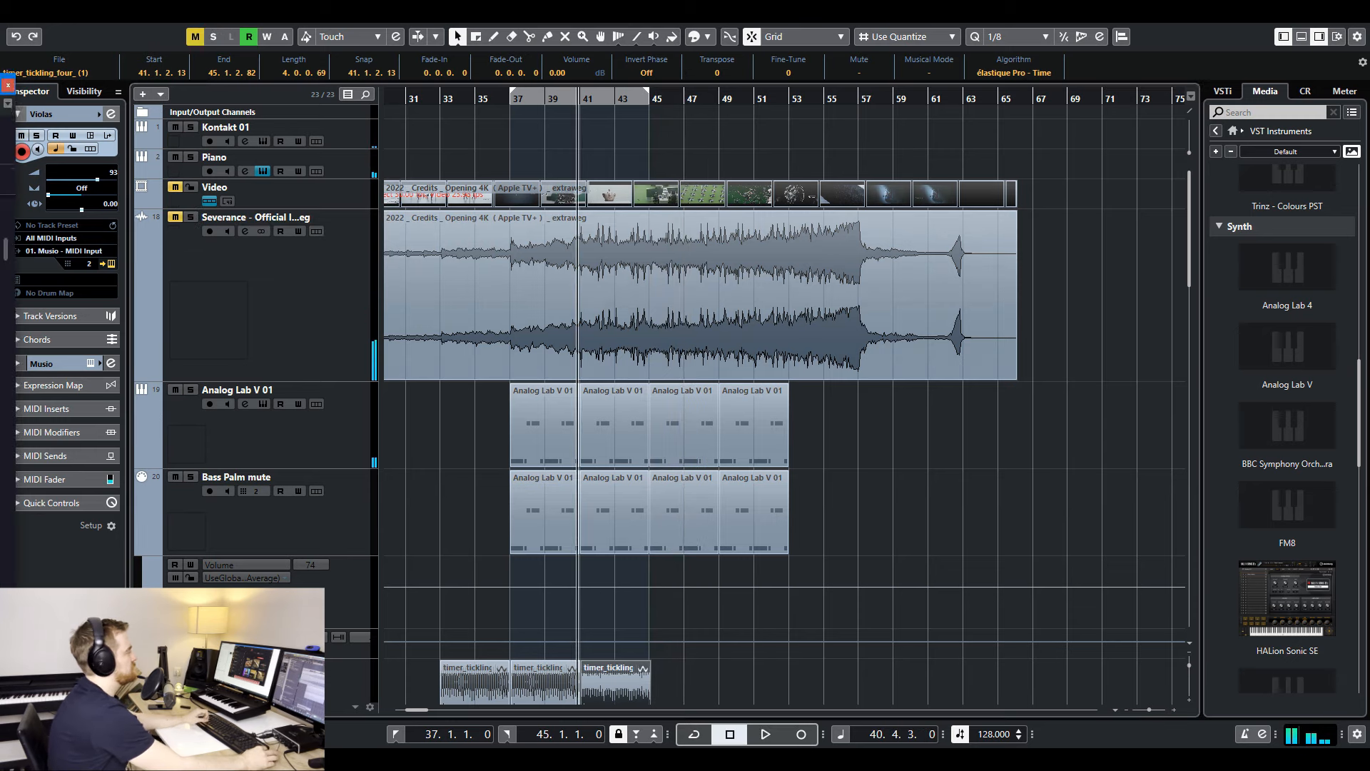
- Compare the Drums part with the soloed reference audio from bar 41 by switching the Drums track's solo during playback
scroll(1296, 537, "down", 10)
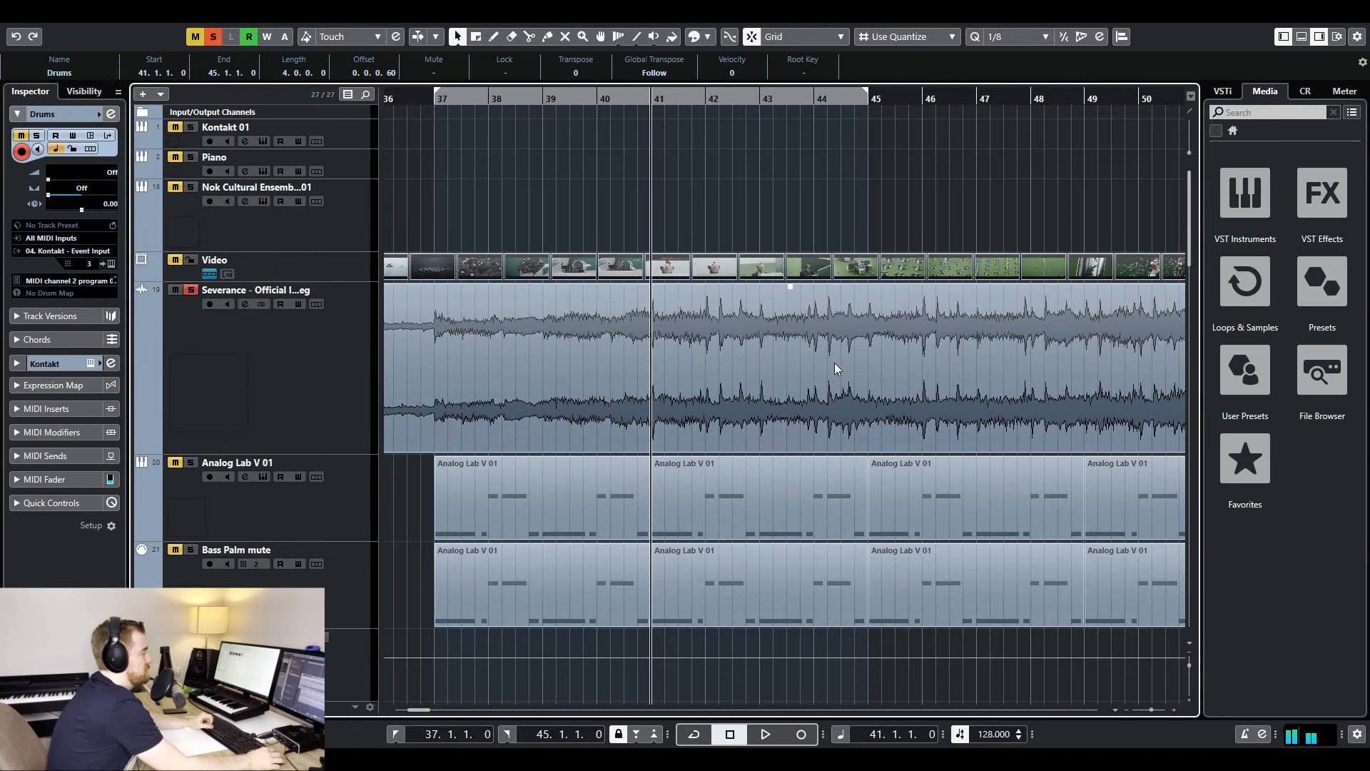
double_click(792, 285)
key("Escape")
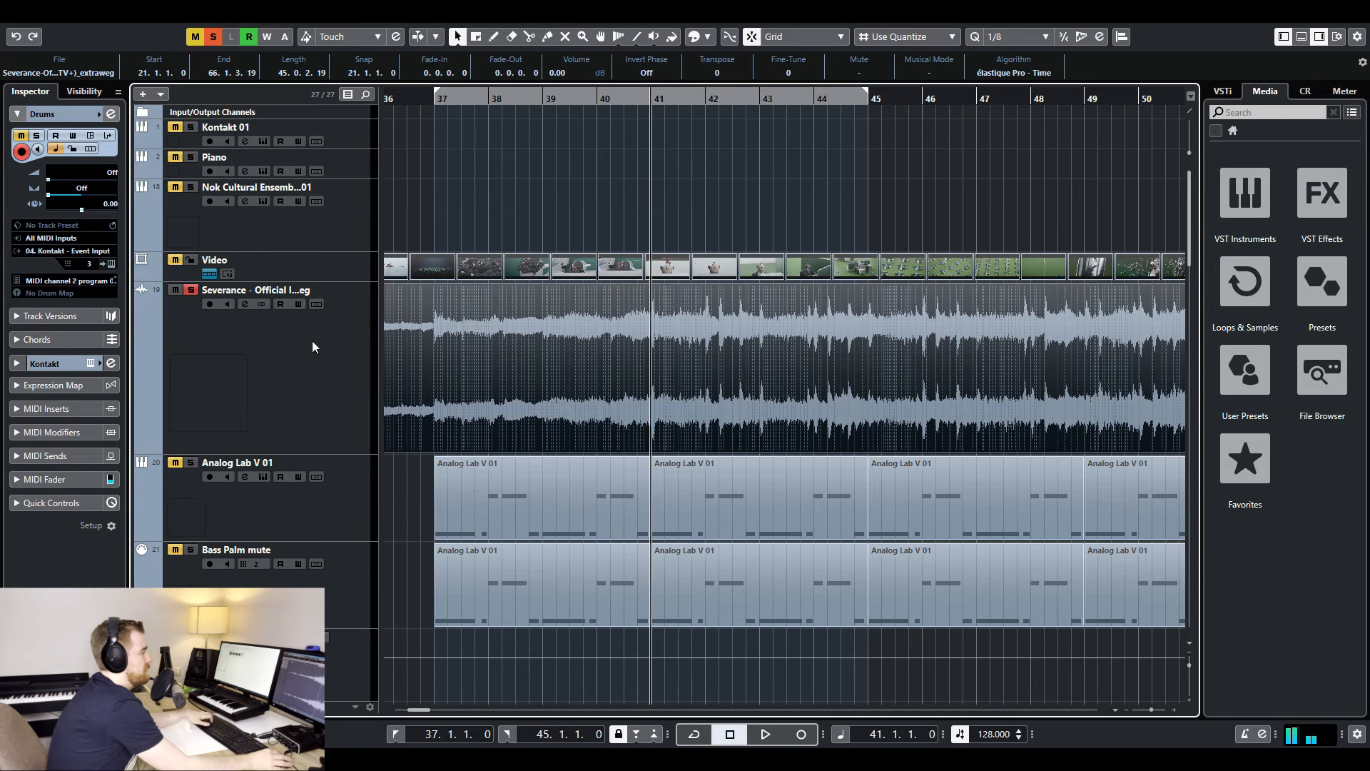
scroll(601, 388, "down", 10)
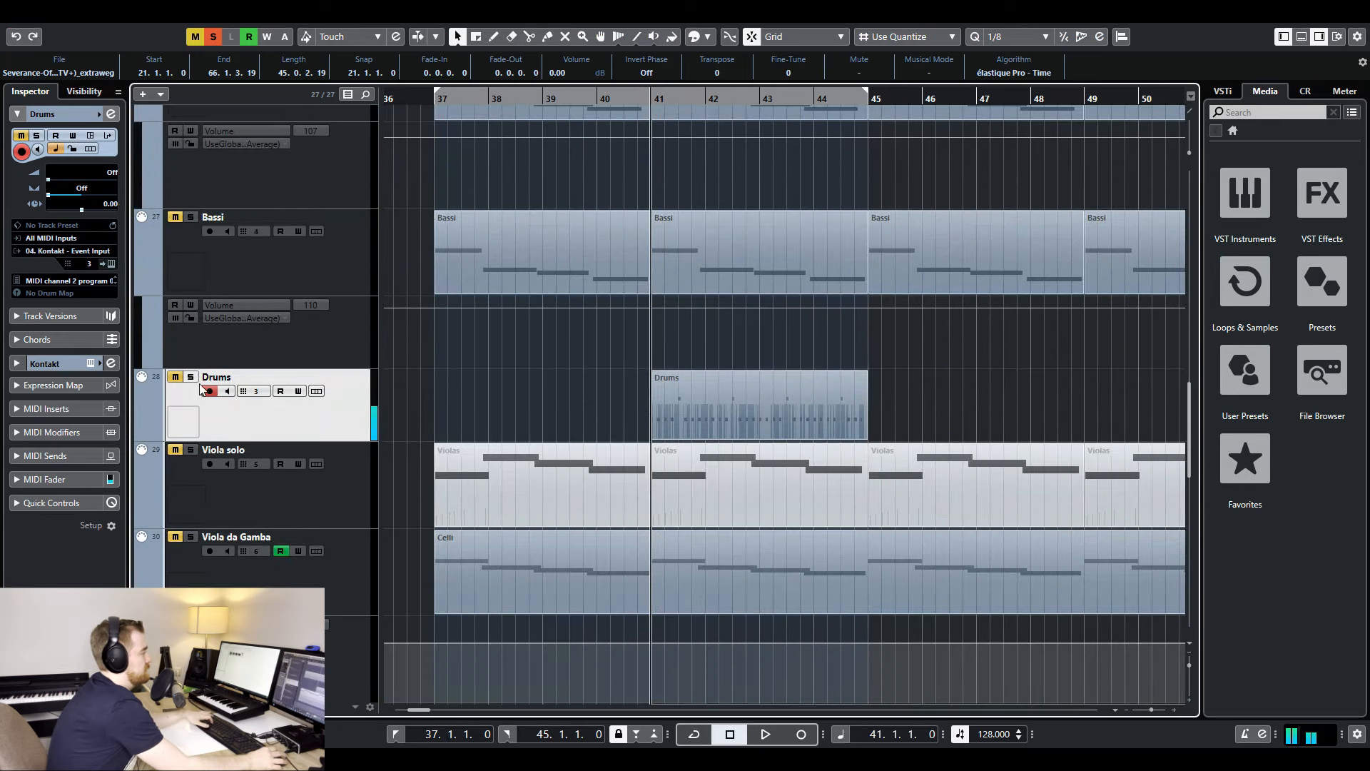
key("space")
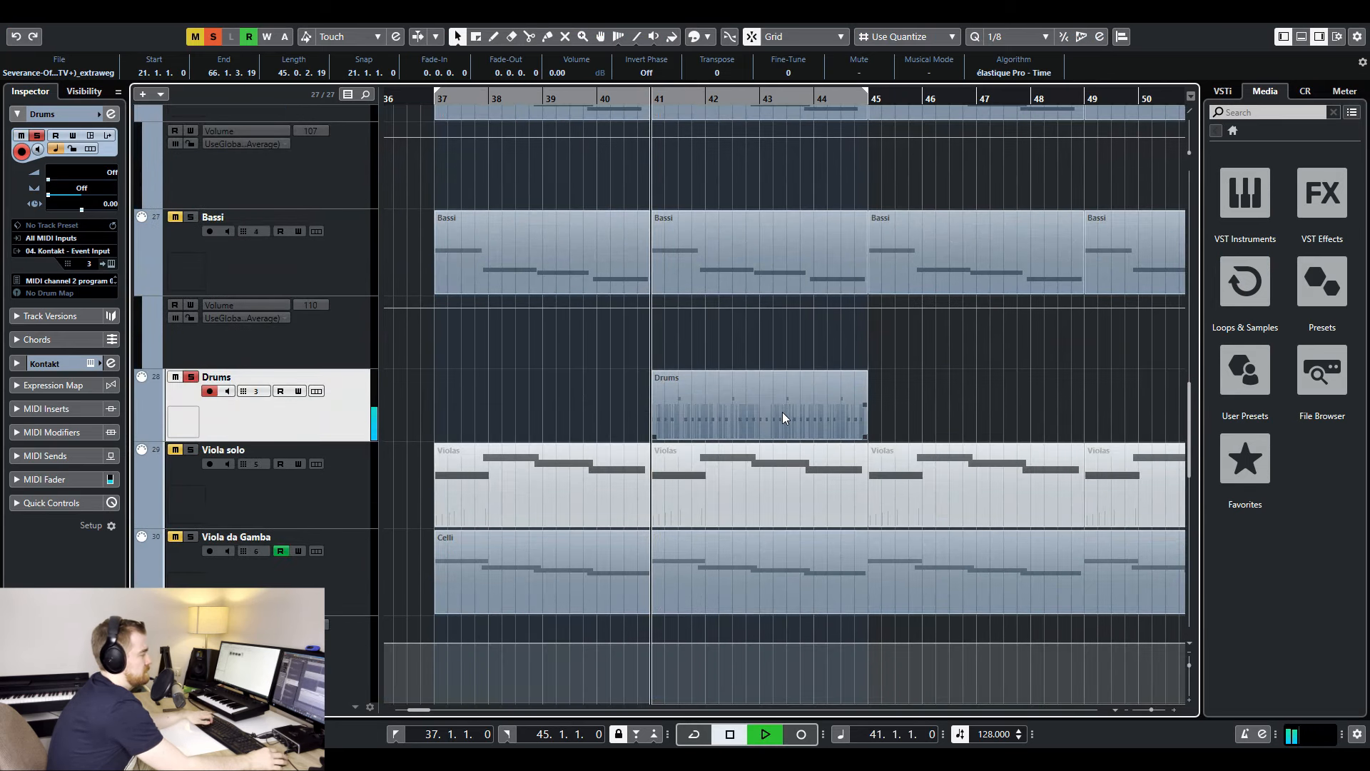
left_click(194, 377)
key("space")
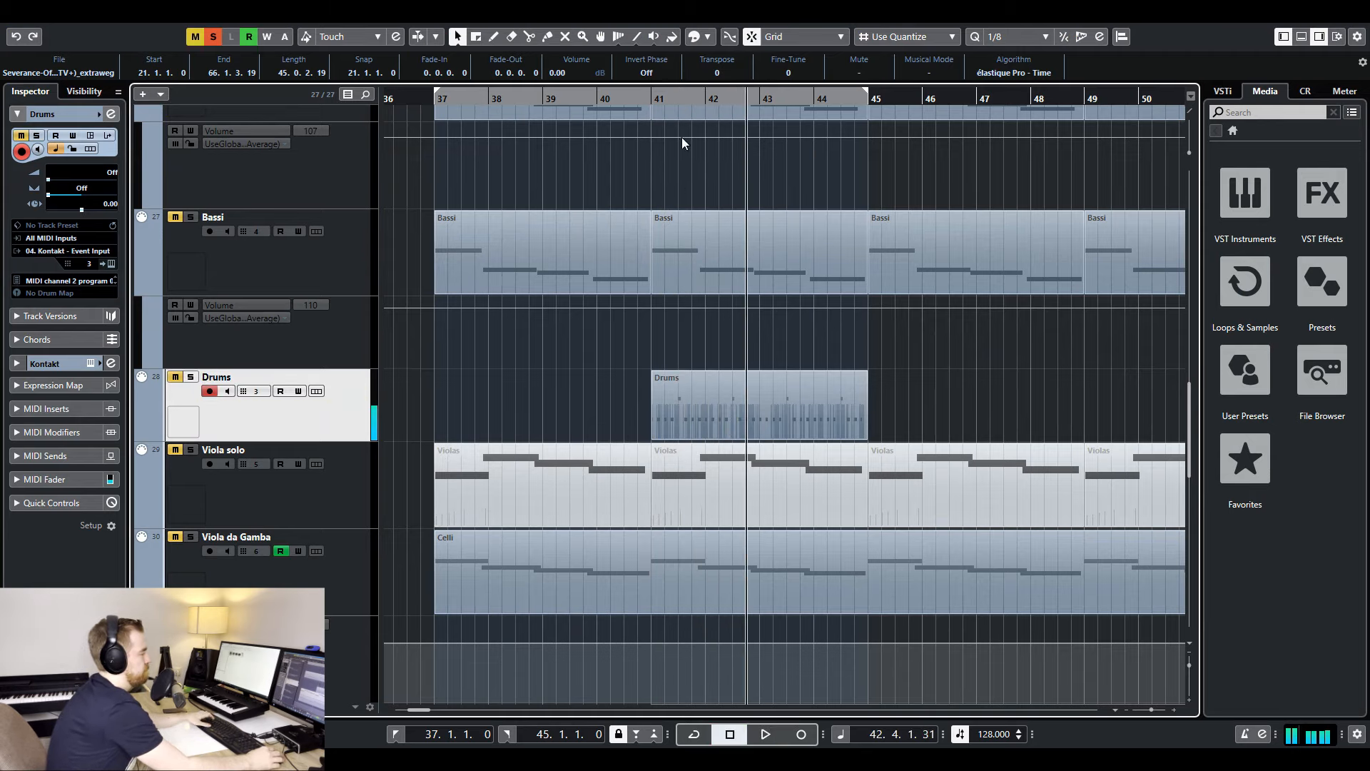
- Play from bar 41 and examine the Drums part's notes and velocities in the Key Editor up to bar 45
left_click(652, 100)
key("h")
key("h")
key("h")
key("space")
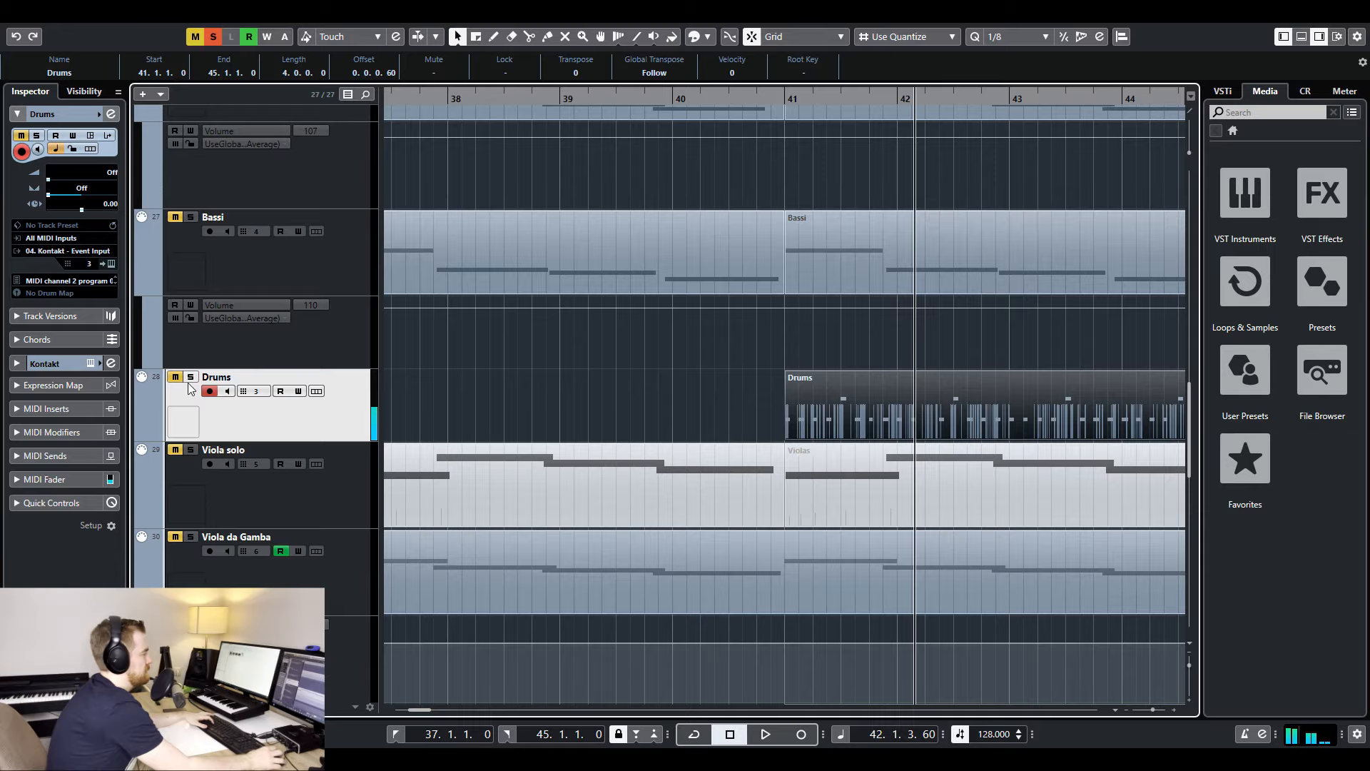
scroll(969, 315, "up", 15)
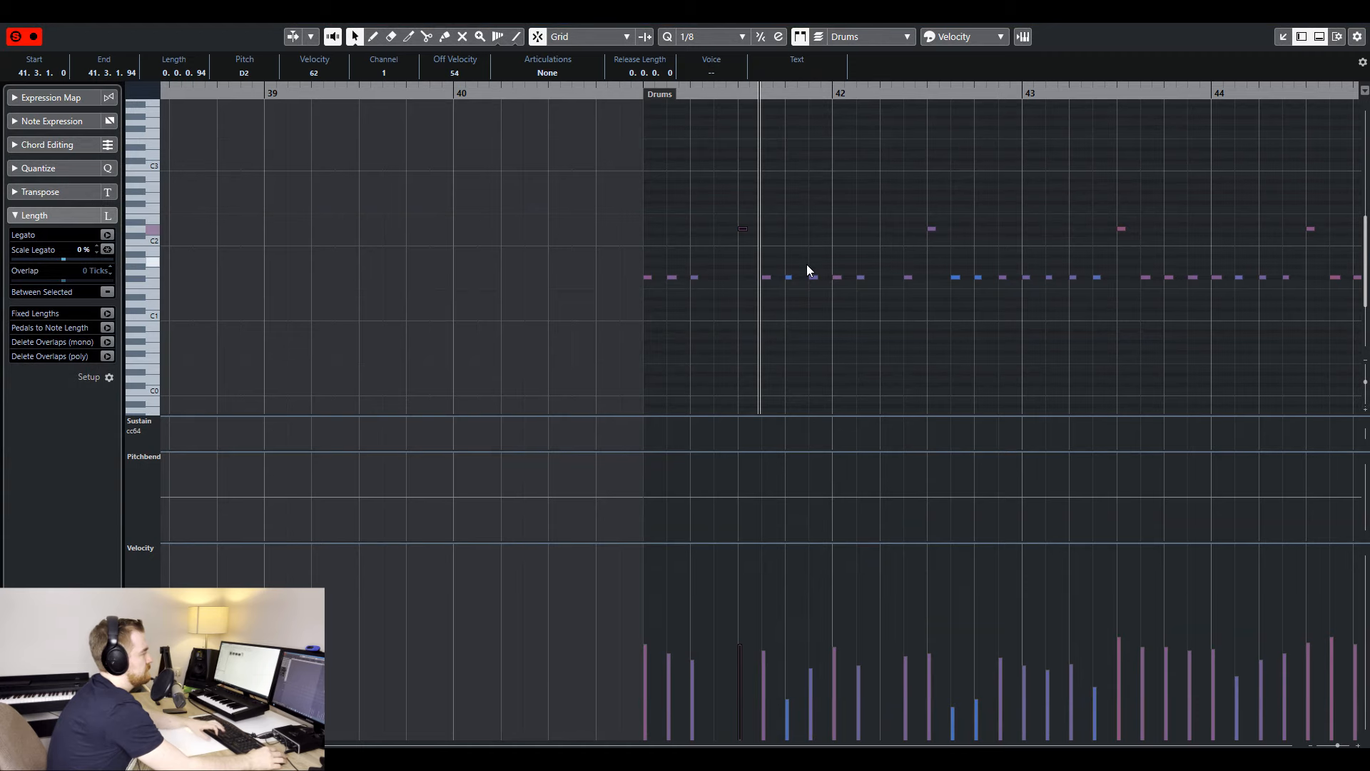
left_click_drag(807, 264, 818, 285)
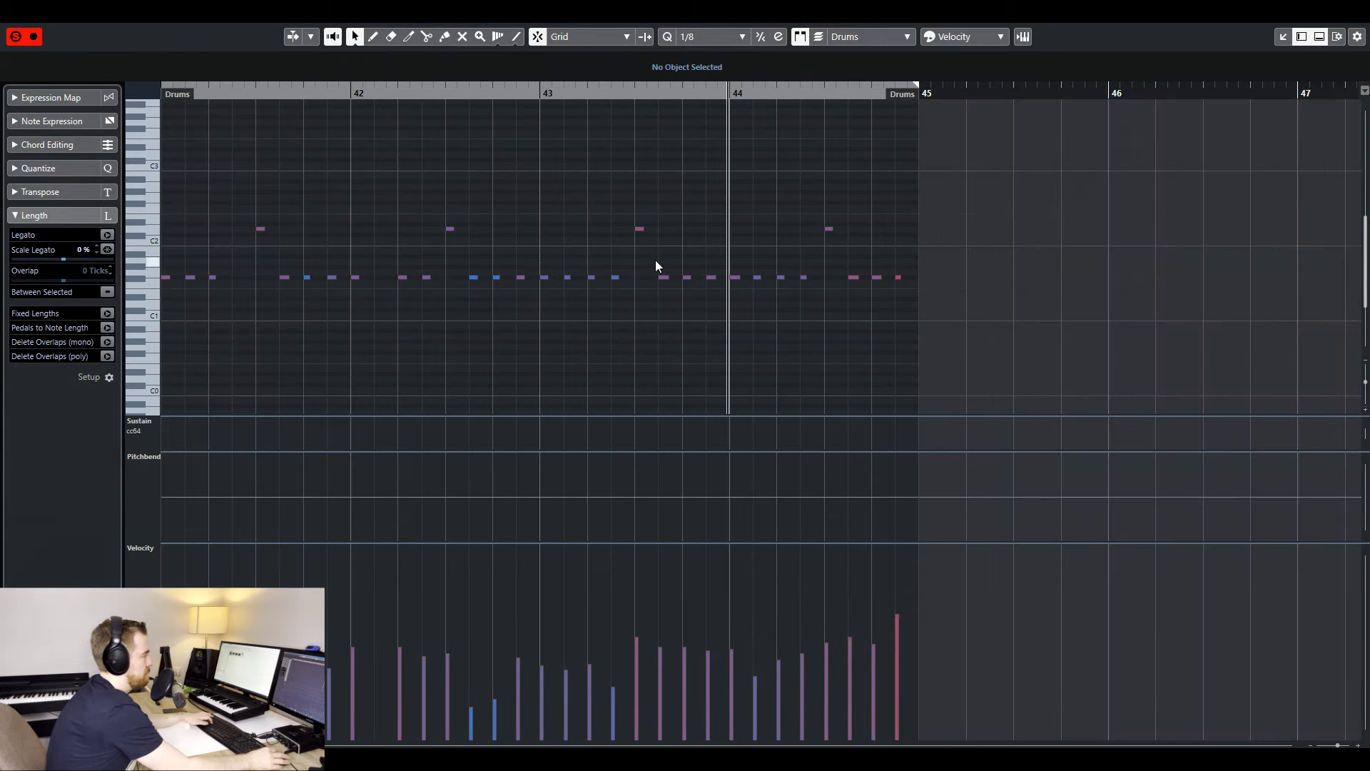
left_click_drag(655, 260, 663, 296)
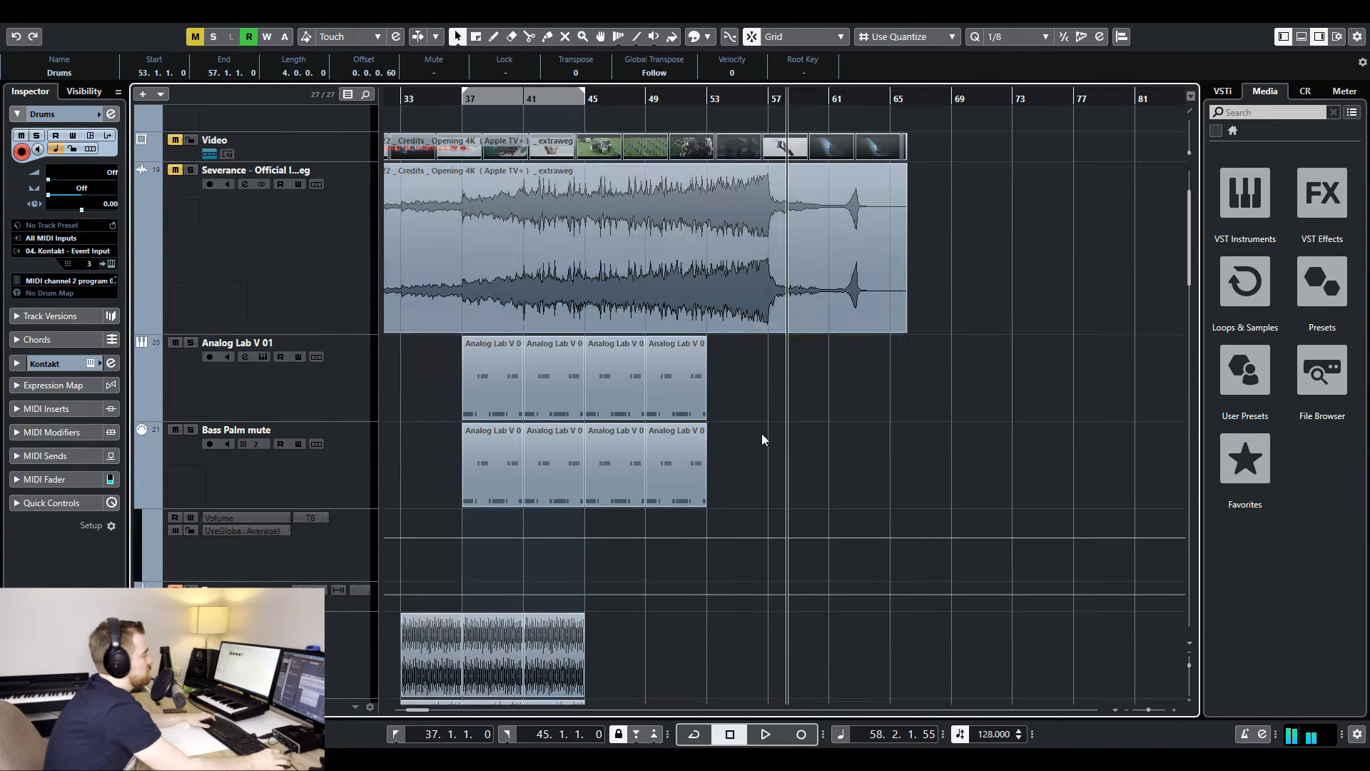
scroll(761, 434, "down", 10)
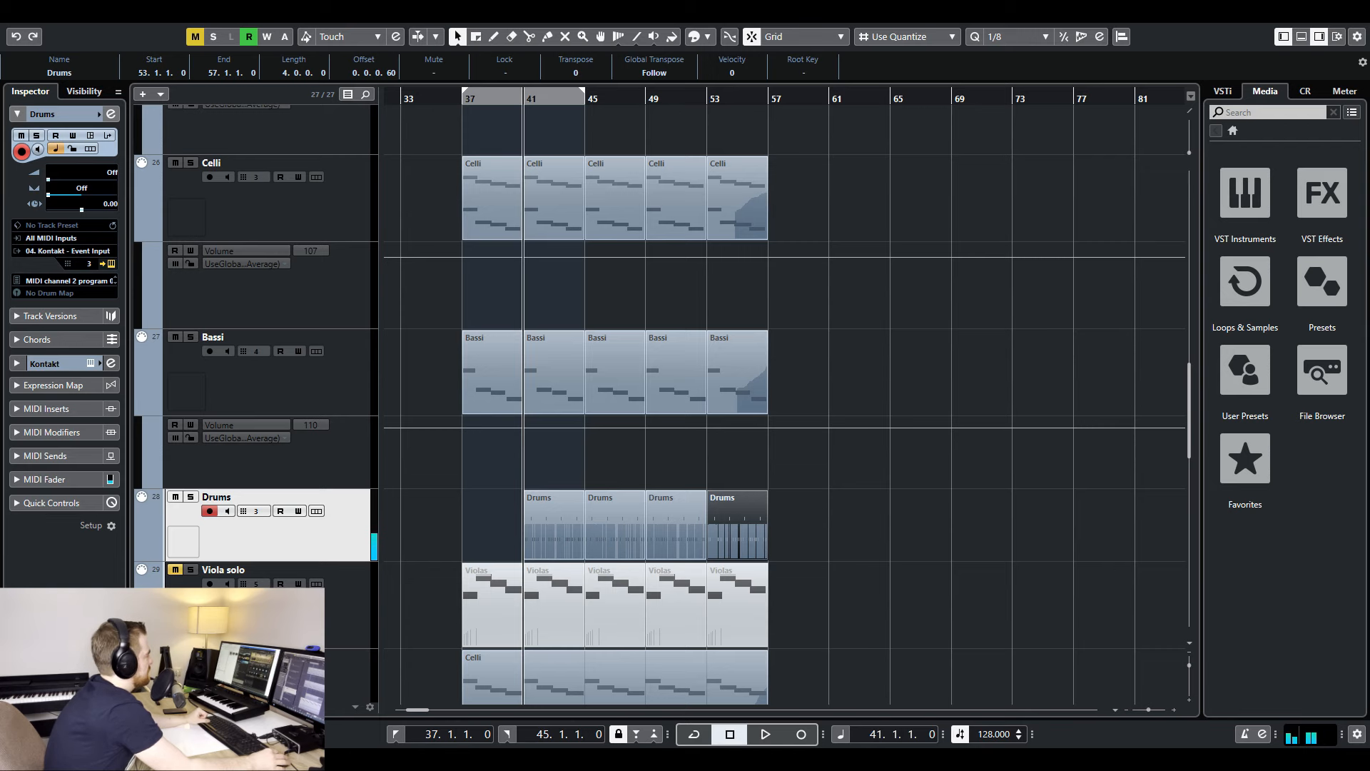
- Solo the Shaker track and set the playback position at bar 41, at the start of its Drums parts
key("e")
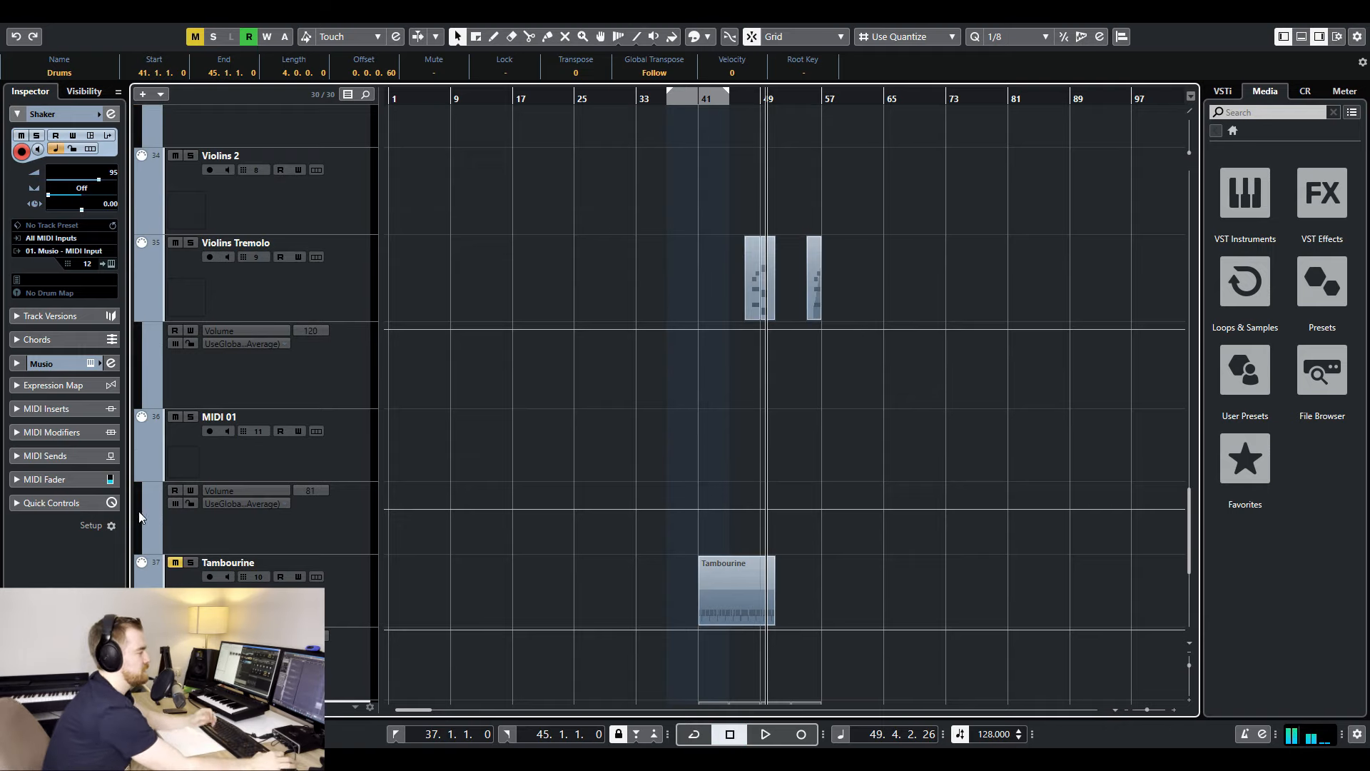
scroll(787, 496, "down", 5)
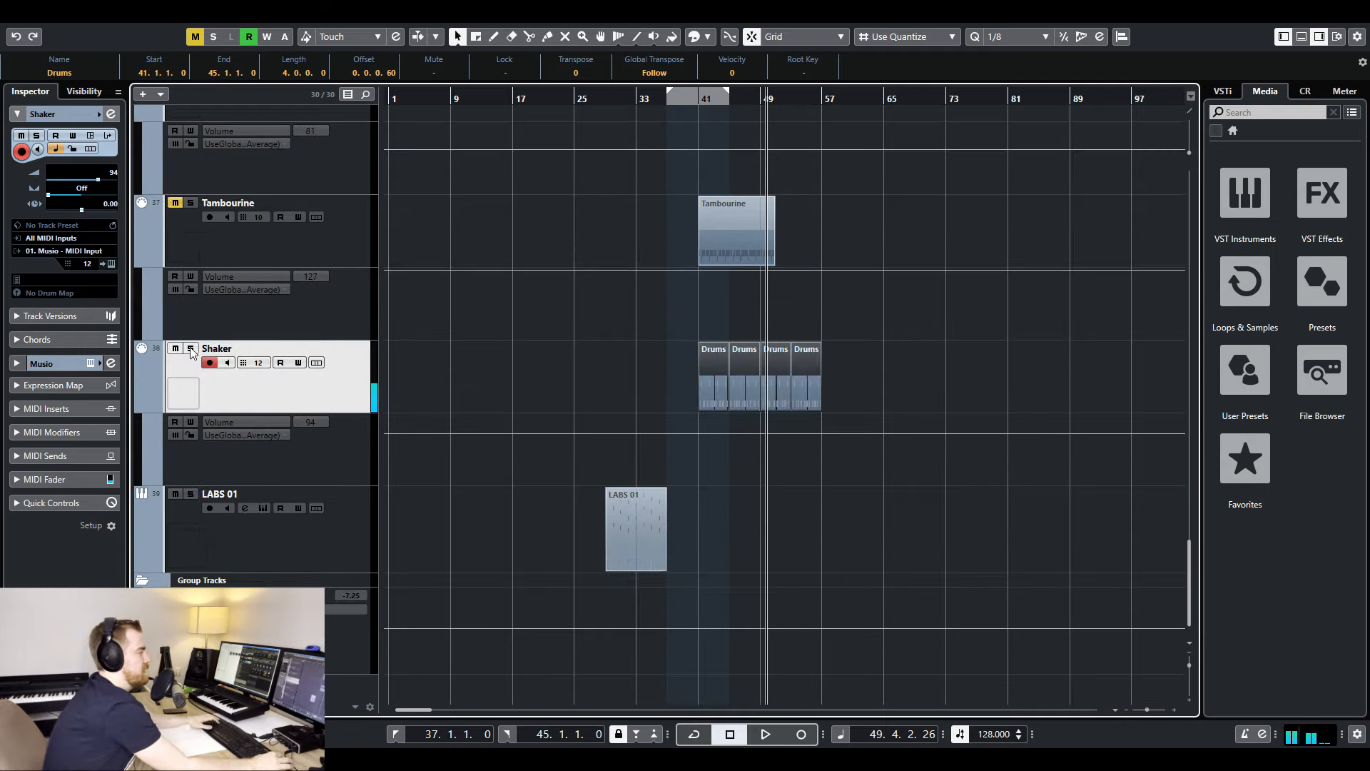
left_click(703, 101)
key("h")
key("h")
key("h")
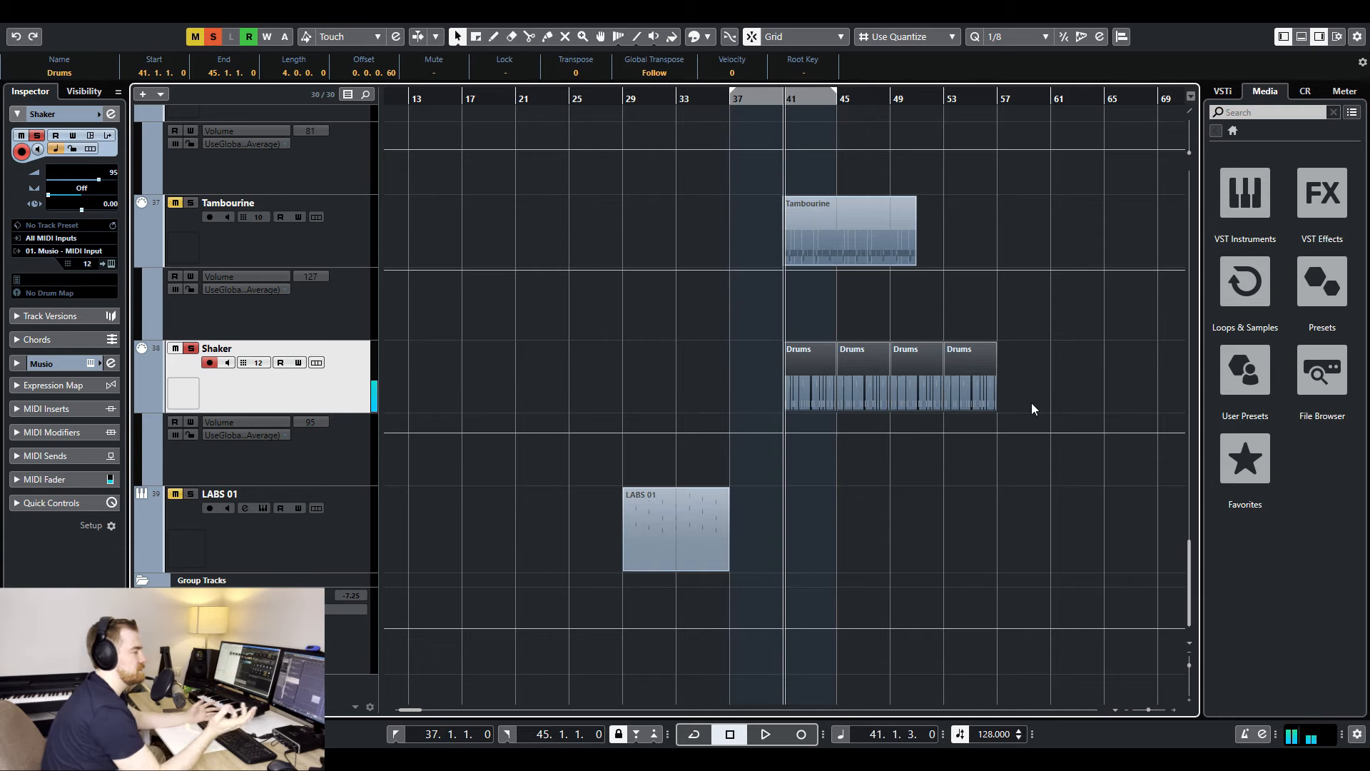
key("h")
key("h")
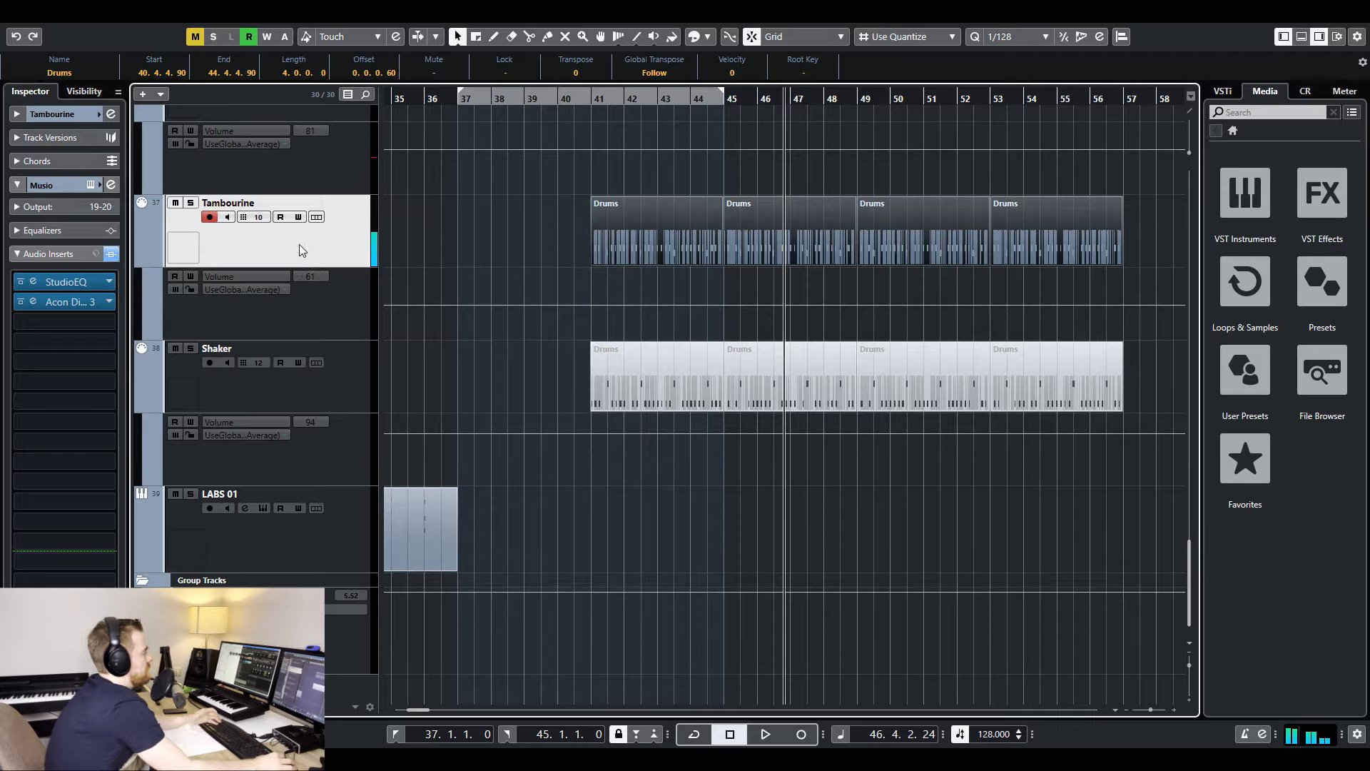
- Add a MIDI track named Shaker2 and load the Drums of War 2 Shaker One Shot for it in Musio
right_click(305, 249)
mouse_move(371, 255)
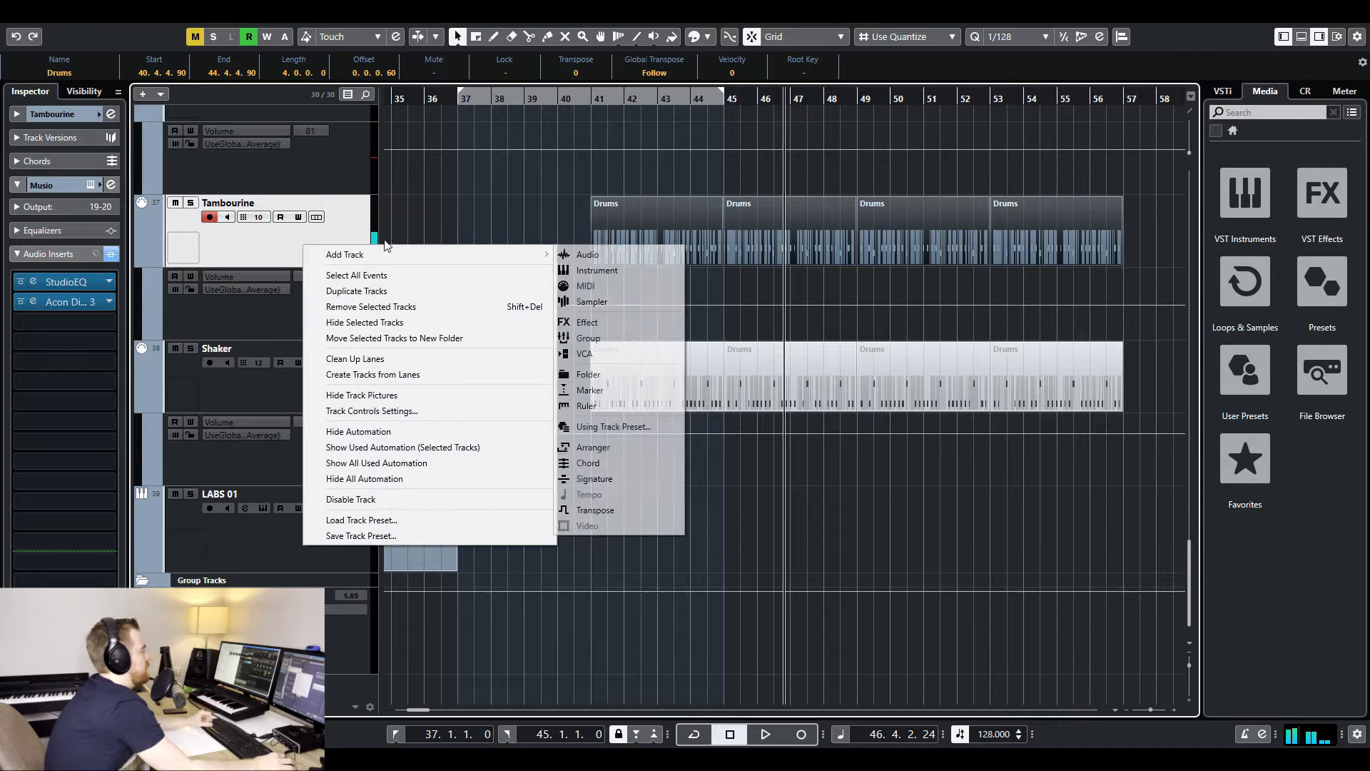
left_click(600, 285)
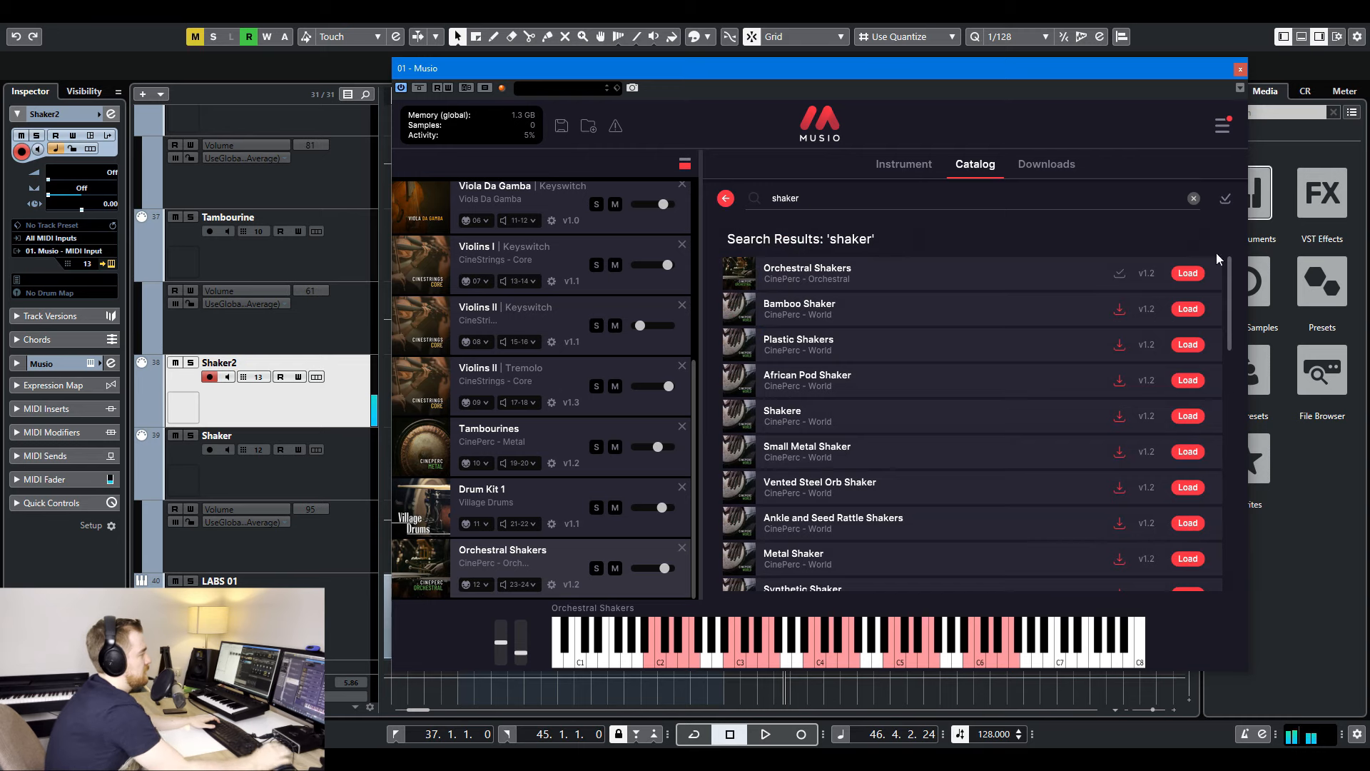
scroll(944, 349, "down", 10)
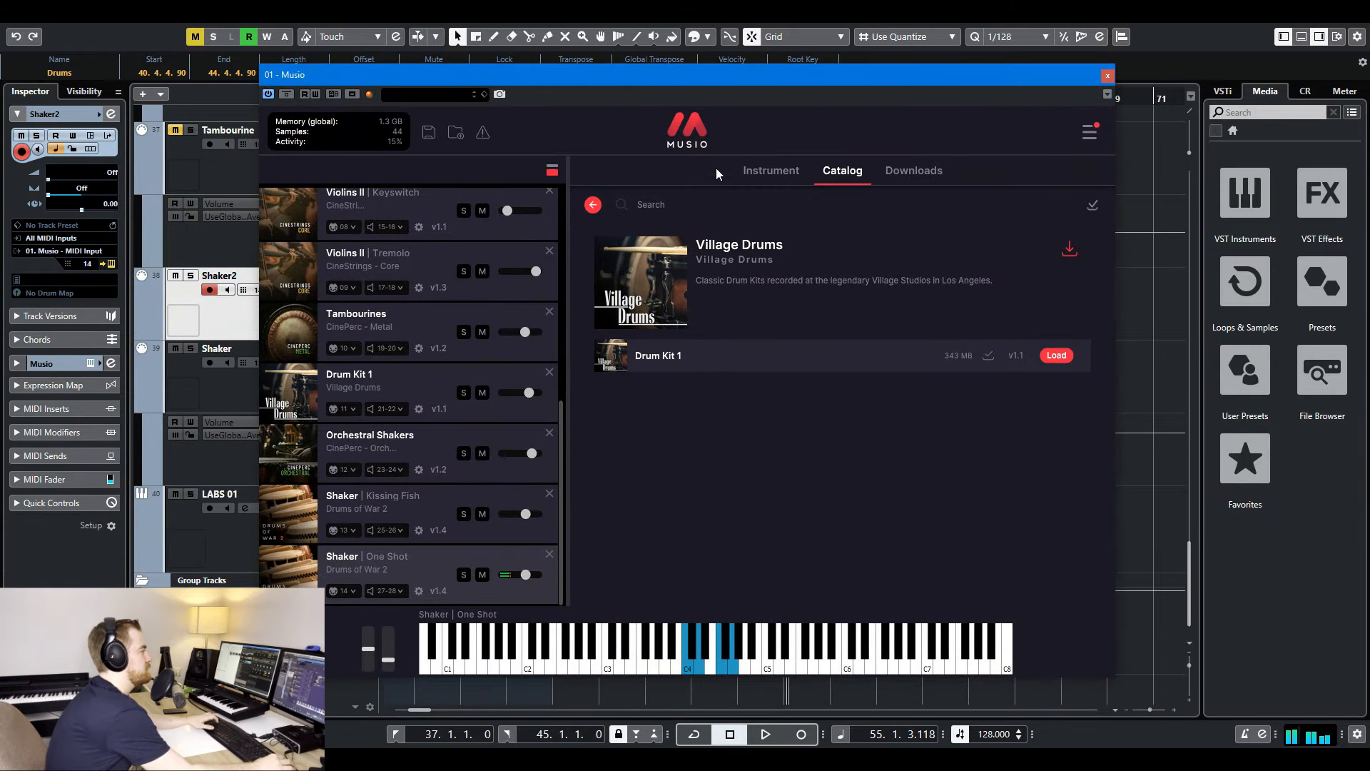
- Load the 2 Funk Kit in Battery 4, audition the factory tambourine samples and place several on its cells
type("tambourine")
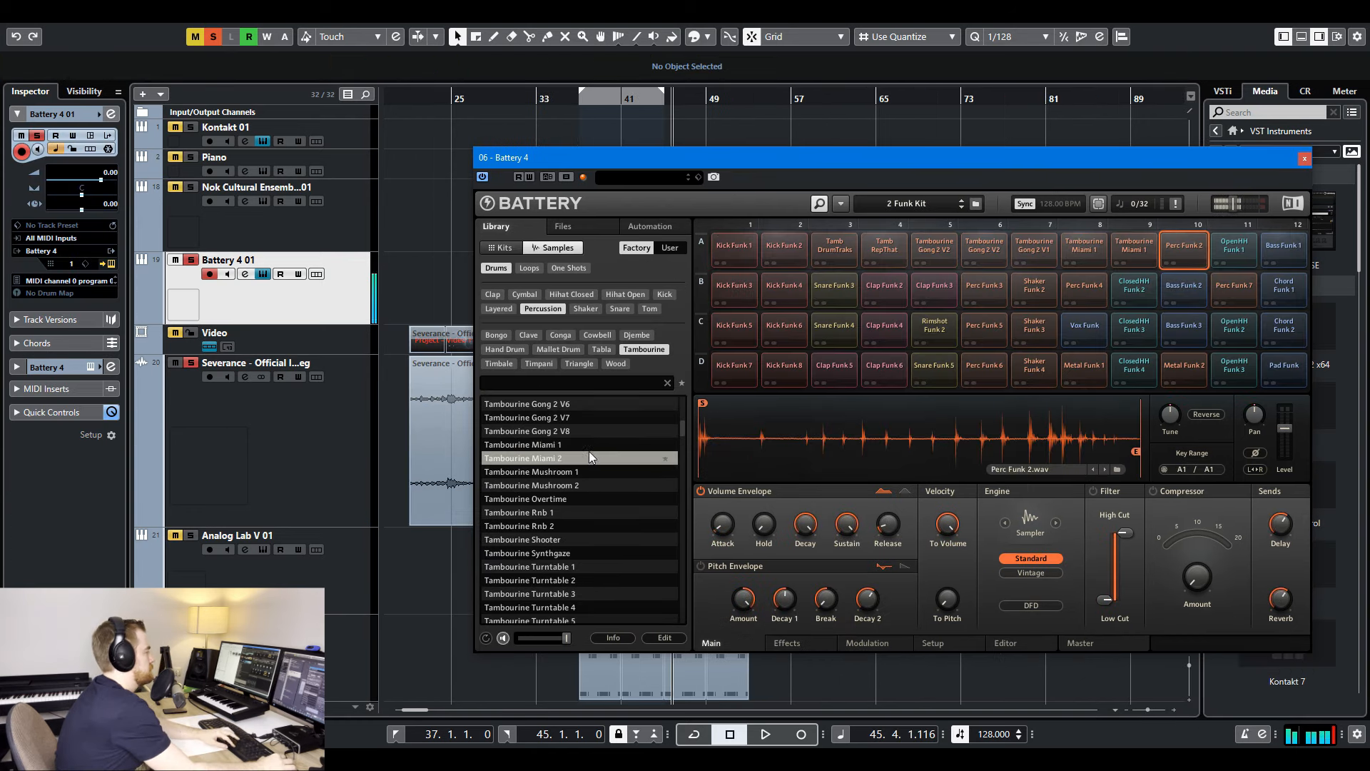
key("Down")
key("Down")
key("Down")
key("Down")
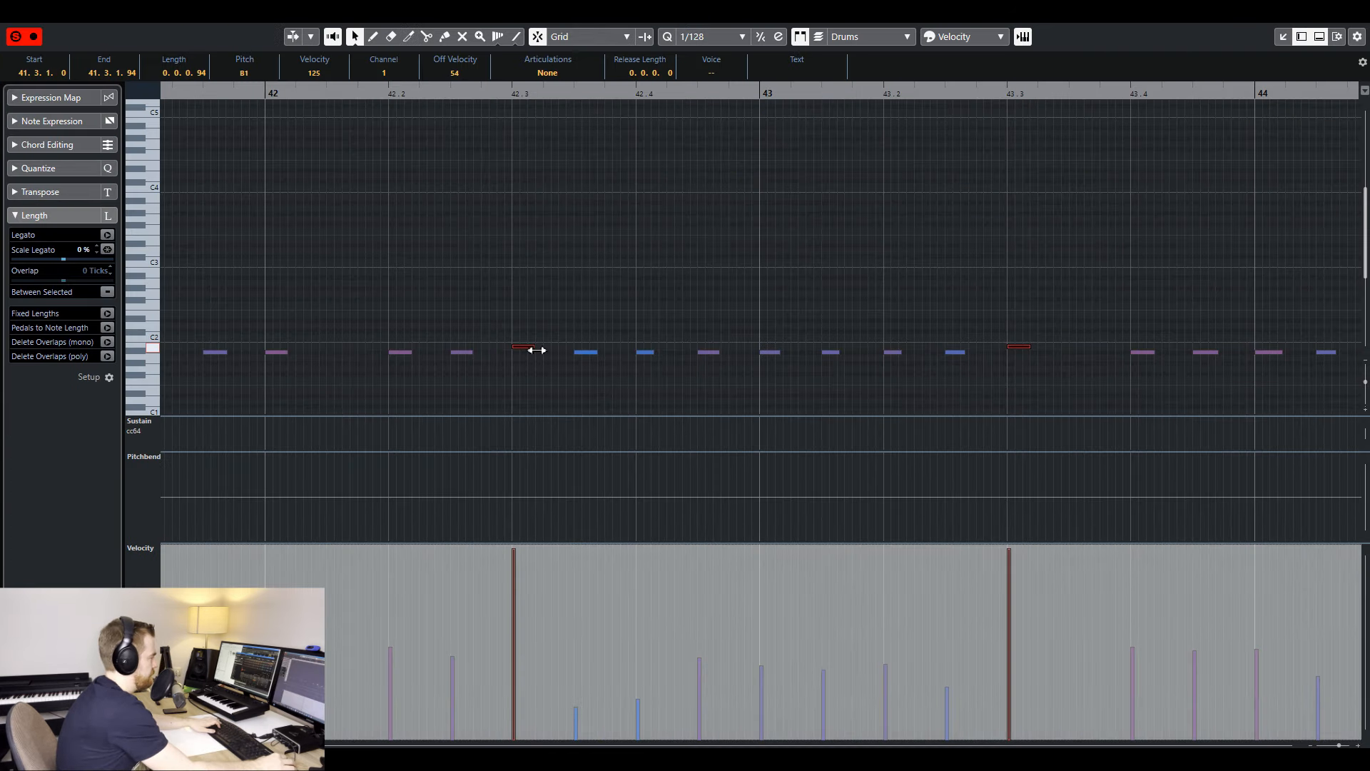
left_click_drag(536, 350, 647, 352)
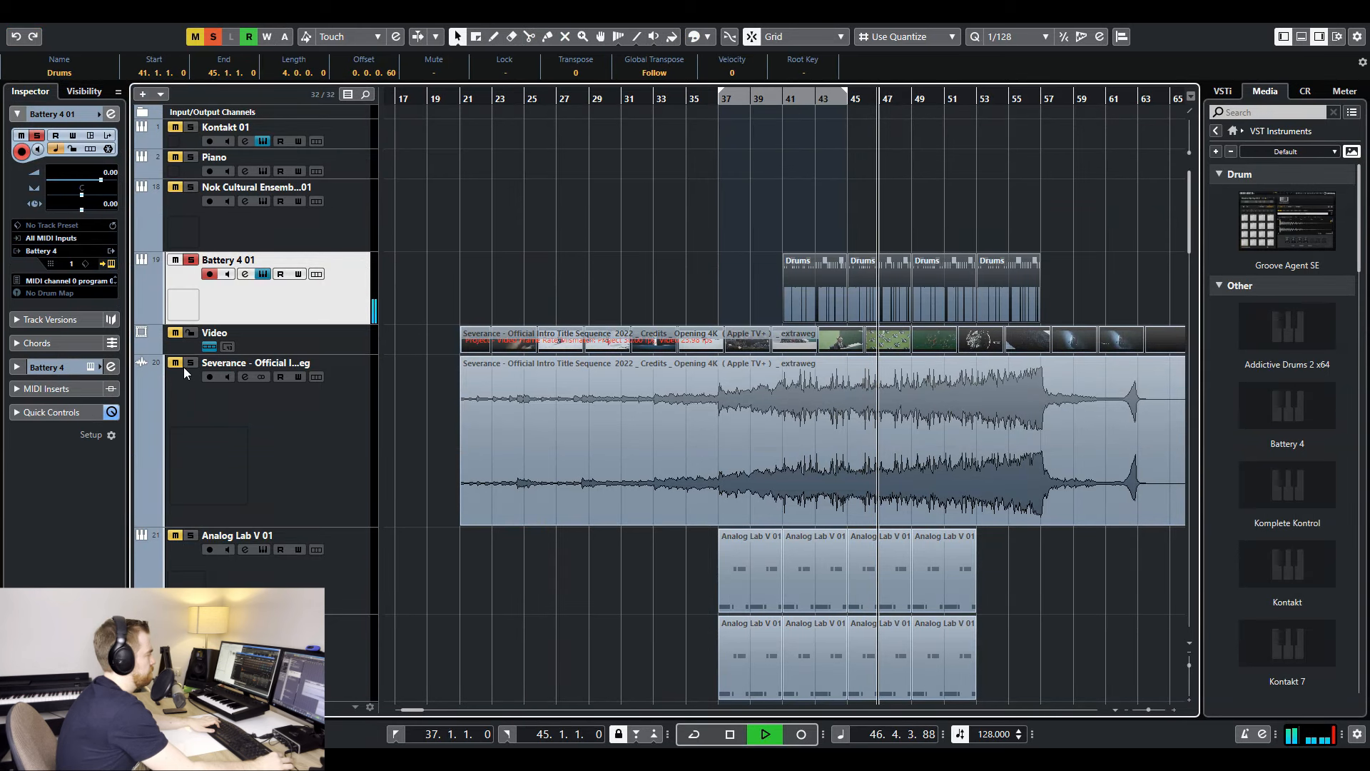
- Compare the Battery 4 01 drum parts with the reference audio by switching solo between the two tracks, and stop playback
left_click(191, 363)
left_click(191, 260)
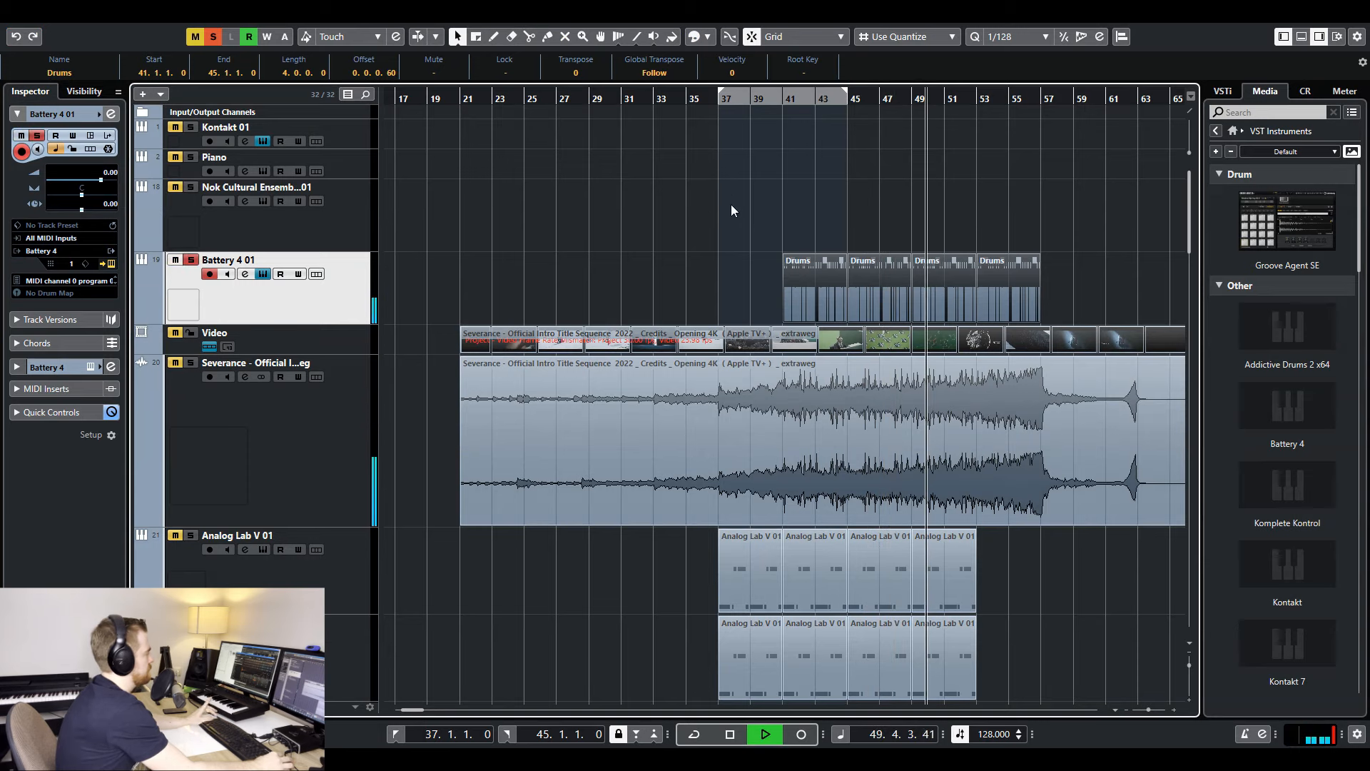
left_click(731, 205)
key("space")
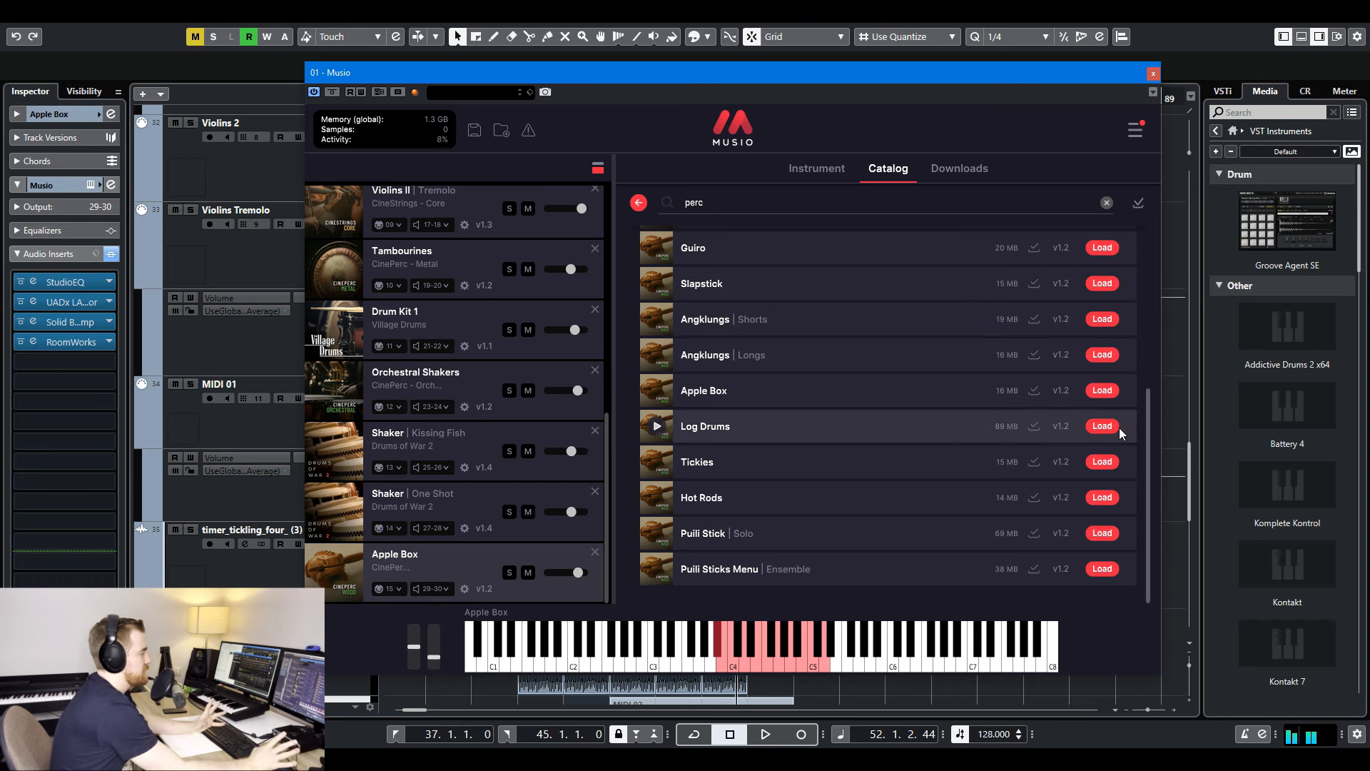
- Set band 1 of the Apple Box track's StudioEQ to about 390 Hz and 4.3 dB gain, and close the equalizer
left_click(445, 547)
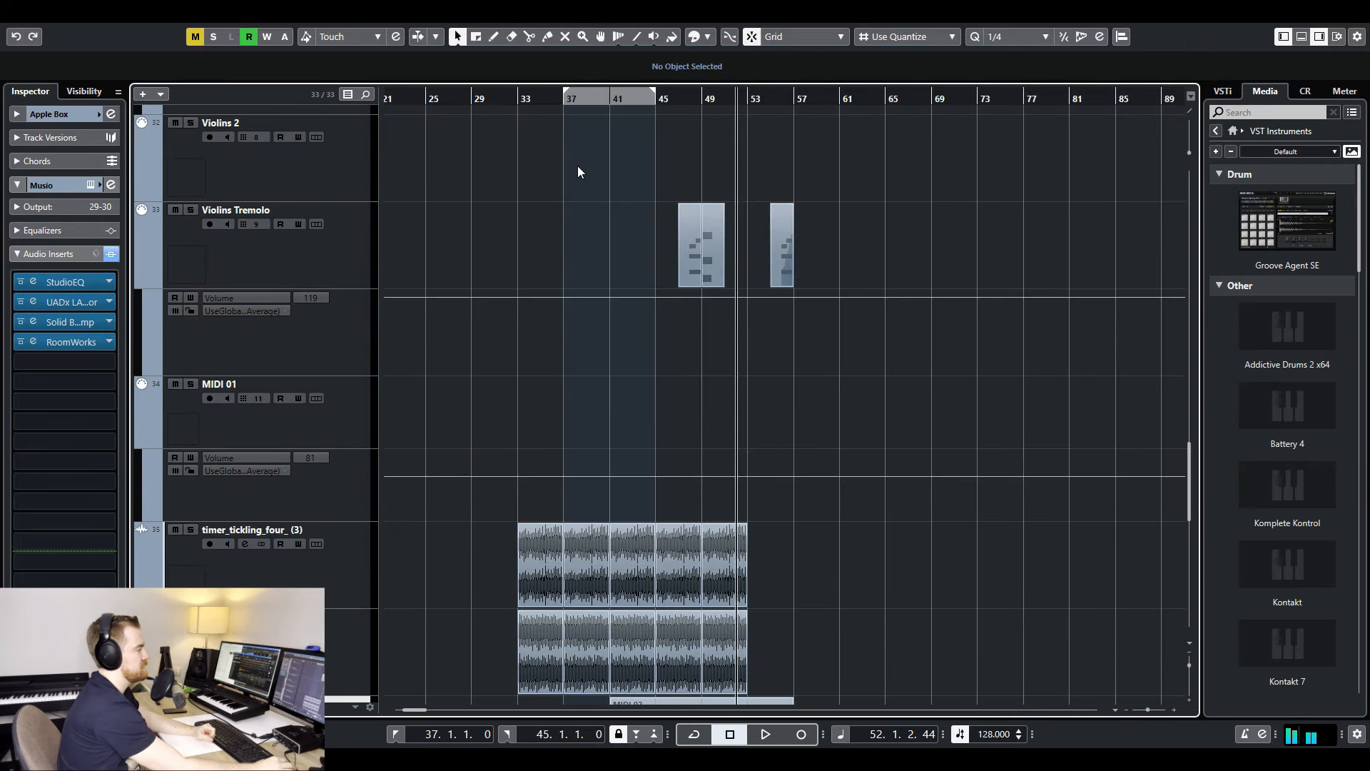
scroll(646, 293, "down", 8)
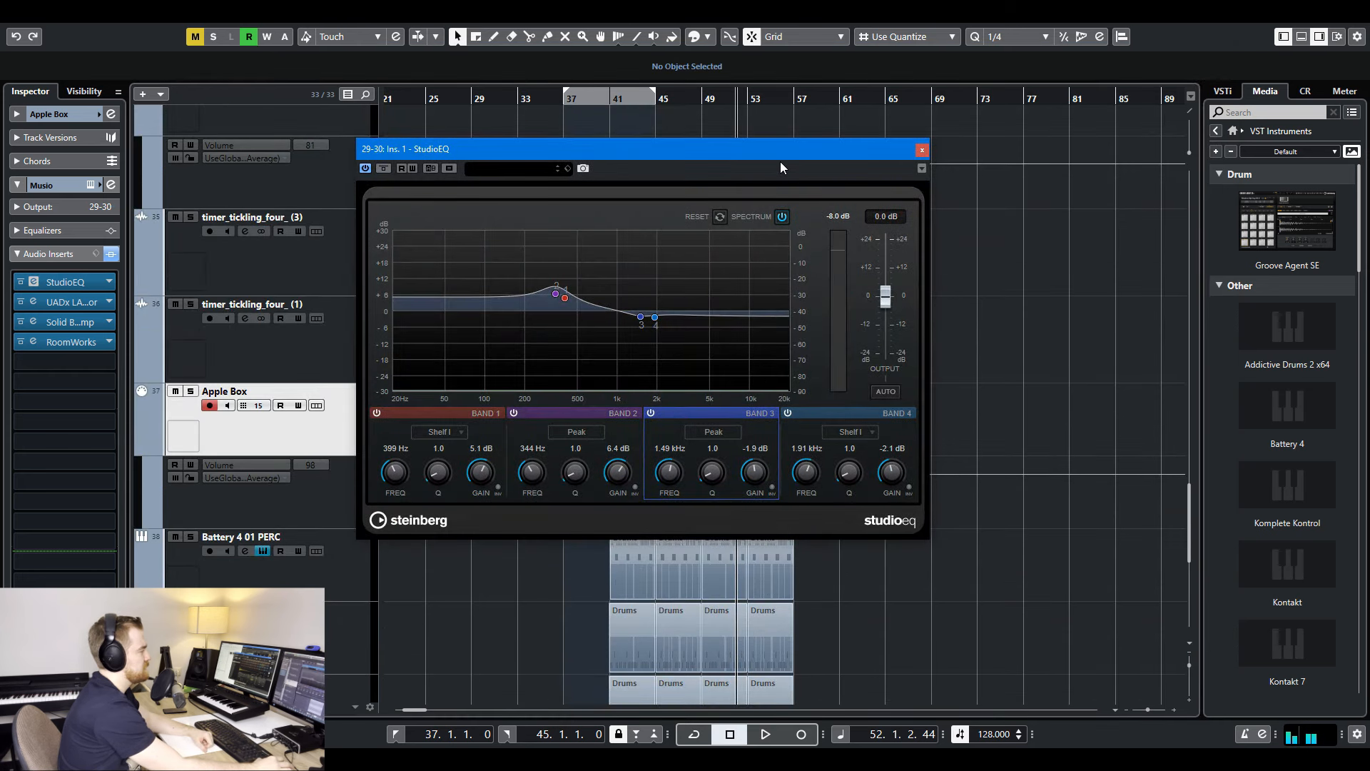
left_click_drag(781, 151, 828, 285)
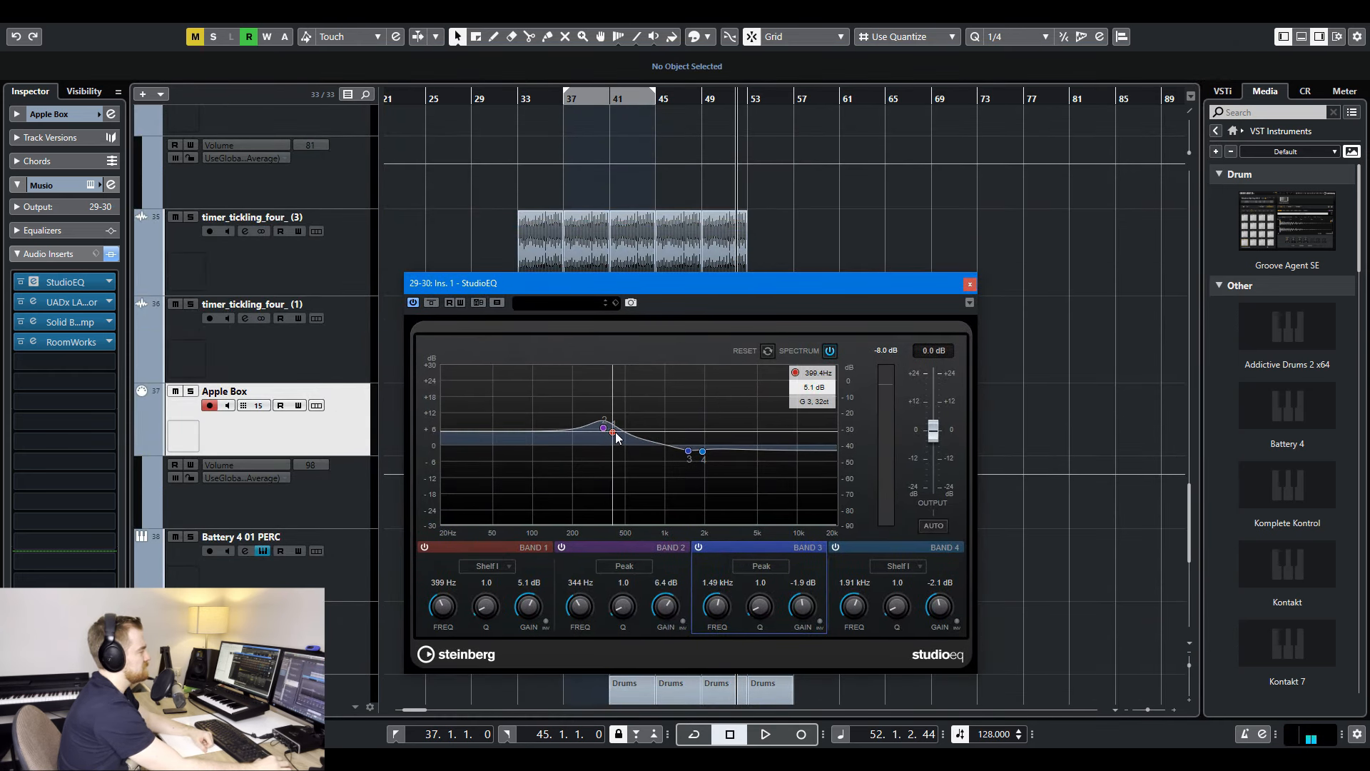
left_click_drag(618, 438, 611, 432)
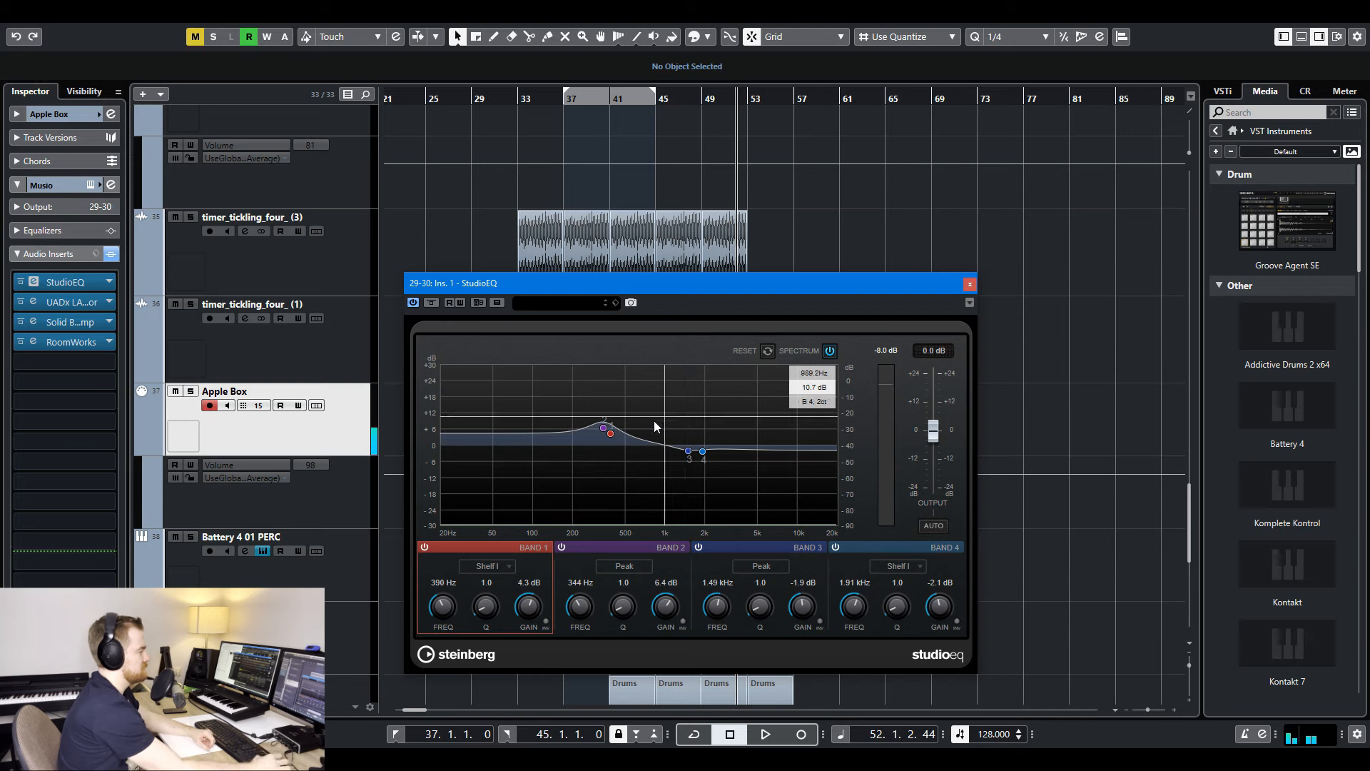
left_click_drag(611, 439, 614, 432)
left_click(969, 284)
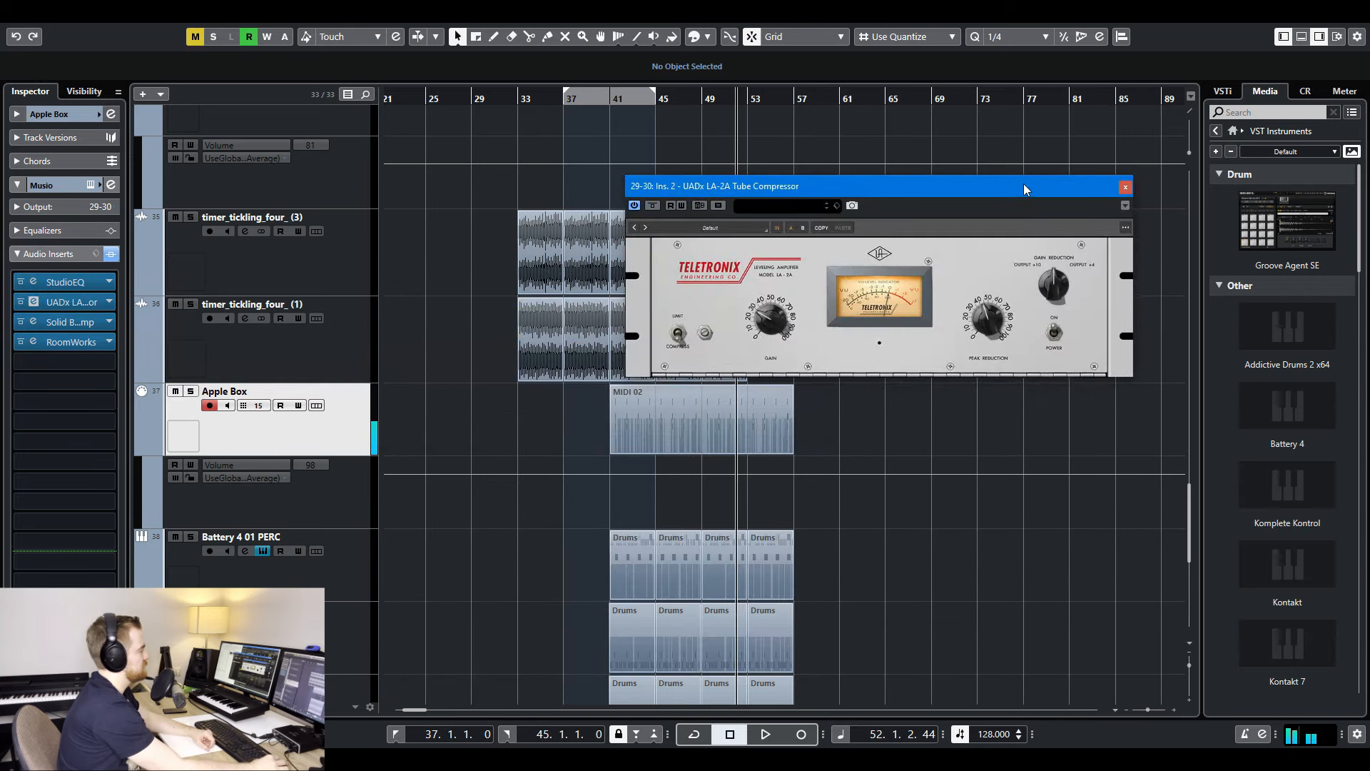
- Check the Apple Box track's LA-2A, Solid Bus Comp and RoomWorks insert settings, playing the arrangement for the reverb
left_click(64, 327)
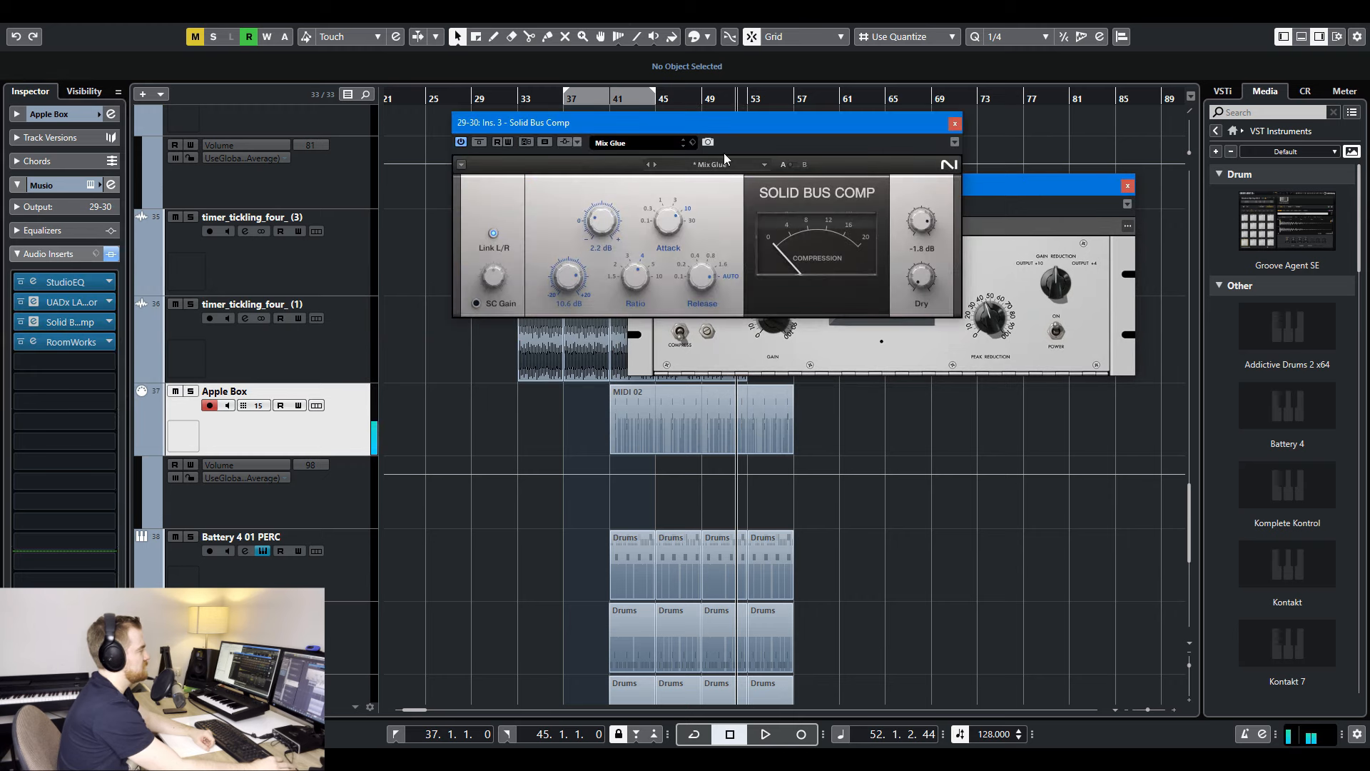
left_click_drag(818, 154, 1036, 391)
left_click(1172, 363)
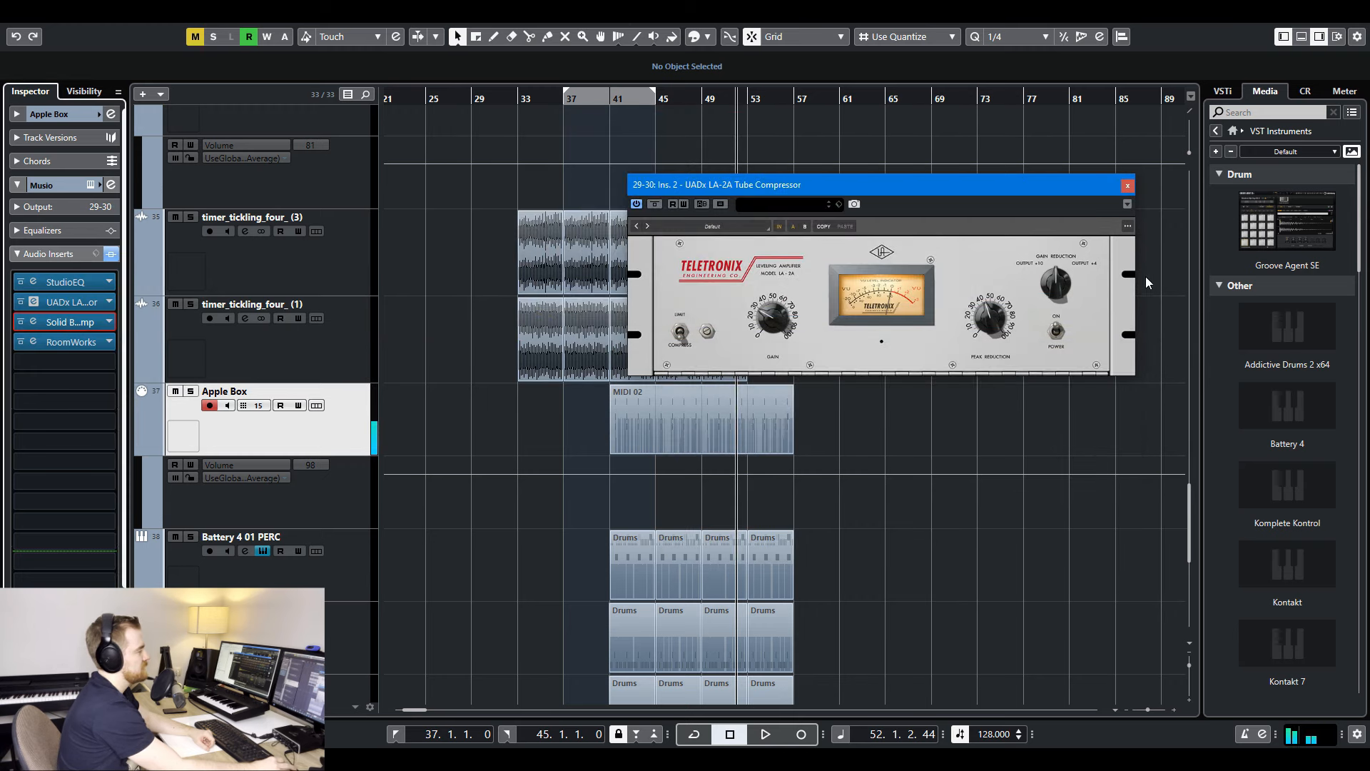
left_click(1128, 185)
key("space")
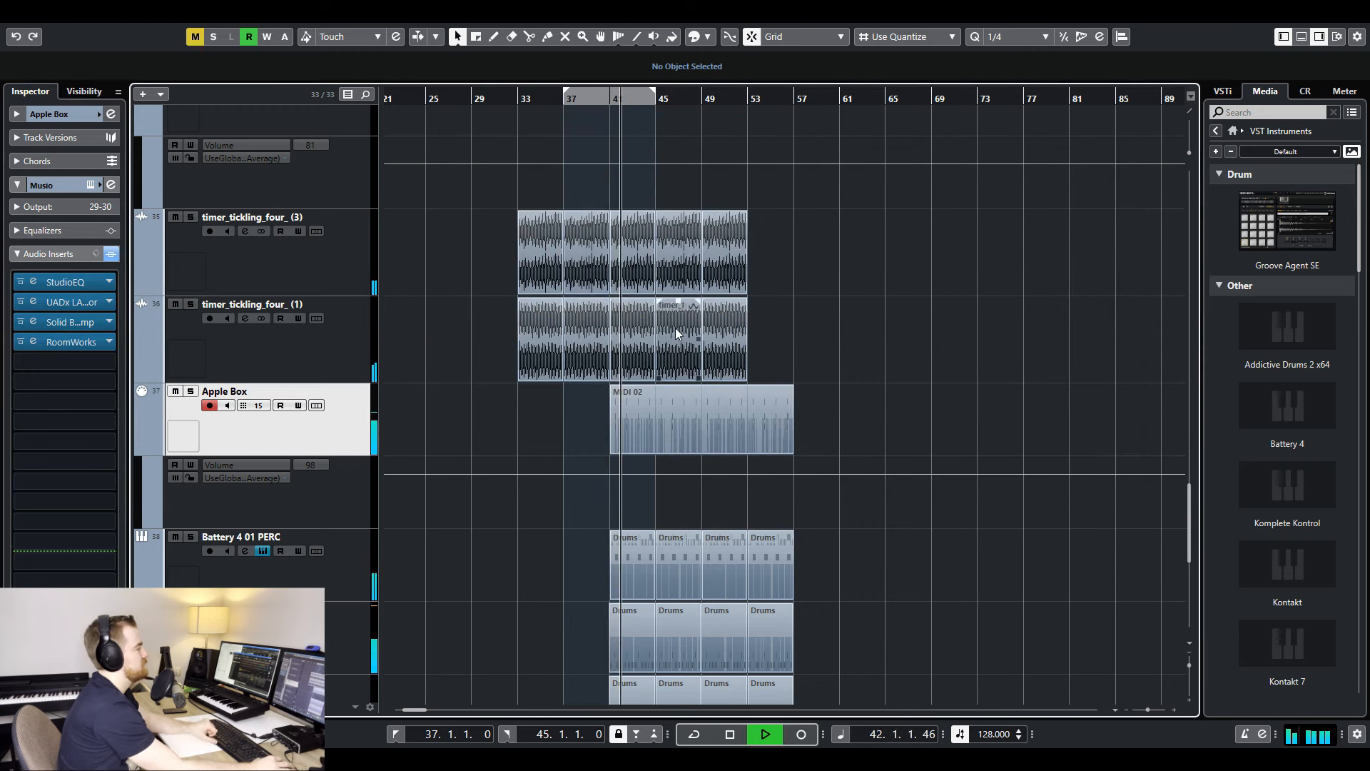
left_click(68, 352)
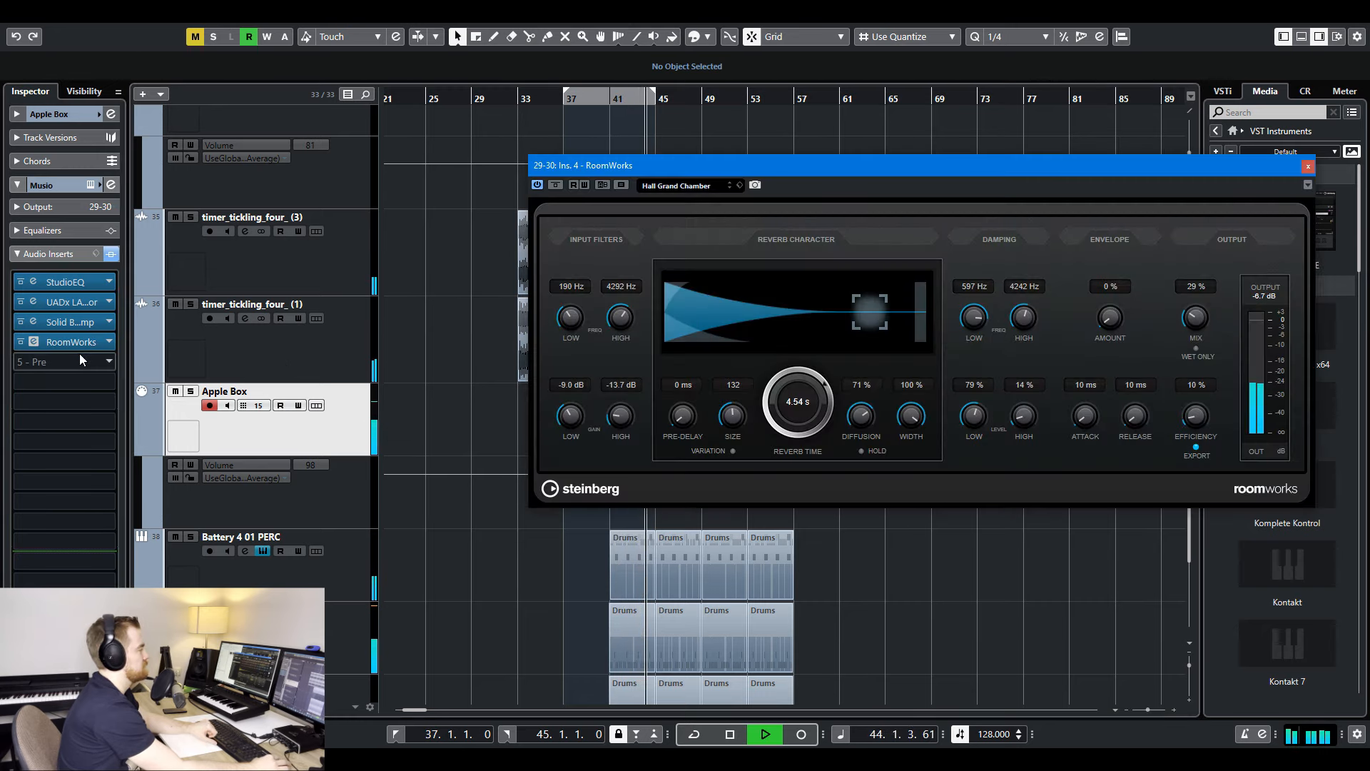
left_click(1307, 168)
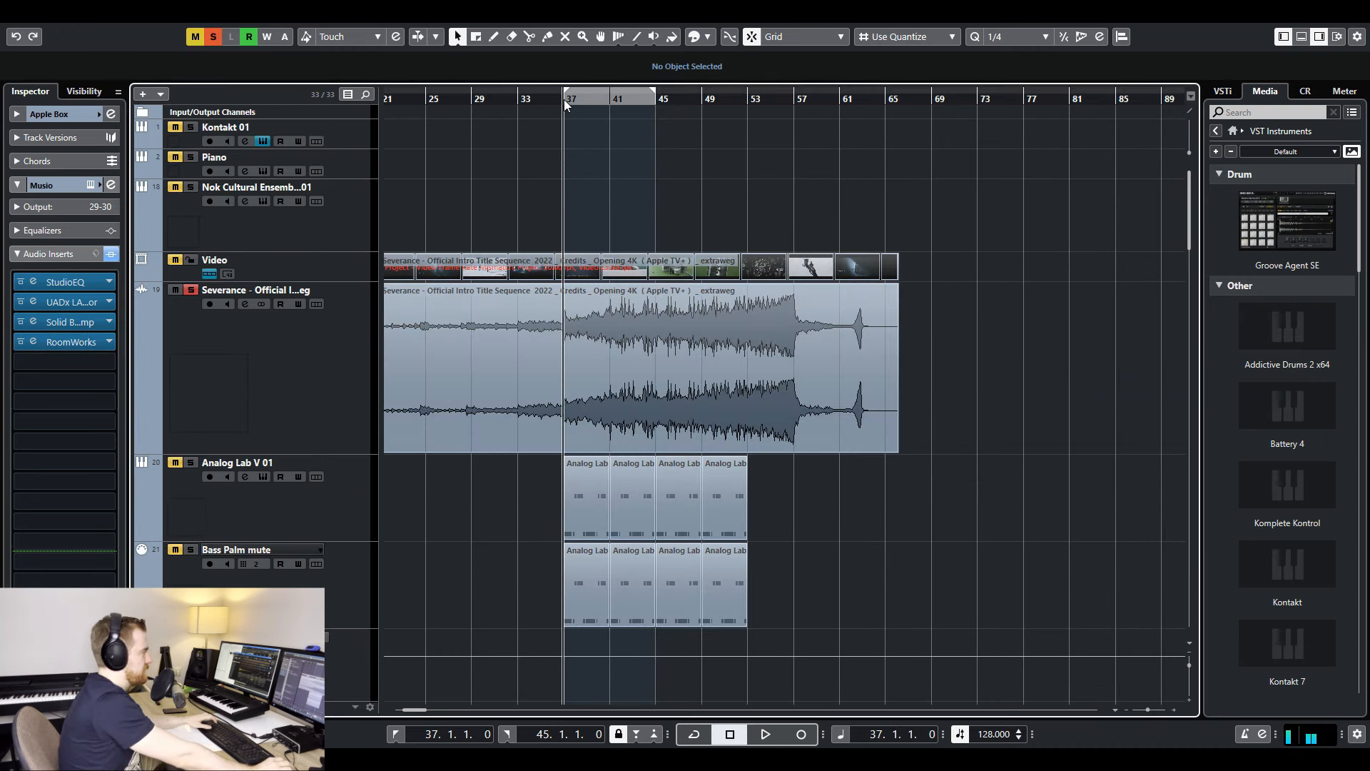
- Listen to the soloed reference audio from bar 37 and add an Analog Lab V track with the EDM Pluck Bass preset
key("space")
key("space")
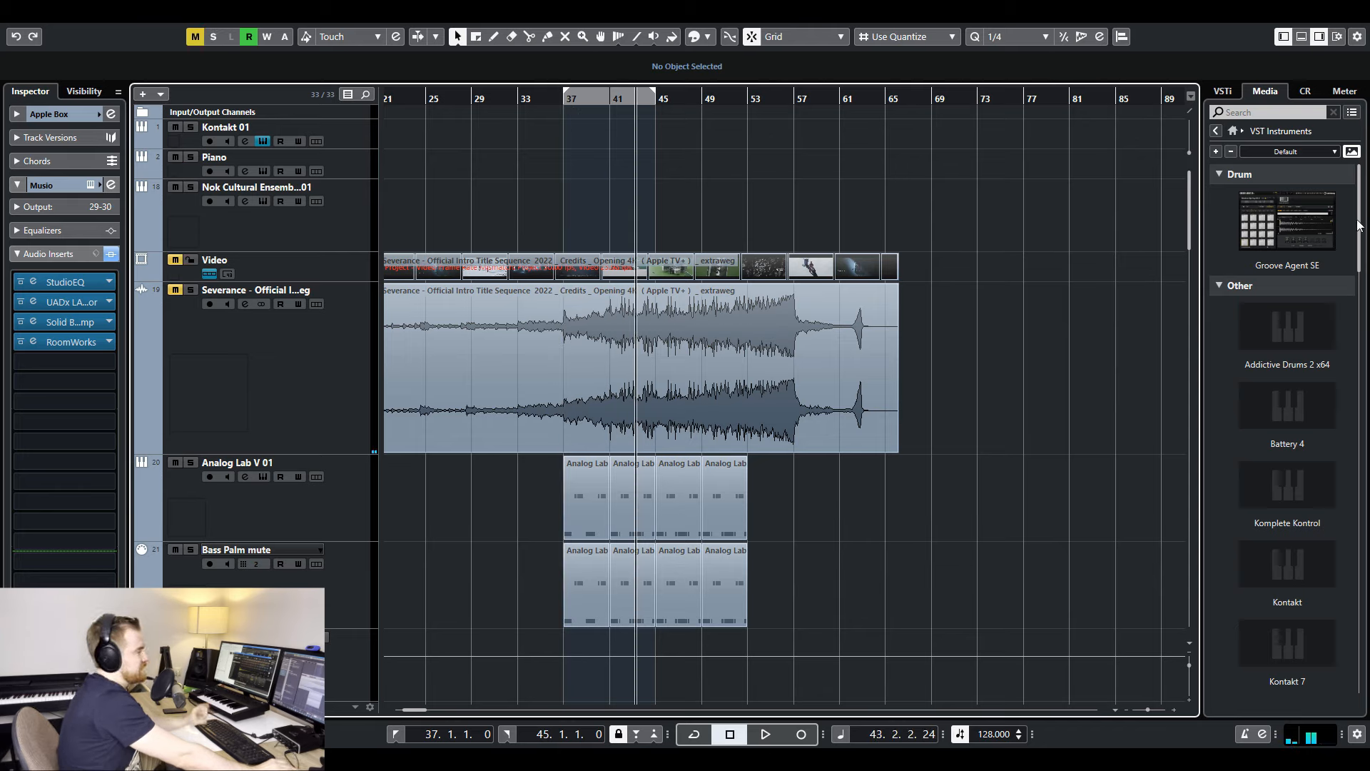
left_click_drag(1358, 226, 1361, 389)
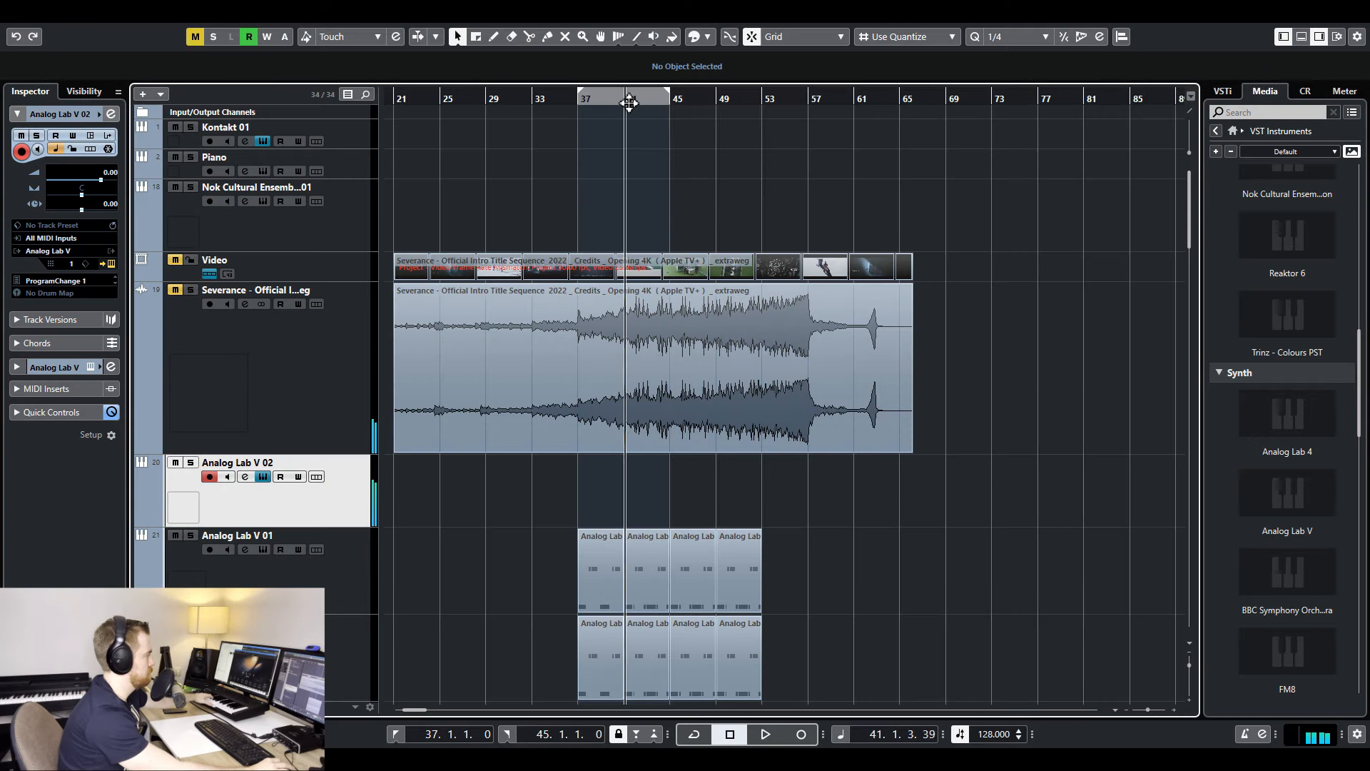
left_click(628, 103)
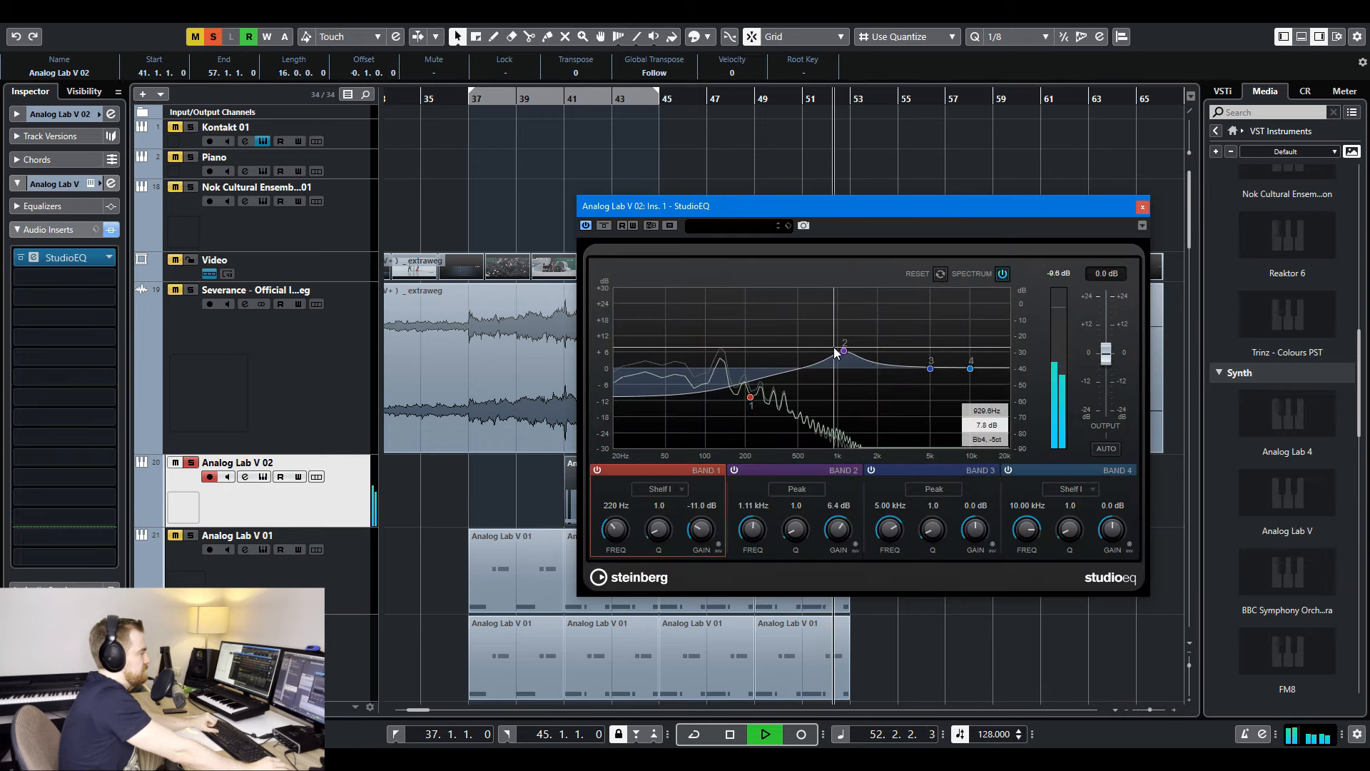
- Set Analog Lab V 02's StudioEQ band 1 to 240 Hz and -13.1 dB, and band 2 to 159 Hz, 12.6 dB and Q 2.4
left_click_drag(844, 350, 756, 404)
left_click_drag(736, 350, 732, 335)
scroll(726, 344, "up", 5)
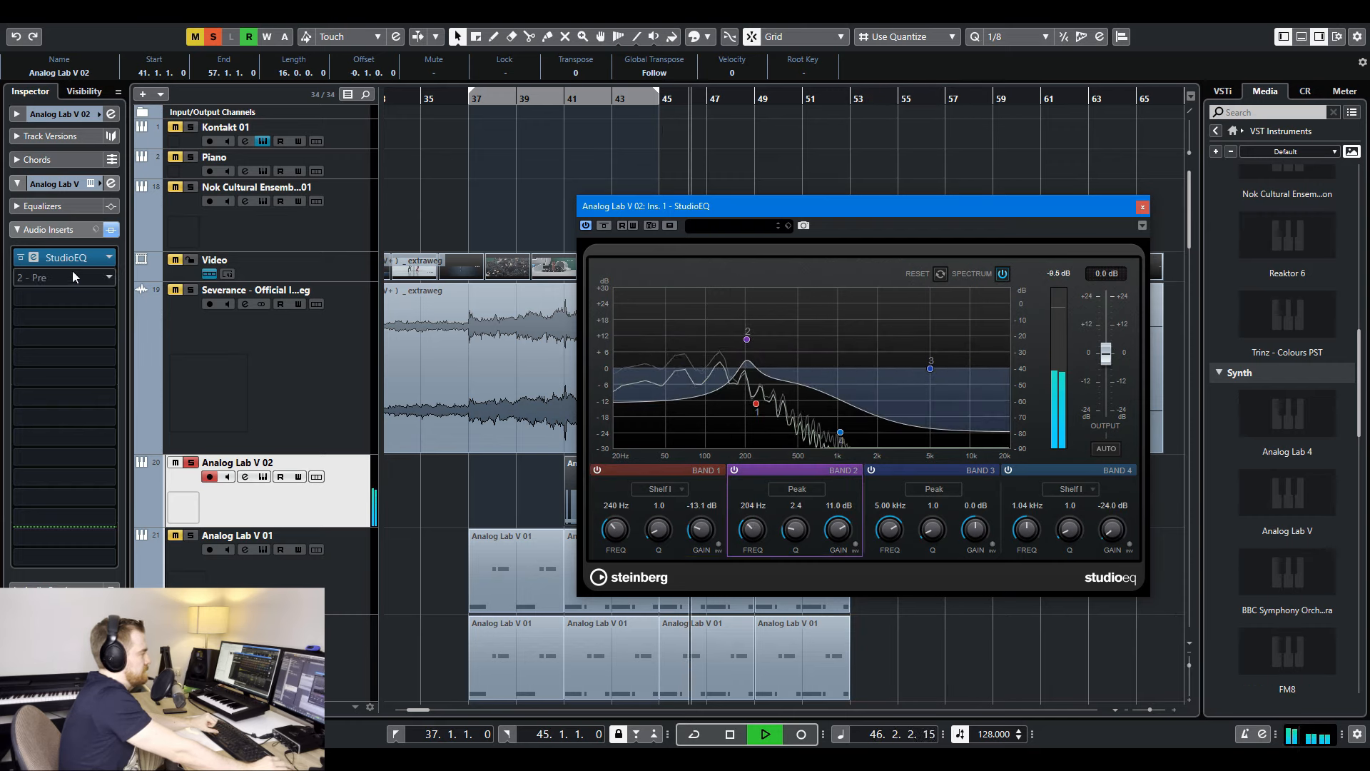
- Search the insert effects for "dyn" and add a MonoToStereo insert to the Analog Lab V 02 track
left_click(72, 277)
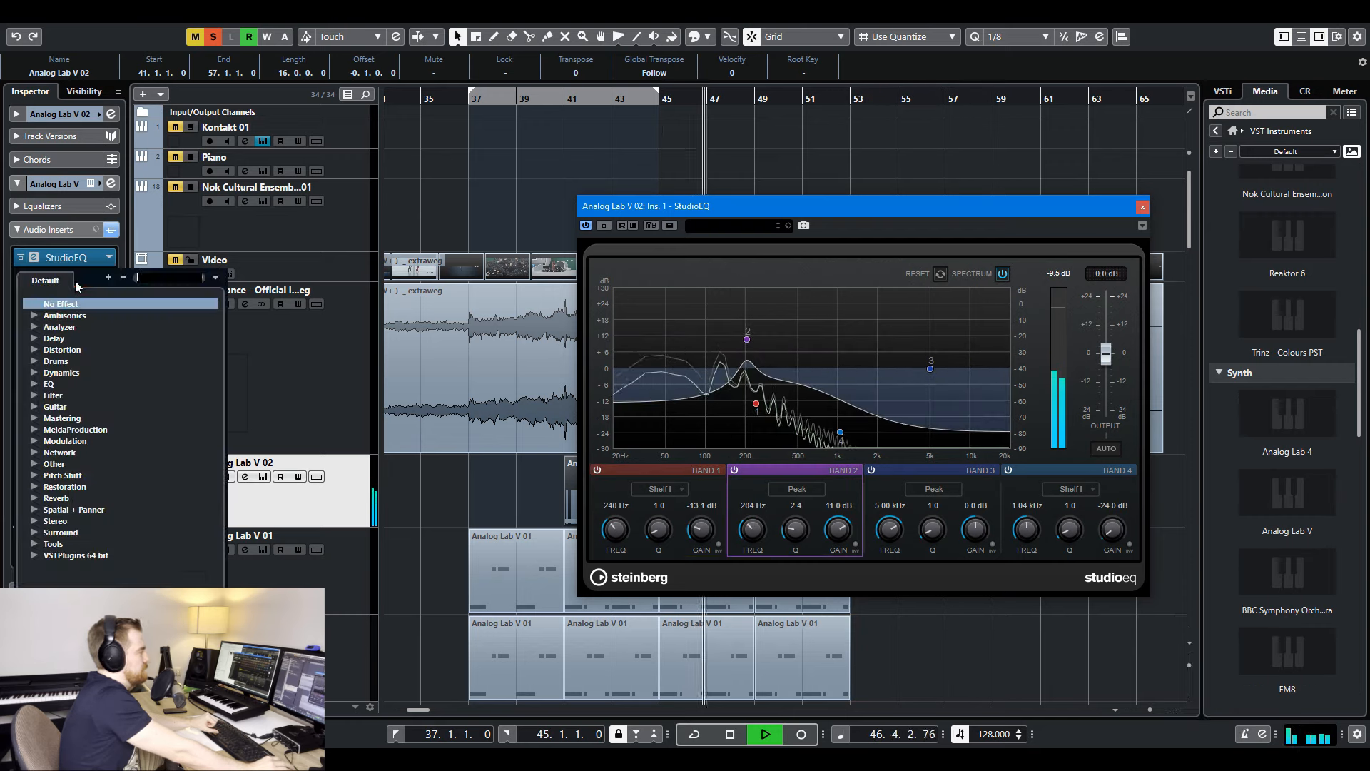
type("dyn")
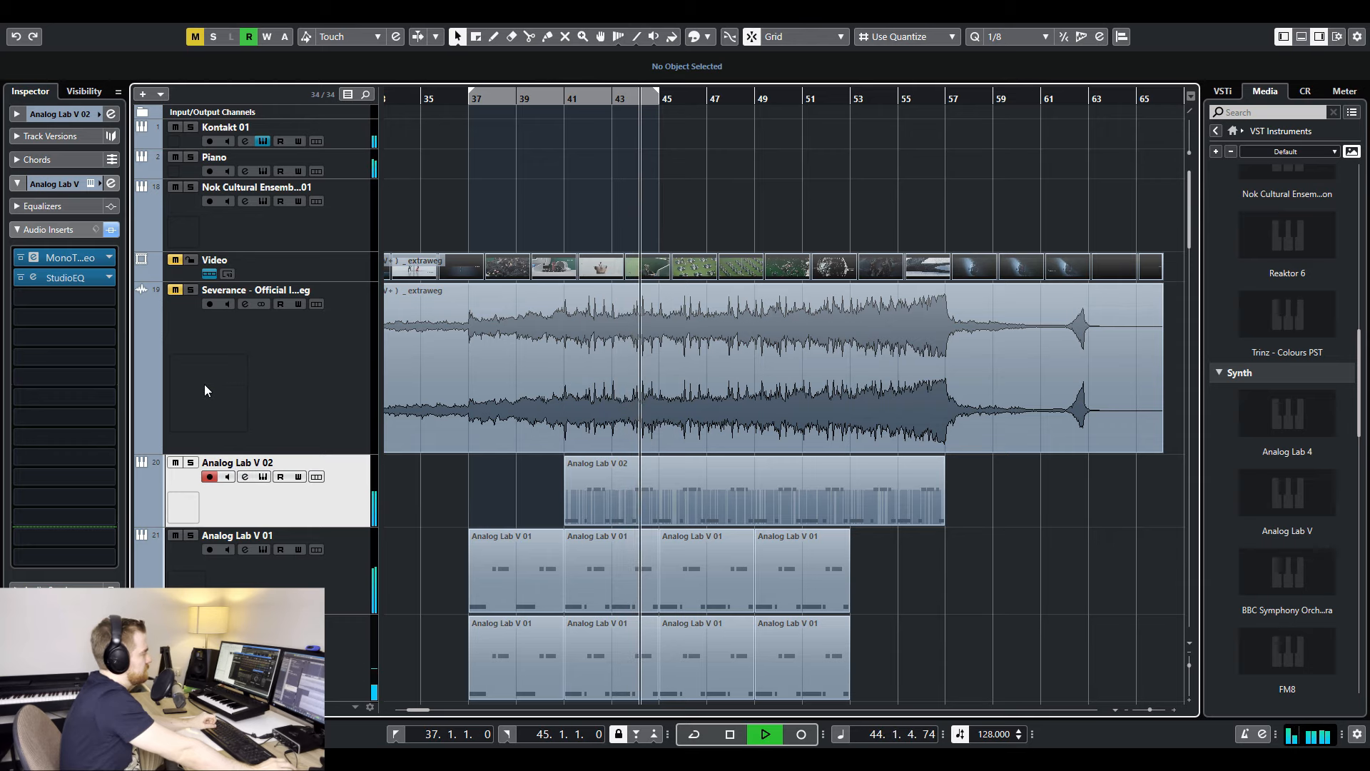
- Set Analog Lab V 02's StudioEQ band 3 to 566 Hz and -4.3 dB, band 4 to 8.49 kHz and 7.0 dB, and nudge band 2 upward
left_click(88, 280)
left_click_drag(840, 432, 804, 384)
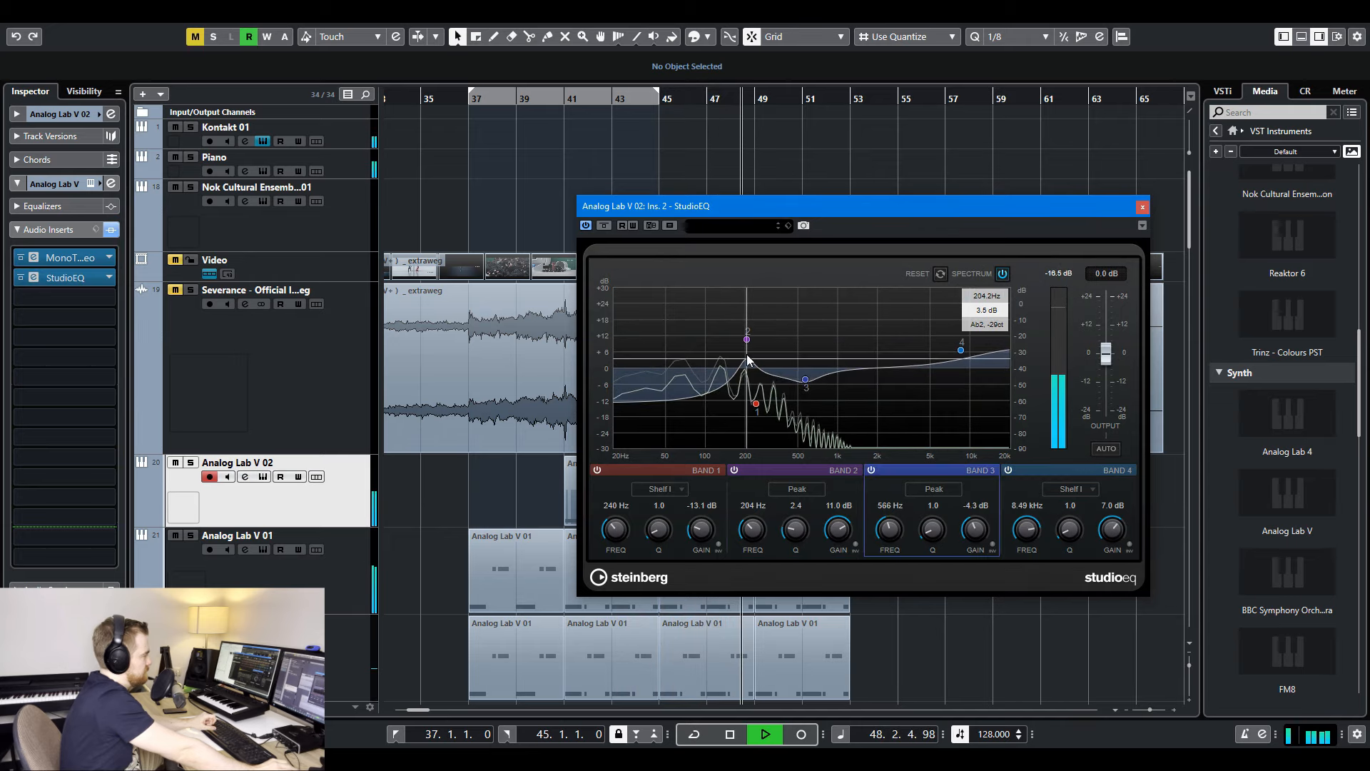
left_click_drag(746, 339, 758, 332)
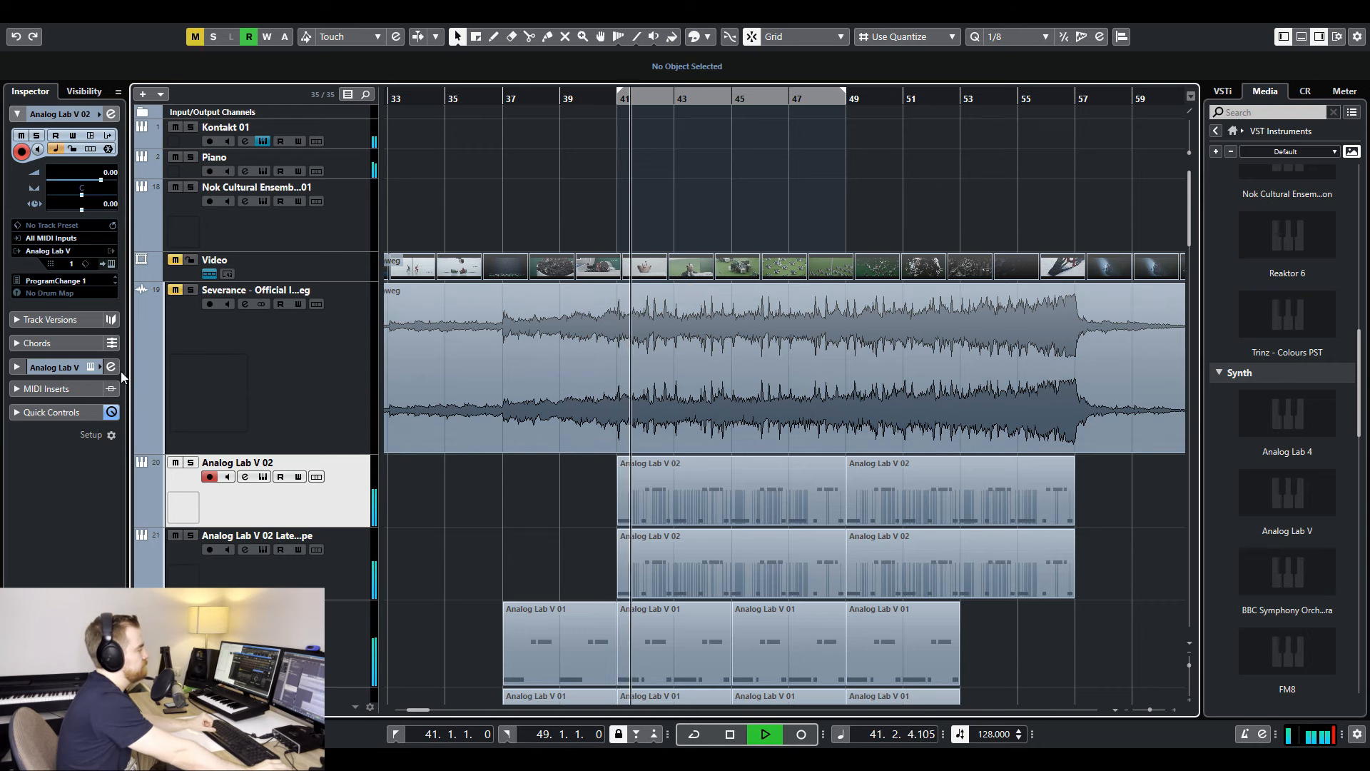
- Set band 2 of the Lately On Dope track's StudioEQ to 82 Hz and 15.8 dB, and open Analog Lab V 02's StudioEQ
left_click(59, 365)
left_click(68, 231)
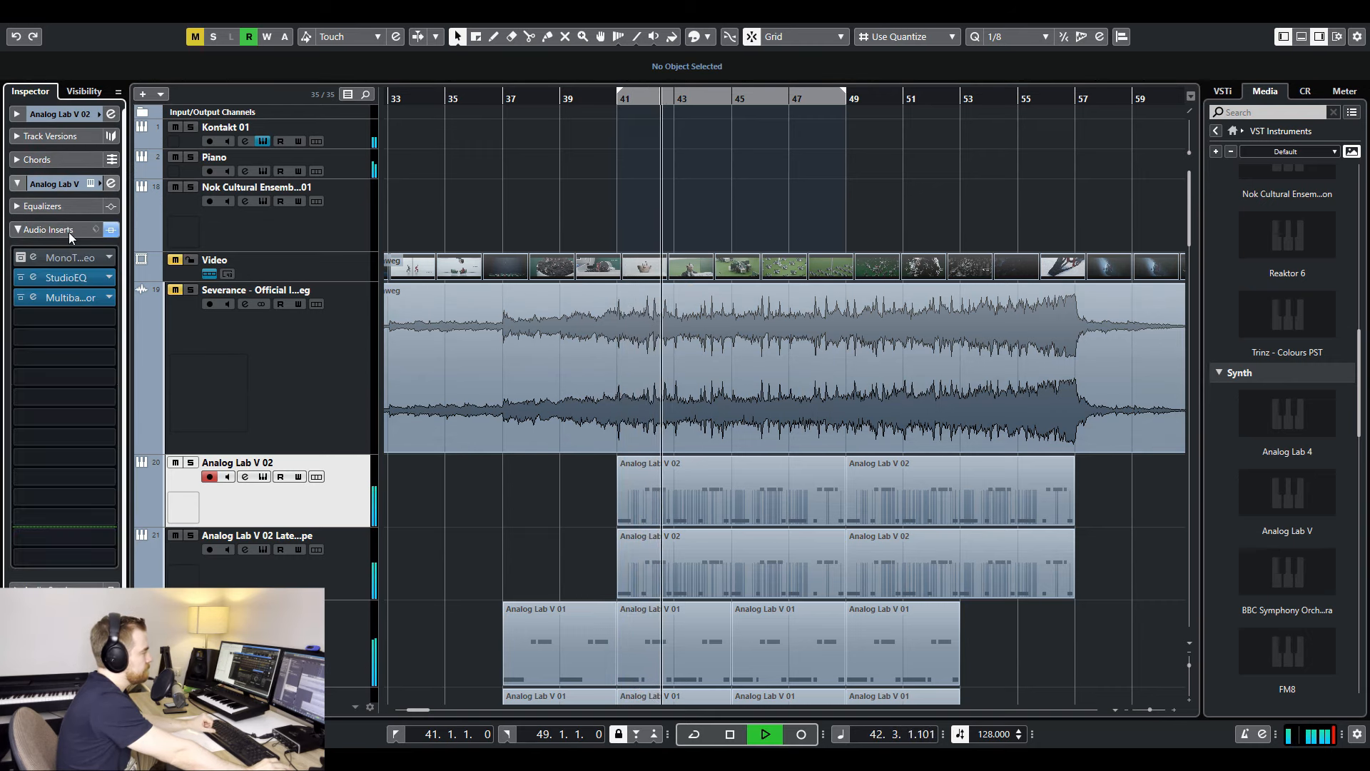
left_click(357, 569)
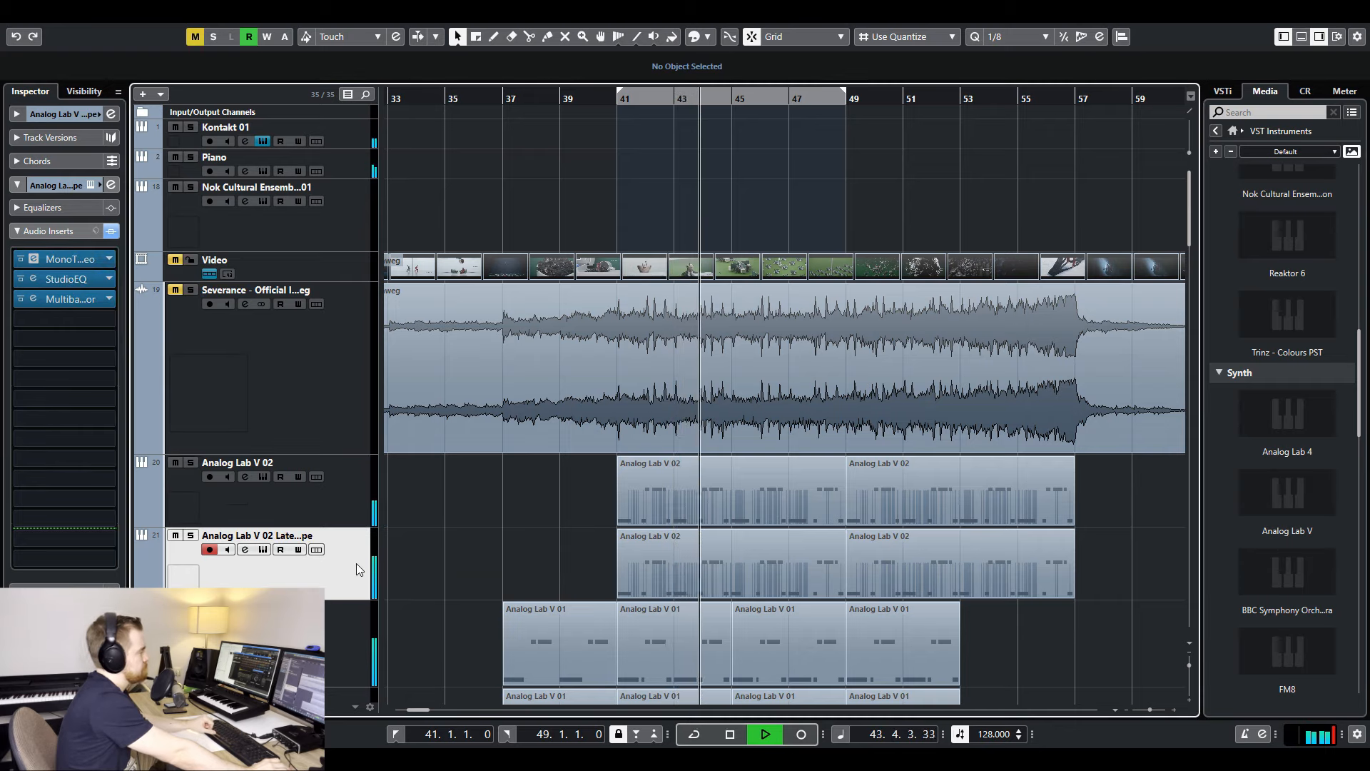
left_click(62, 281)
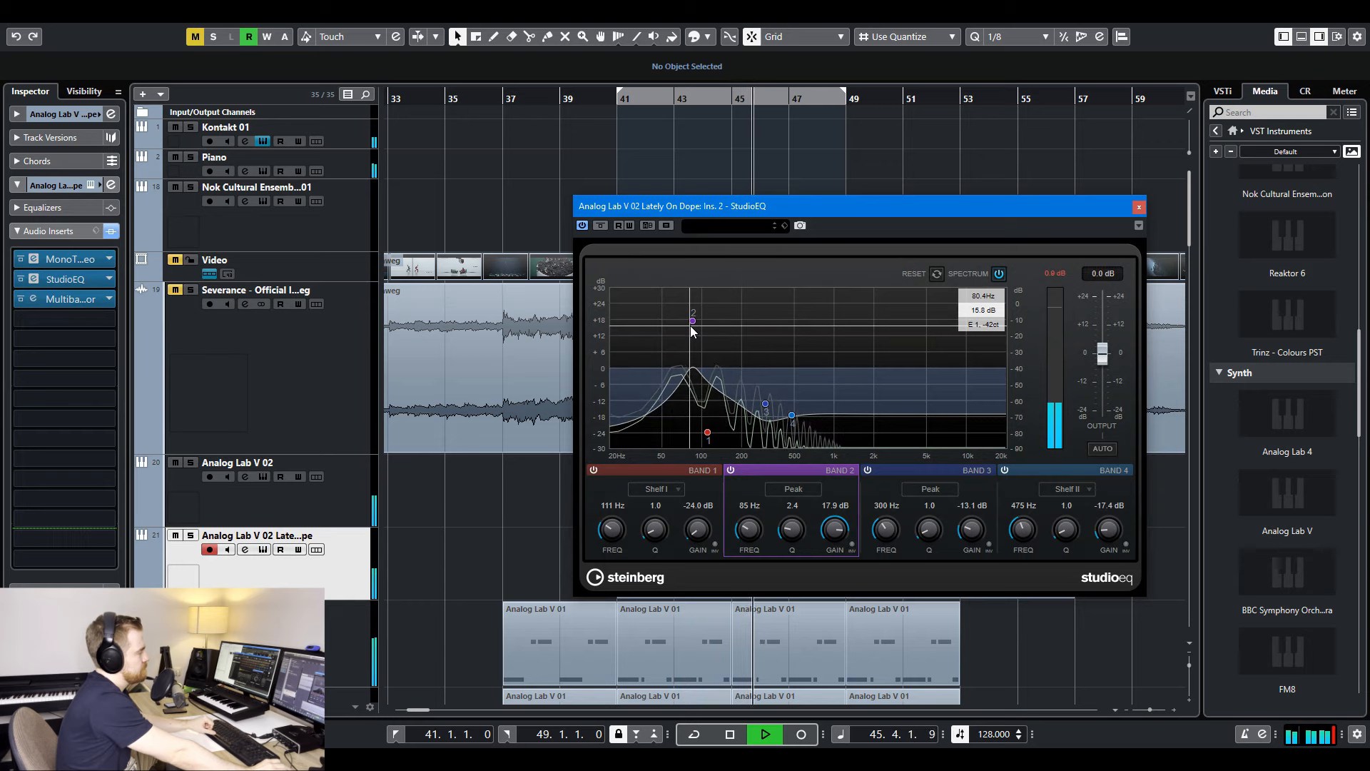
left_click_drag(692, 322, 691, 325)
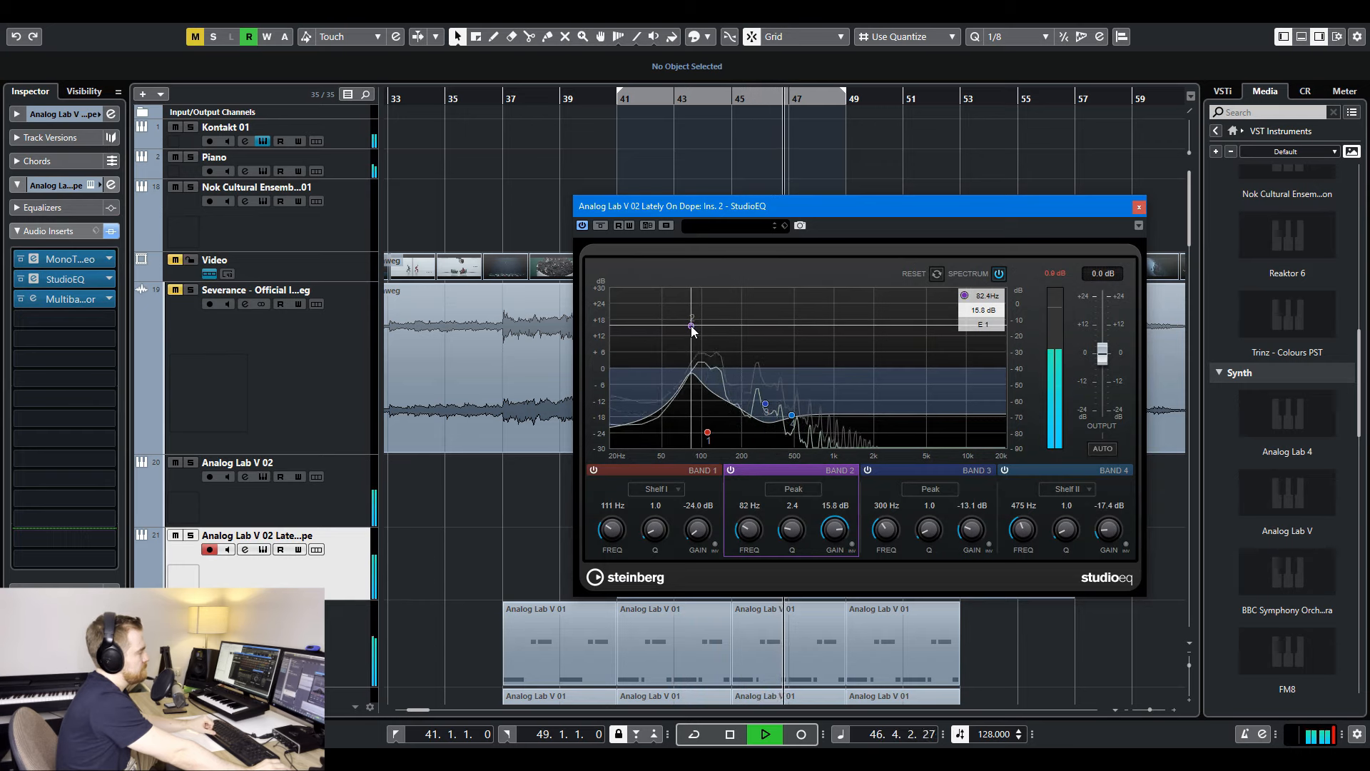
left_click(342, 508)
left_click(61, 280)
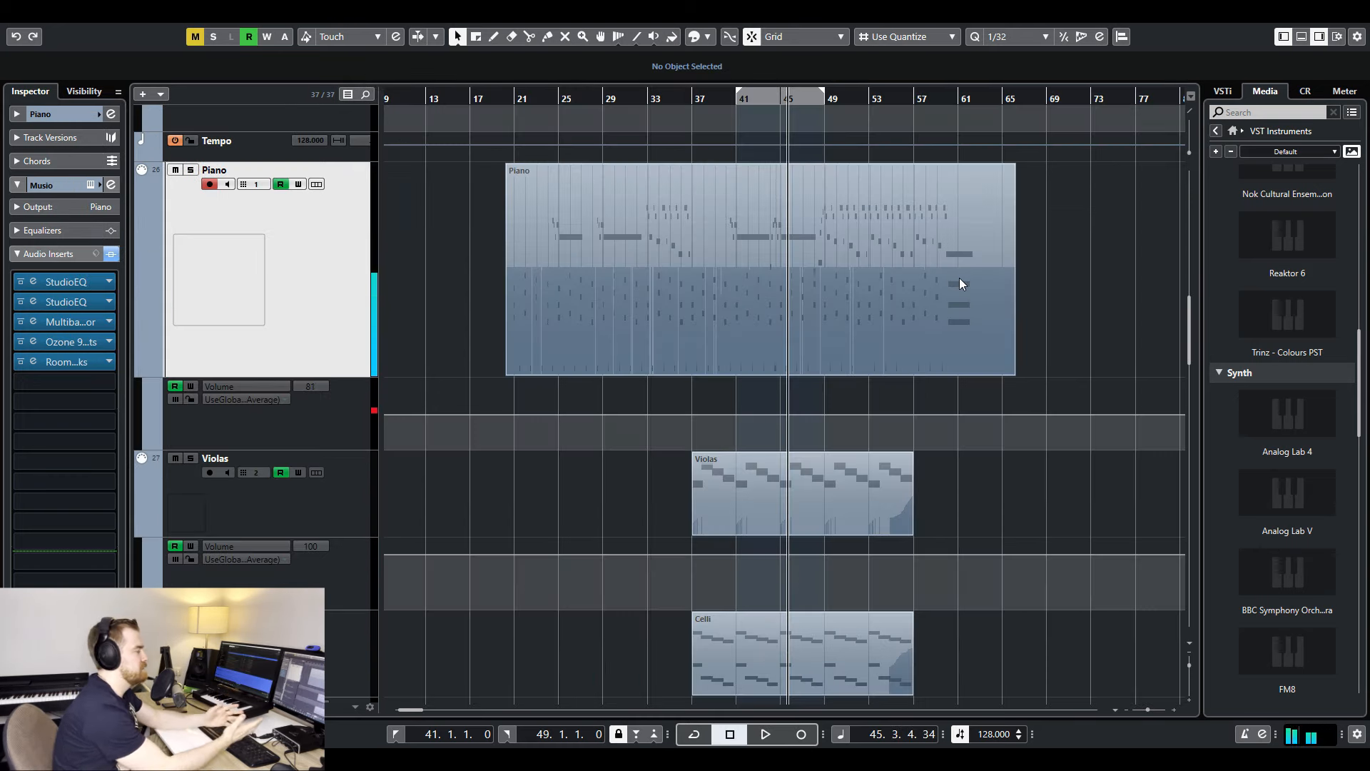
- Shift band 2 of the Lately On Dope track's StudioEQ to a slightly higher frequency and lower gain
scroll(743, 241, "down", 6)
scroll(742, 232, "up", 8)
scroll(745, 229, "up", 3)
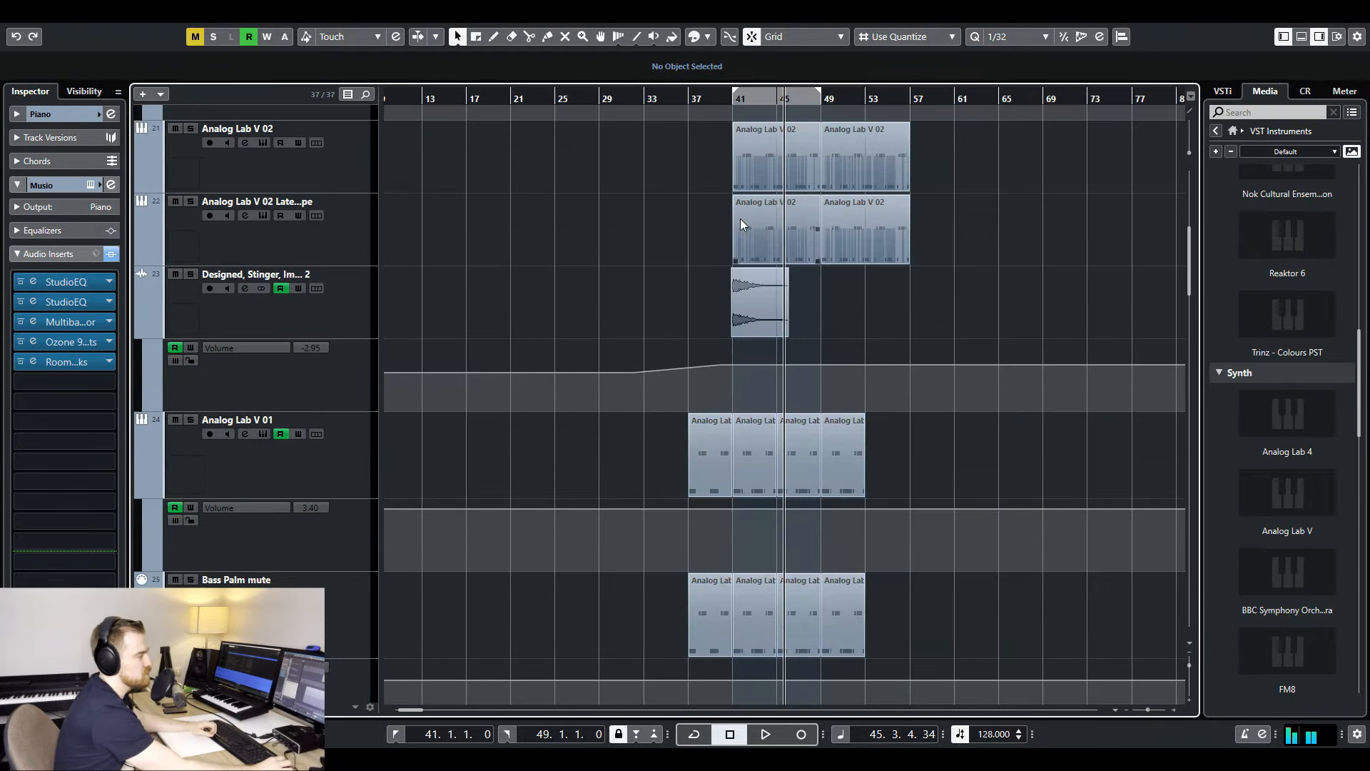
scroll(919, 455, "up", 5)
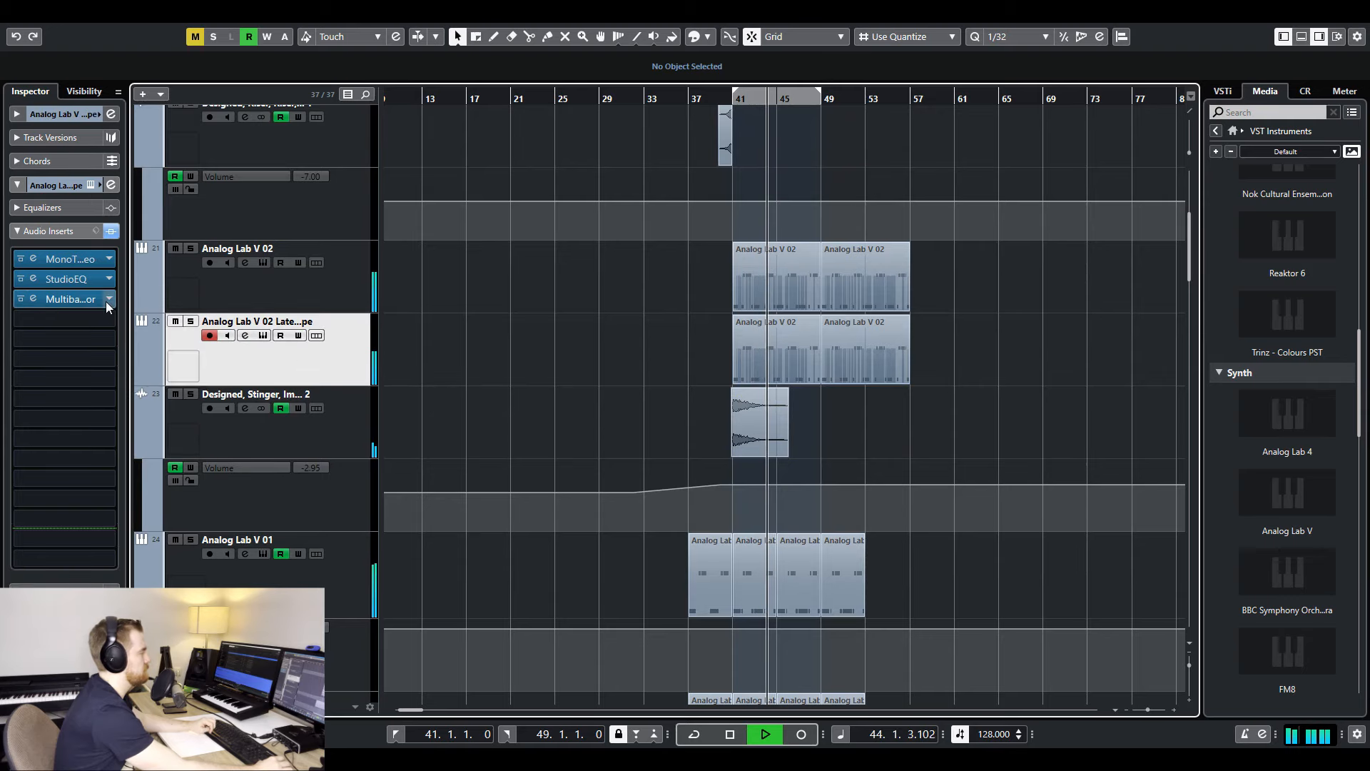
left_click(74, 277)
mouse_move(692, 327)
left_mouse_down()
mouse_move(716, 322)
mouse_move(729, 339)
mouse_move(710, 334)
left_mouse_up()
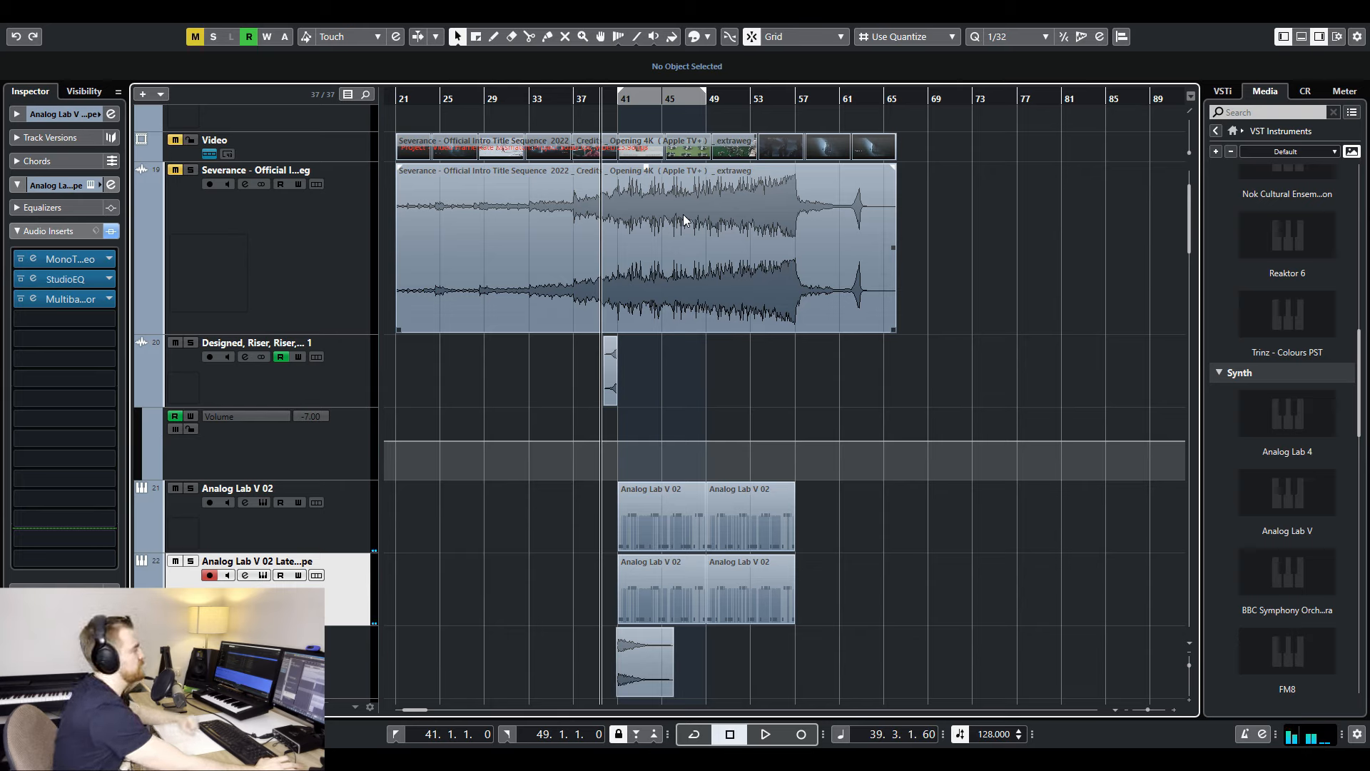
- Play the arrangement from bar 39 with the Designed Riser track soloed, and unsolo it after listening
key("space")
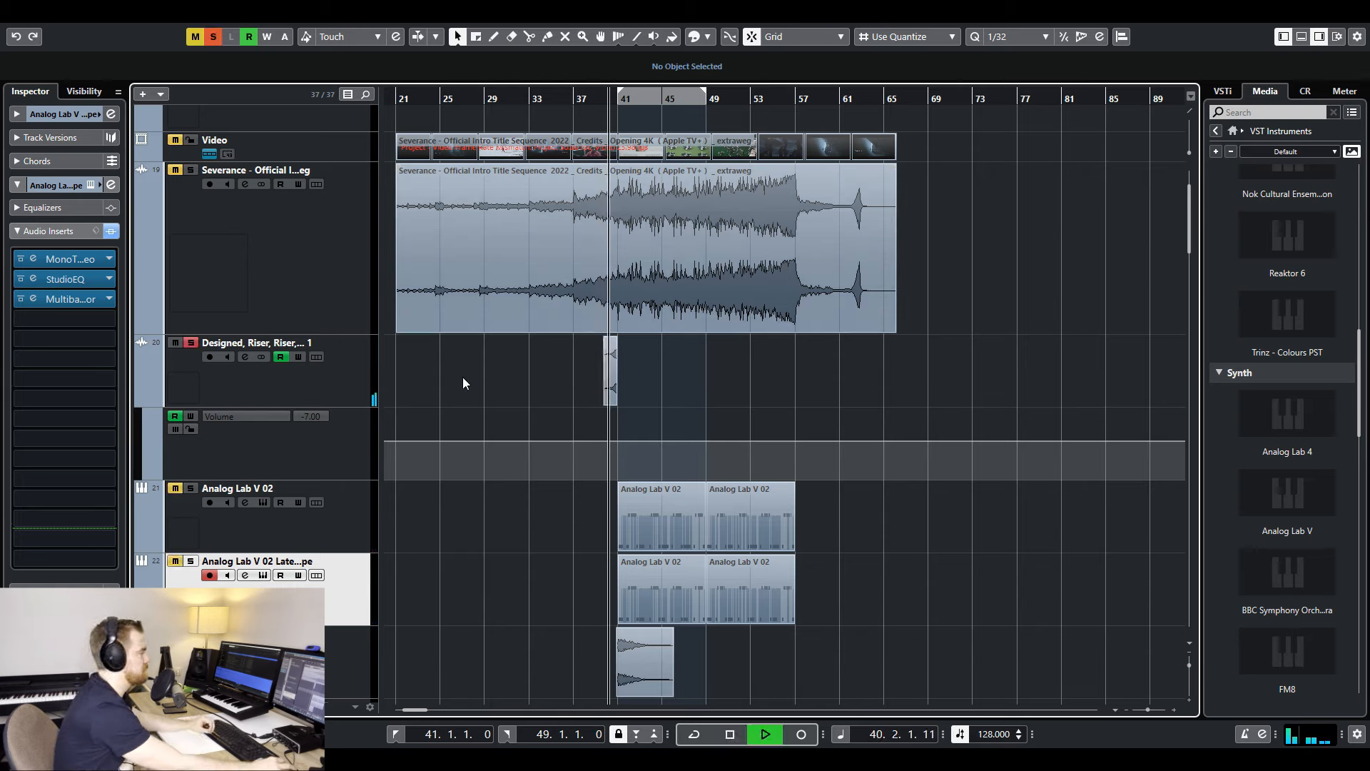
left_click(191, 343)
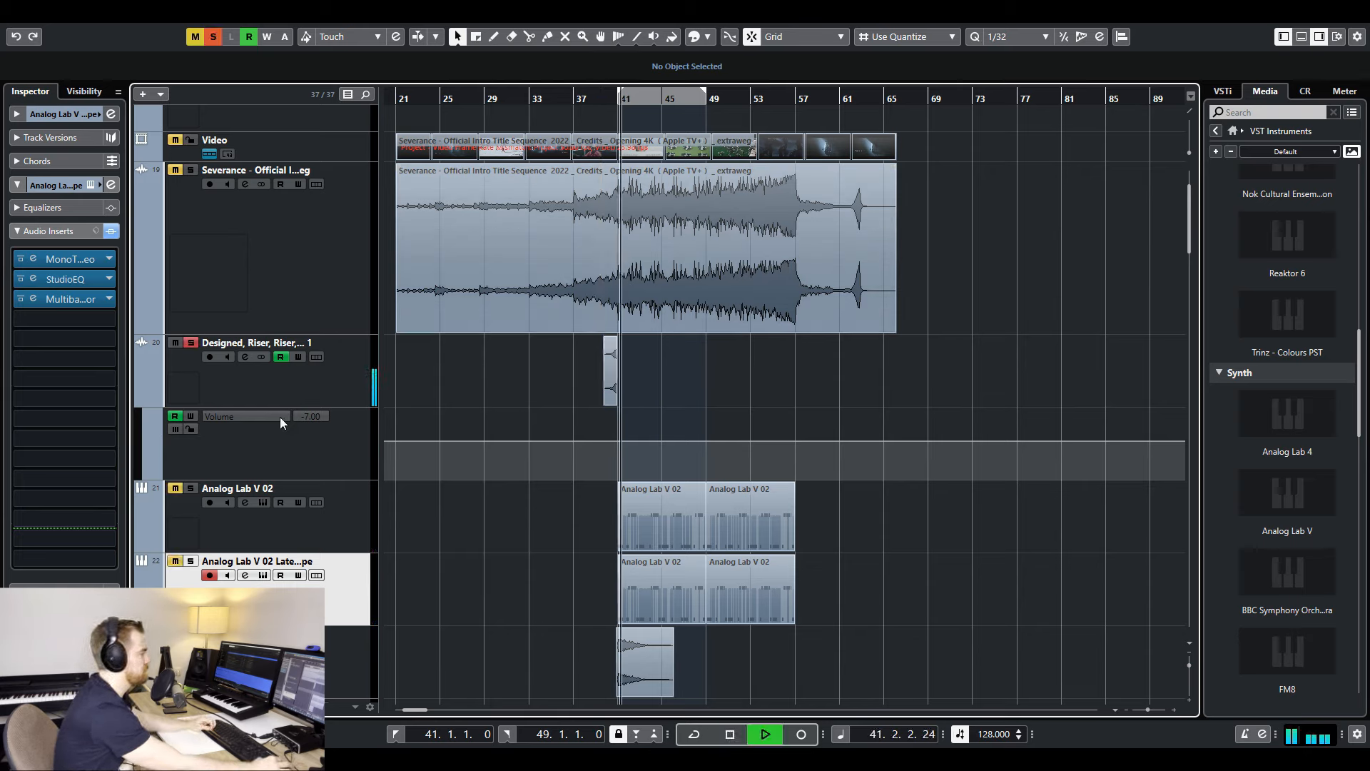
left_click(193, 343)
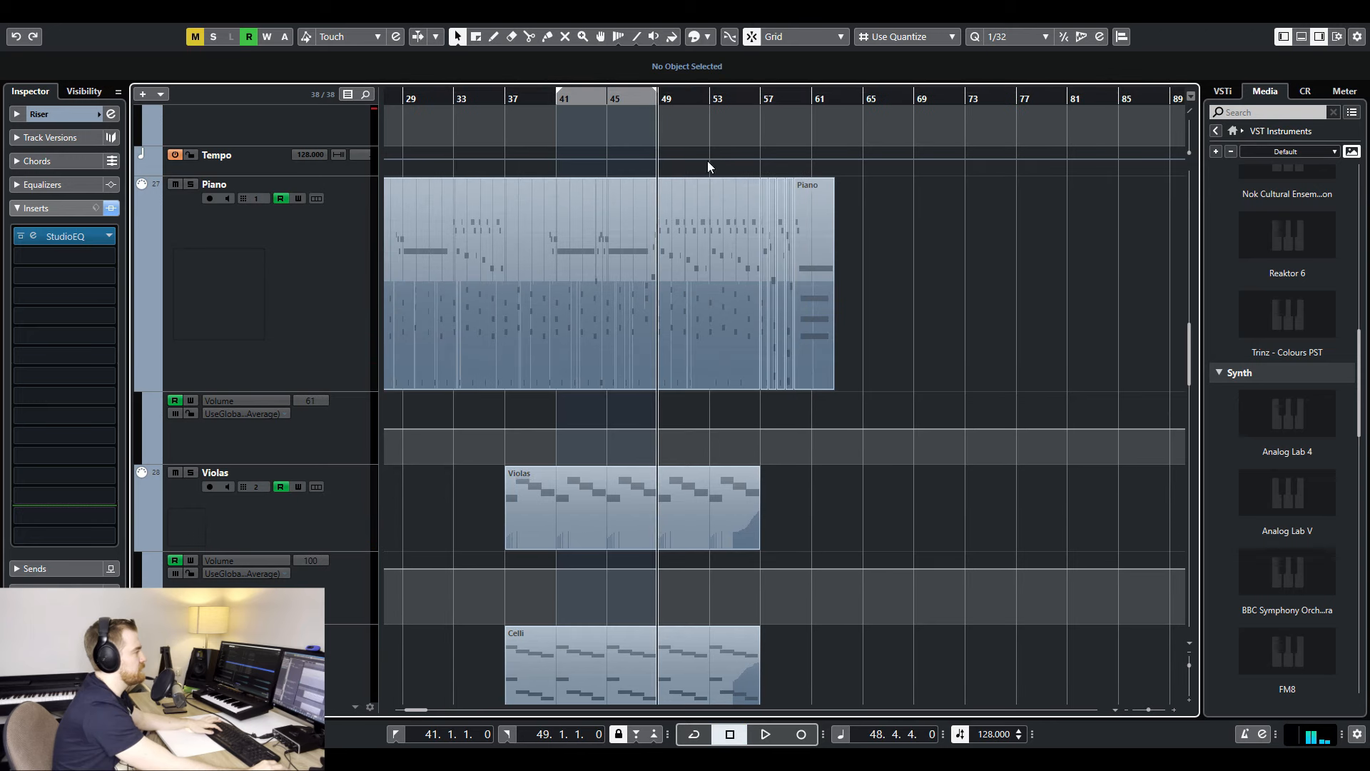
- Copy the Piano part spanning bars 49 to 57 and place the copy on the Piano track at bar 89
key("h")
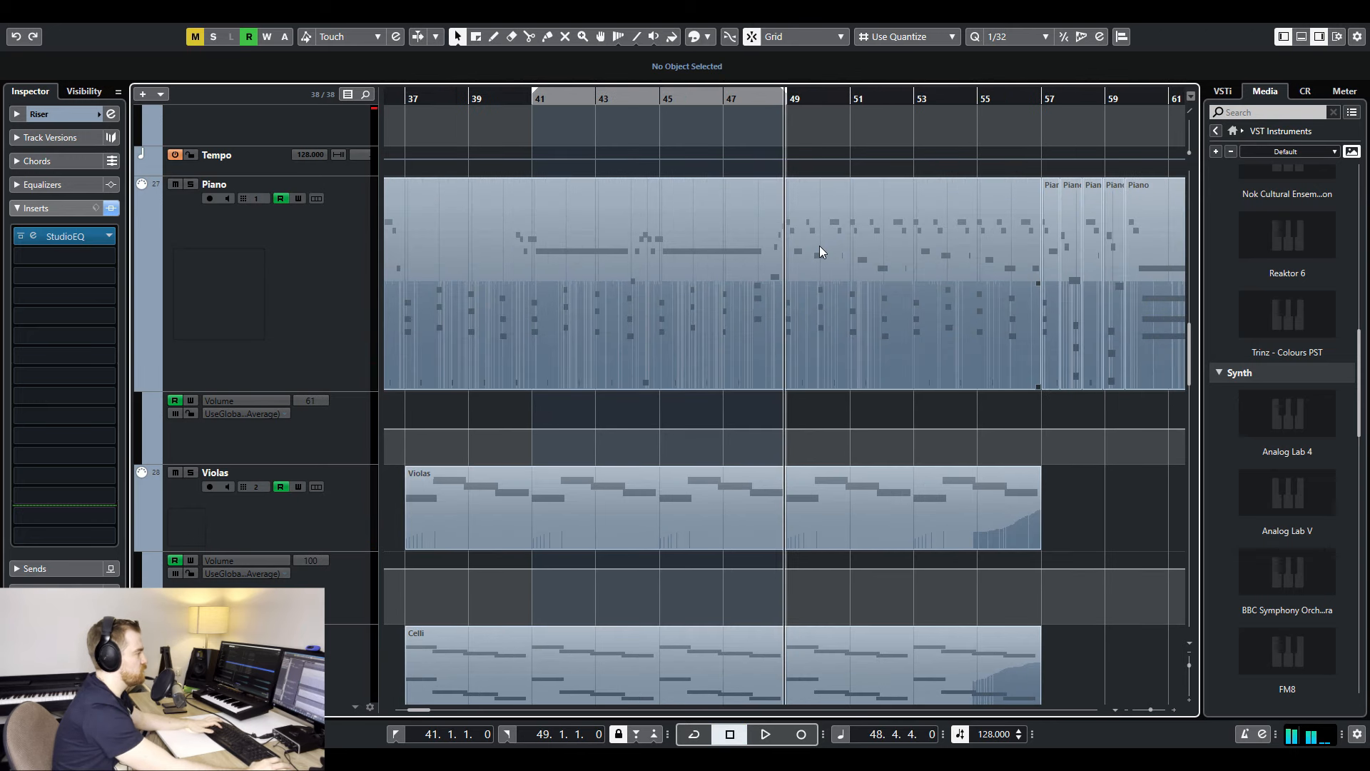
left_click(798, 91)
key("space")
key("g")
key("g")
left_click(956, 288)
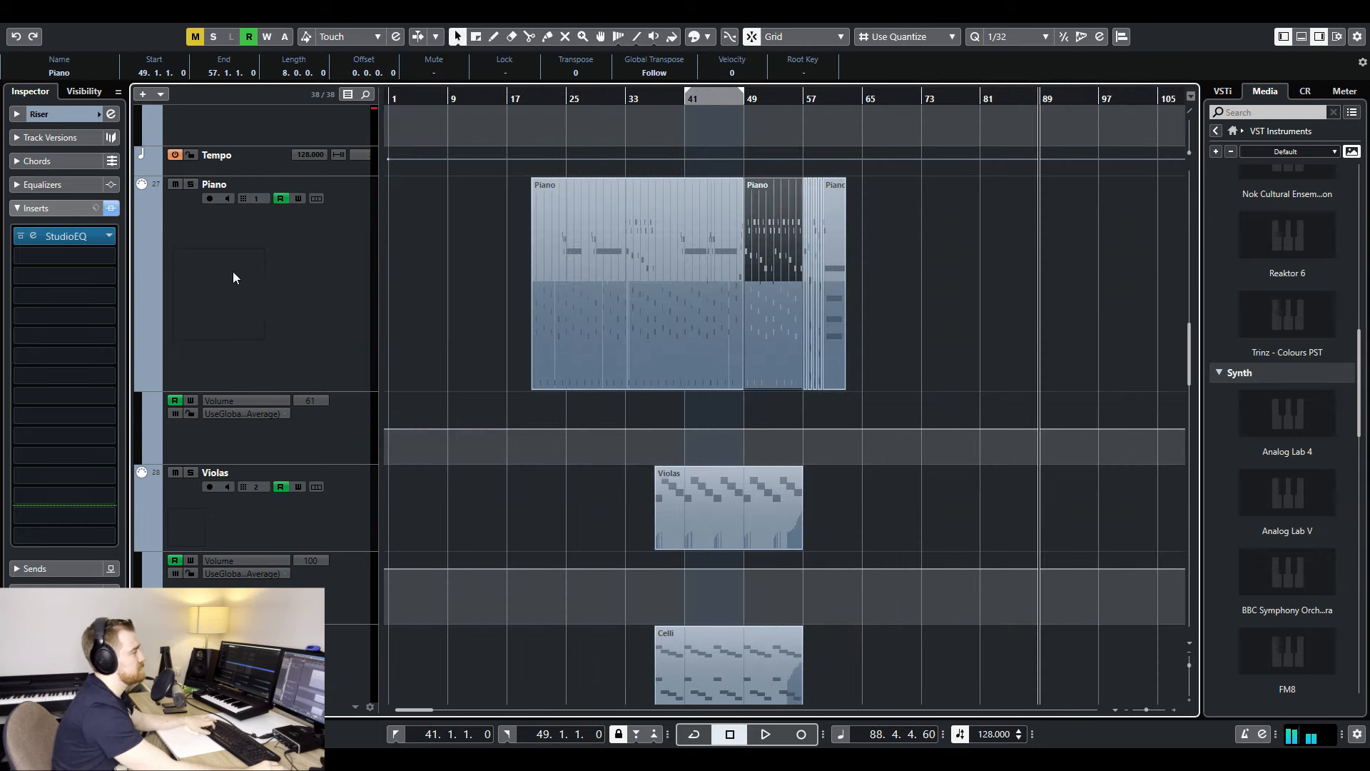
left_click(232, 274)
key("ctrl+v")
key("h")
key("h")
key("h")
key("h")
key("h")
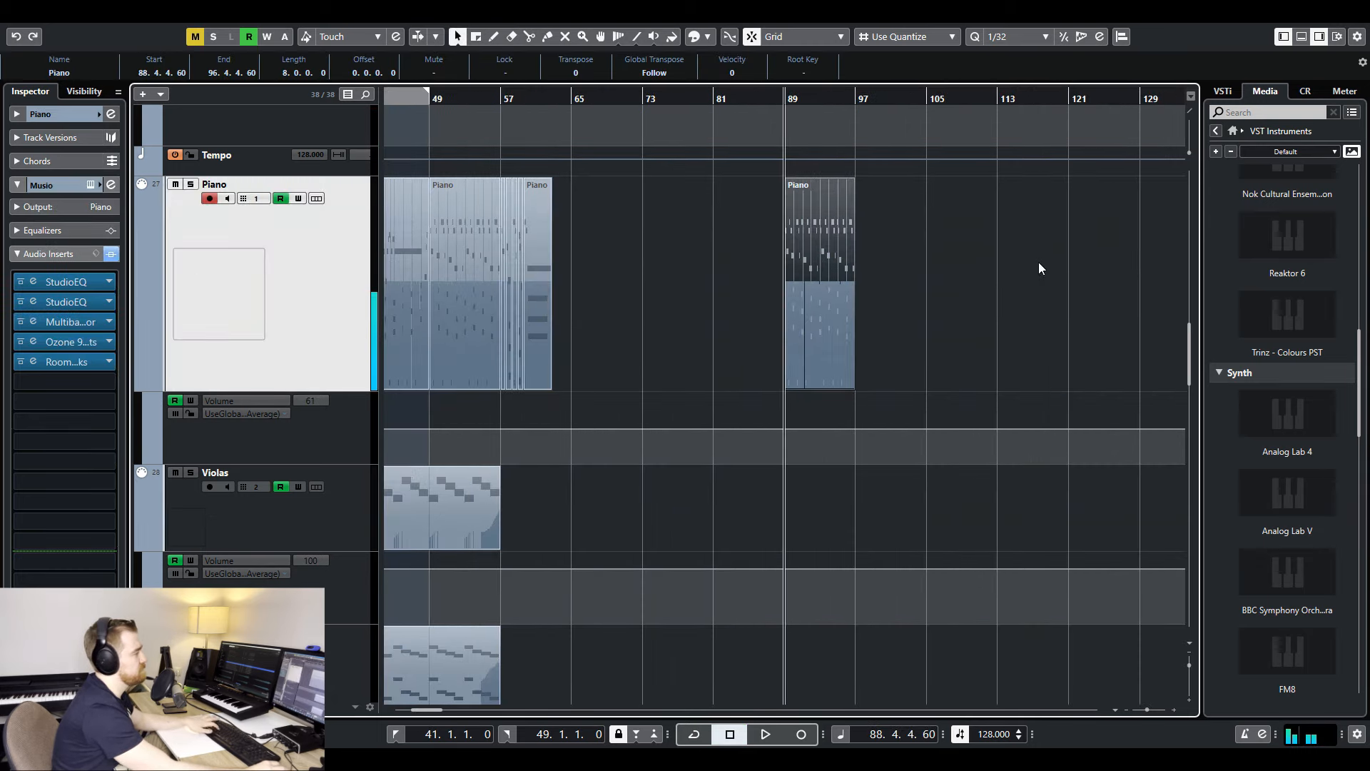
key("h")
left_click_drag(819, 256, 888, 257)
key("h")
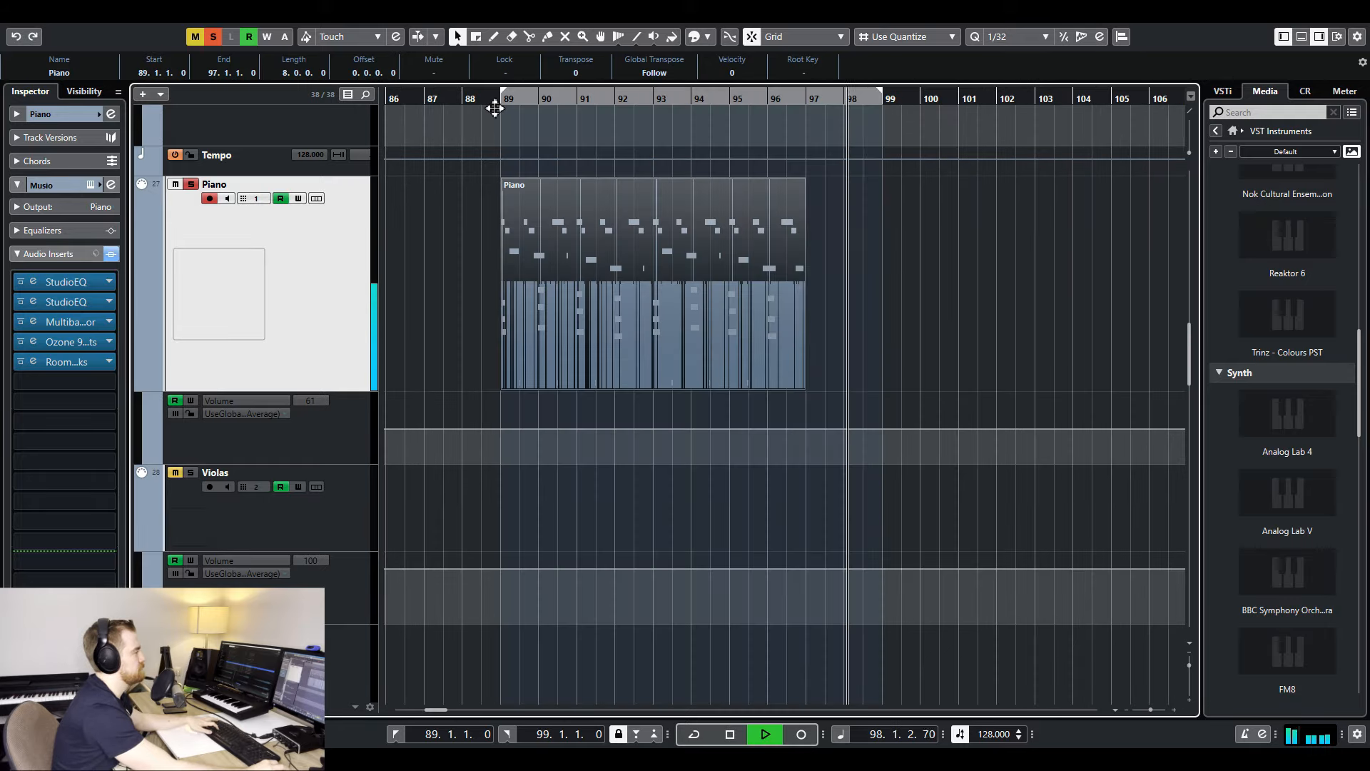
- Play the soloed Piano copy from bar 89 and export bars 89 to 99 as a Piano_ audio track
left_click(504, 98, "ctrl")
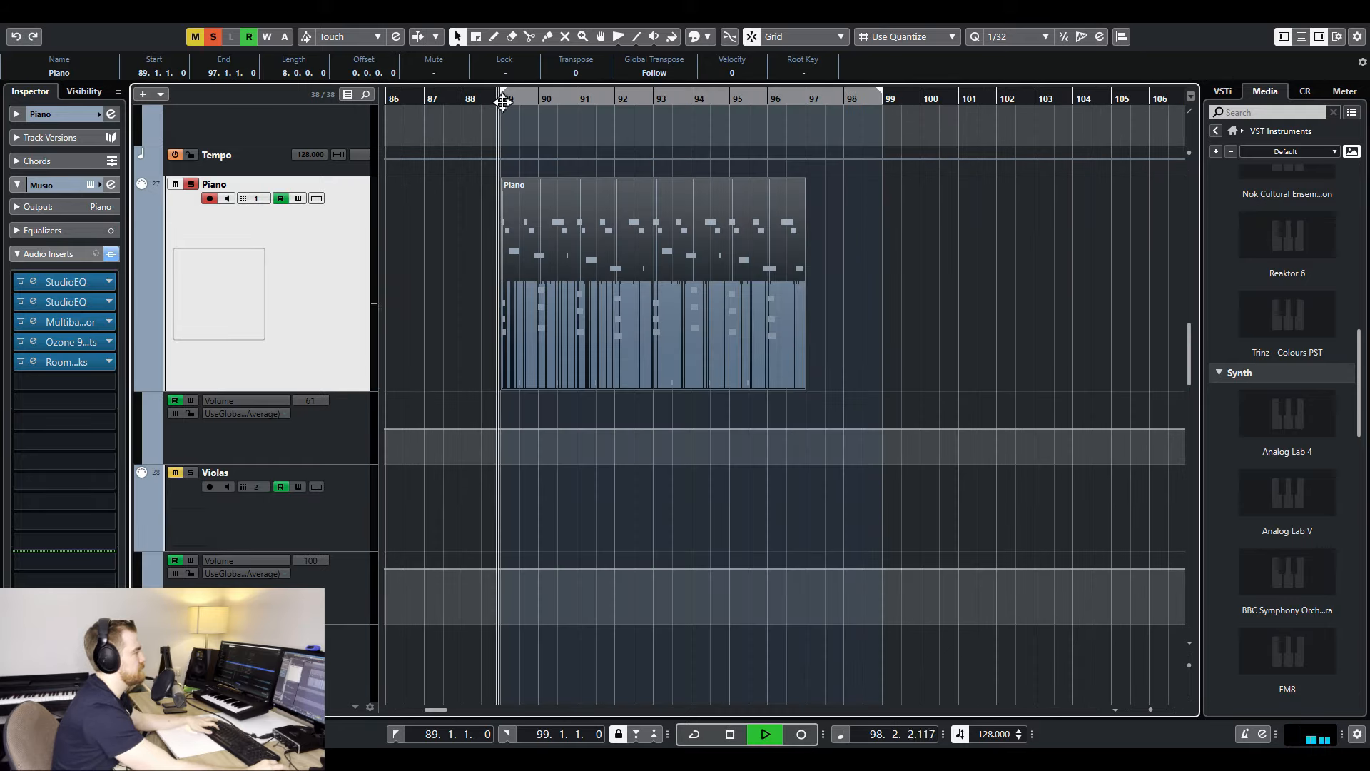
key("KP_1")
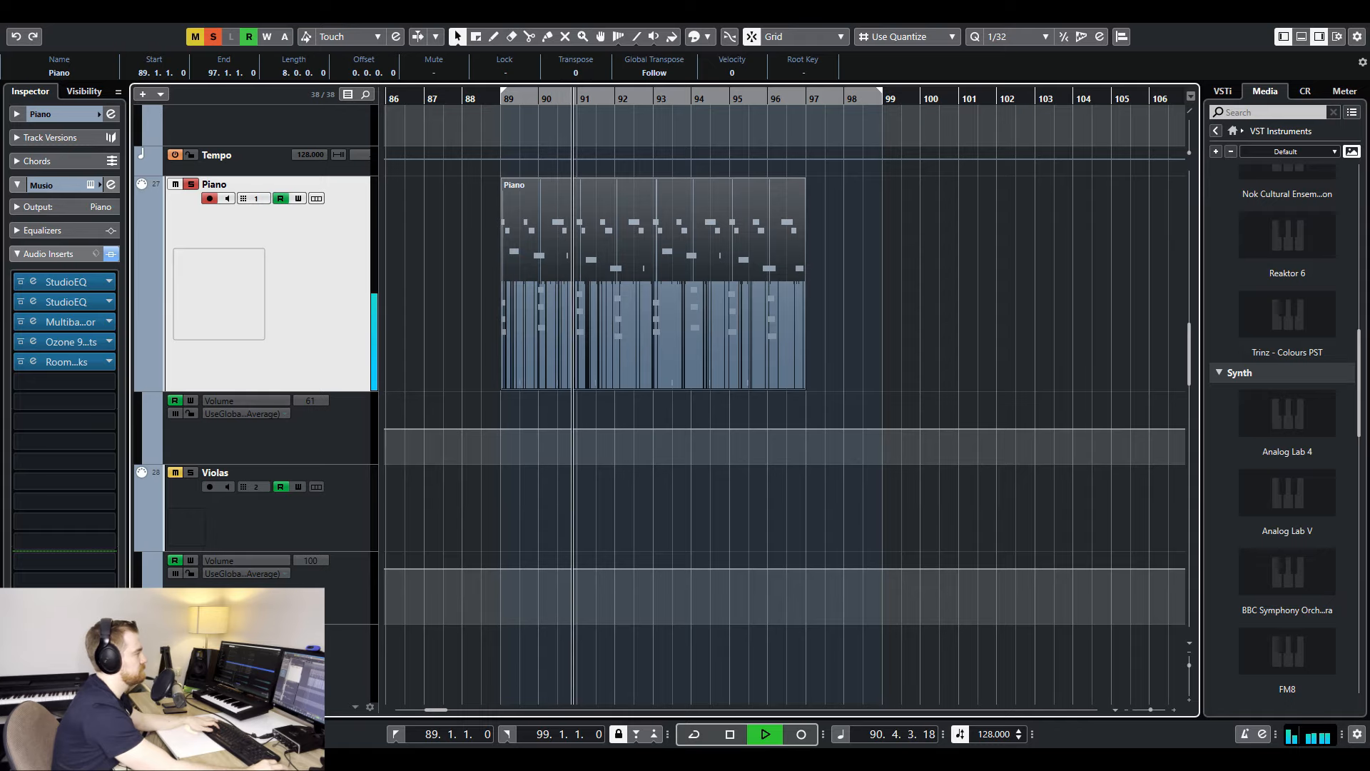
key("space")
left_click(37, 14)
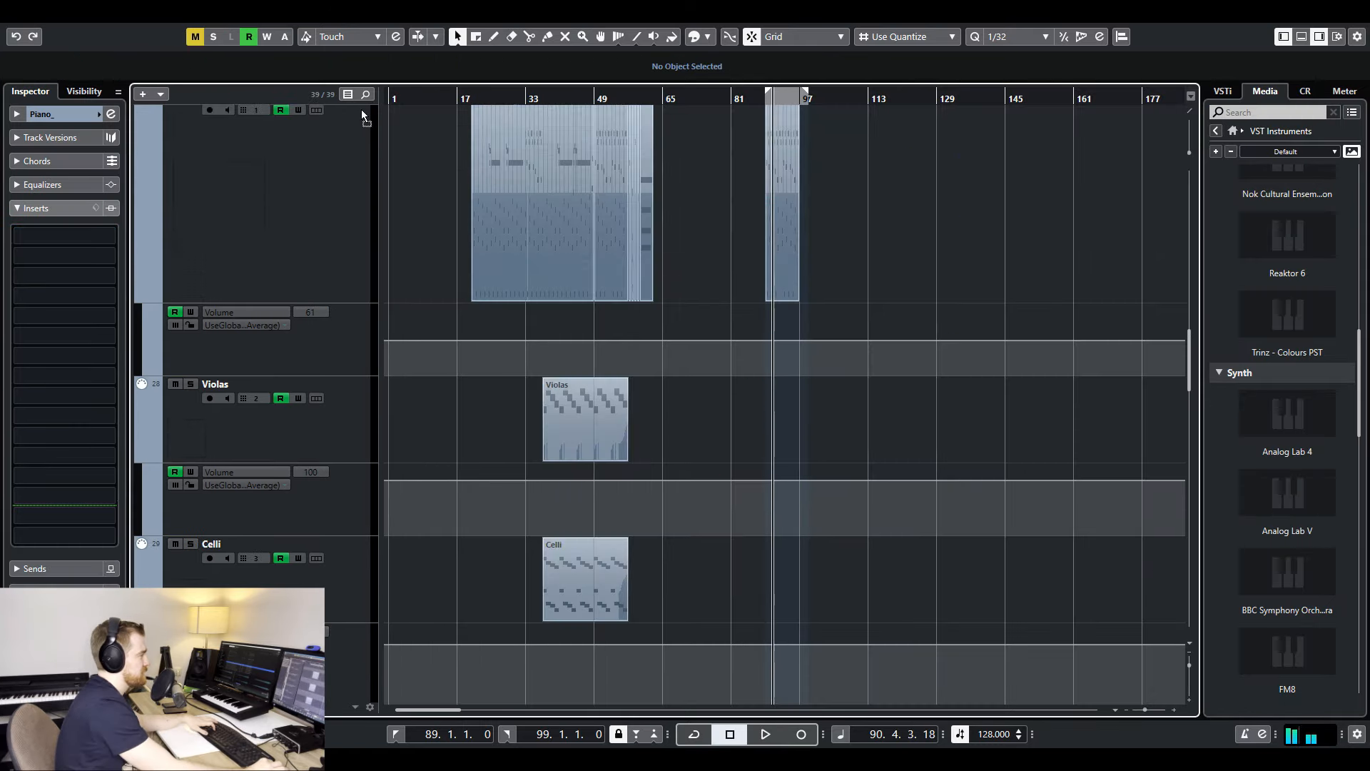
- Listen to the soloed Severance reference audio from around bar 49, and unsolo it to compare with the piano tracks
scroll(361, 111, "up", 10)
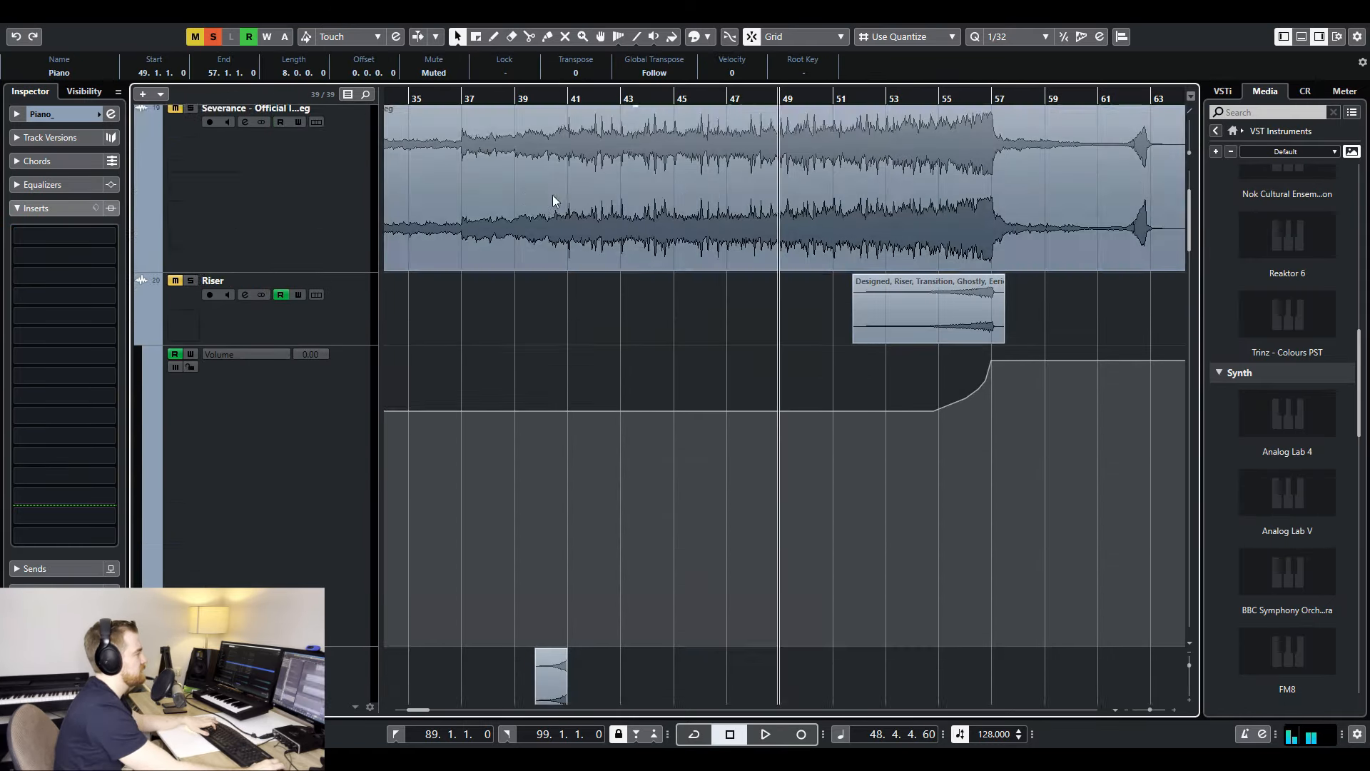
scroll(245, 331, "up", 3)
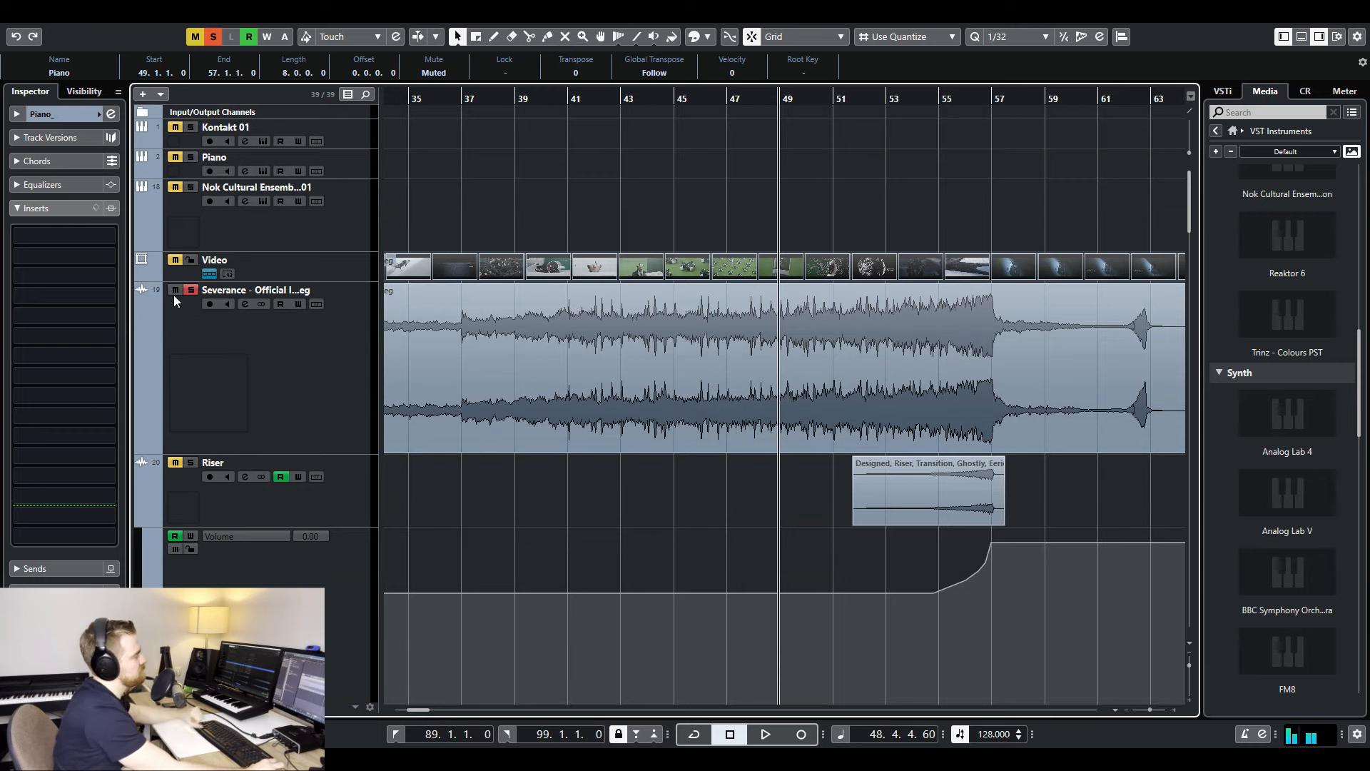
scroll(193, 303, "down", 10)
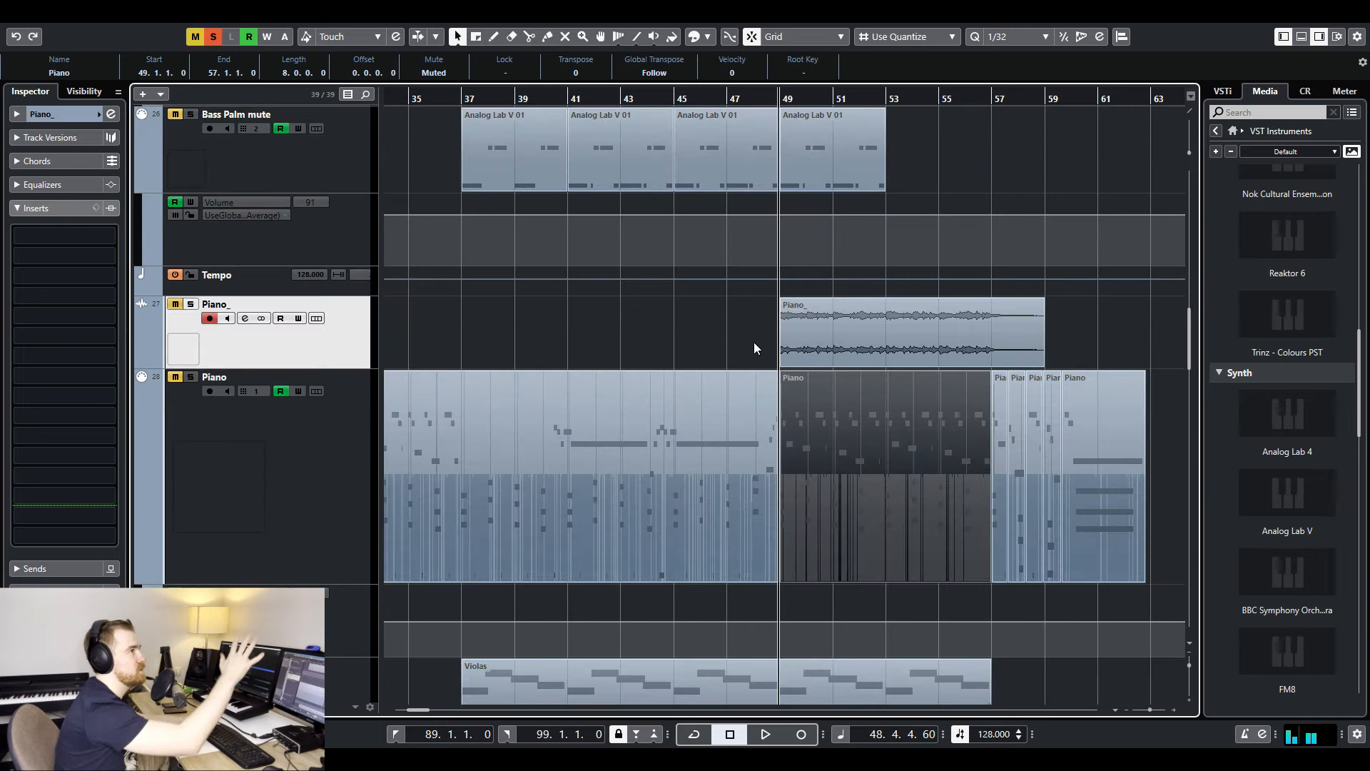
key("space")
scroll(191, 292, "up", 10)
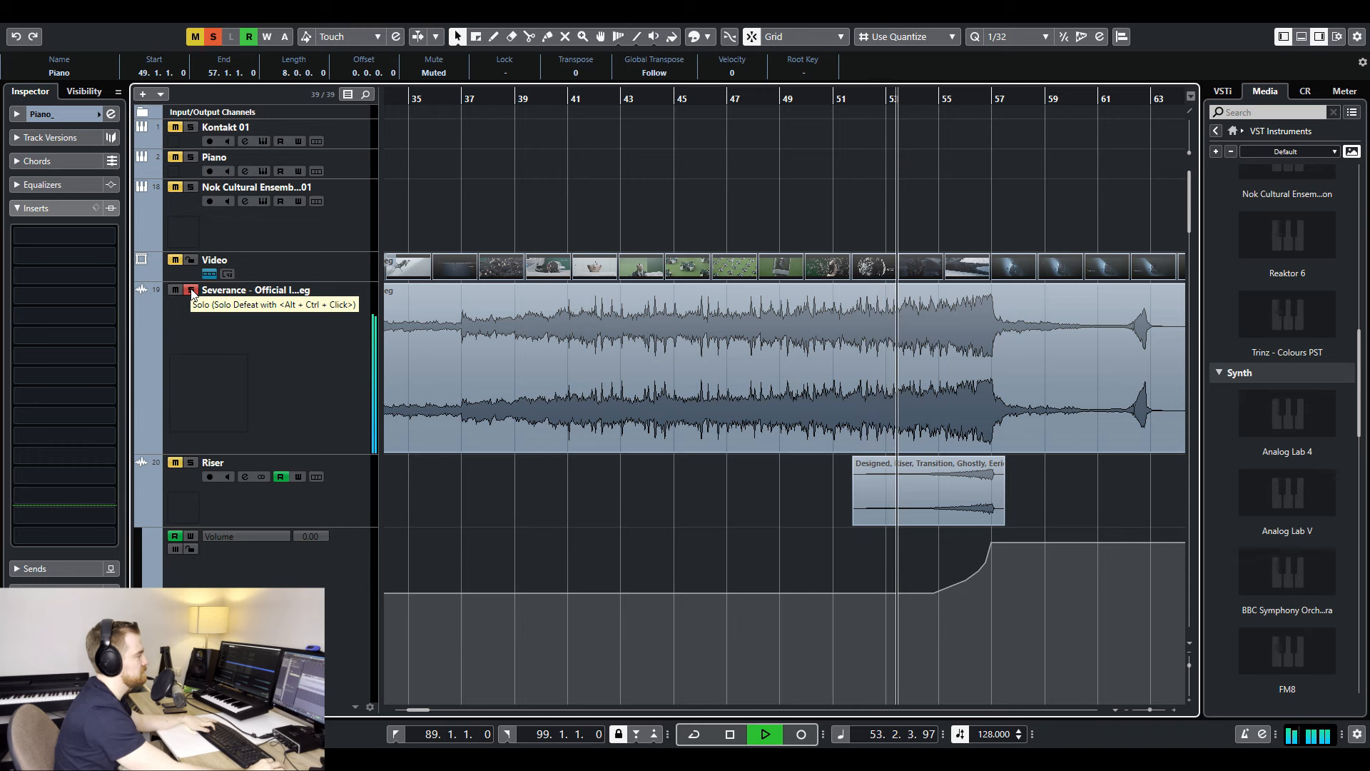
left_click(191, 290)
key("space")
scroll(894, 475, "down", 10)
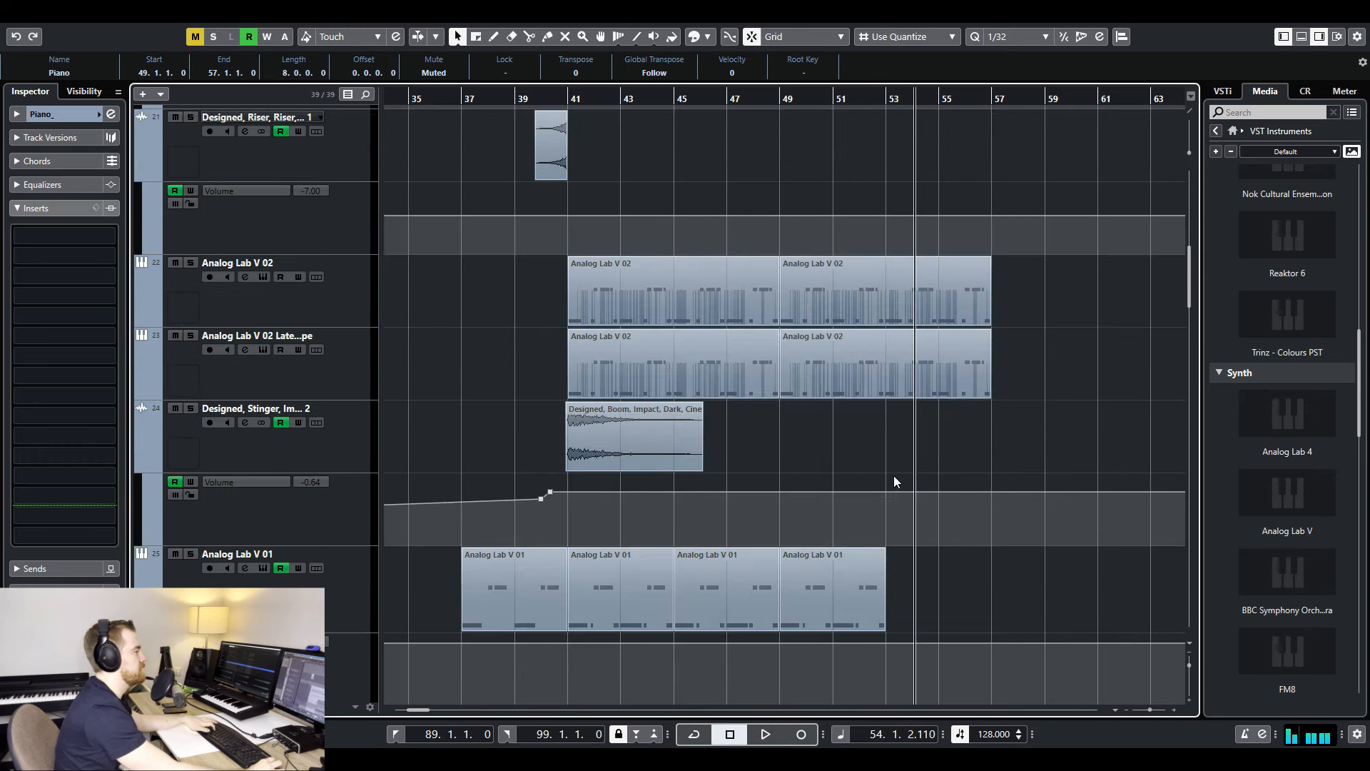
- Move the Piano_ audio clip so it starts at bar 53
key("h")
key("h")
key("h")
key("h")
left_click_drag(503, 367, 727, 344)
key("h")
key("h")
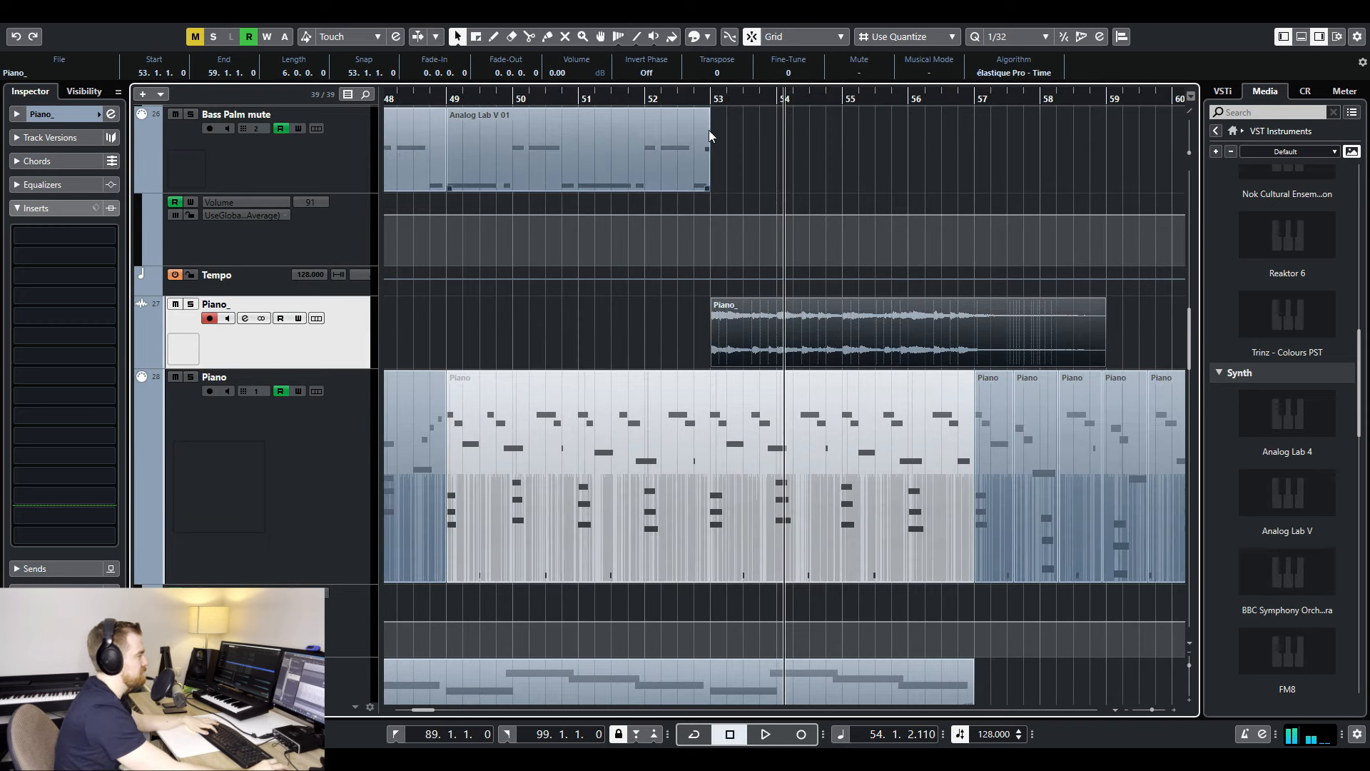
- Split the muted Piano part at bar 53 with the Split tool
left_click(696, 98)
key("g")
key("g")
key("g")
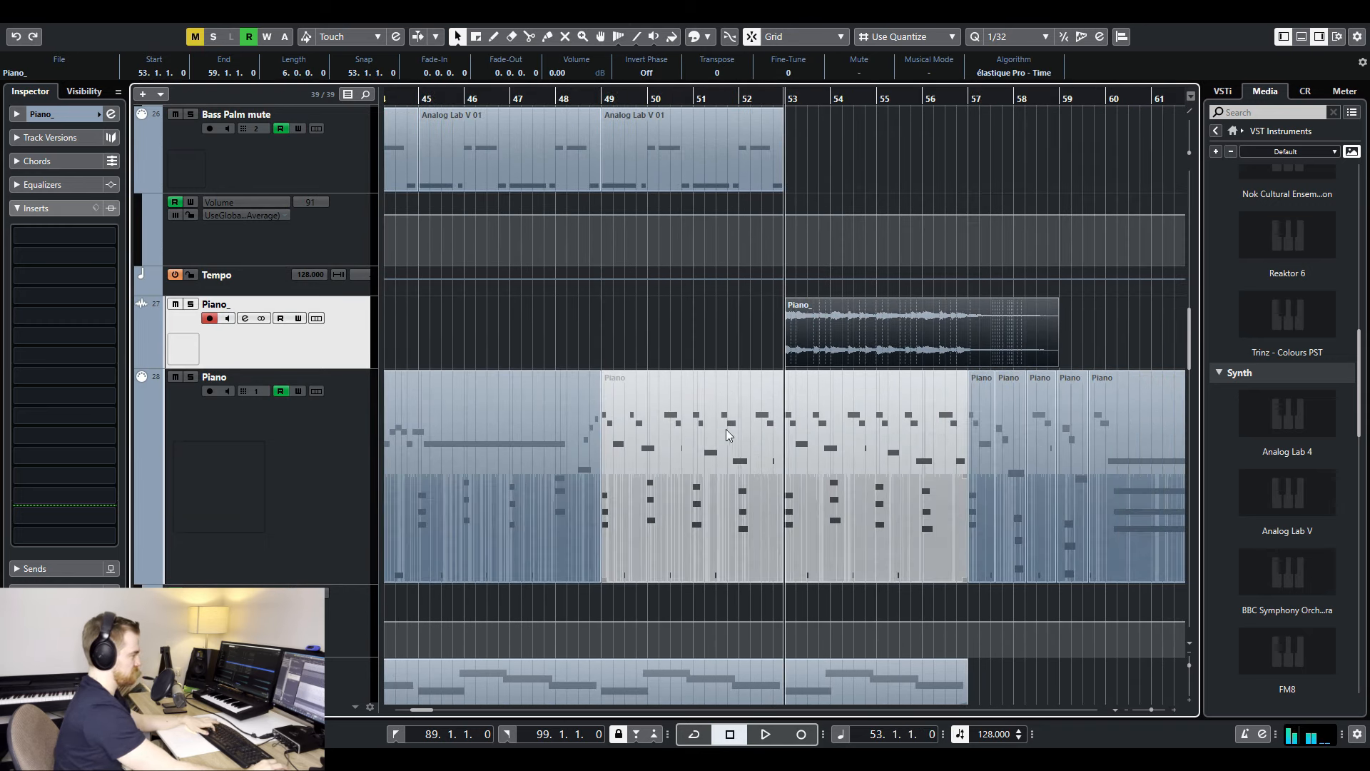
right_click(813, 475)
left_click(785, 478)
key("h")
key("h")
key("h")
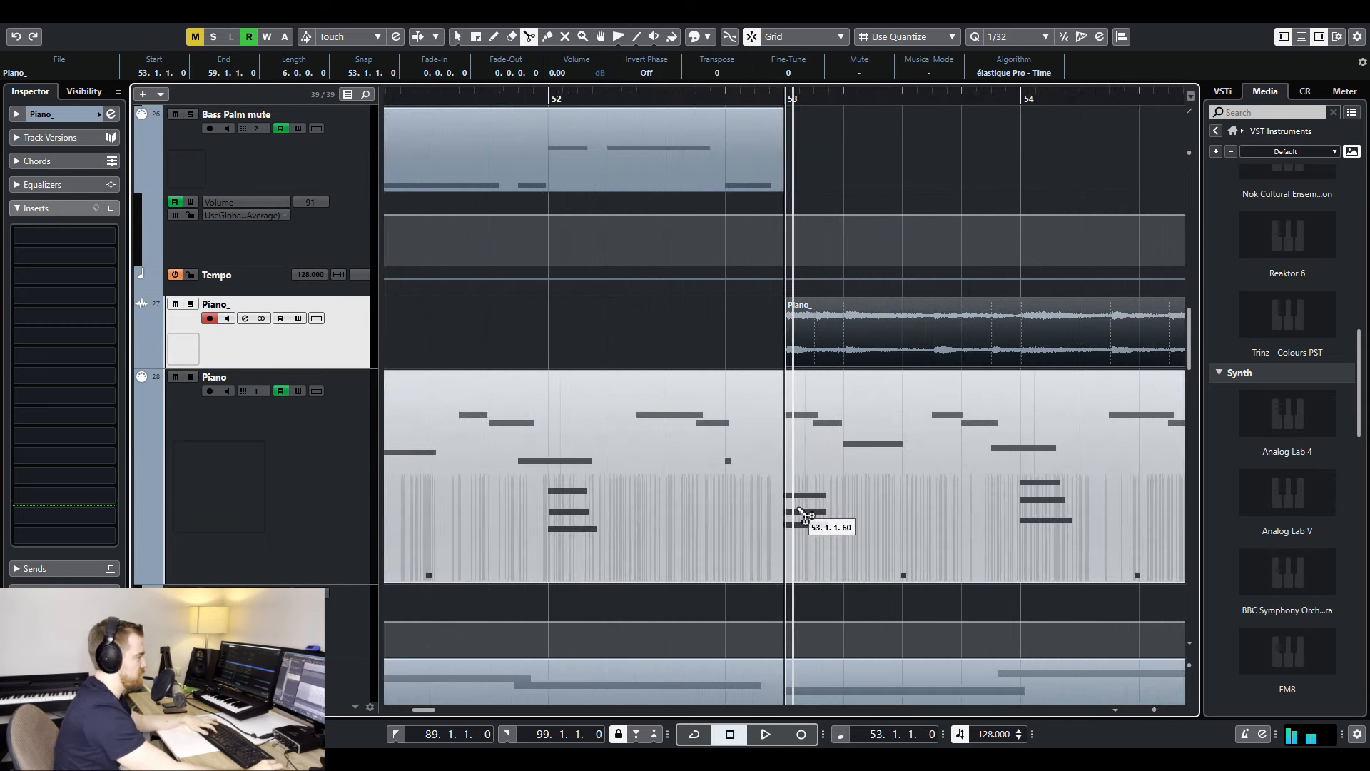
key("h")
key("g")
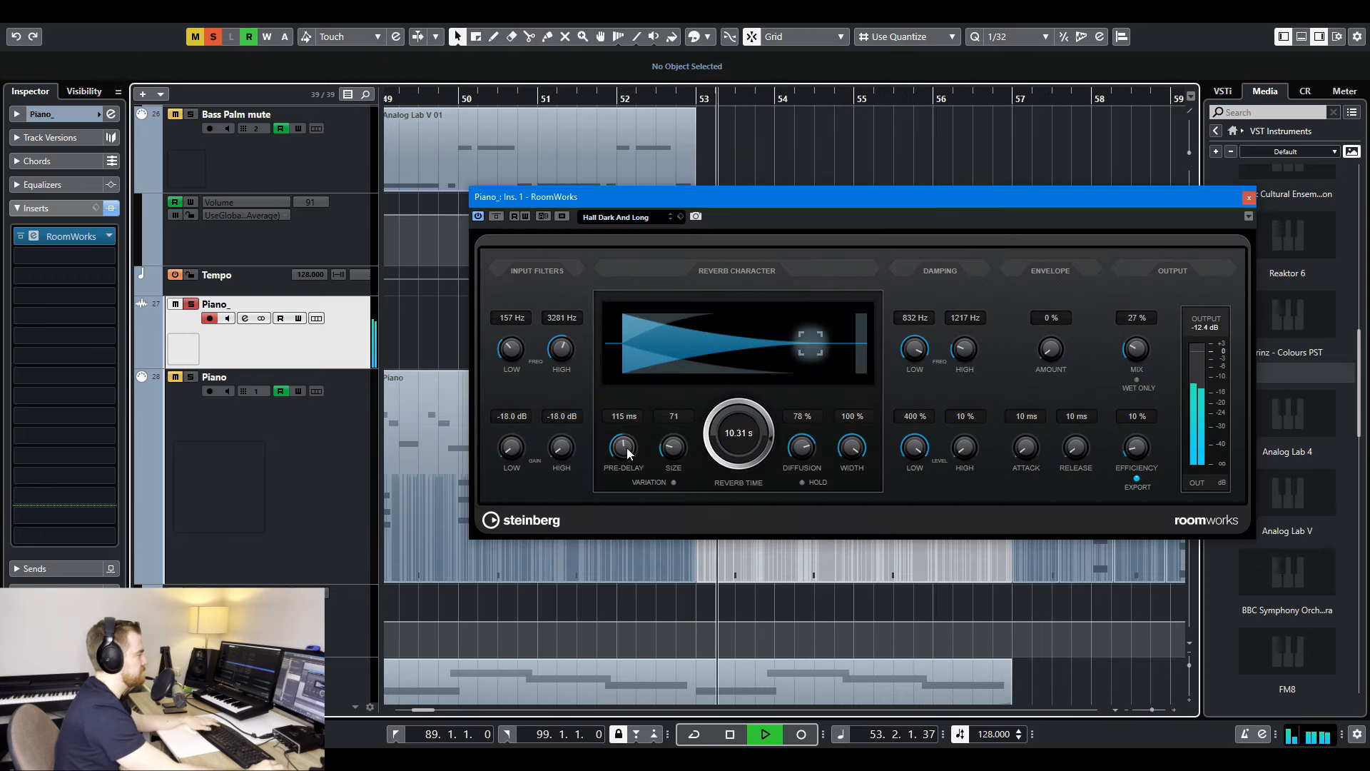
- Try pre-delay settings of 387 ms and 30 ms in the Piano_ track's RoomWorks reverb during playback
left_click_drag(628, 453, 638, 340)
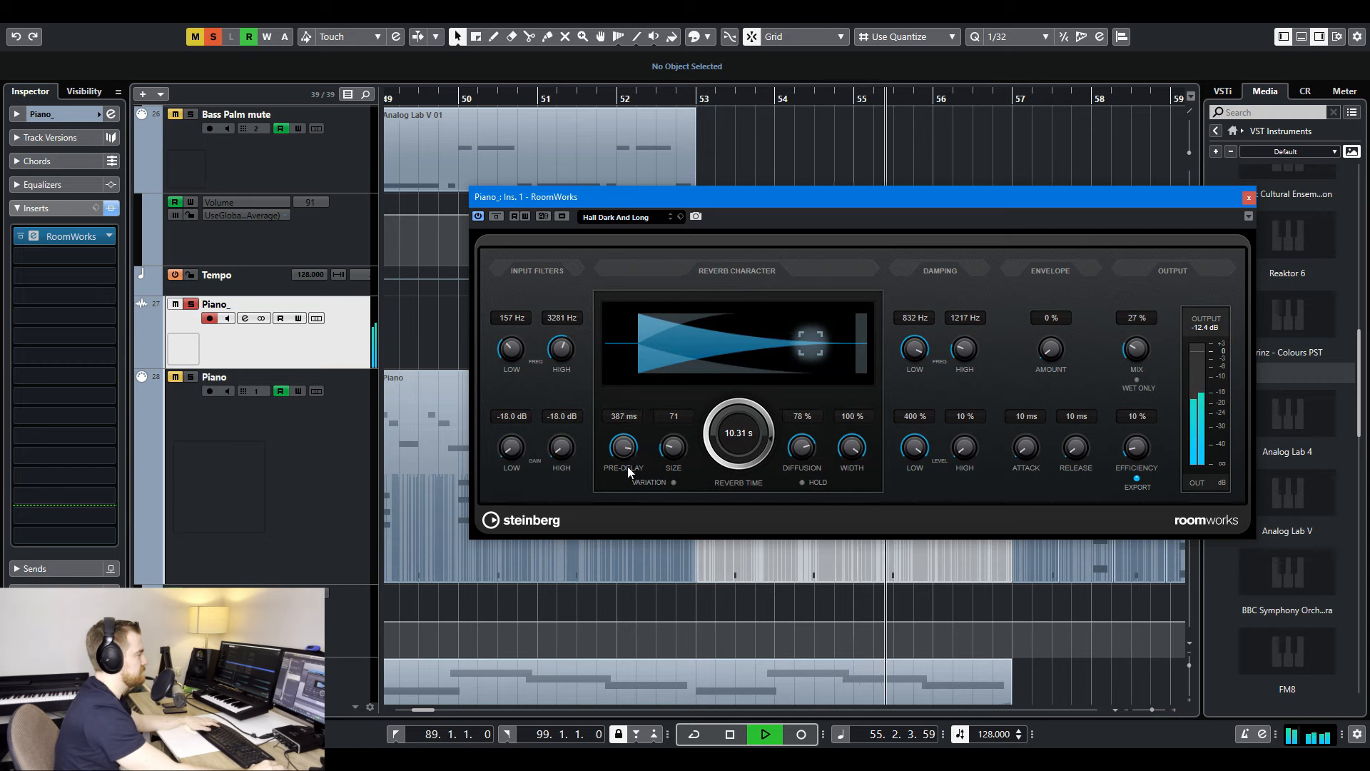
left_click_drag(628, 465, 631, 456)
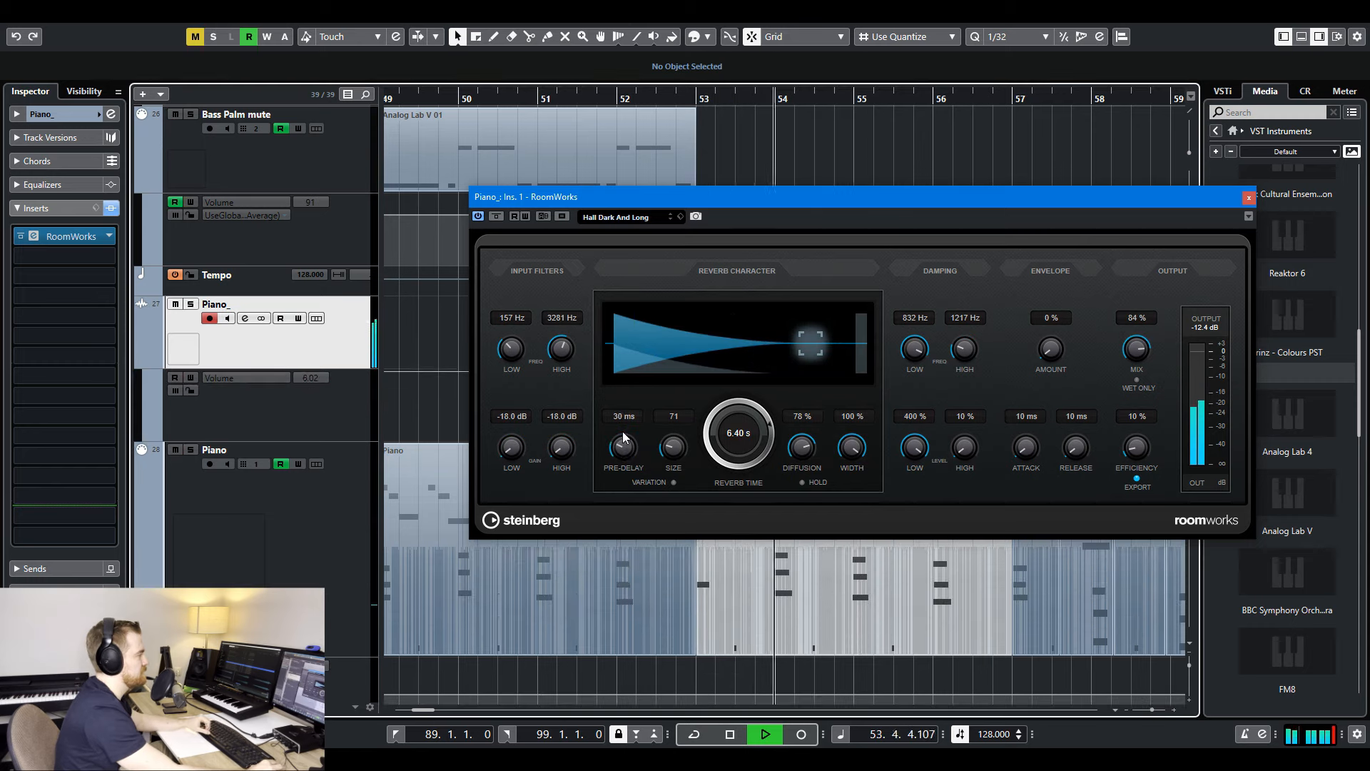
left_click_drag(623, 437, 620, 458)
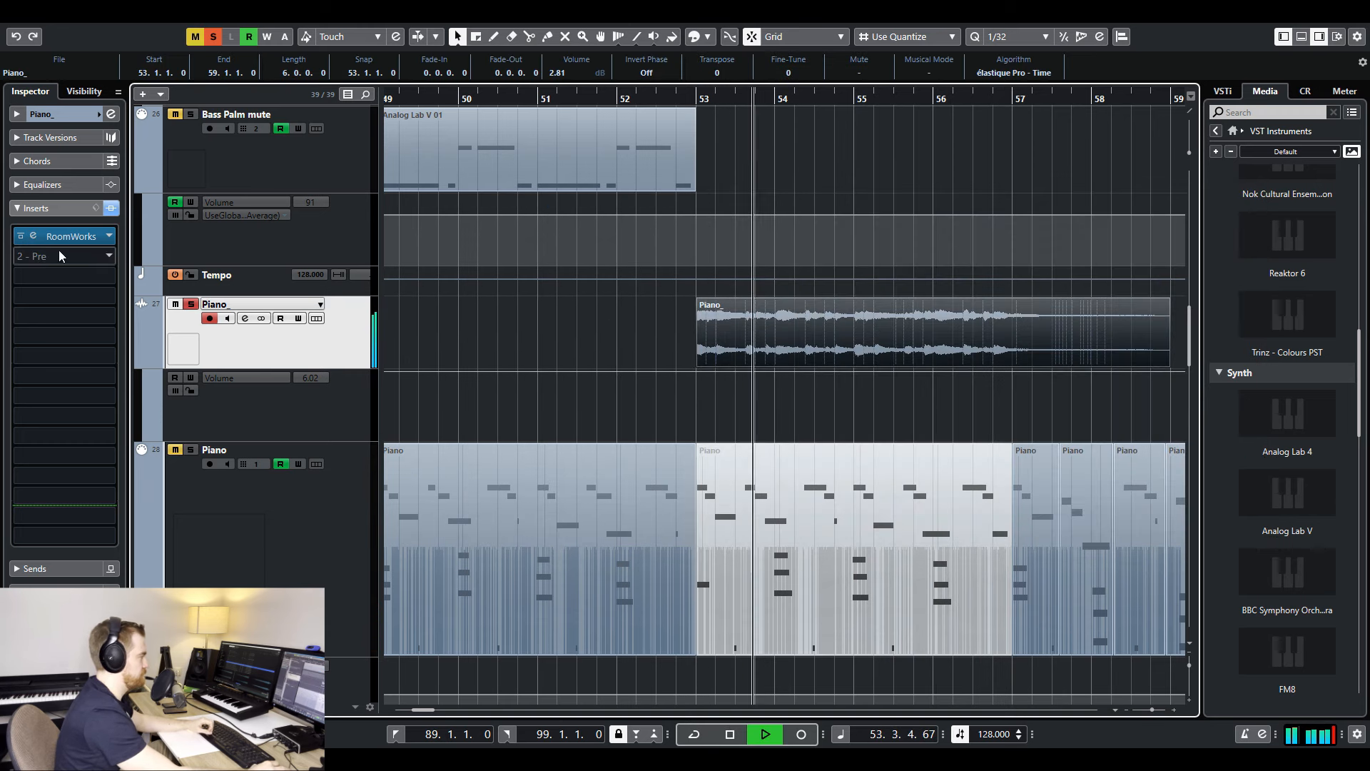
- Set the reverb time of the Piano_ track's RoomWorks to 5.76 s
left_click(33, 236)
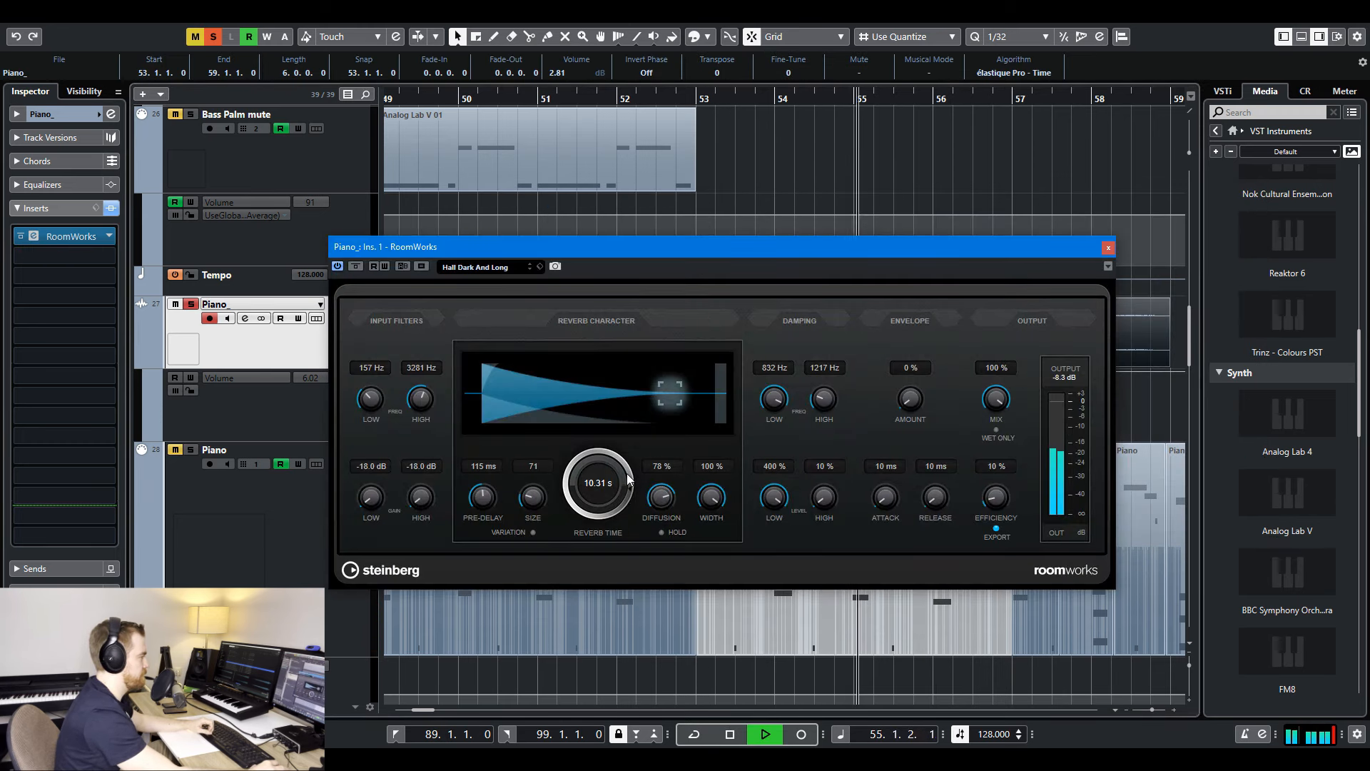
left_click_drag(631, 493, 691, 499)
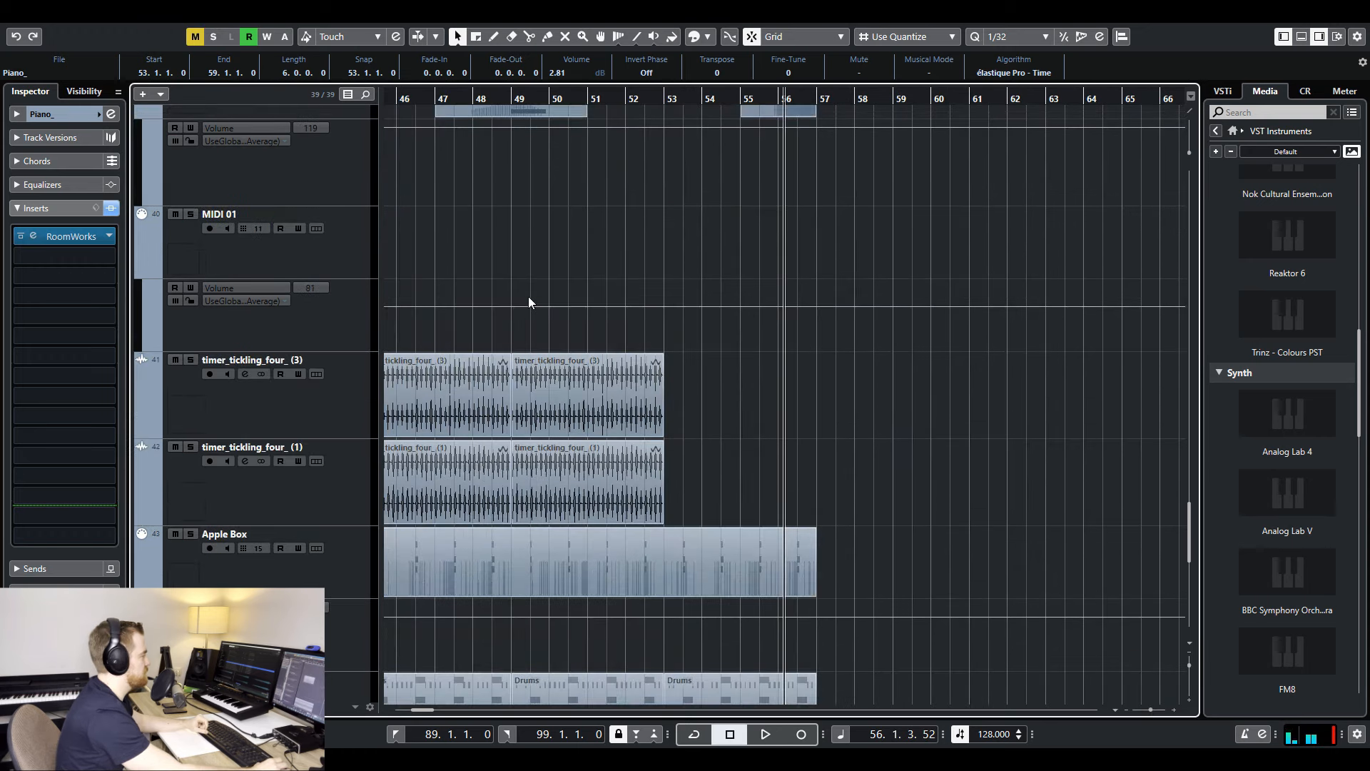
scroll(500, 342, "down", 3)
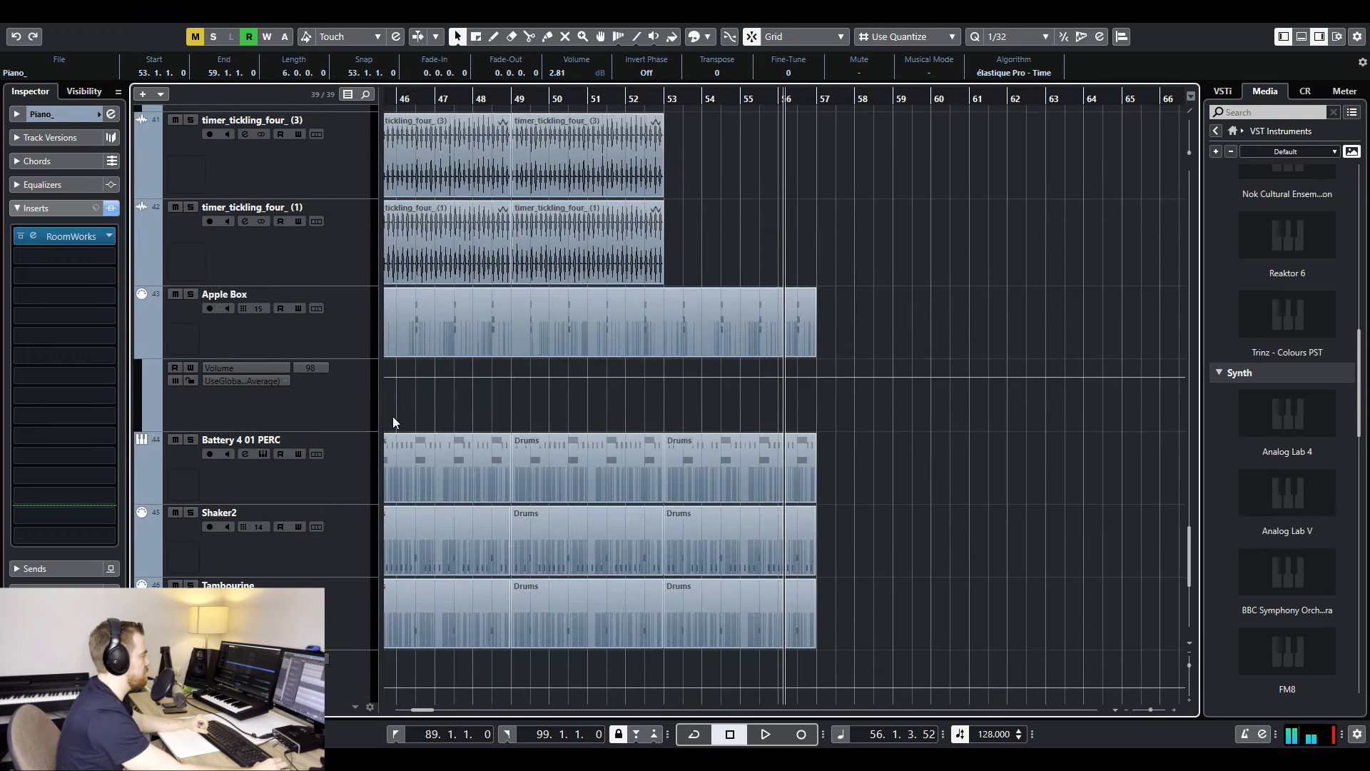
scroll(542, 328, "up", 10)
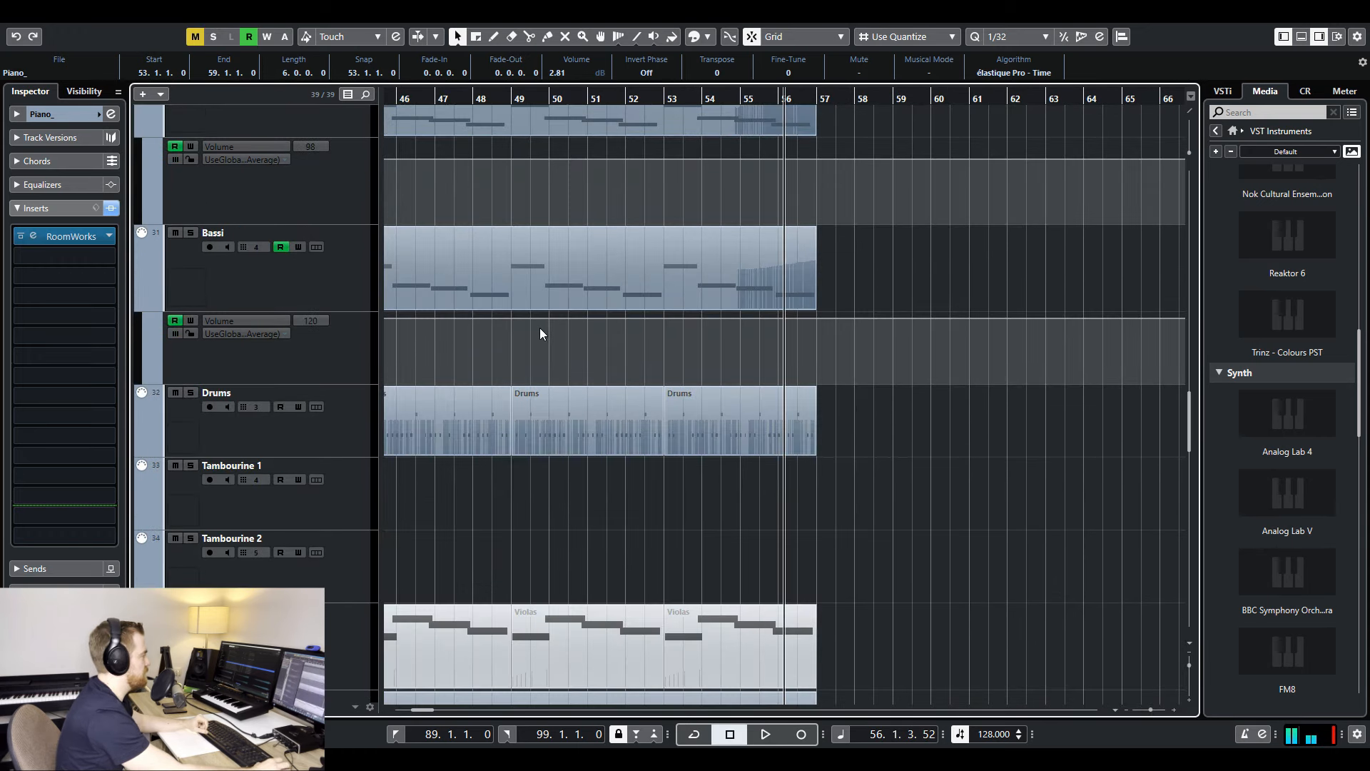
scroll(540, 323, "up", 15)
scroll(528, 342, "down", 15)
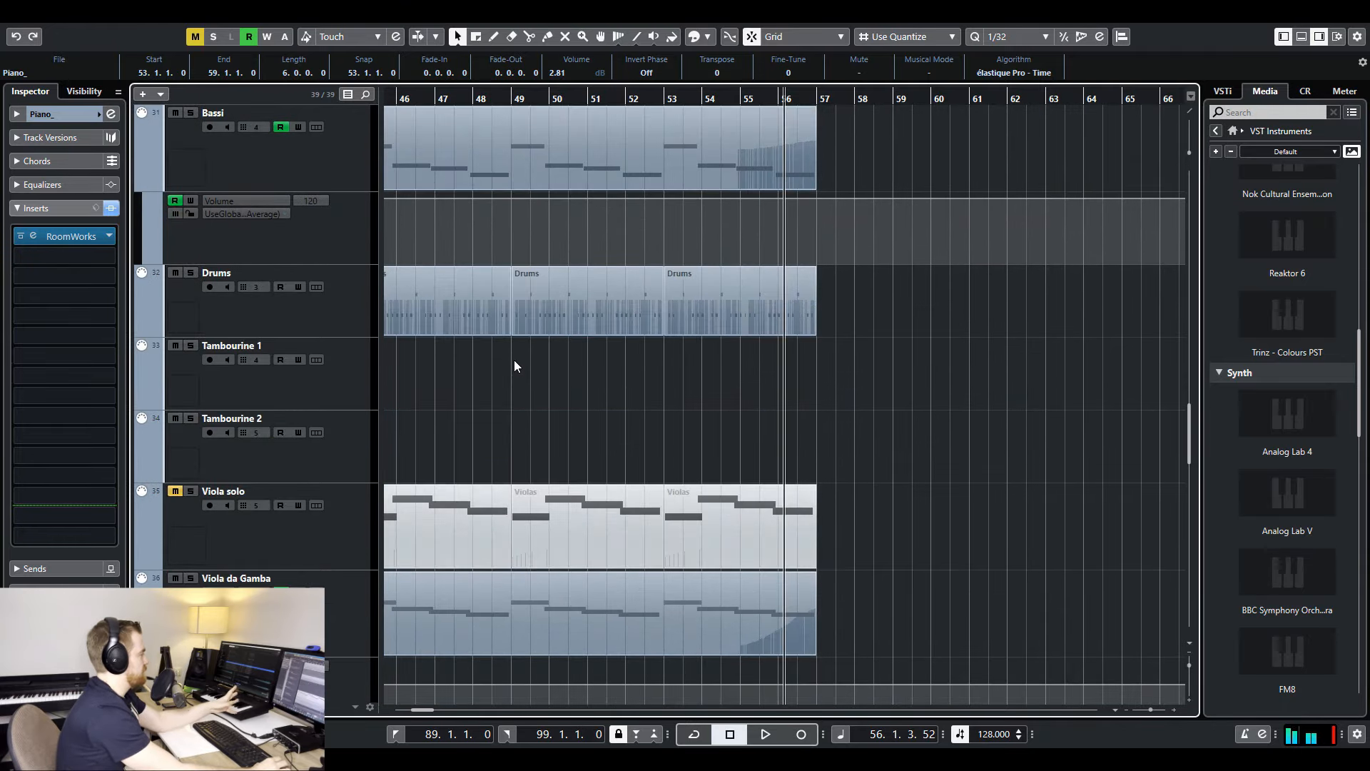
scroll(512, 364, "down", 10)
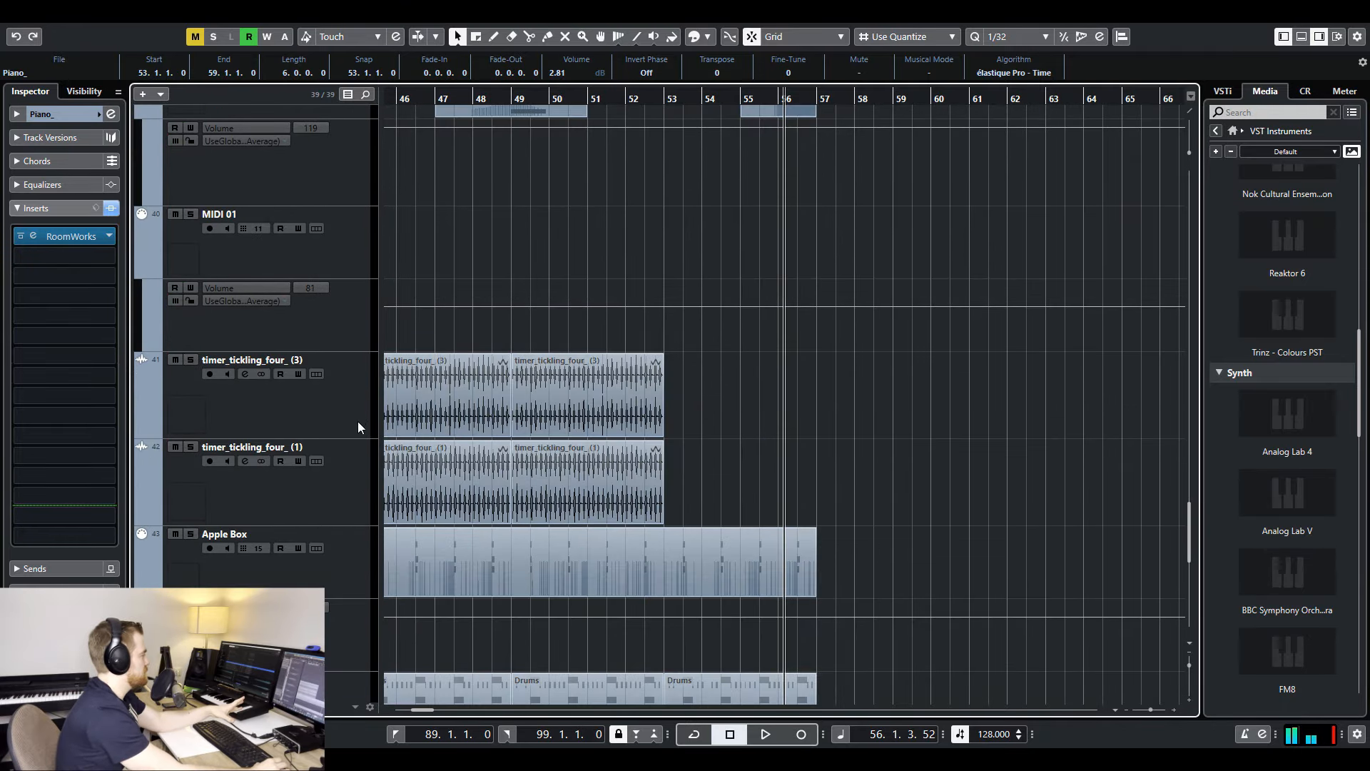
scroll(369, 442, "down", 8)
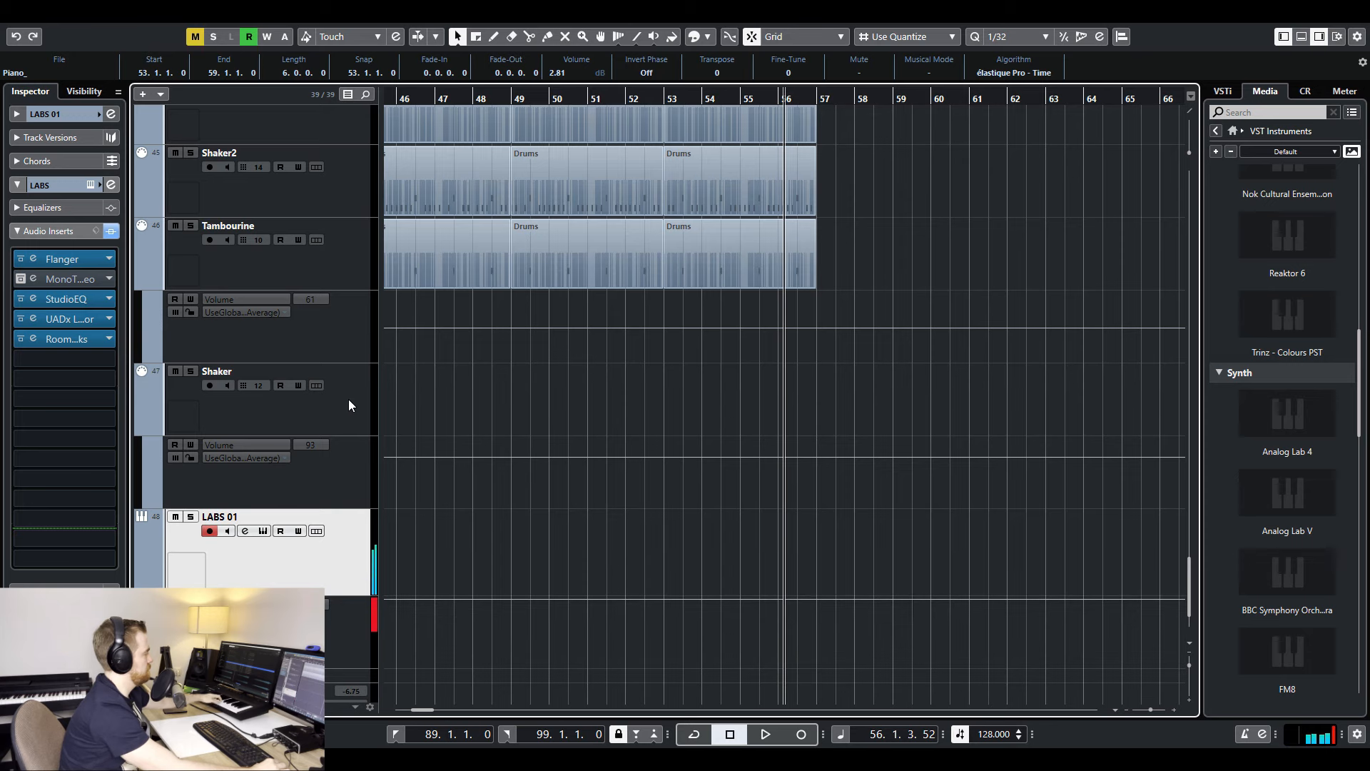
- Select the muted Piano part that starts at bar 53 and move the playback position to bar 53
left_click(771, 481)
key("g")
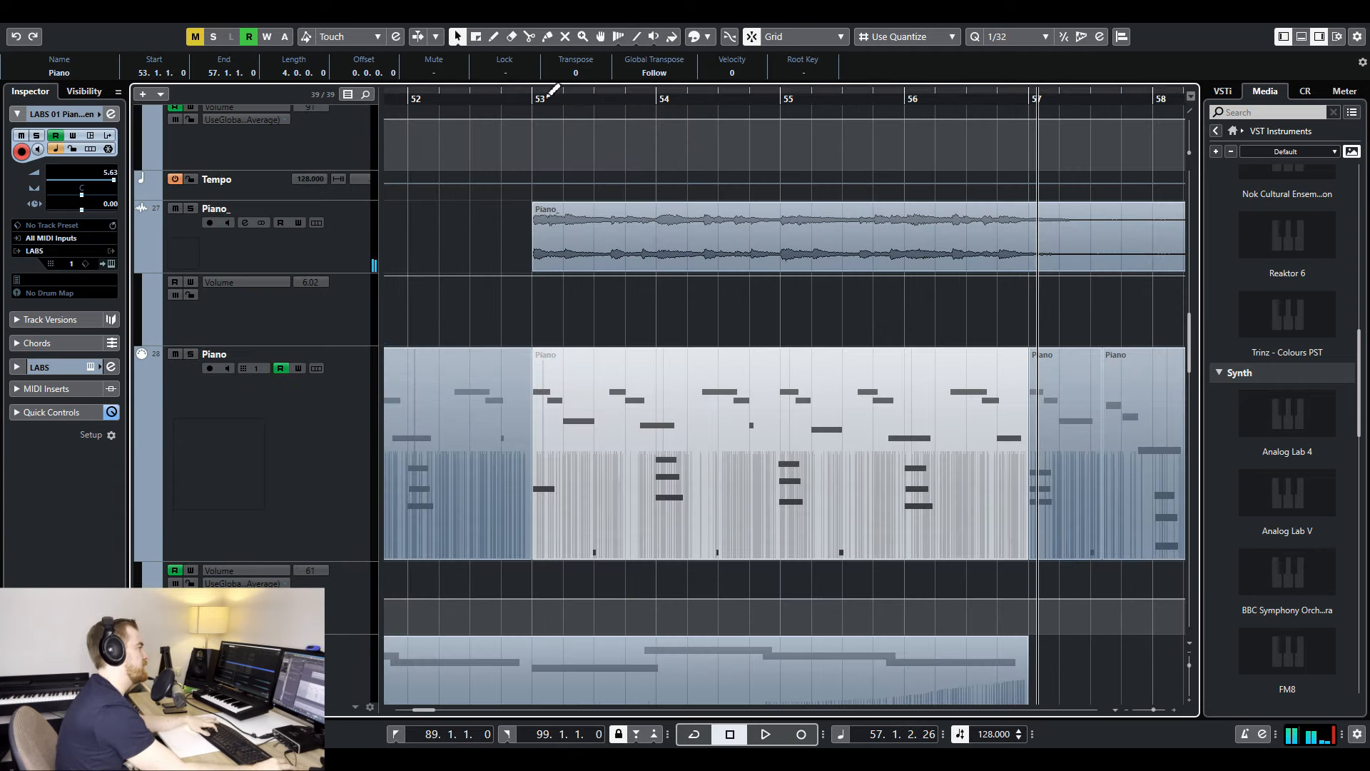
left_click_drag(553, 91, 638, 135)
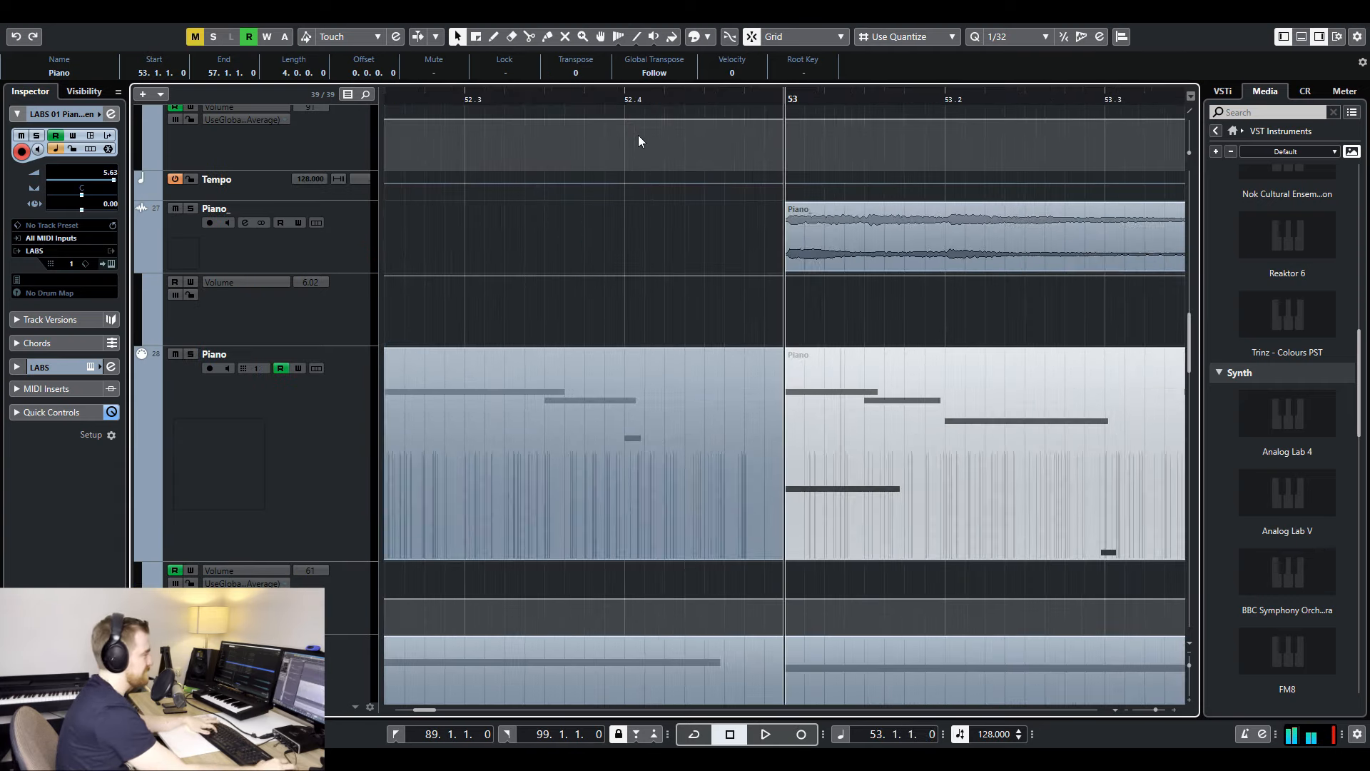
- Open the RoomWorks reverb inserted on the Piano_ audio track
left_click(360, 242)
left_click(41, 327)
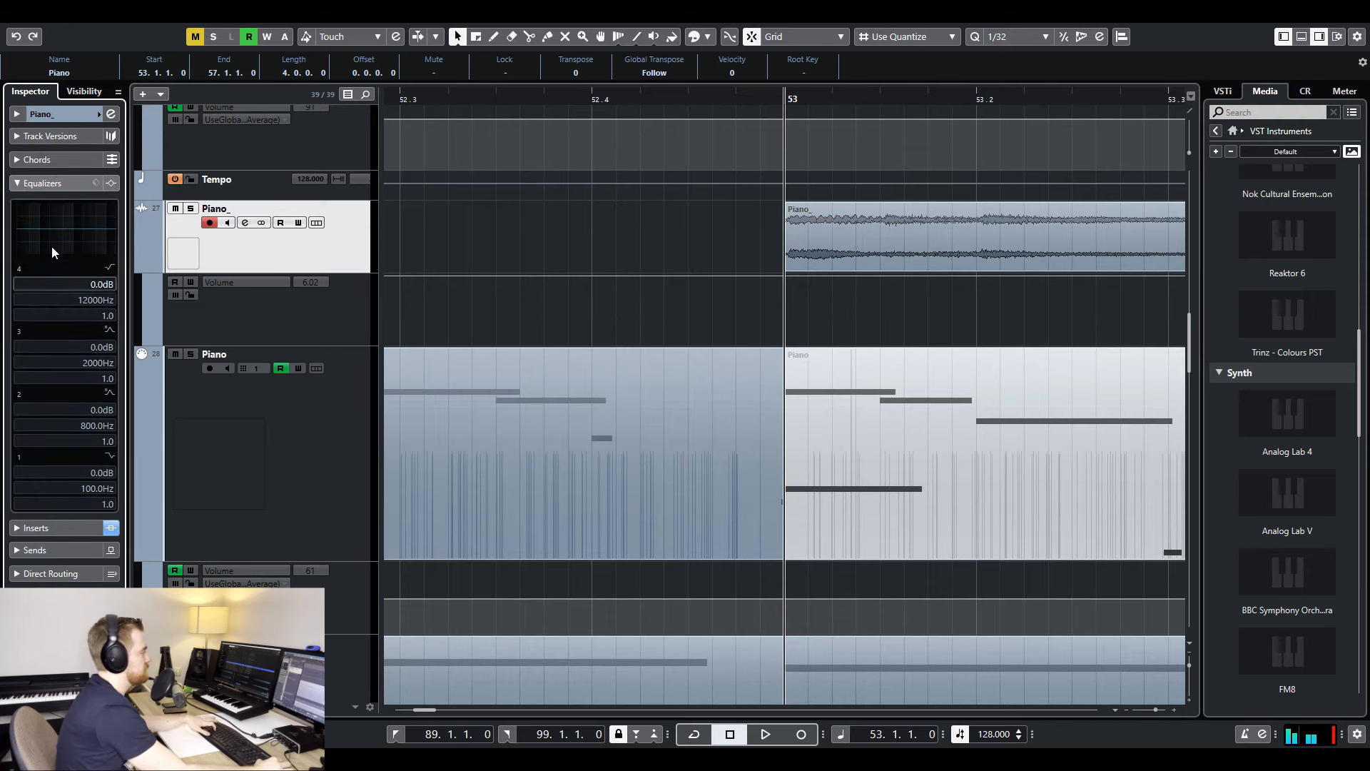
left_click(54, 182)
left_click(60, 205)
left_click(74, 234)
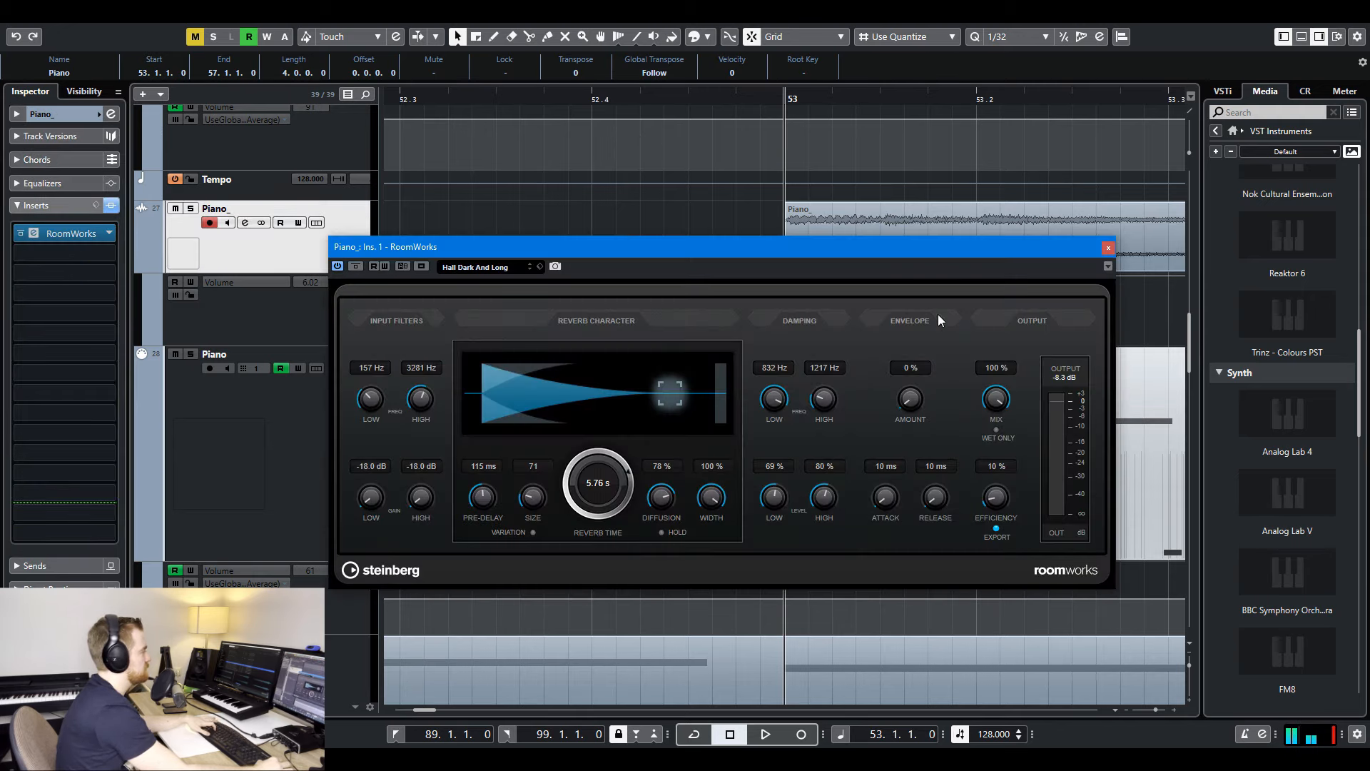
left_click_drag(956, 252, 1009, 273)
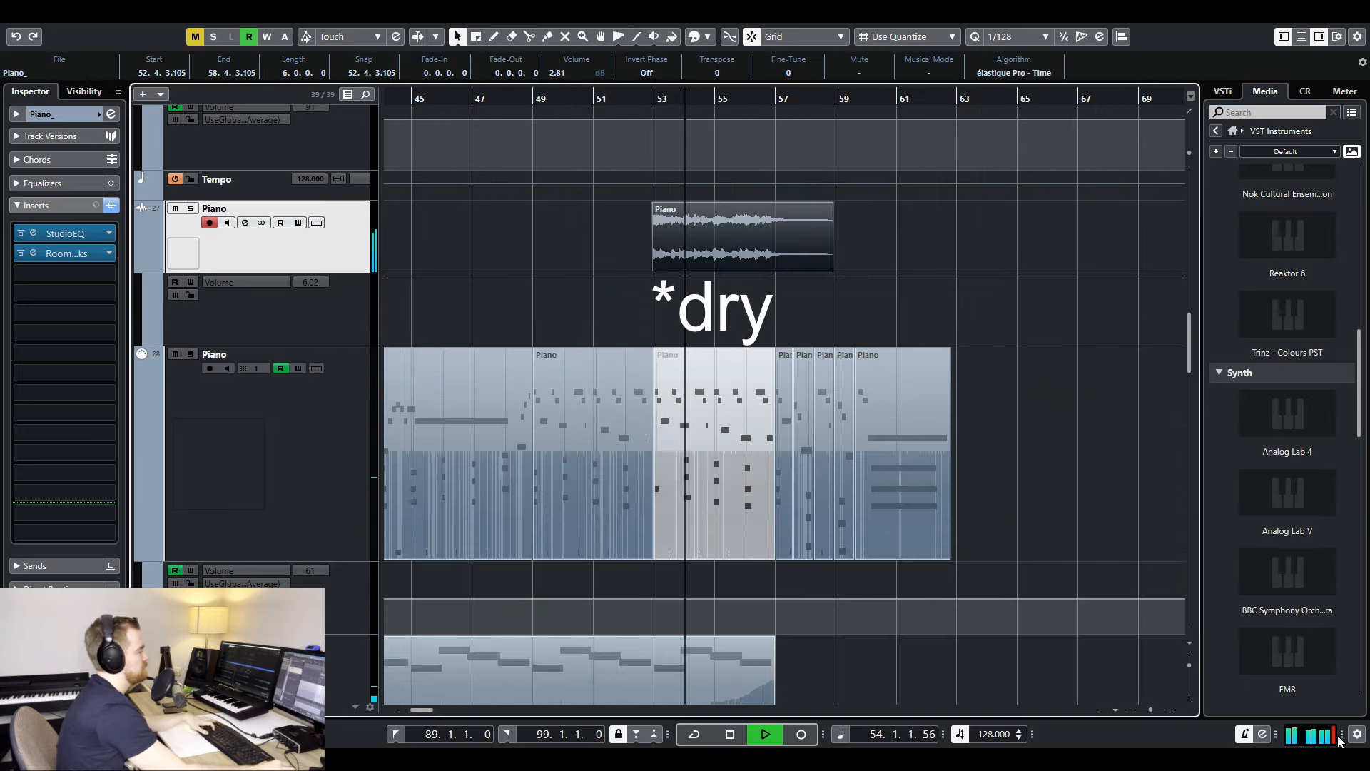
- Clear the event selection and listen to the full mix from the Piano_ clip through bar 57
left_click(872, 217)
key("g")
key("g")
scroll(872, 227, "up", 5)
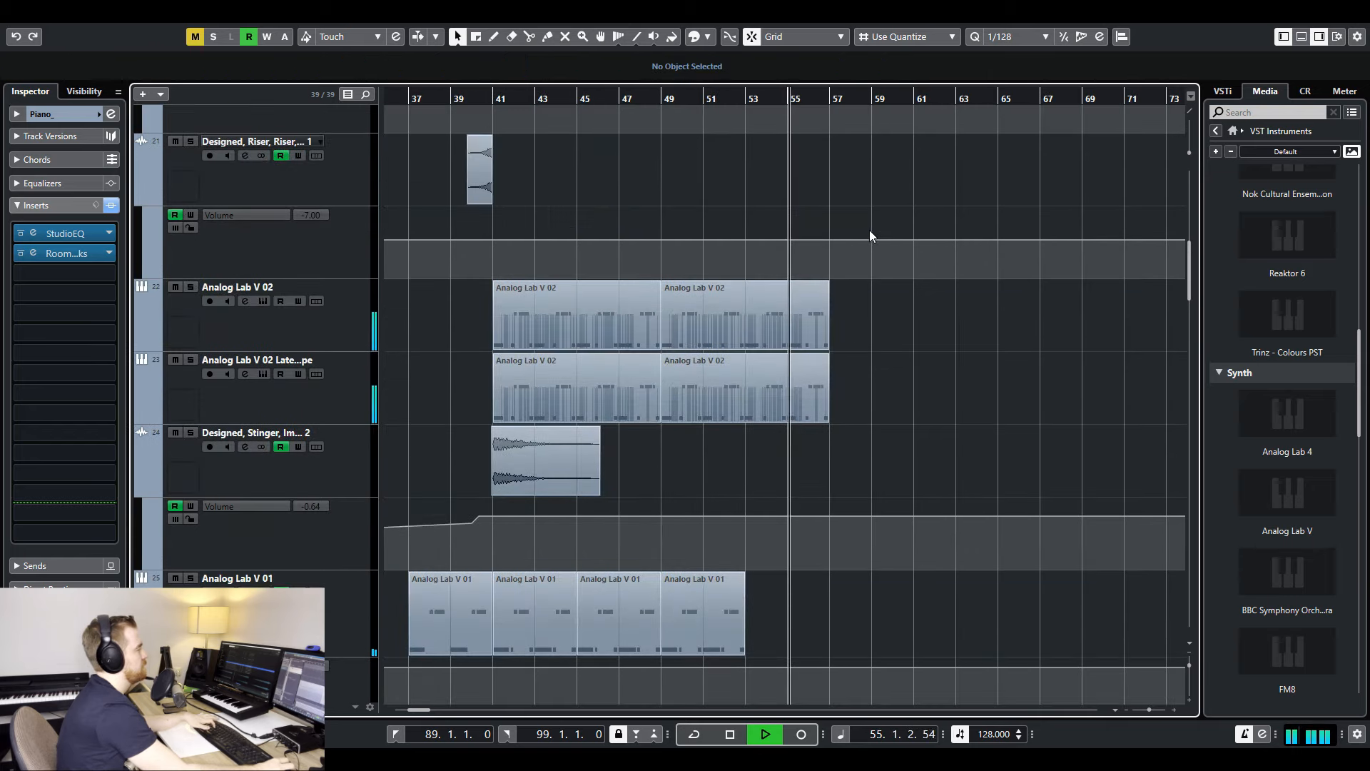
key("g")
scroll(872, 222, "up", 5)
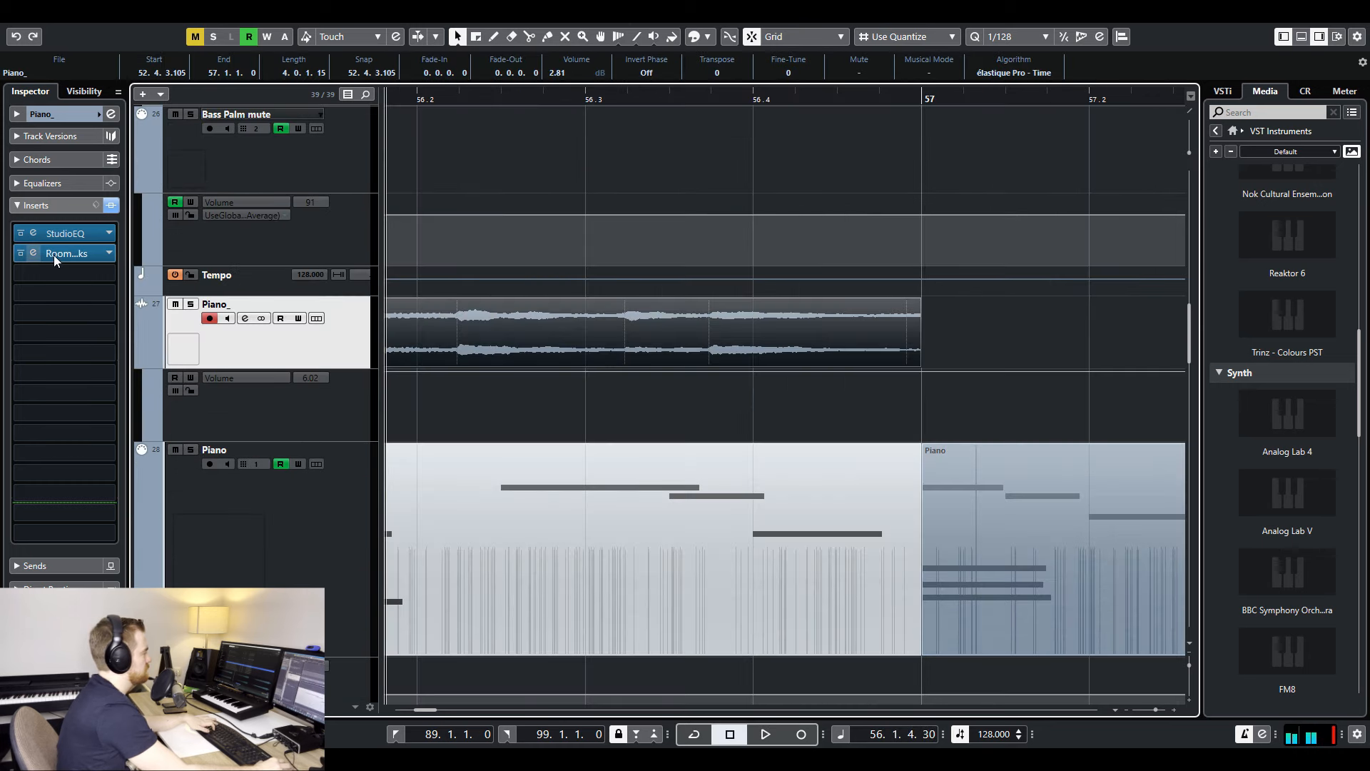
- Add an automation lane for the RoomWorks bypass parameter on the Piano_ track
right_click(54, 254)
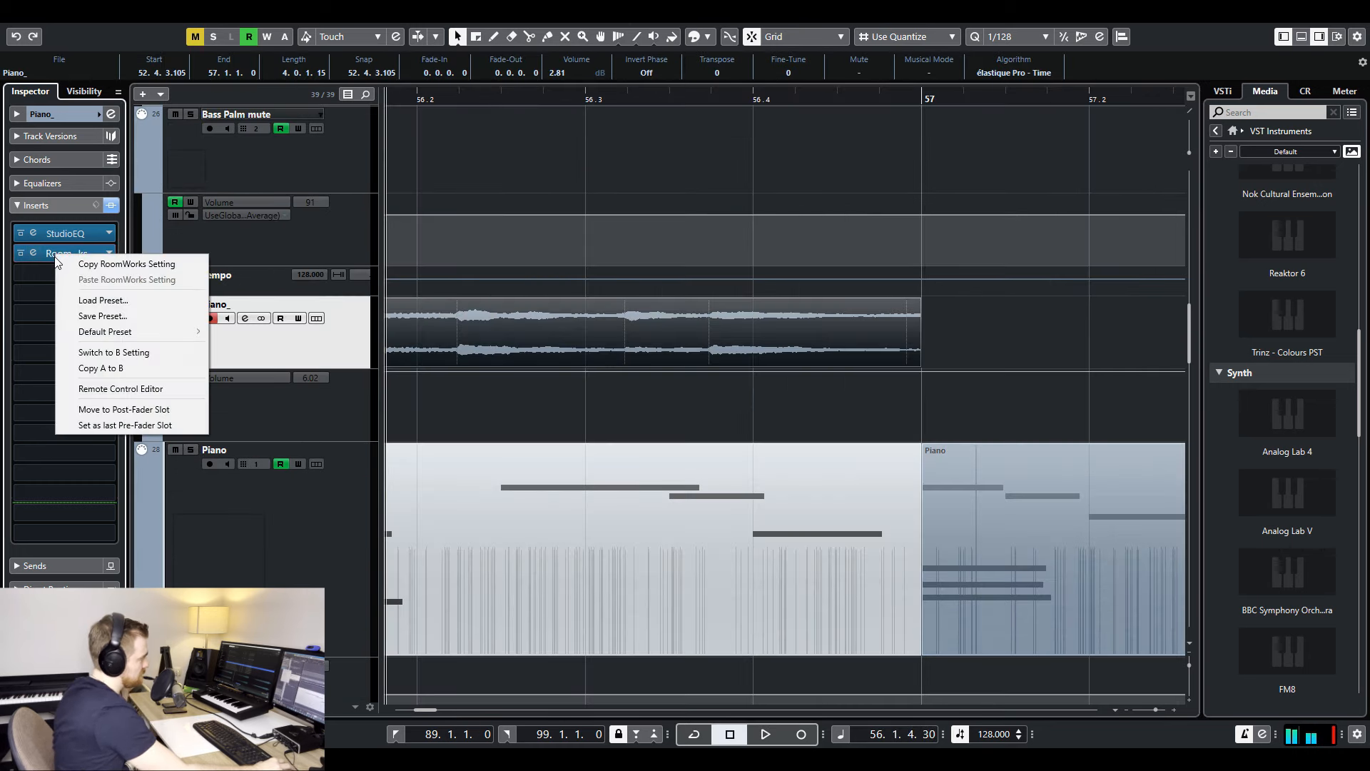
left_click(650, 385)
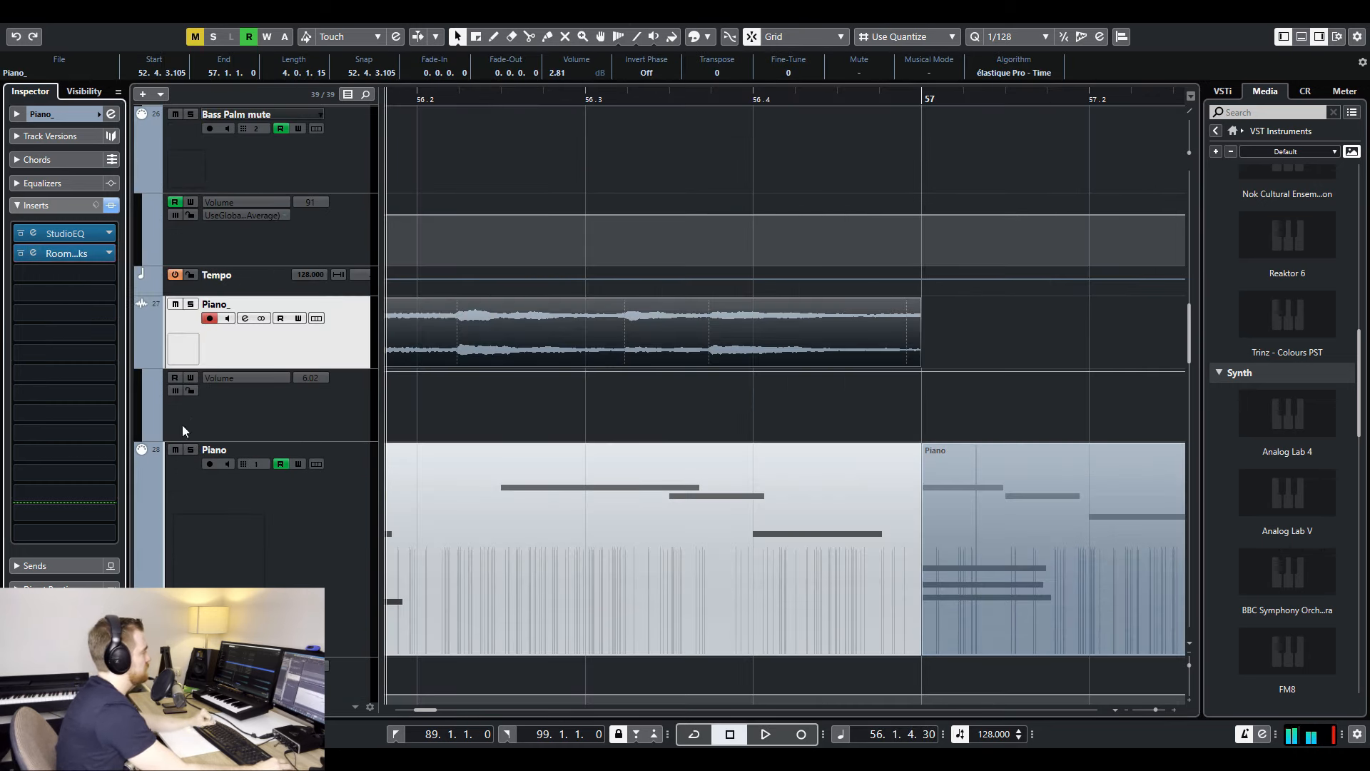
left_click(148, 434)
left_click(262, 448)
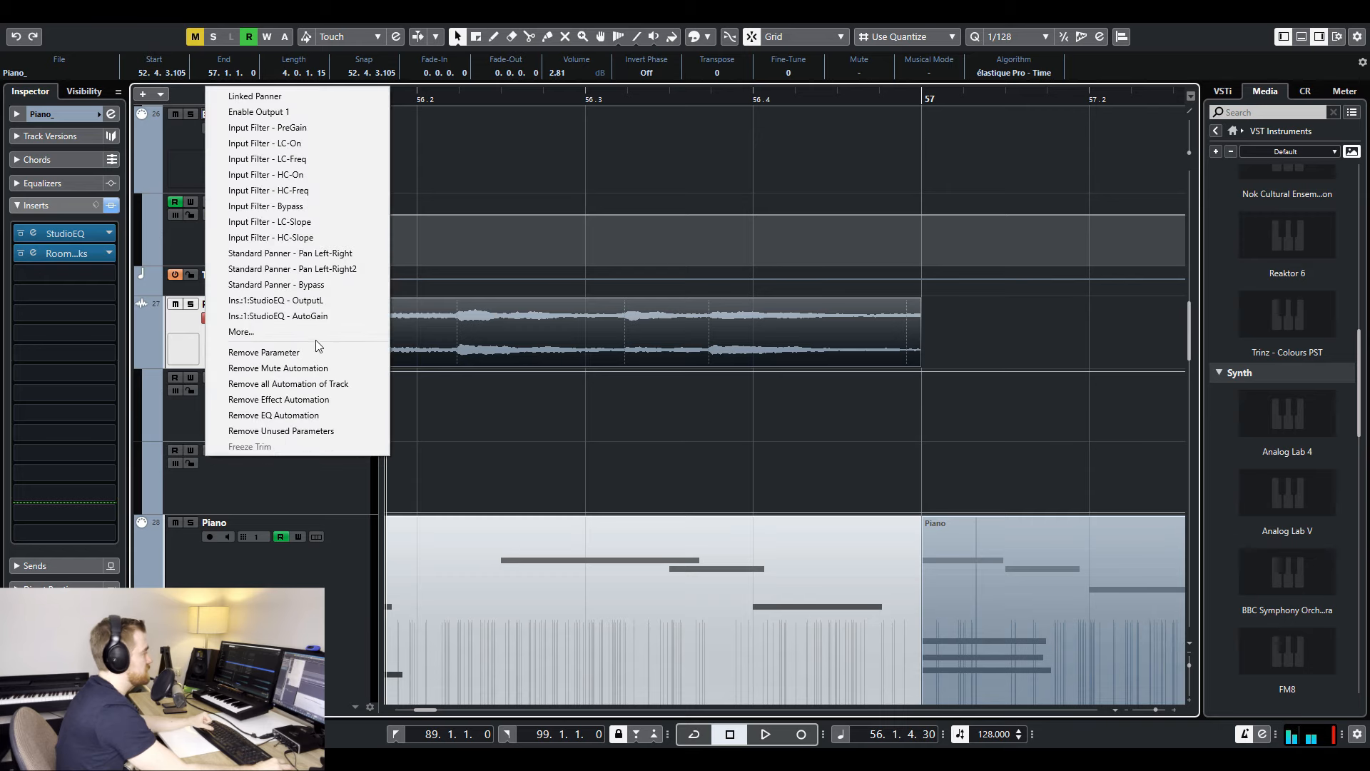
left_click(240, 332)
left_click_drag(382, 231, 892, 167)
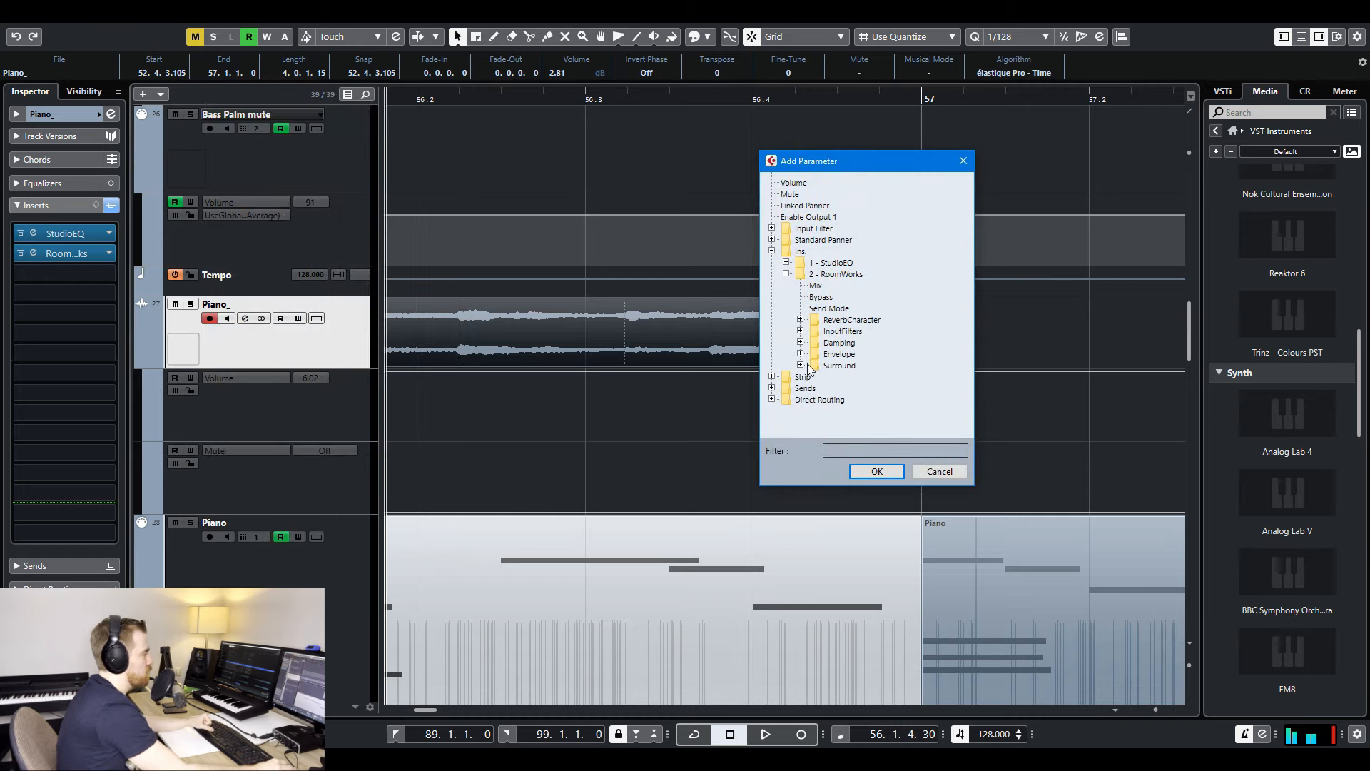
left_click(877, 471)
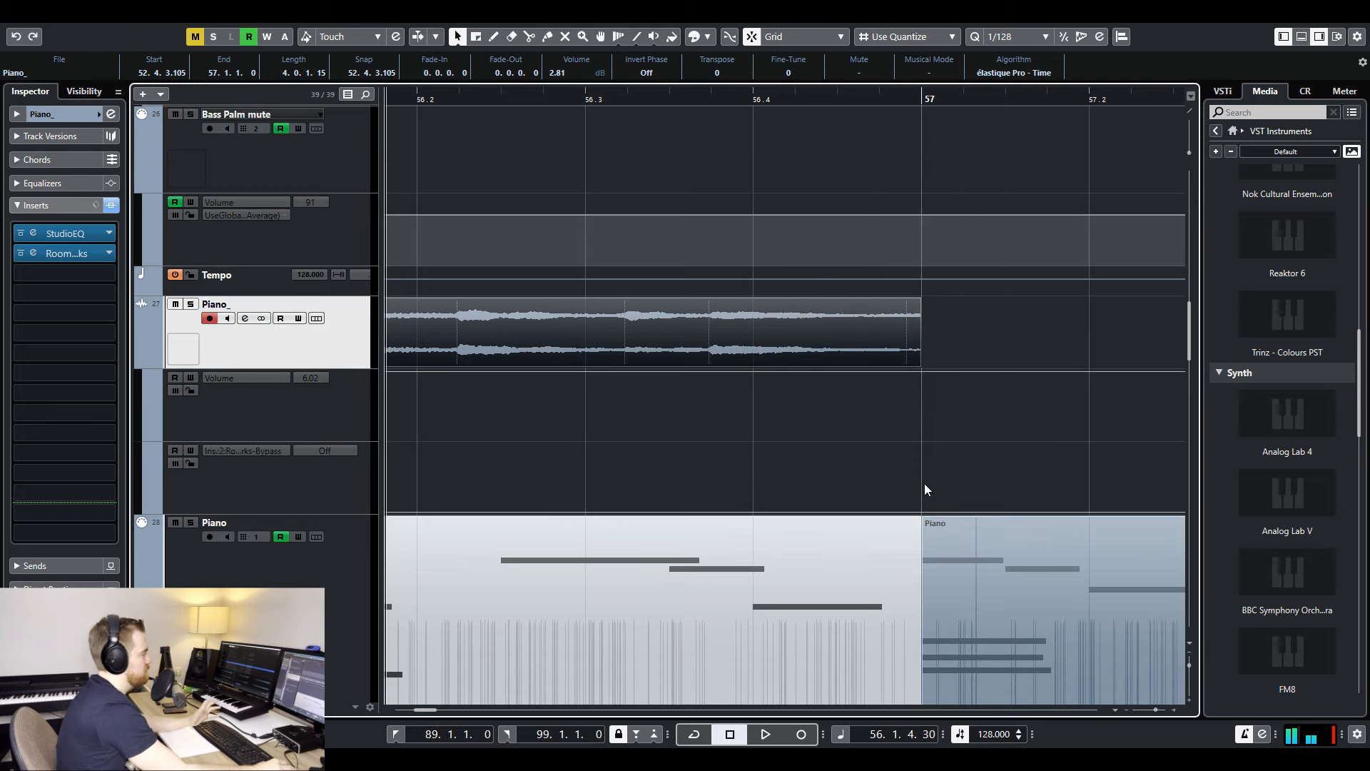
- Automate the Piano_ track's RoomWorks bypass to switch on at bar 57 and play through the transition
key("space")
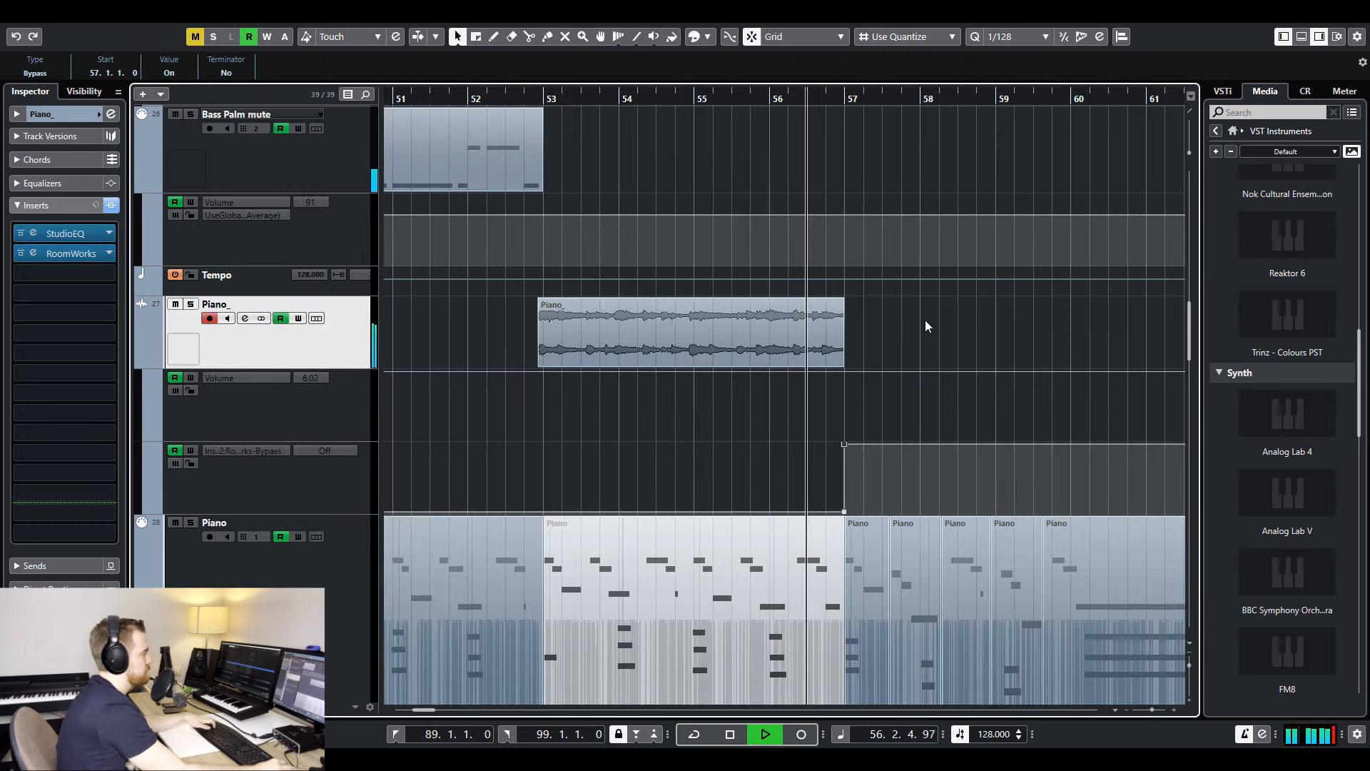
left_click(922, 324)
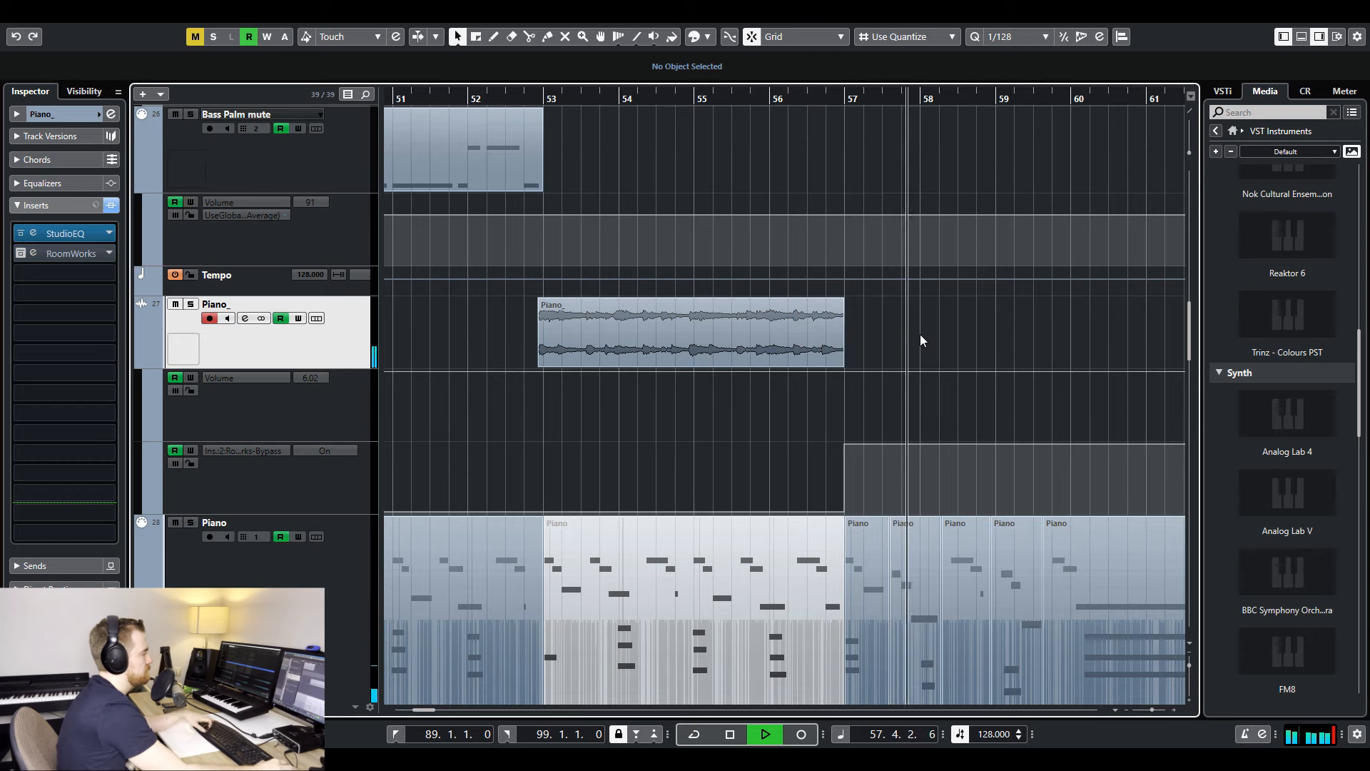
key("g")
key("g")
key("g")
key("g")
key("g")
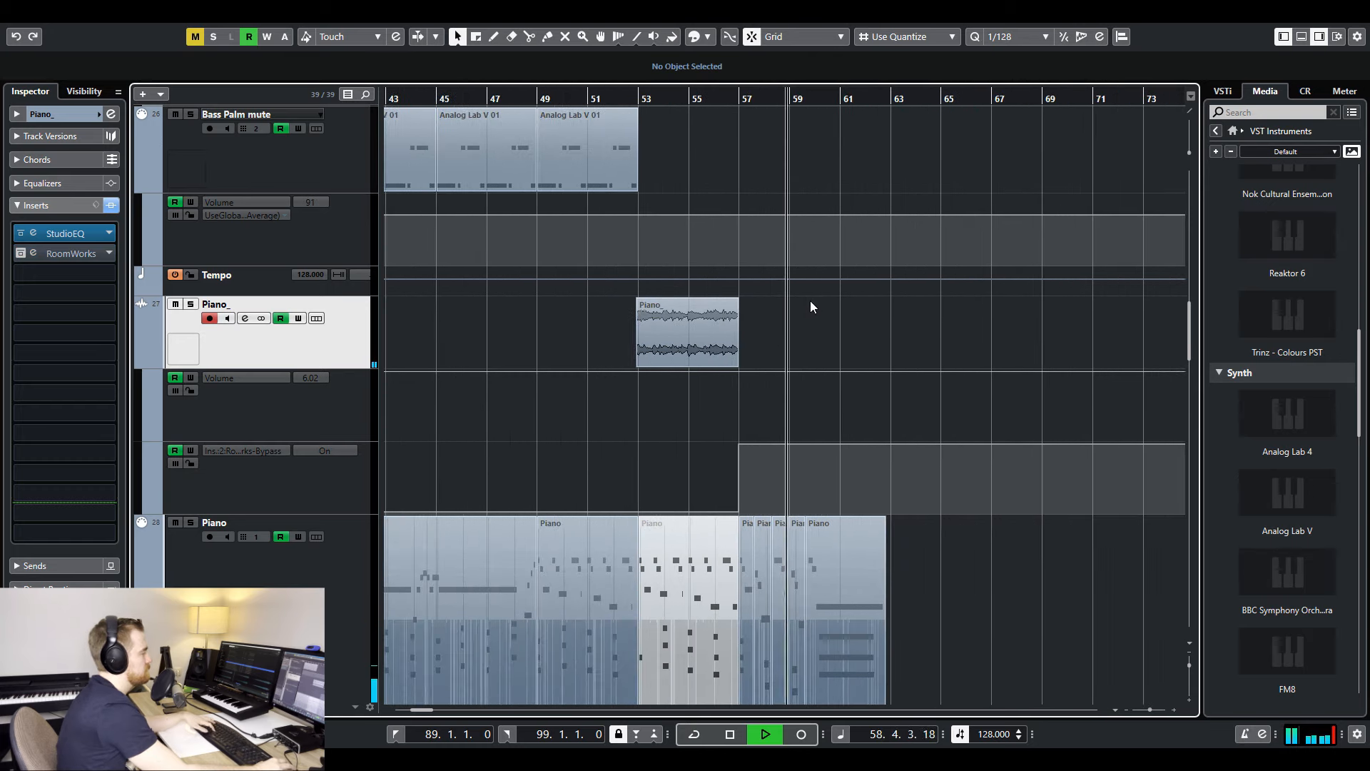
key("g")
scroll(784, 302, "down", 3)
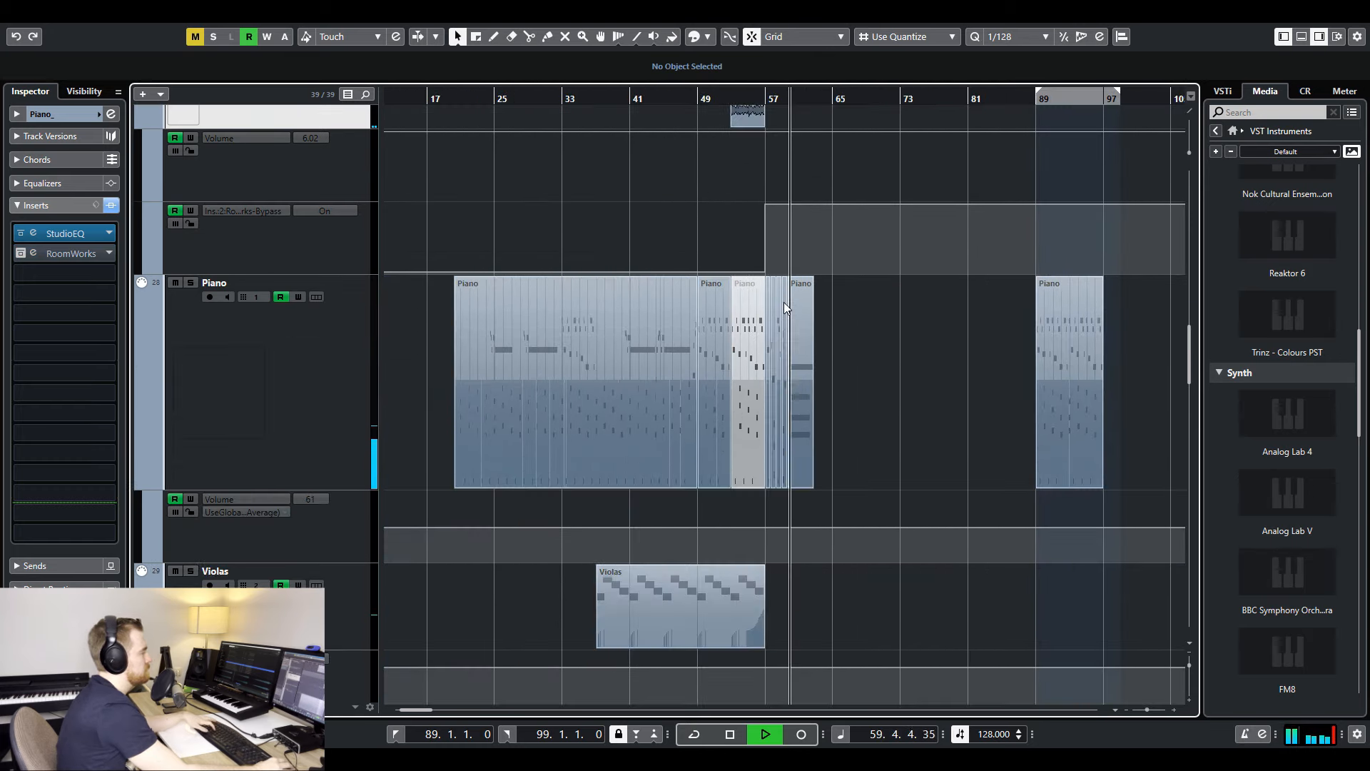
key("h")
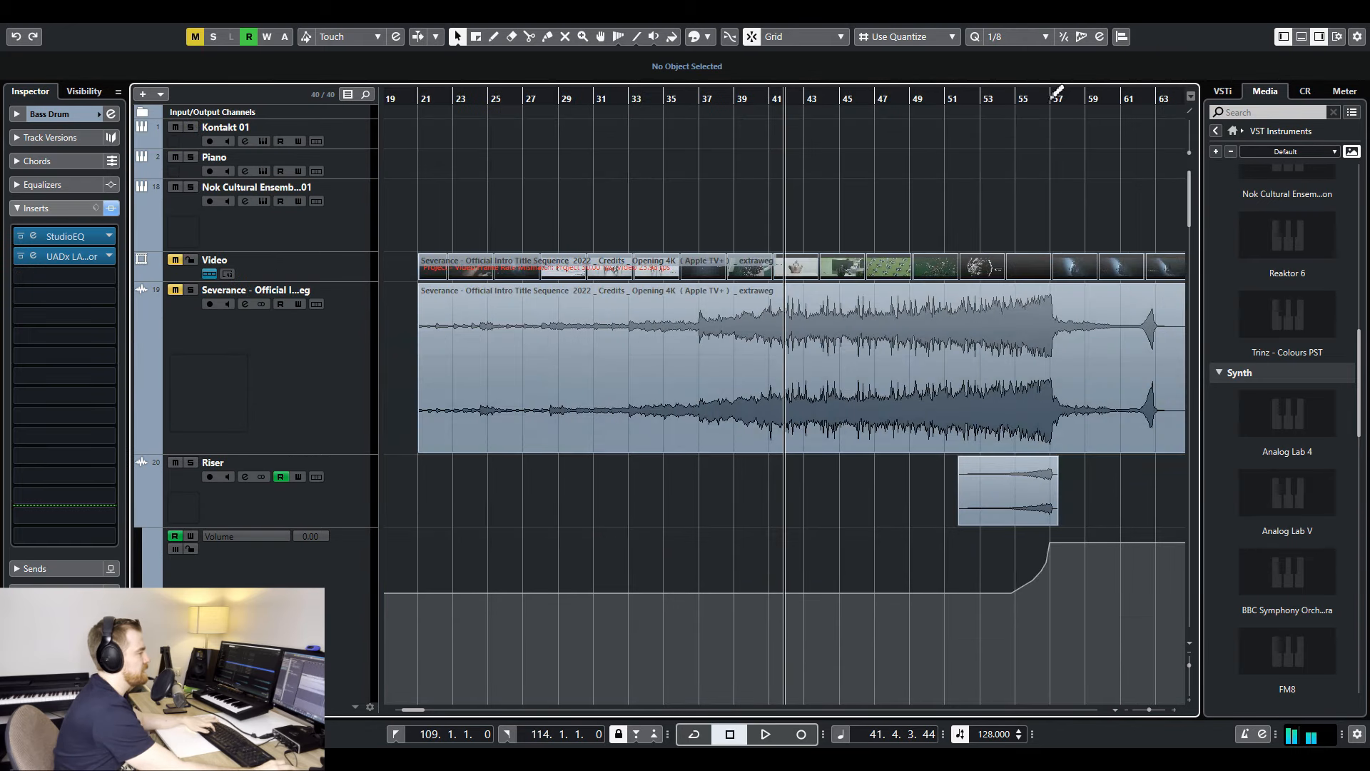
- Play back the Riser's volume swell leading into bar 57
left_click(1002, 100)
key("space")
key("h")
key("h")
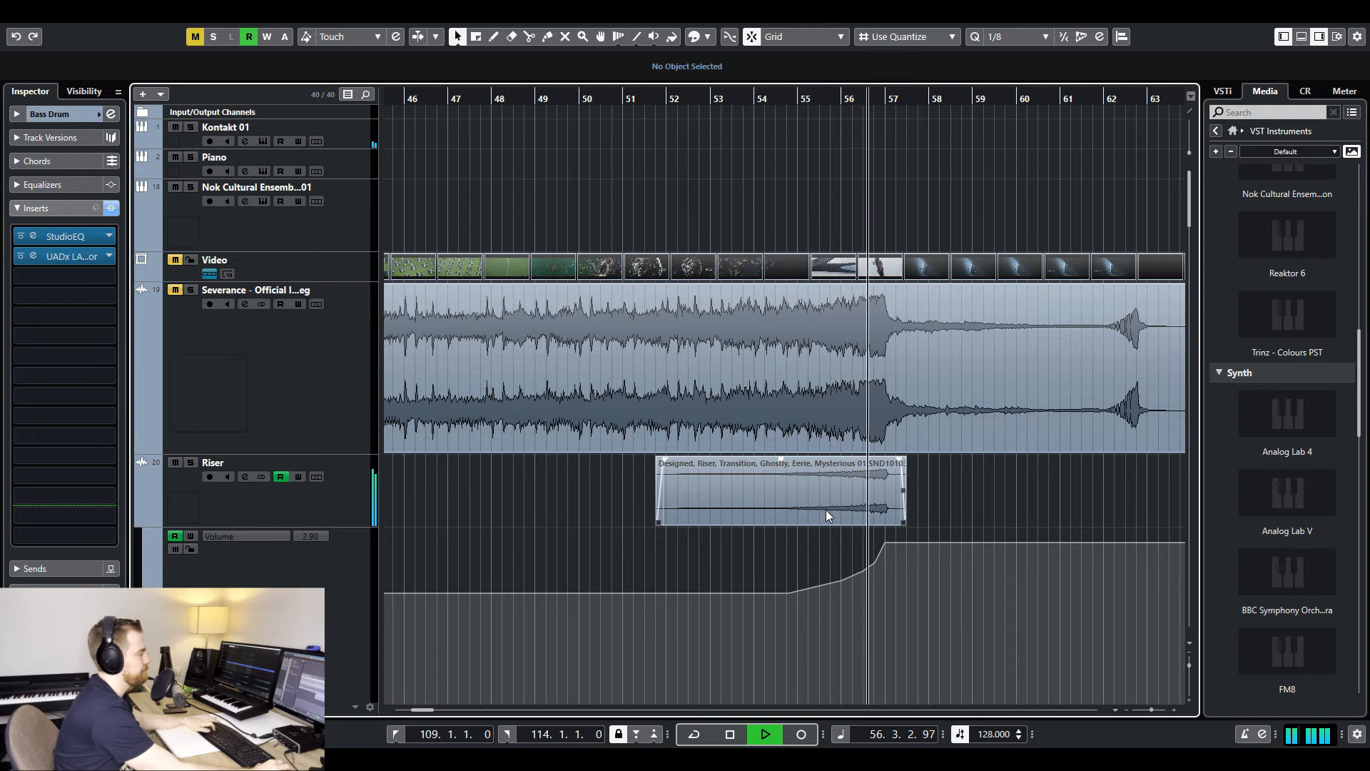
key("h")
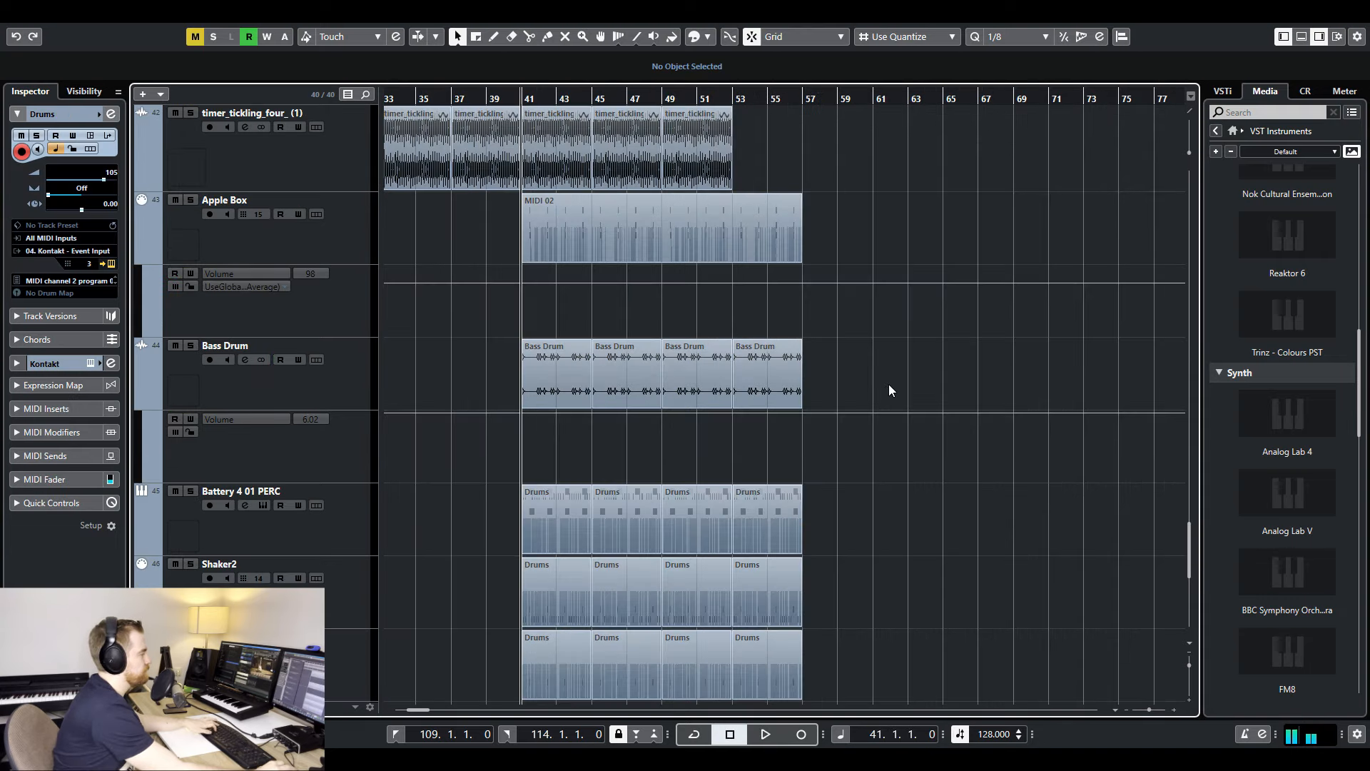
- Solo the Bass Drum track and play it from bar 41
left_click(191, 345)
key("space")
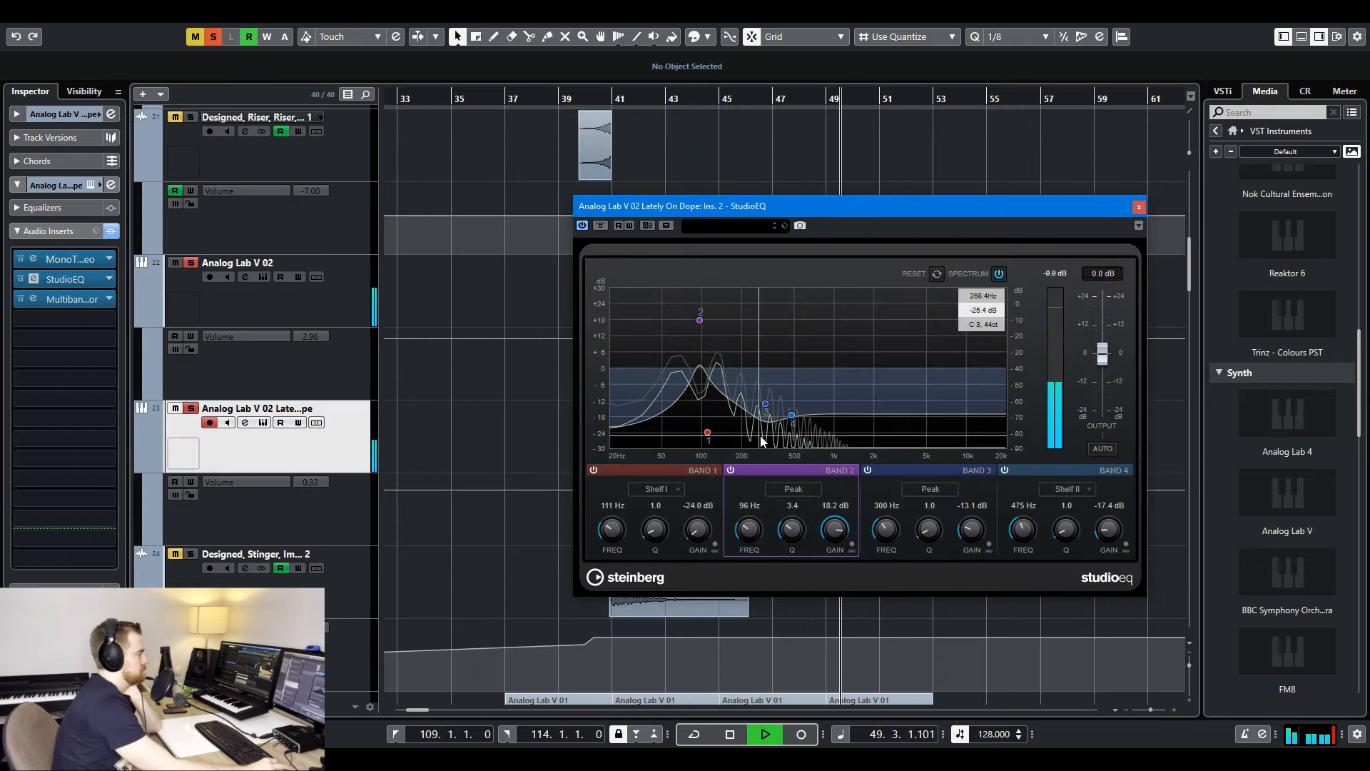
- Move StudioEQ band 2 on the Analog Lab V 02 Lately On Dope track to 114 Hz at 12.3 dB and unsolo the synths
mouse_move(703, 335)
left_mouse_down()
mouse_move(698, 310)
mouse_move(681, 333)
mouse_move(709, 336)
left_mouse_up()
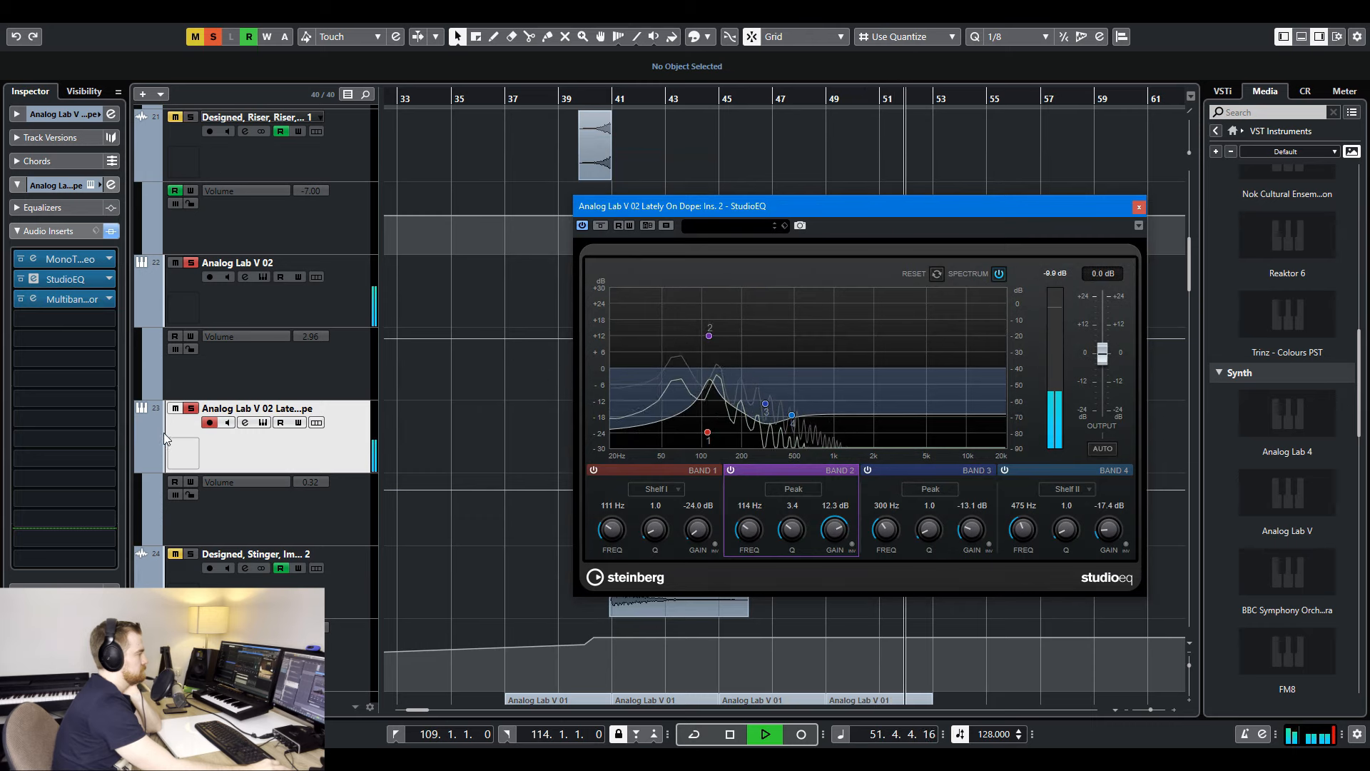
left_click(191, 264)
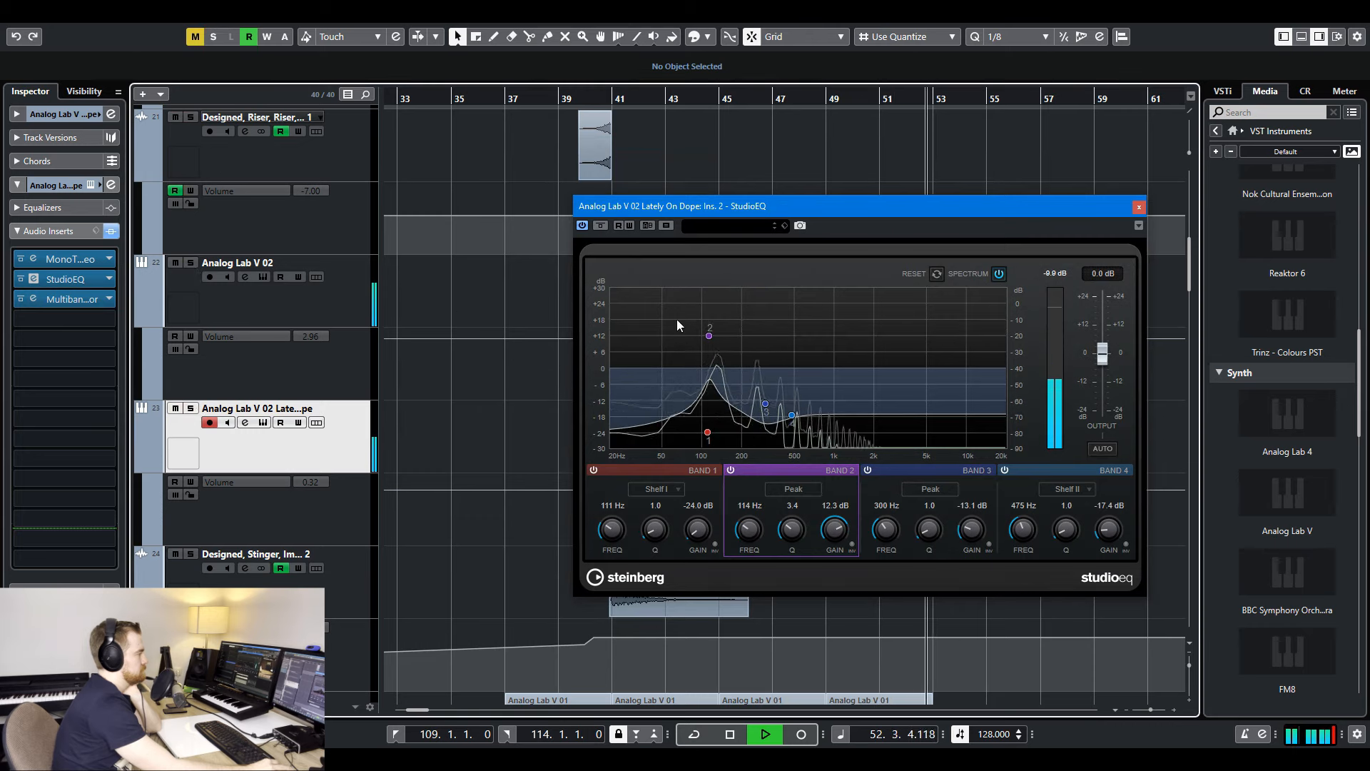
left_click(1139, 207)
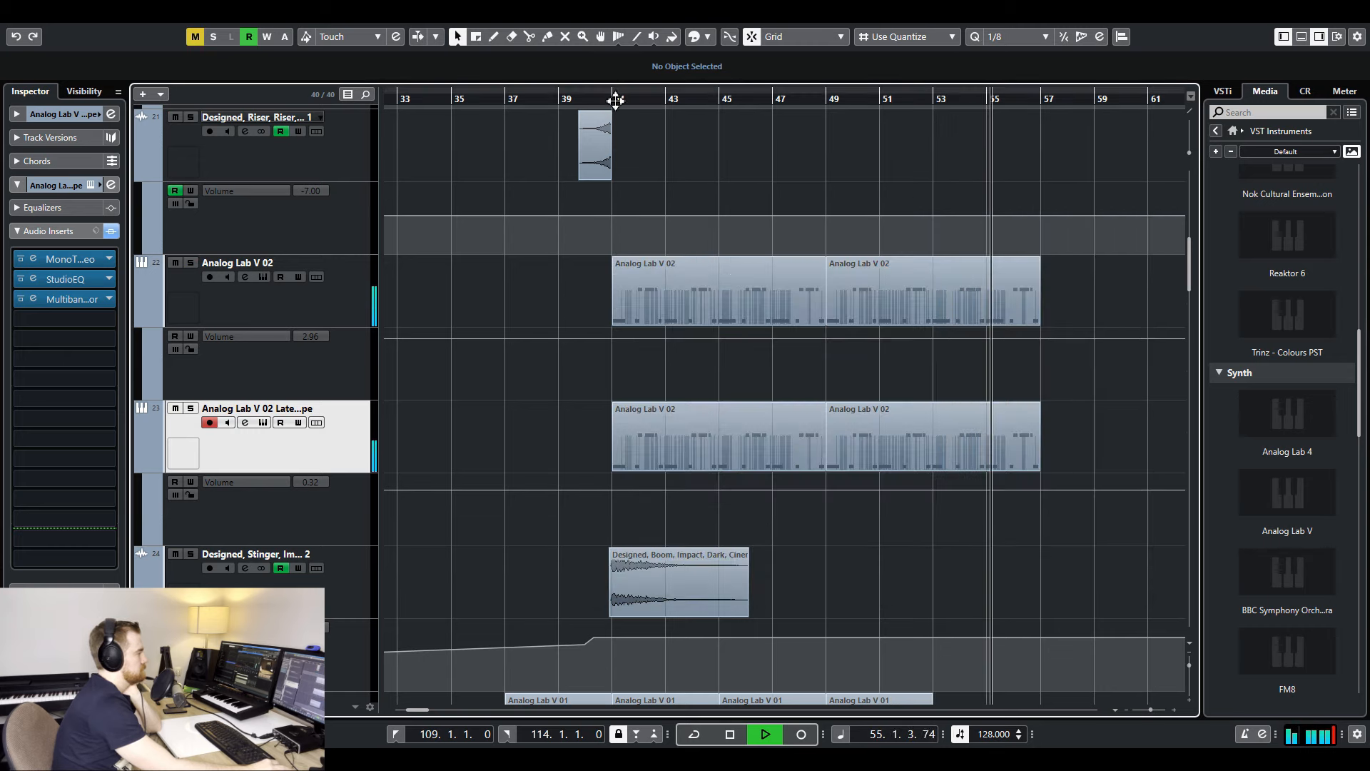
- Raise the Analog Lab V 02 track's volume during playback from bar 41 and audition the Riser section from bar 55
left_click(612, 99)
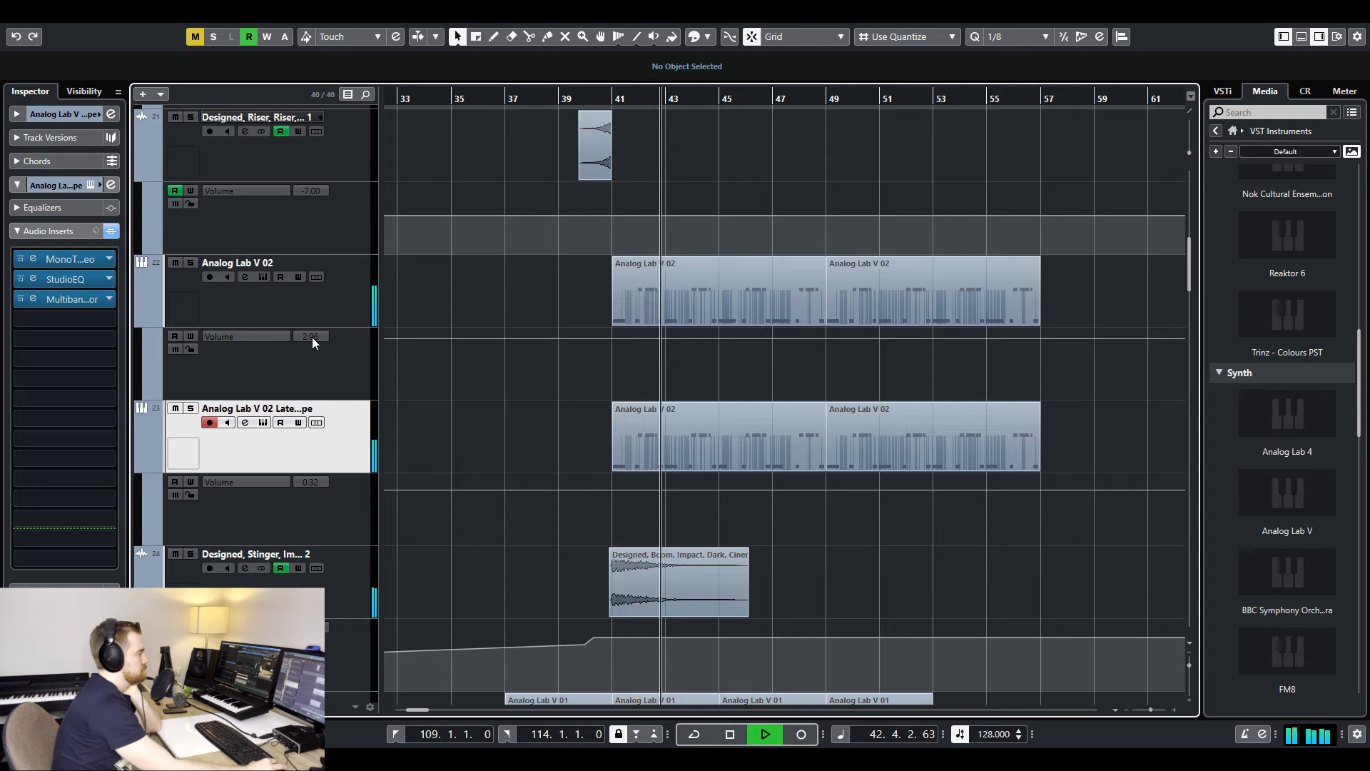
left_click_drag(312, 337, 314, 320)
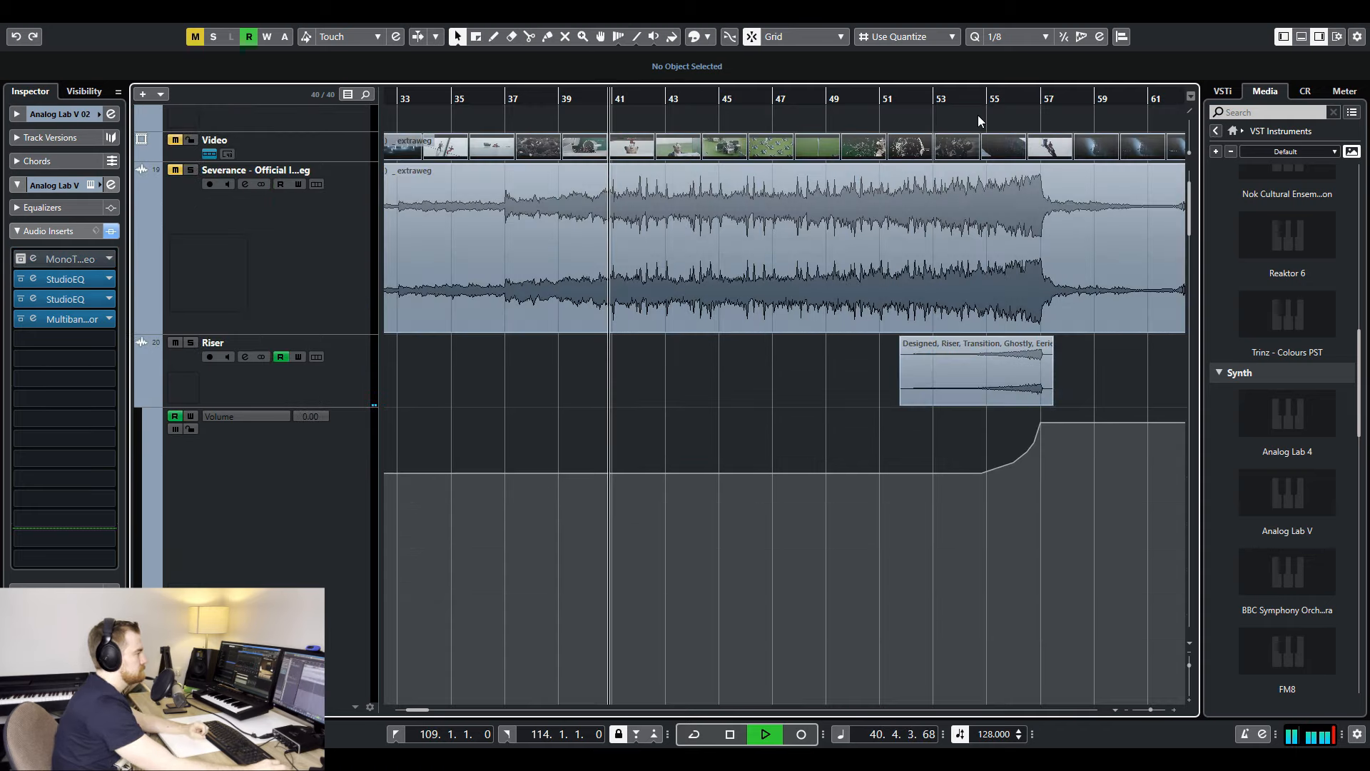
left_click(996, 100)
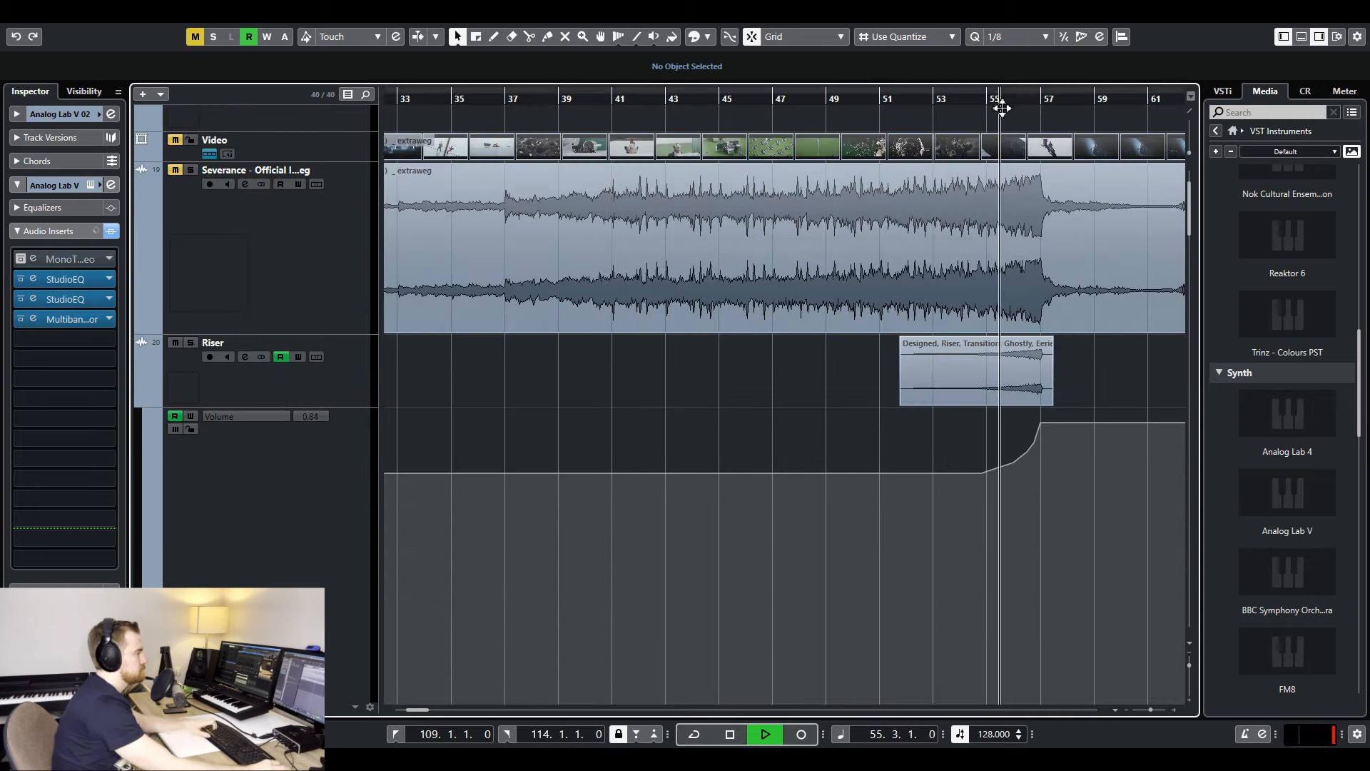
key("h")
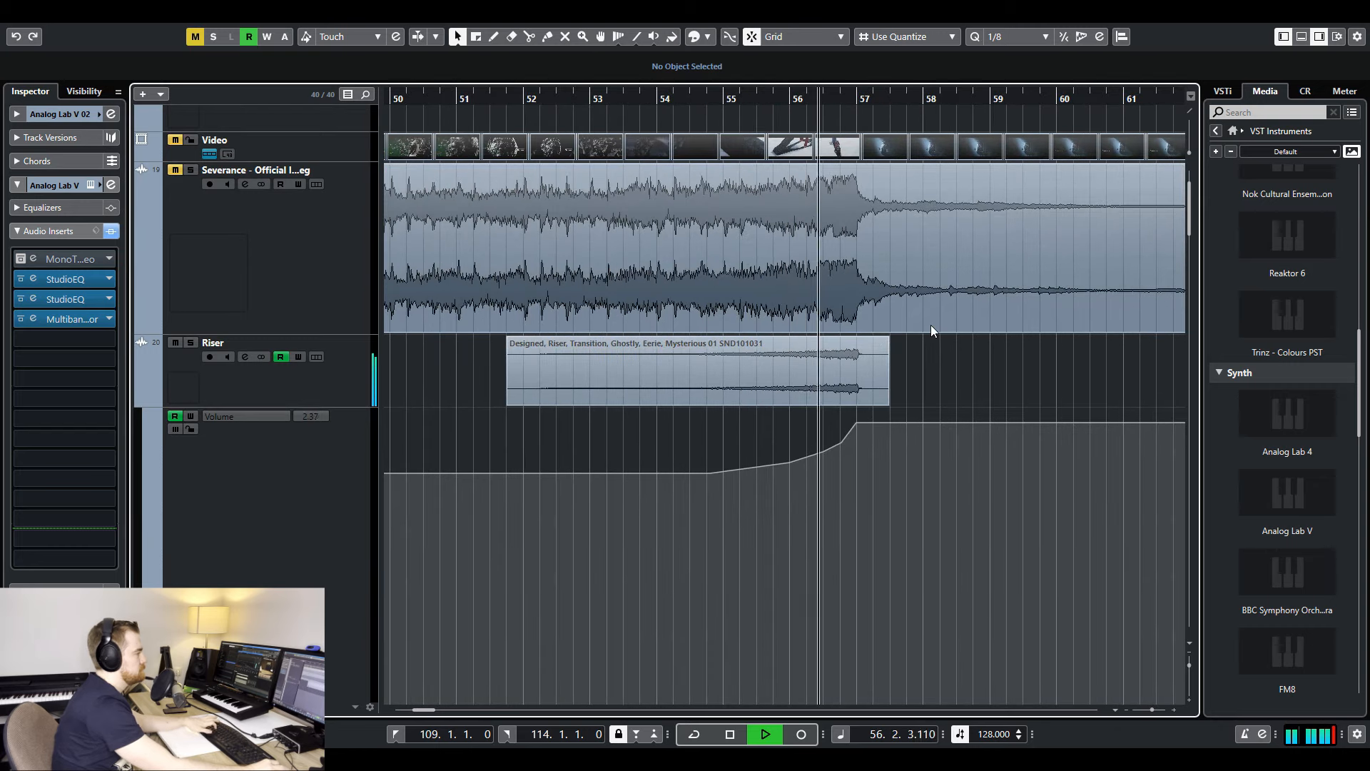
scroll(928, 324, "down", 10)
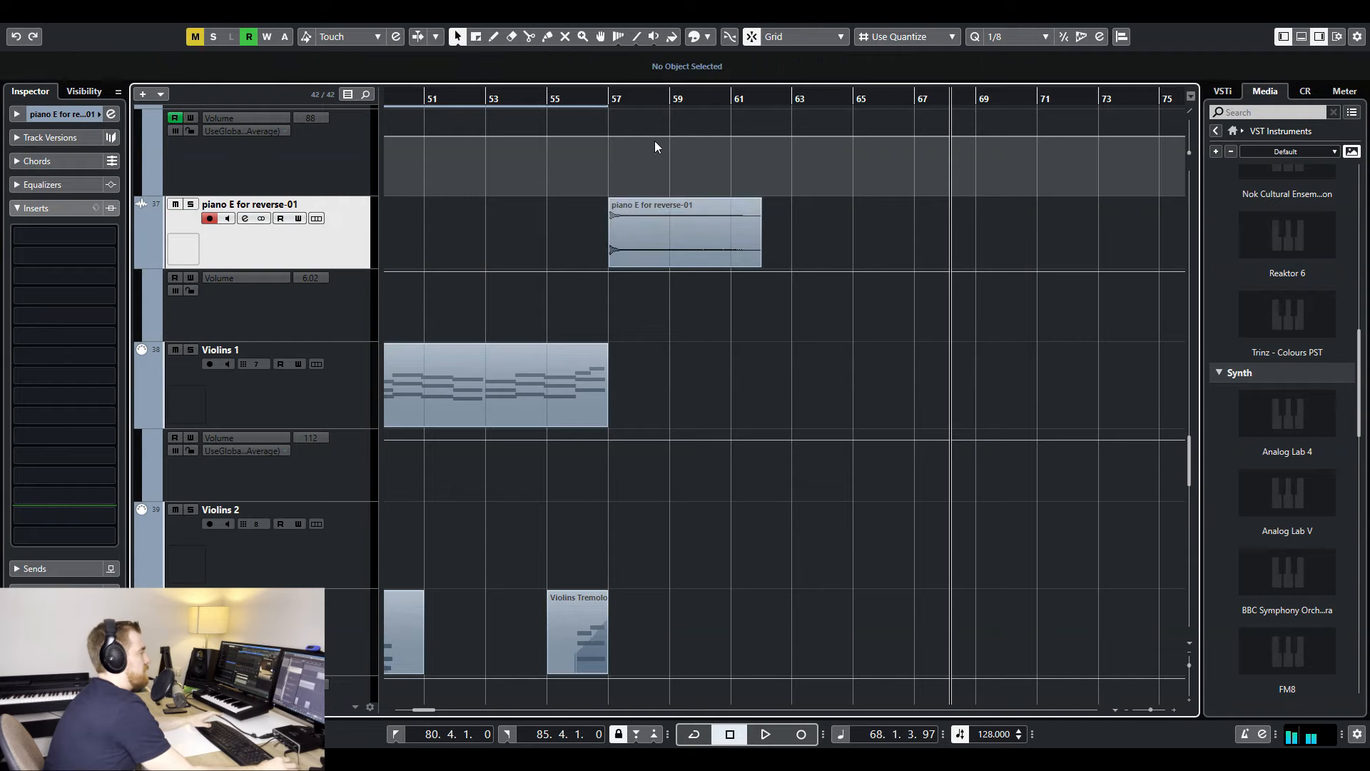
- Solo the piano E for reverse-01 track and play its clip from bar 57
left_click(682, 222)
left_click(191, 204)
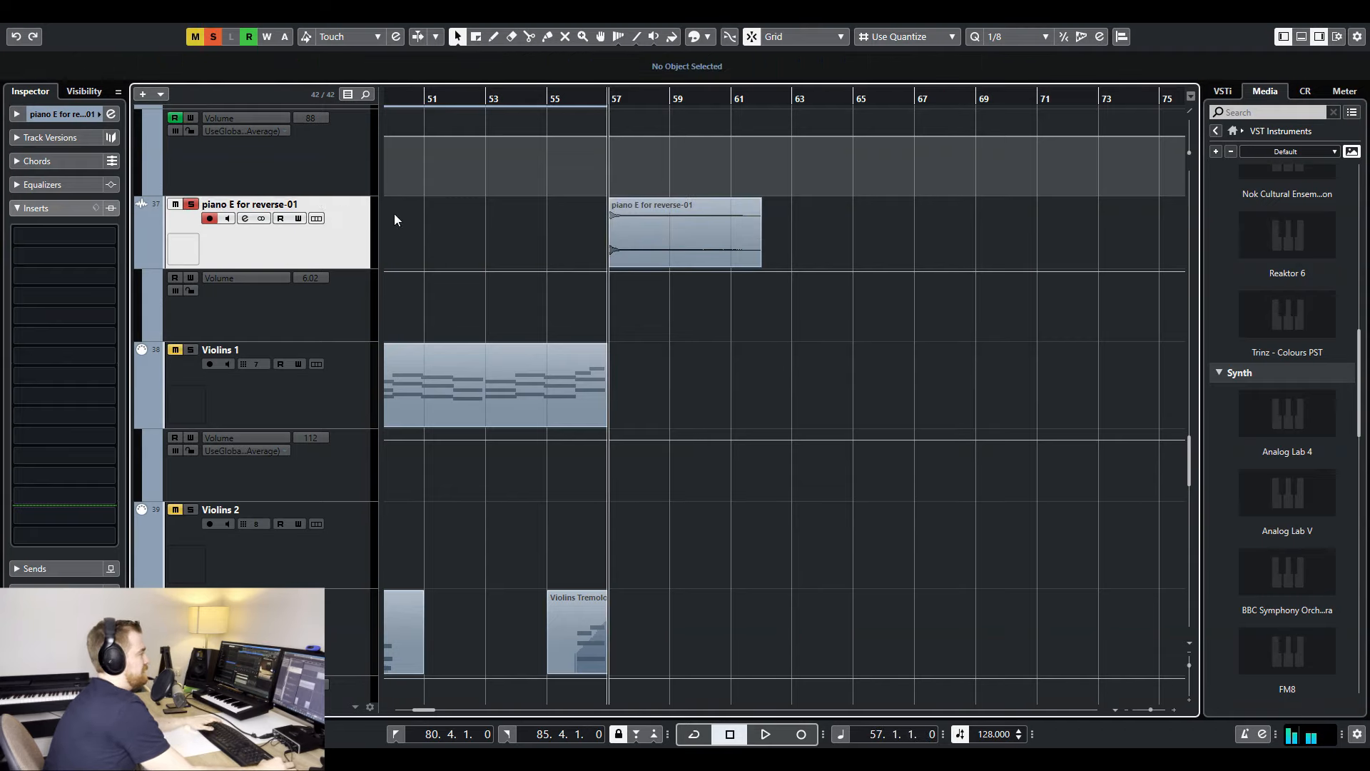
key("space")
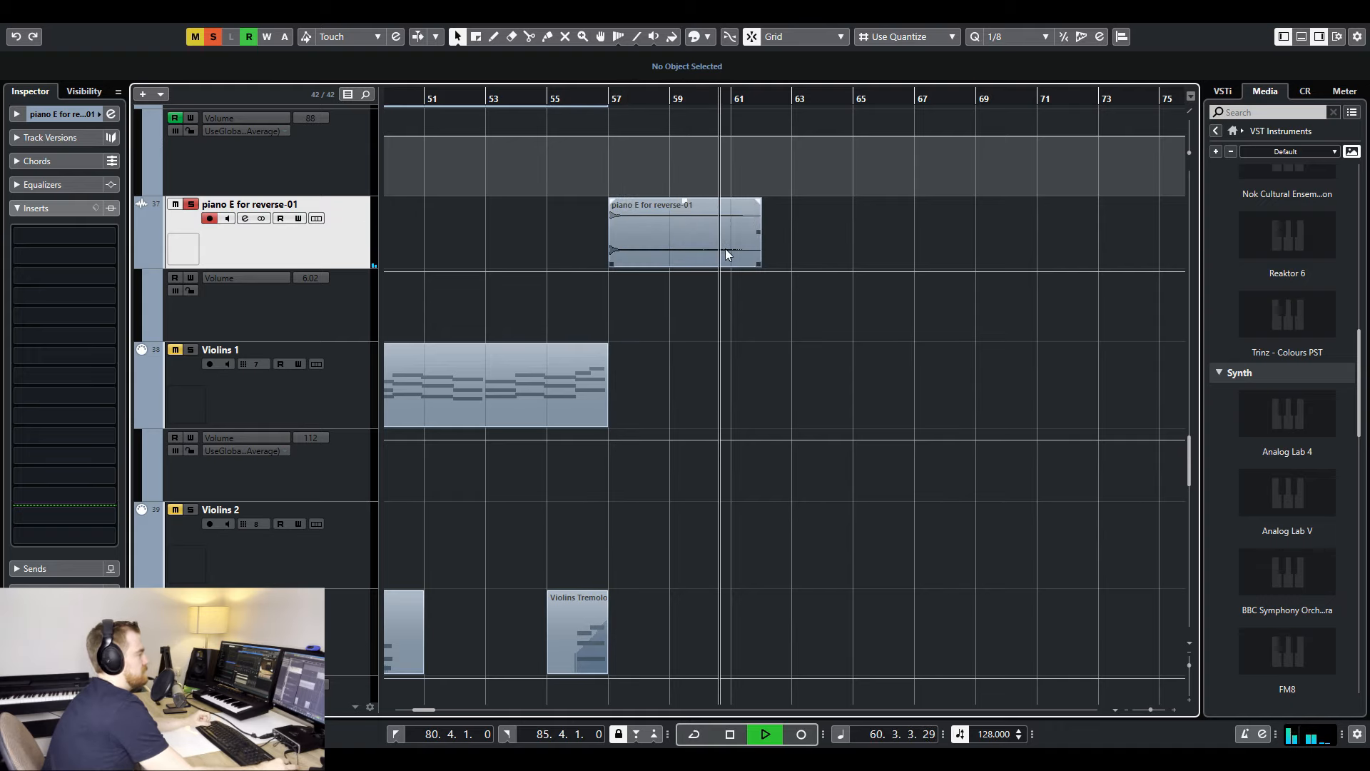
key("space")
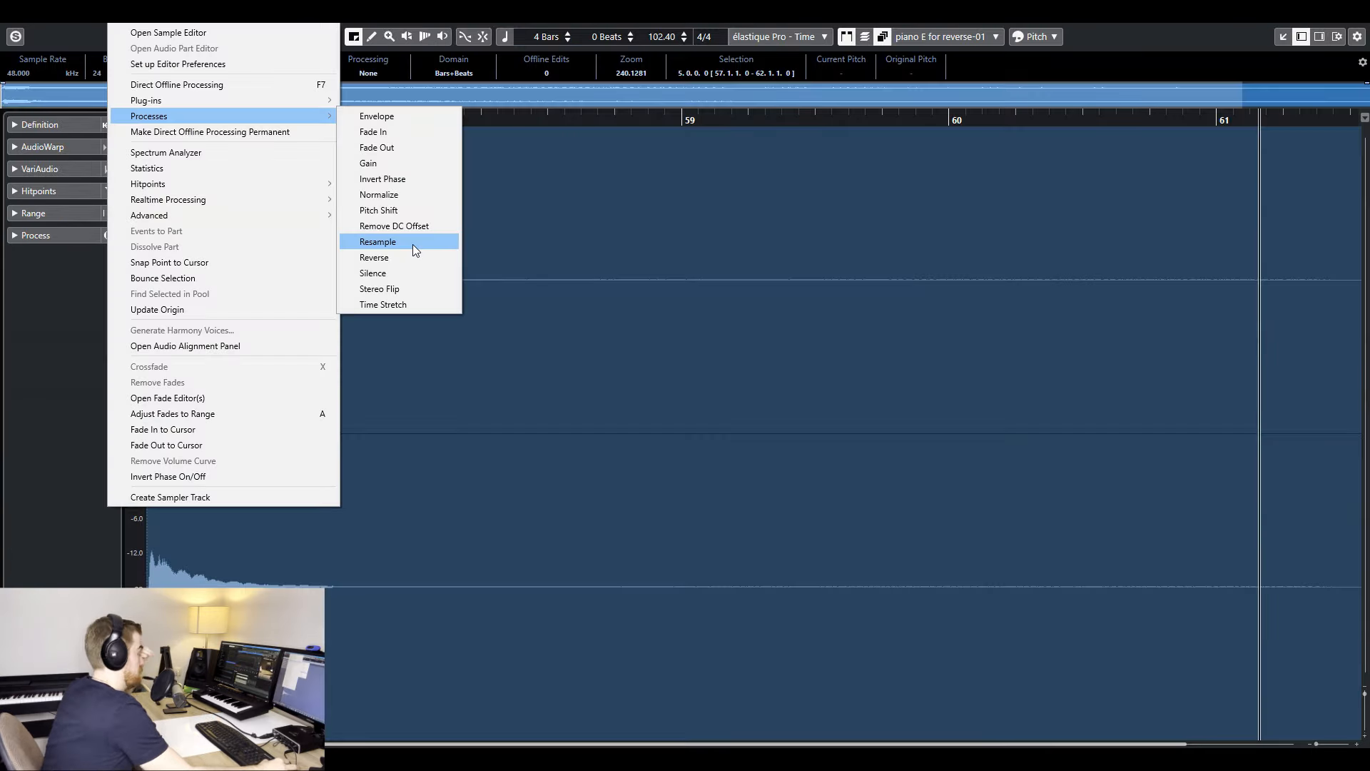
- Reverse the piano E for reverse-01 audio clip and bring its track directly below the Severance reference audio
left_click(410, 256)
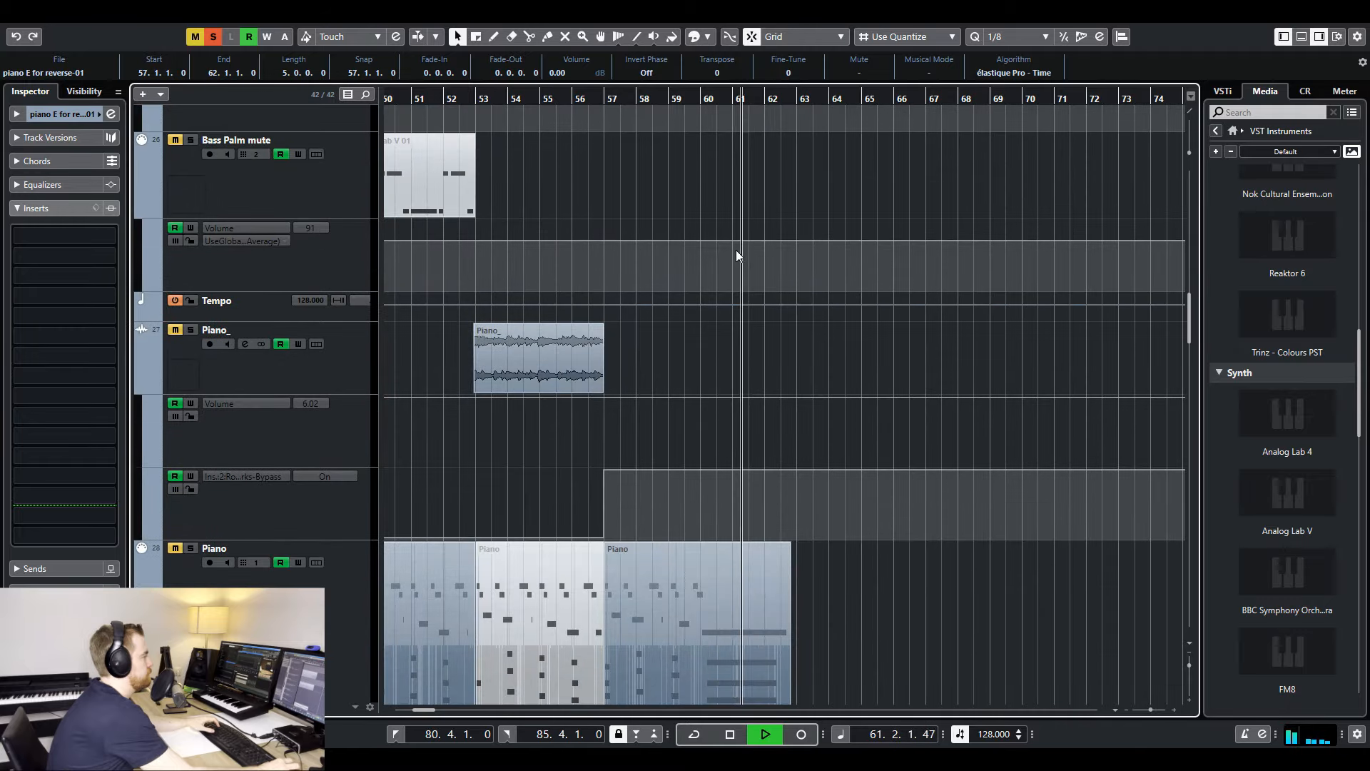
scroll(735, 250, "up", 10)
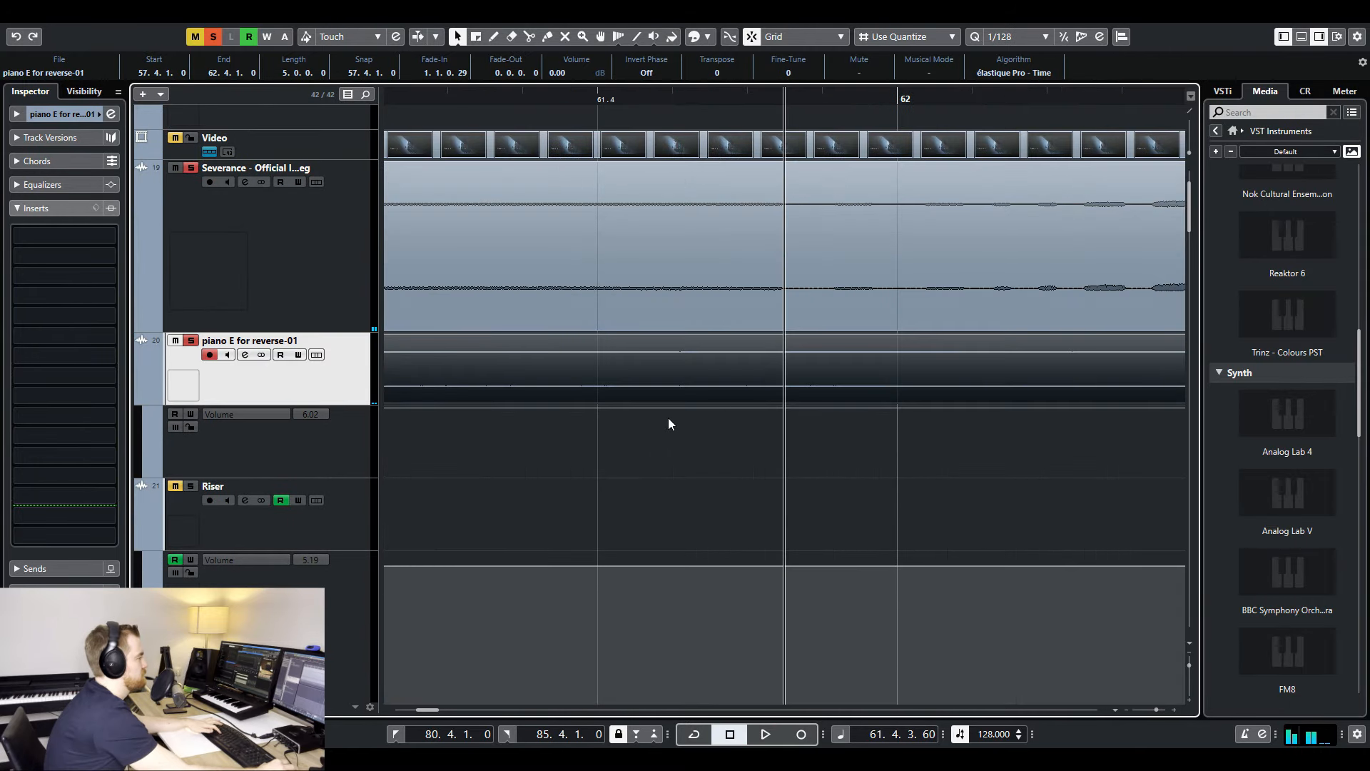
- Chop the reversed piano clip around bar 62 into short slices with gaps, matching the pulses in the Severance reference waveform
left_click(352, 401)
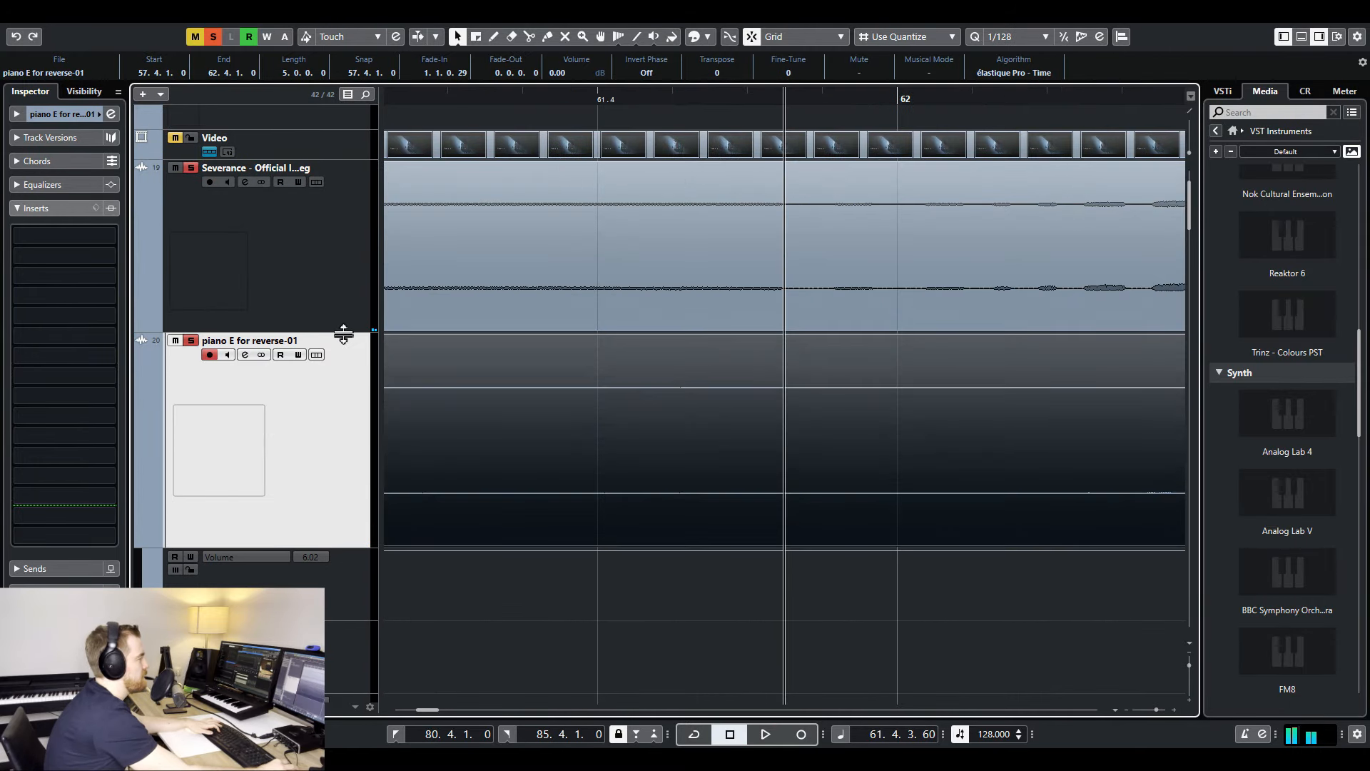
left_click_drag(343, 334, 345, 387)
left_click(880, 606)
left_click(1012, 617)
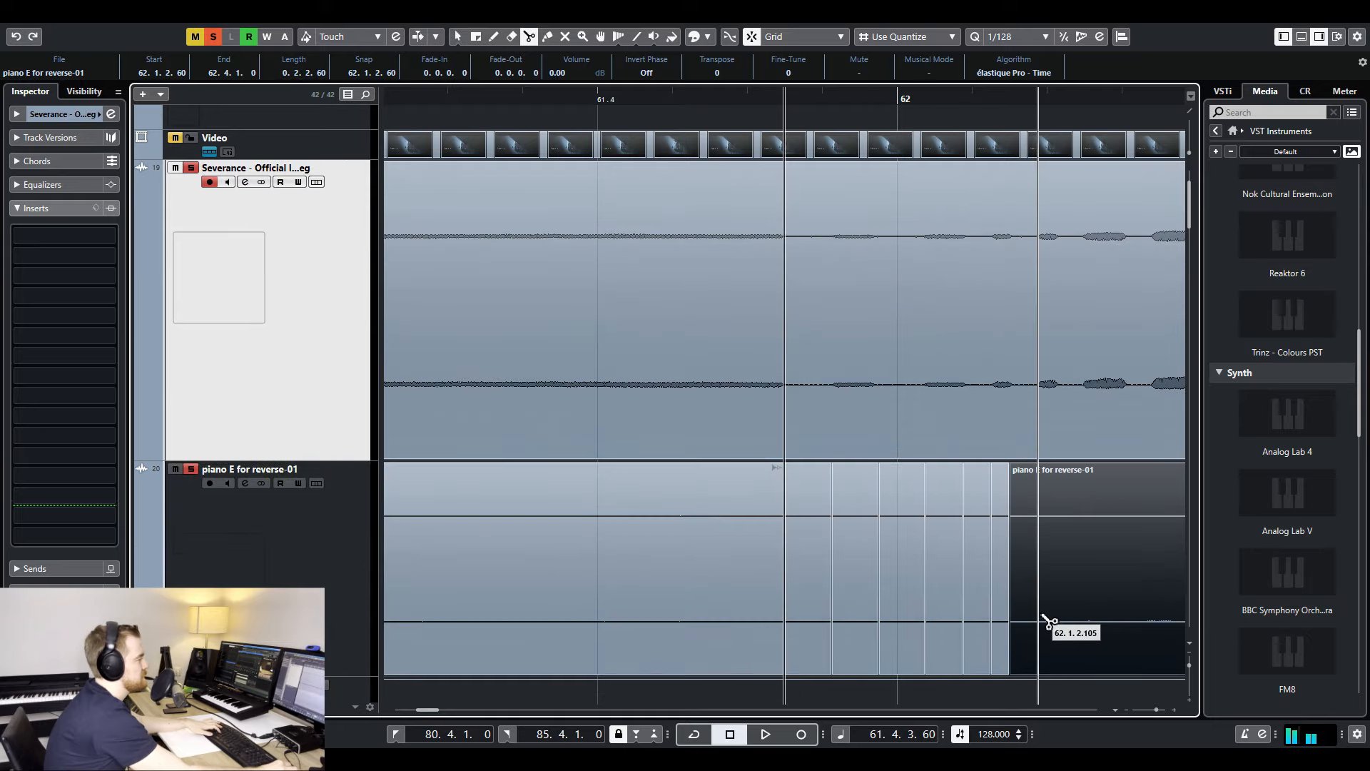
left_click(1049, 621)
left_click(1083, 625)
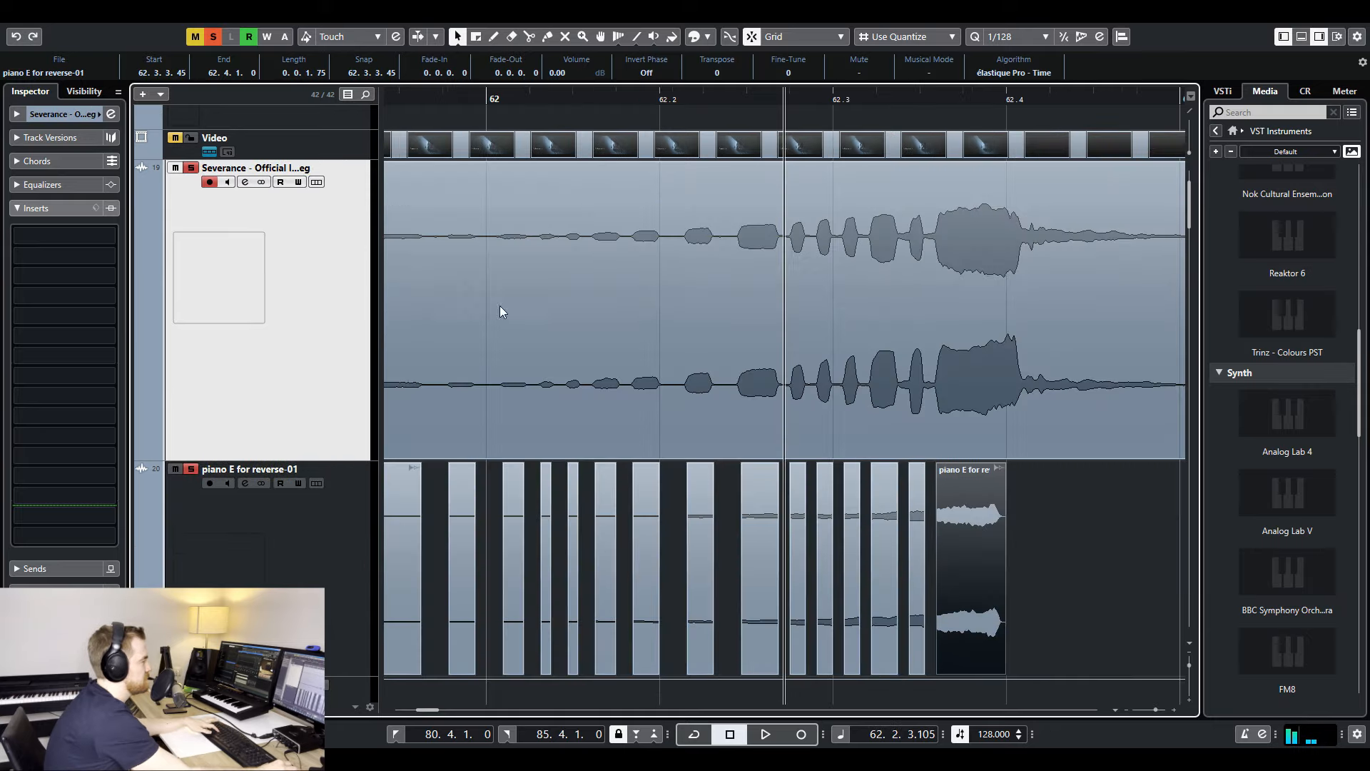
- Play the chopped piano from bar 61.4 in solo and switch the solo to the Severance reference for comparison
key("g")
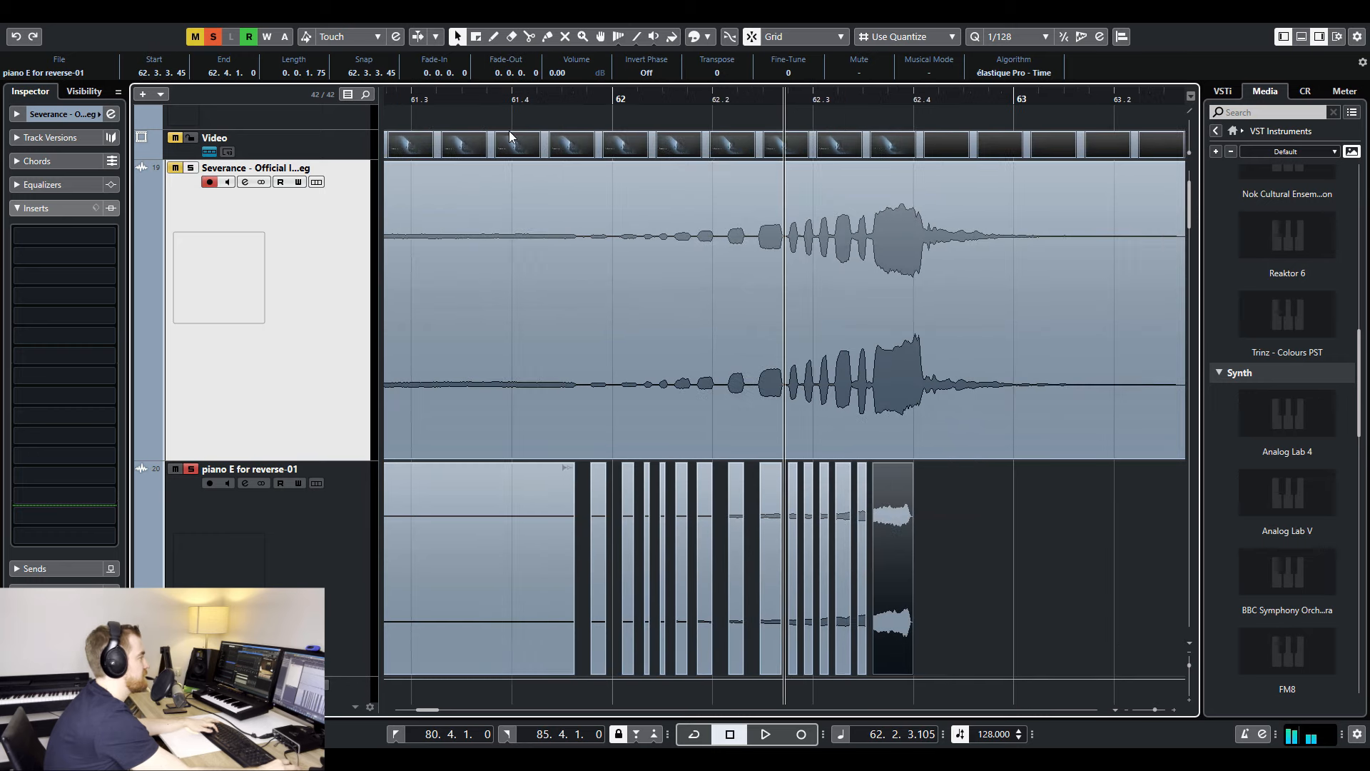
left_click(512, 105)
key("space")
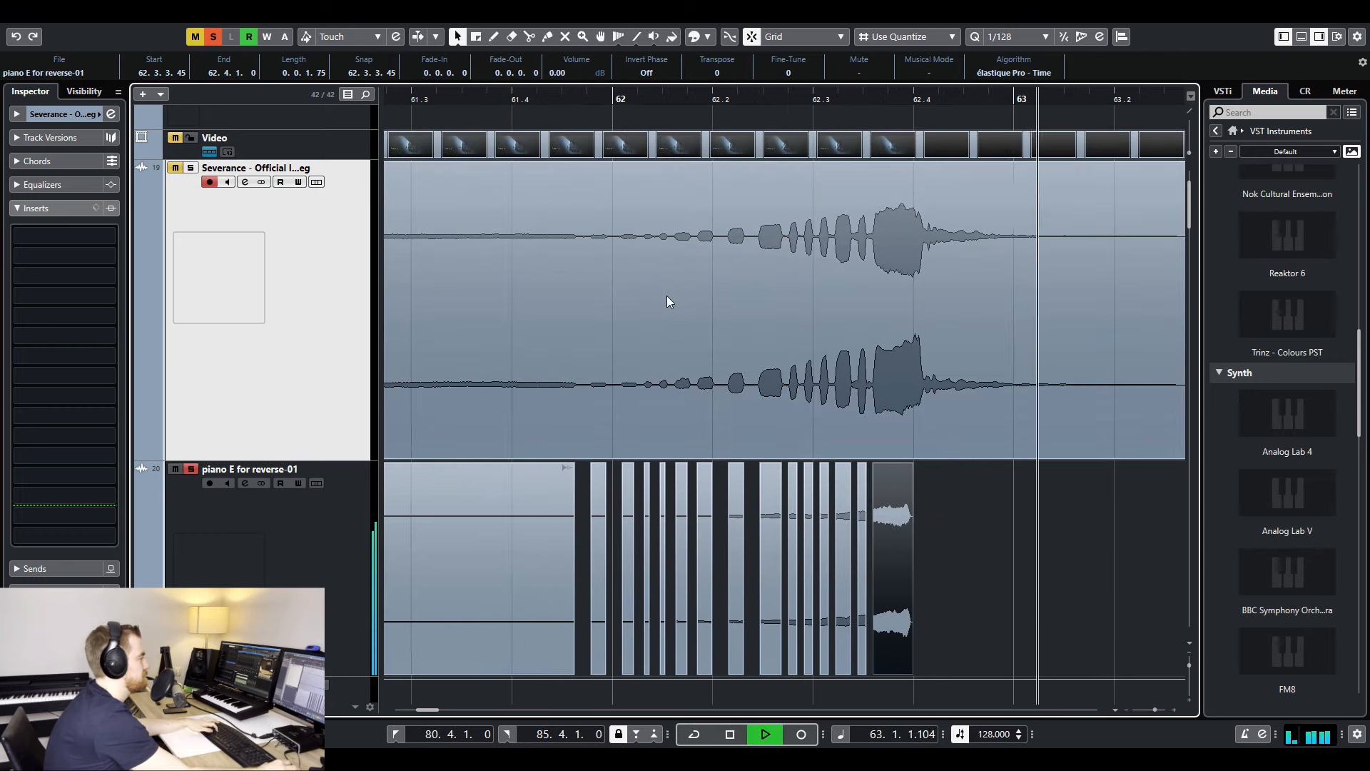
key("space")
left_click(190, 469)
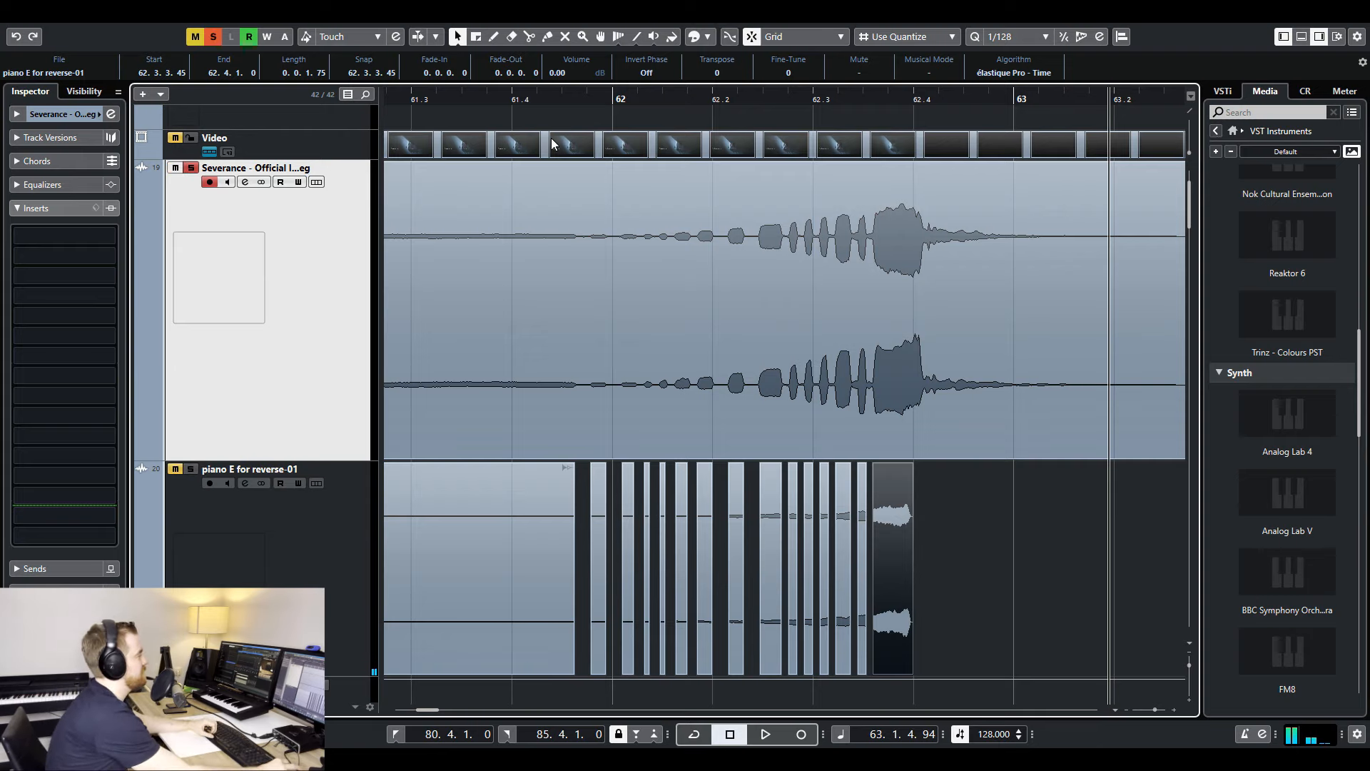
- Select all the piano E for reverse-01 slices and add very short fades at their edges
key("g")
key("g")
key("g")
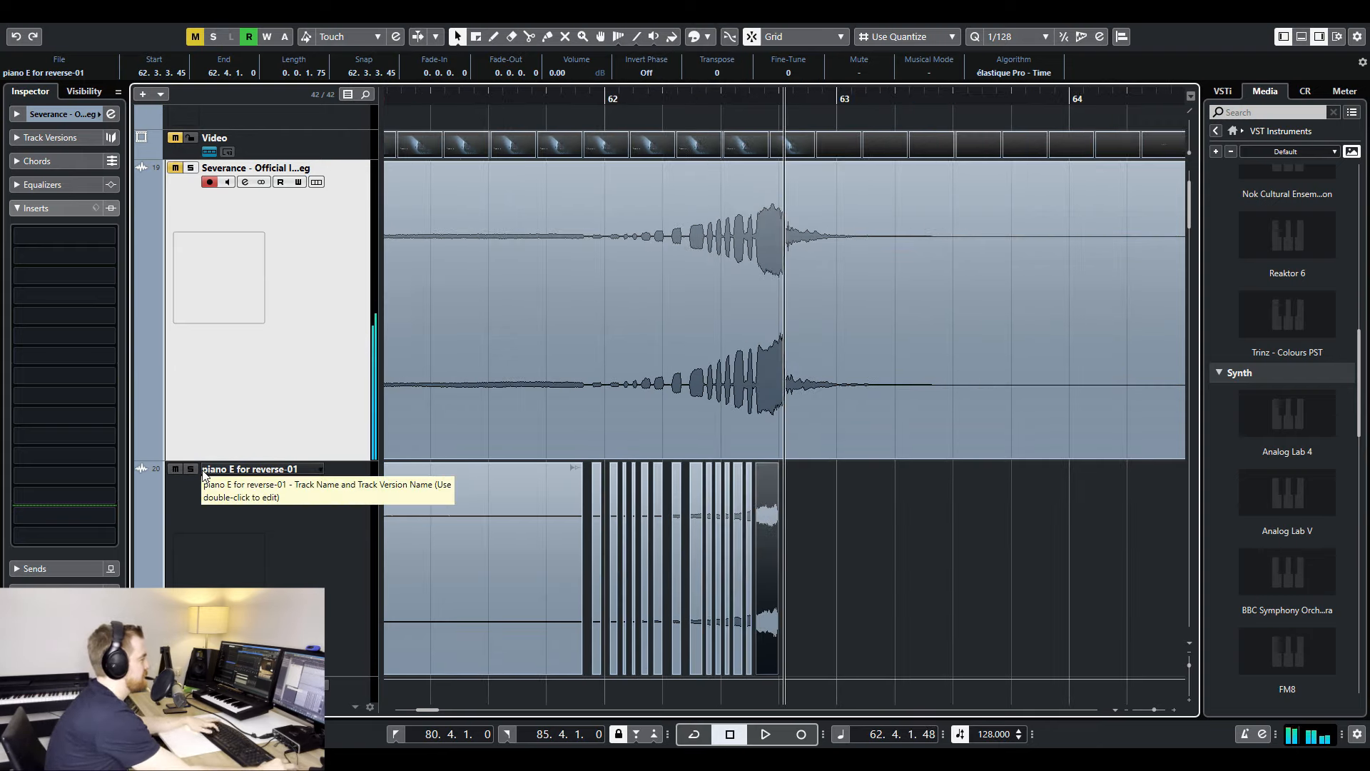
key("h")
key("h")
key("h")
left_click_drag(815, 545, 388, 565)
key("h")
key("h")
key("h")
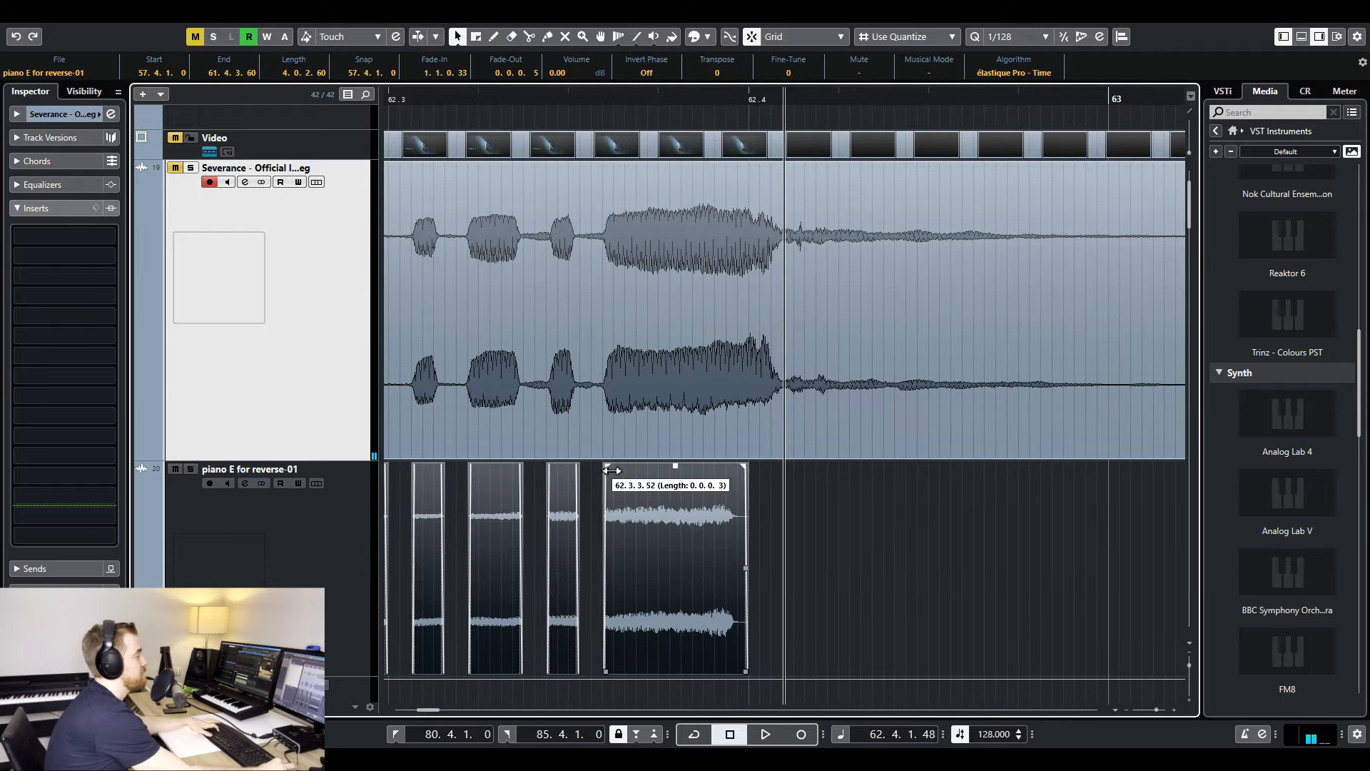
key("g")
key("g")
key("g")
key("g")
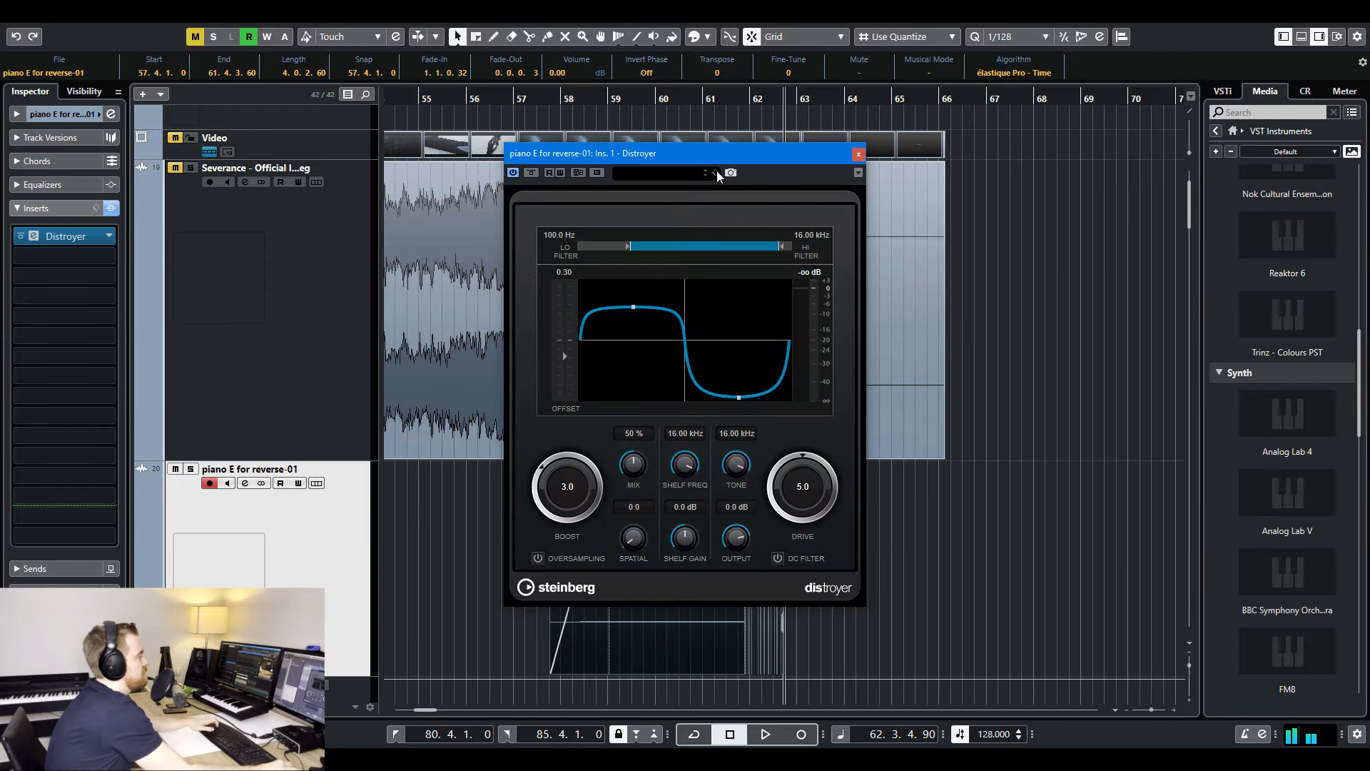
- Switch the Distroyer insert on the piano E for reverse-01 track to the Asymmetric Gentle Stage Mid Crunch preset
left_click(705, 176)
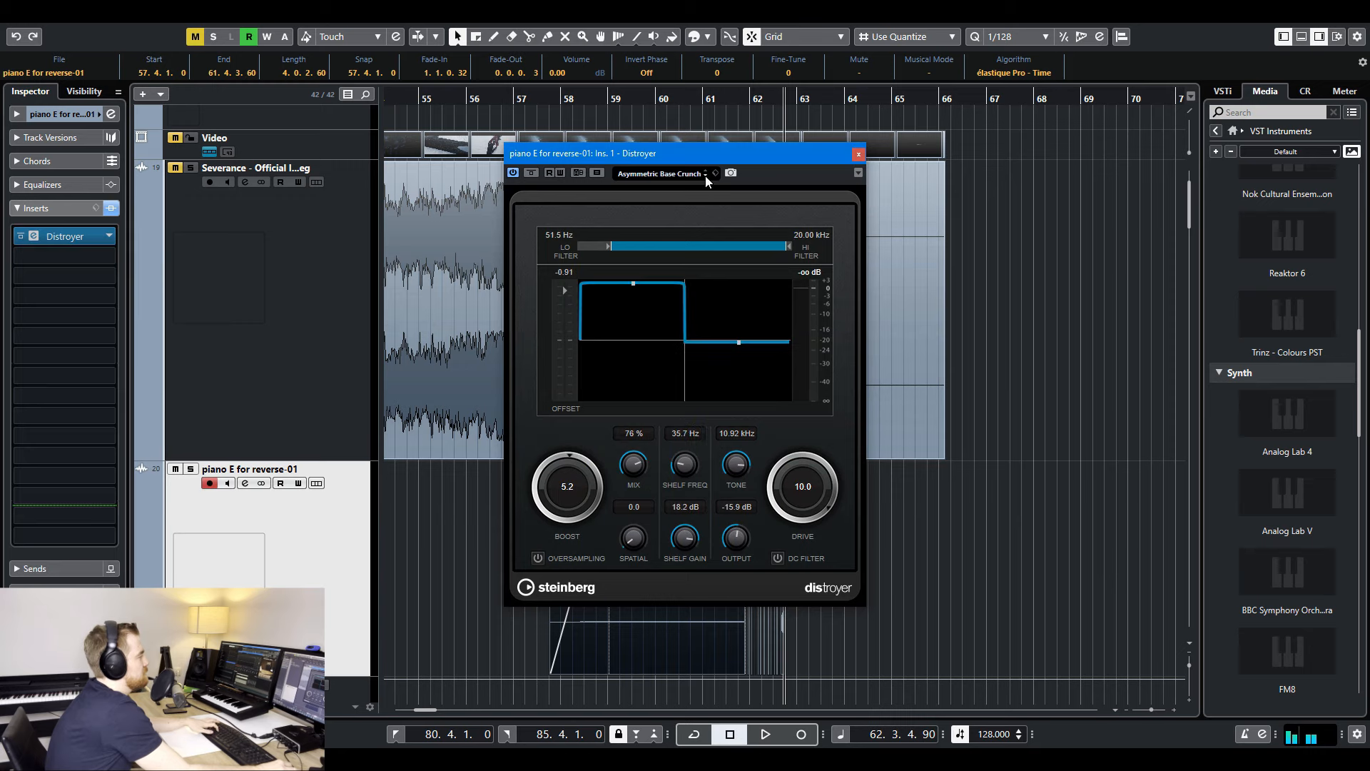
left_click(705, 175)
left_click(705, 175)
- Lower the piano track's volume to -0.60 and reduce Distroyer's hi filter to 12.62 kHz and drive to 5.5 during playback
scroll(333, 666, "down", 5)
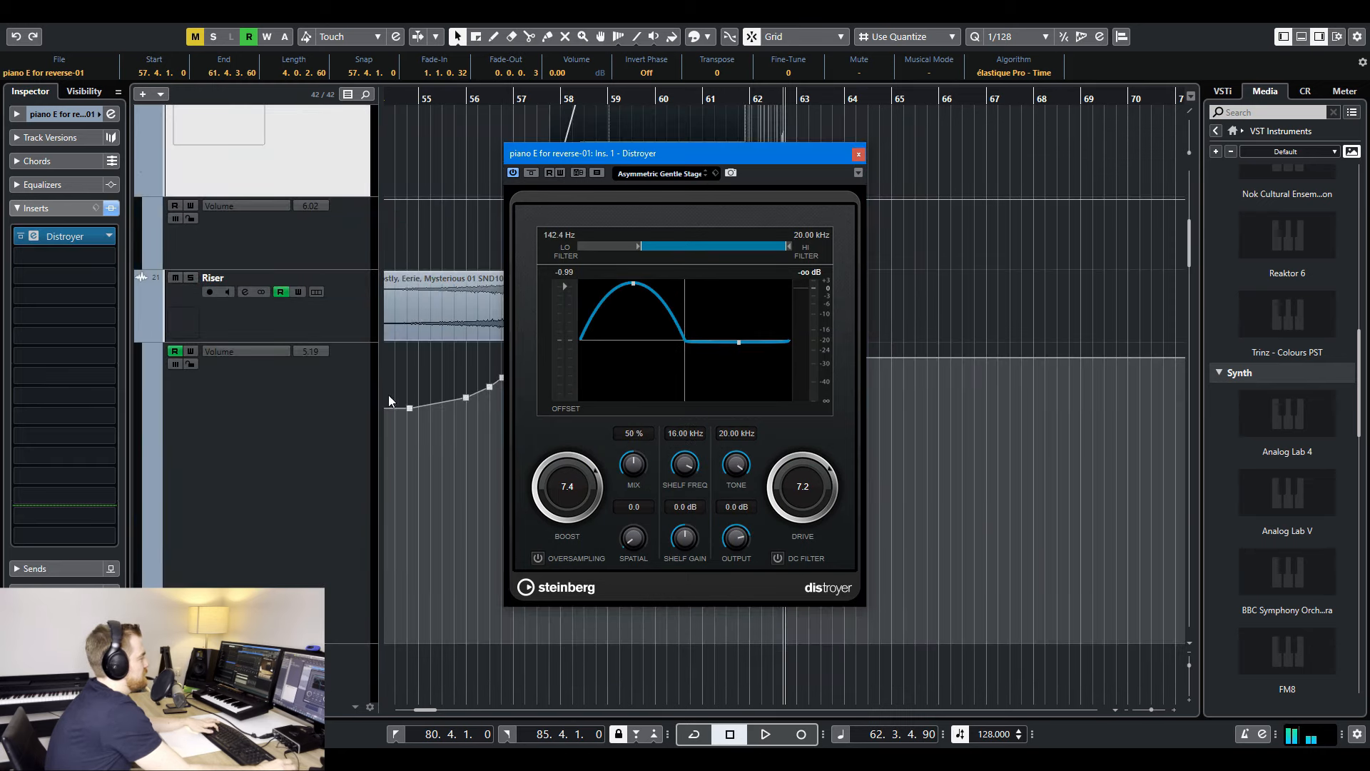
left_click_drag(309, 209, 310, 238)
left_click_drag(309, 238, 310, 261)
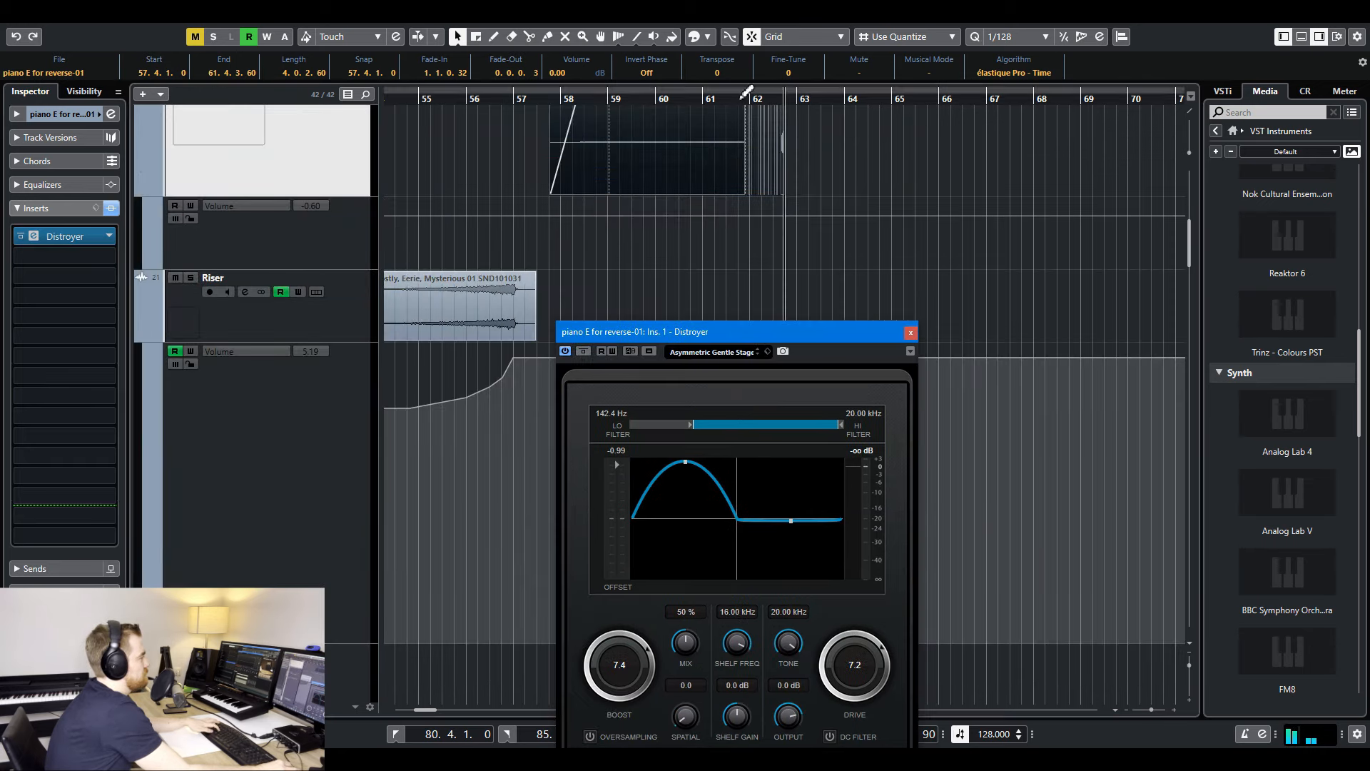
left_click(741, 94)
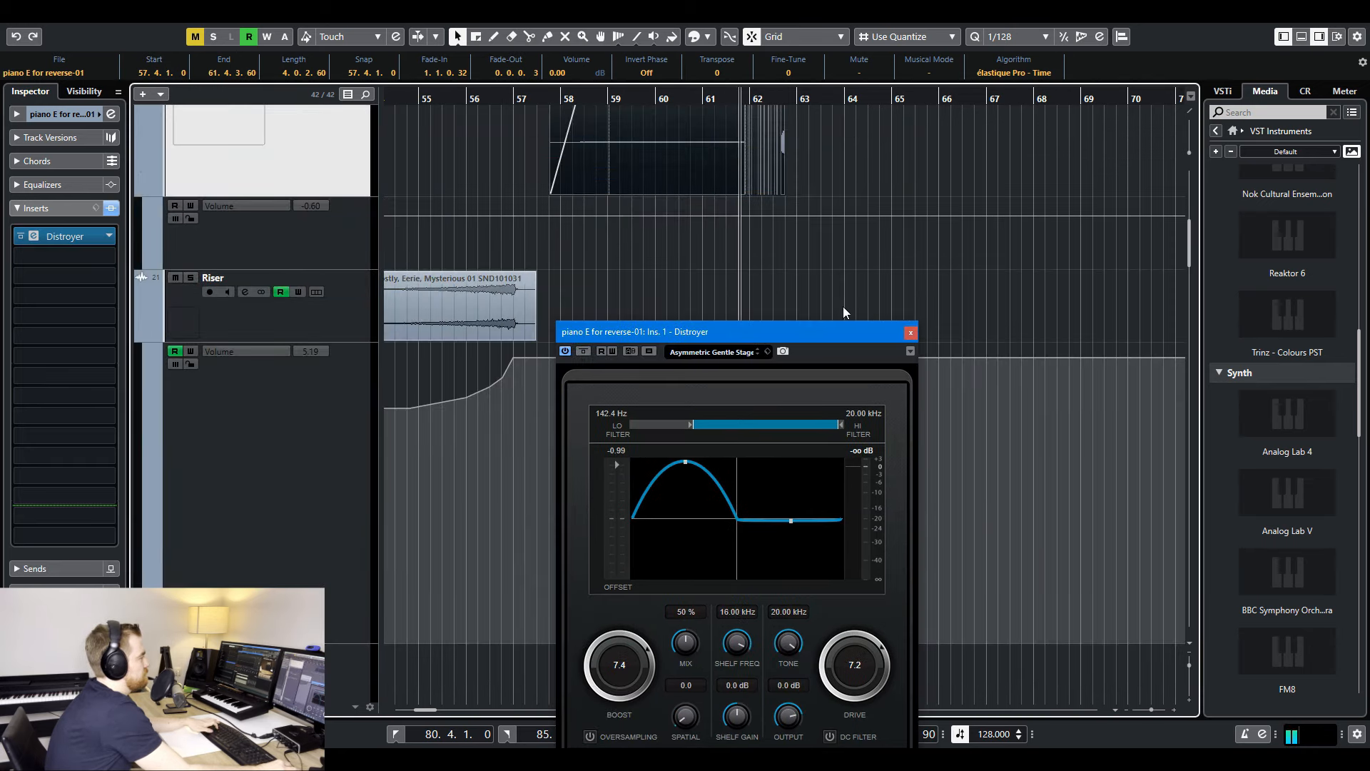
left_click_drag(833, 333, 750, 217)
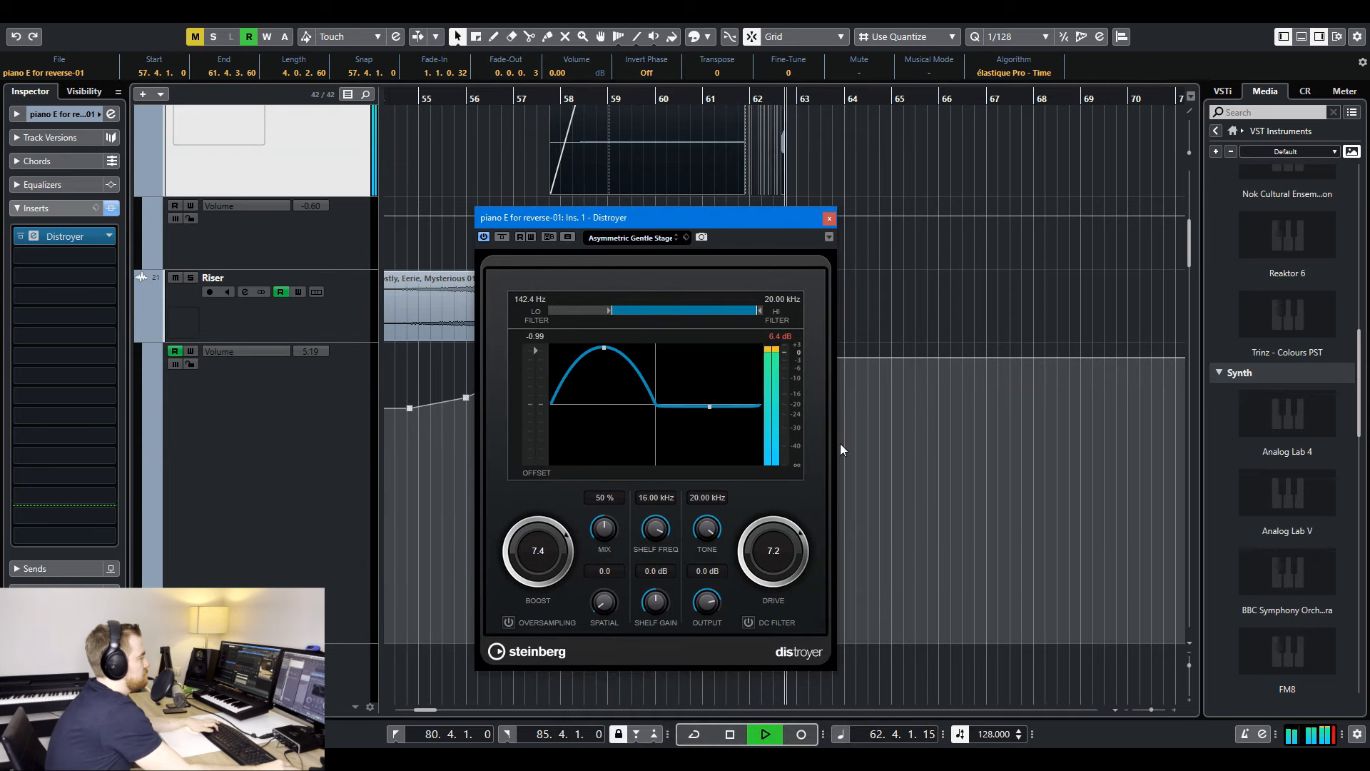
left_click_drag(758, 310, 748, 312)
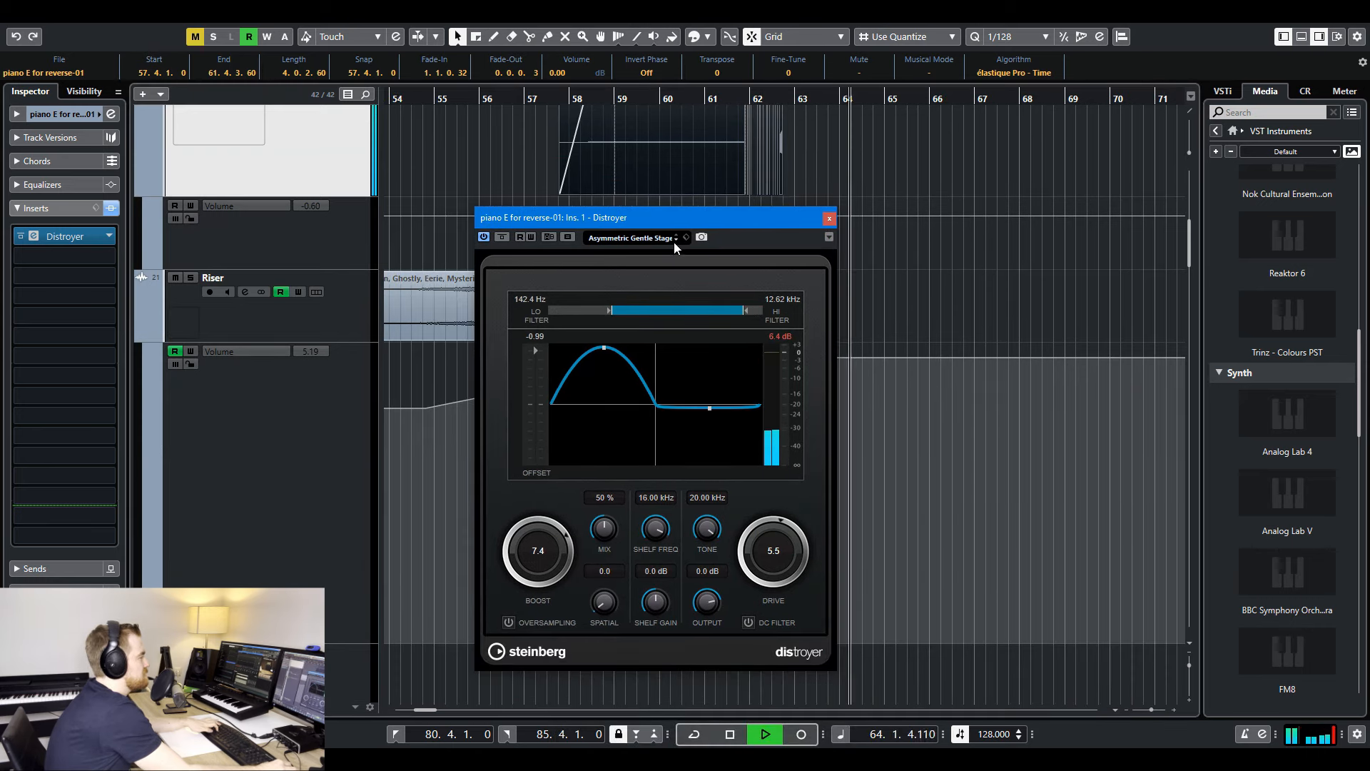
- Audition the Distroyer presets Asymmetric High Stage Mid Crunch, Asymmetric Top Crunch and Basic Asymmetry around bar 62
left_click(676, 240)
left_click(675, 235)
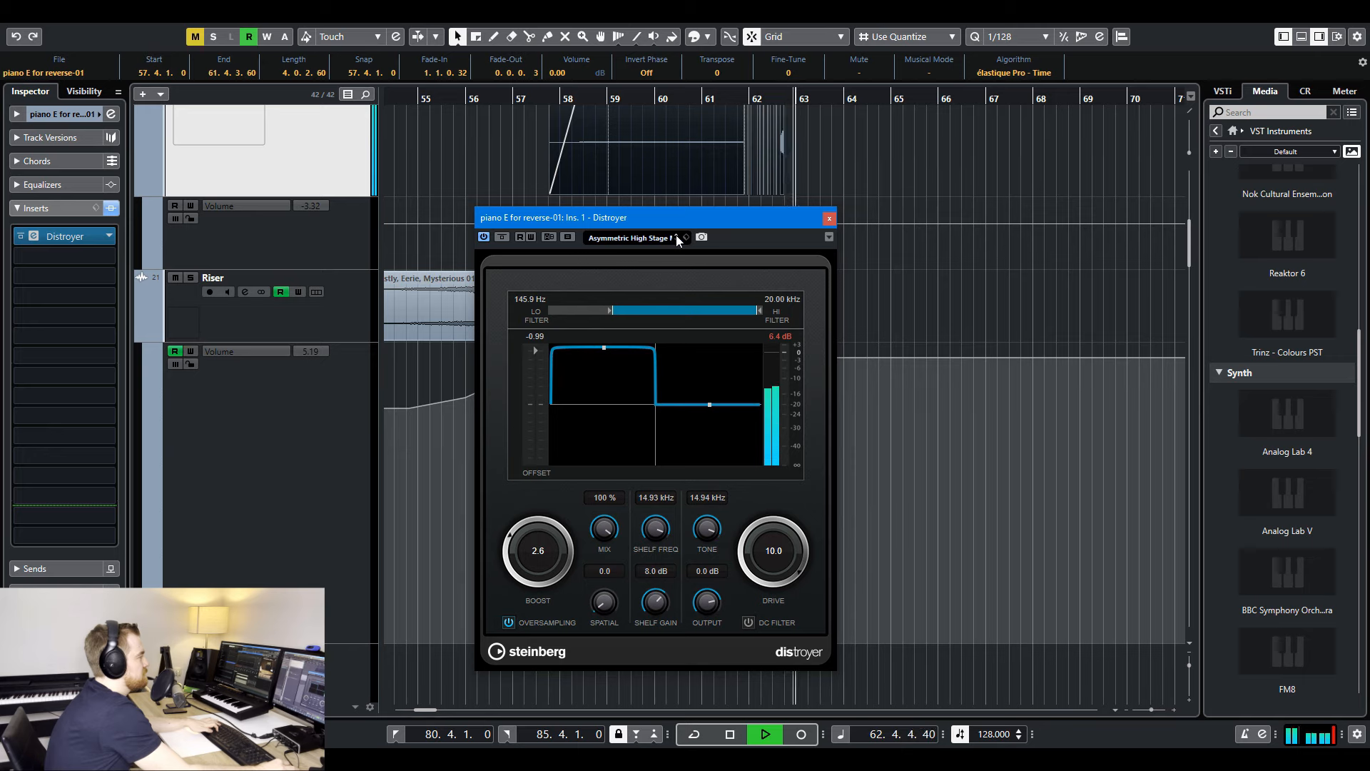
left_click(675, 240)
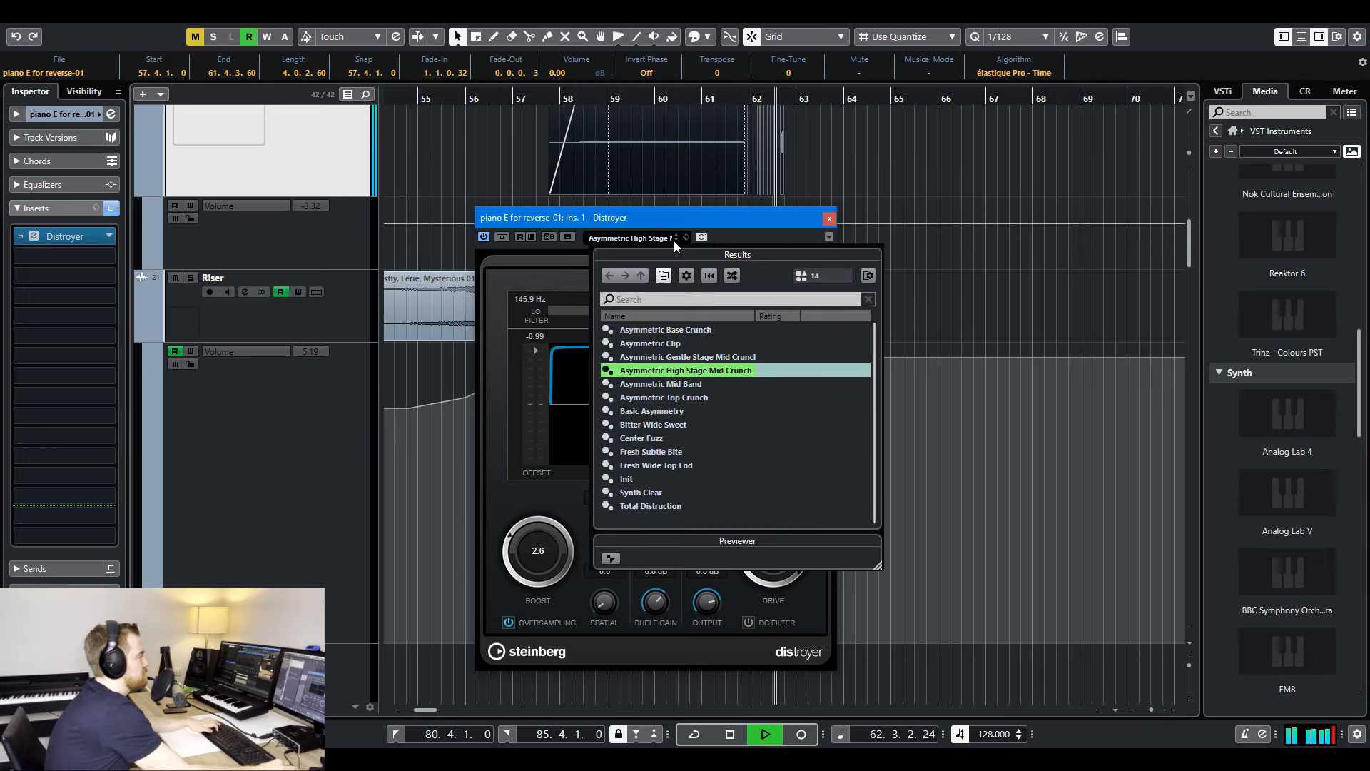
left_click(771, 111)
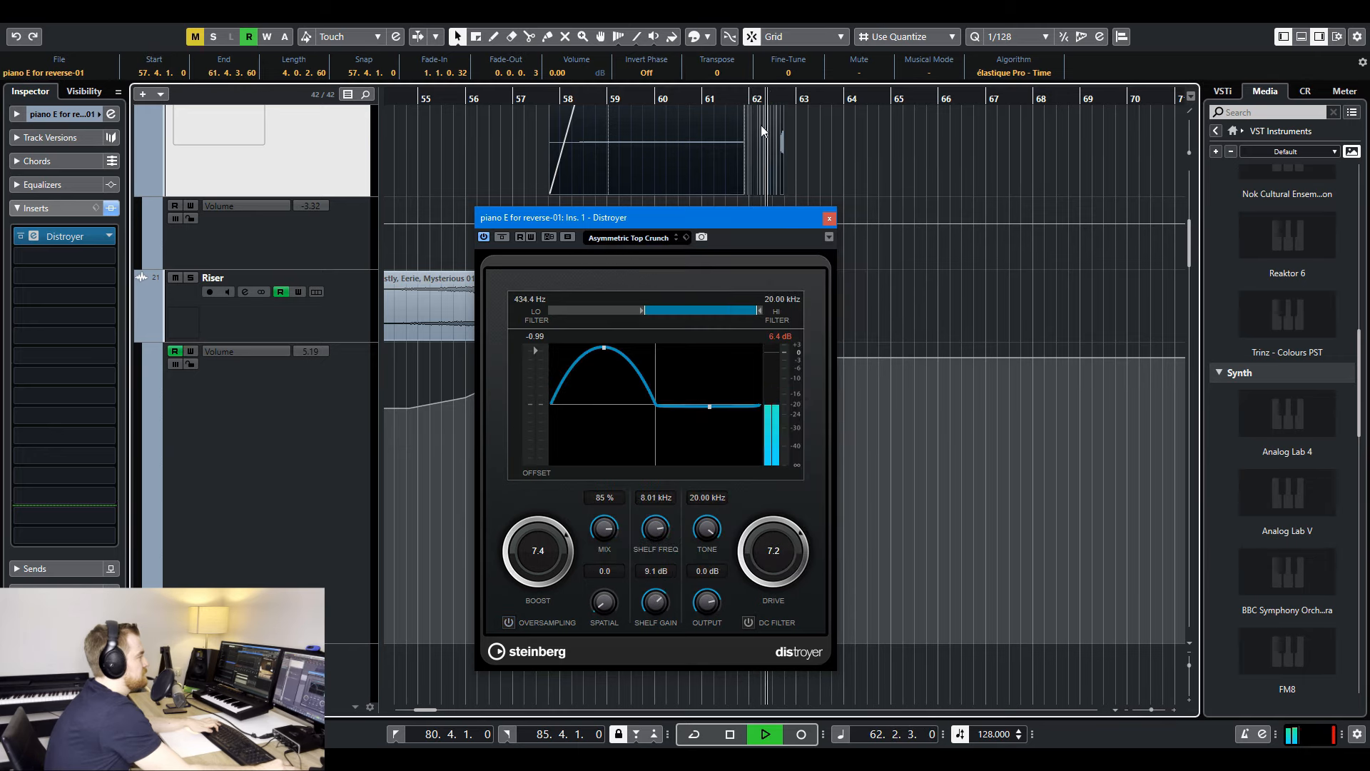
left_click(675, 241)
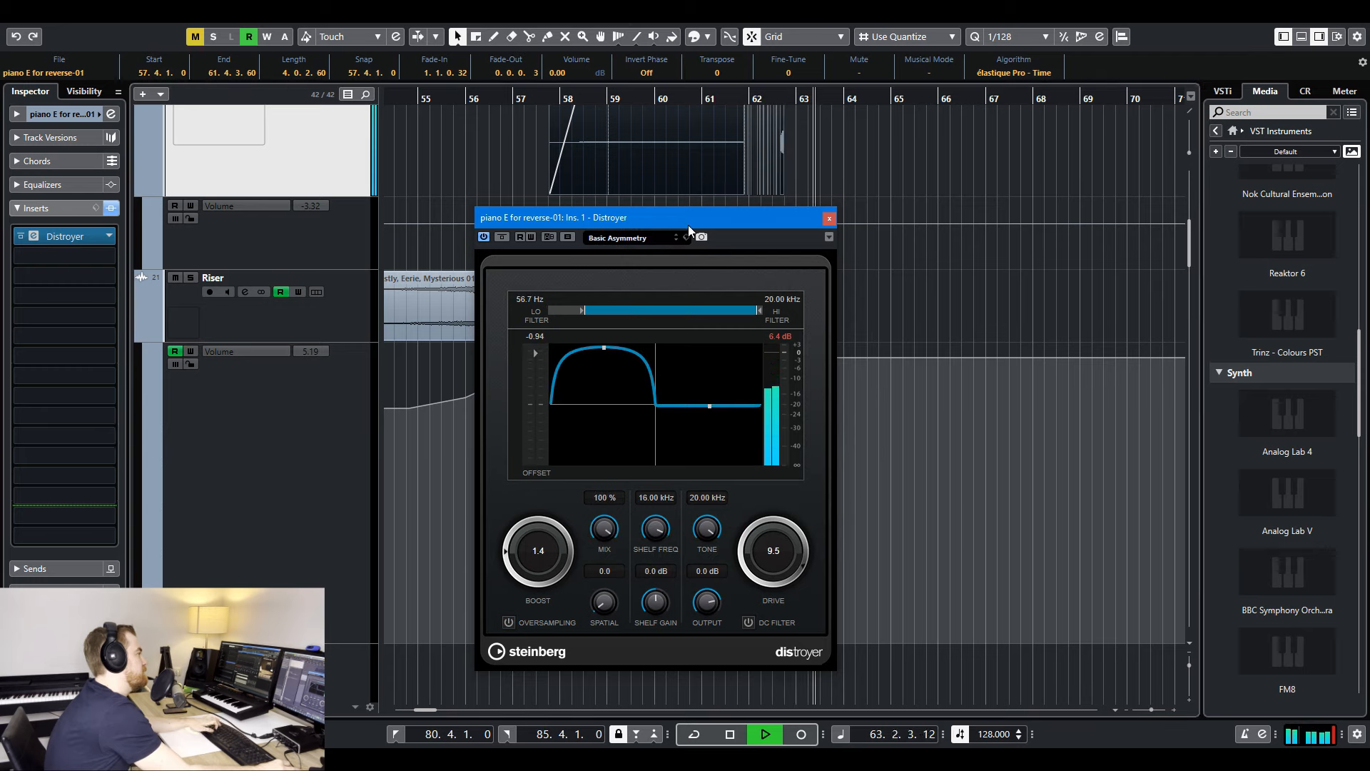
left_click(761, 101)
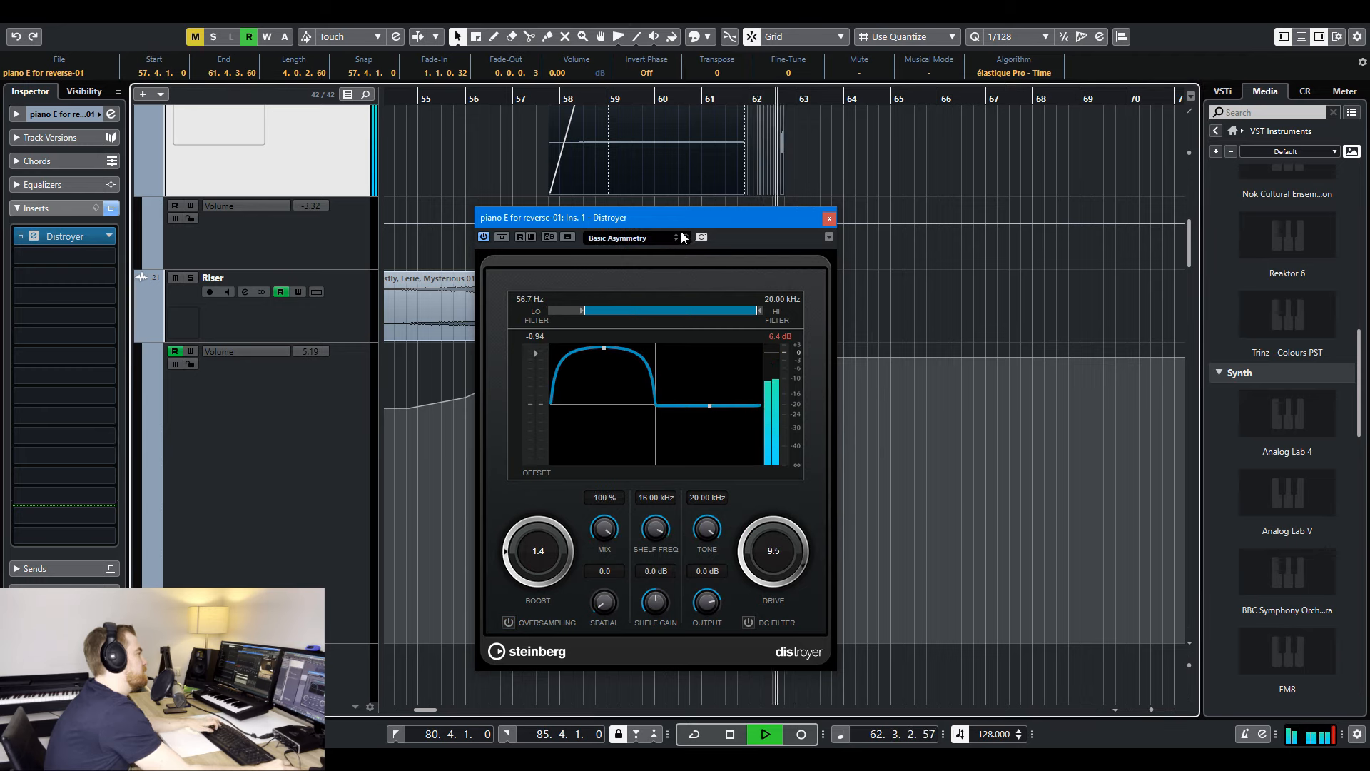
- Load the Distroyer preset Asymmetric Top Crunch, set the piano track's volume to -5.27 during playback and close the plug-in
left_click(678, 238)
left_click(758, 107)
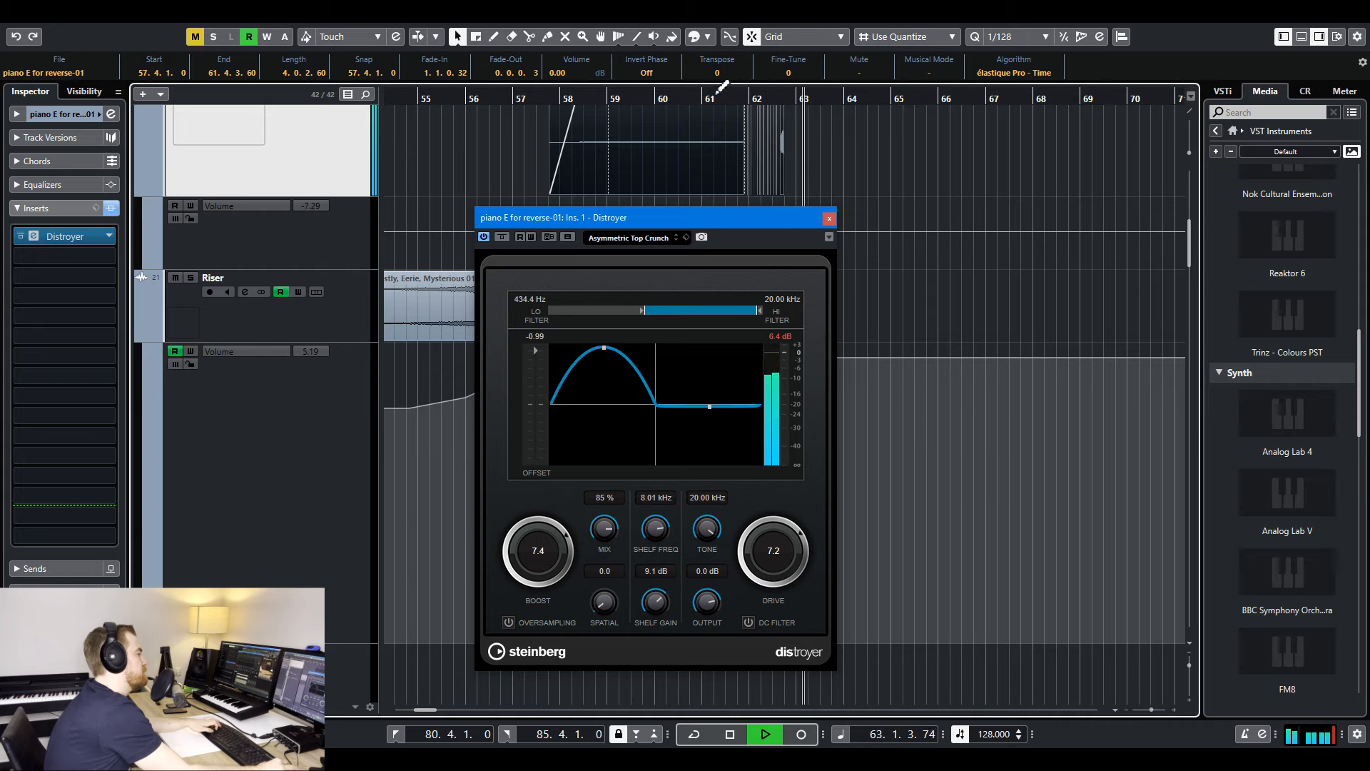
left_click(747, 101)
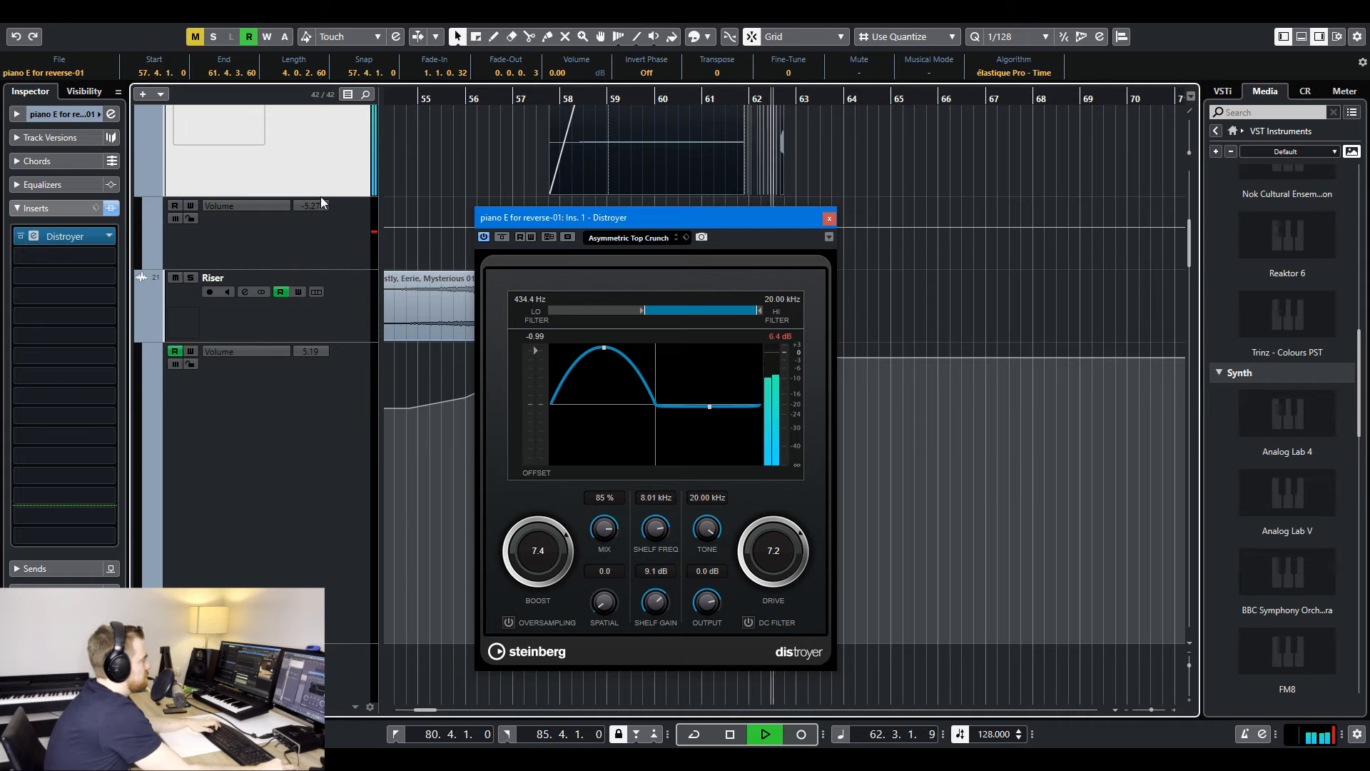
key("space")
left_click(830, 219)
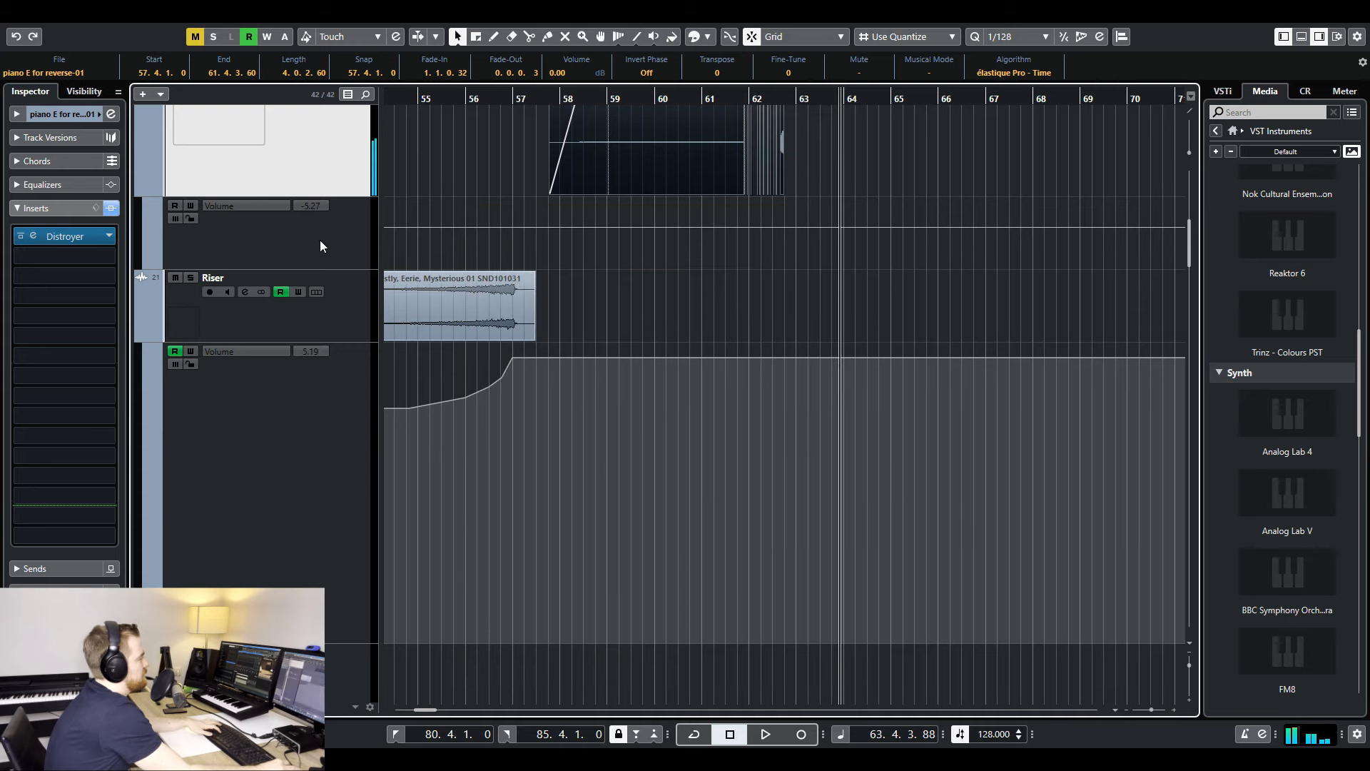
- Automate Distroyer's Drive on the piano track with a ramp from 0.0 at bar 61 to 7.5 at bar 62.4, and play it
key("h")
key("h")
key("g")
scroll(542, 260, "up", 2)
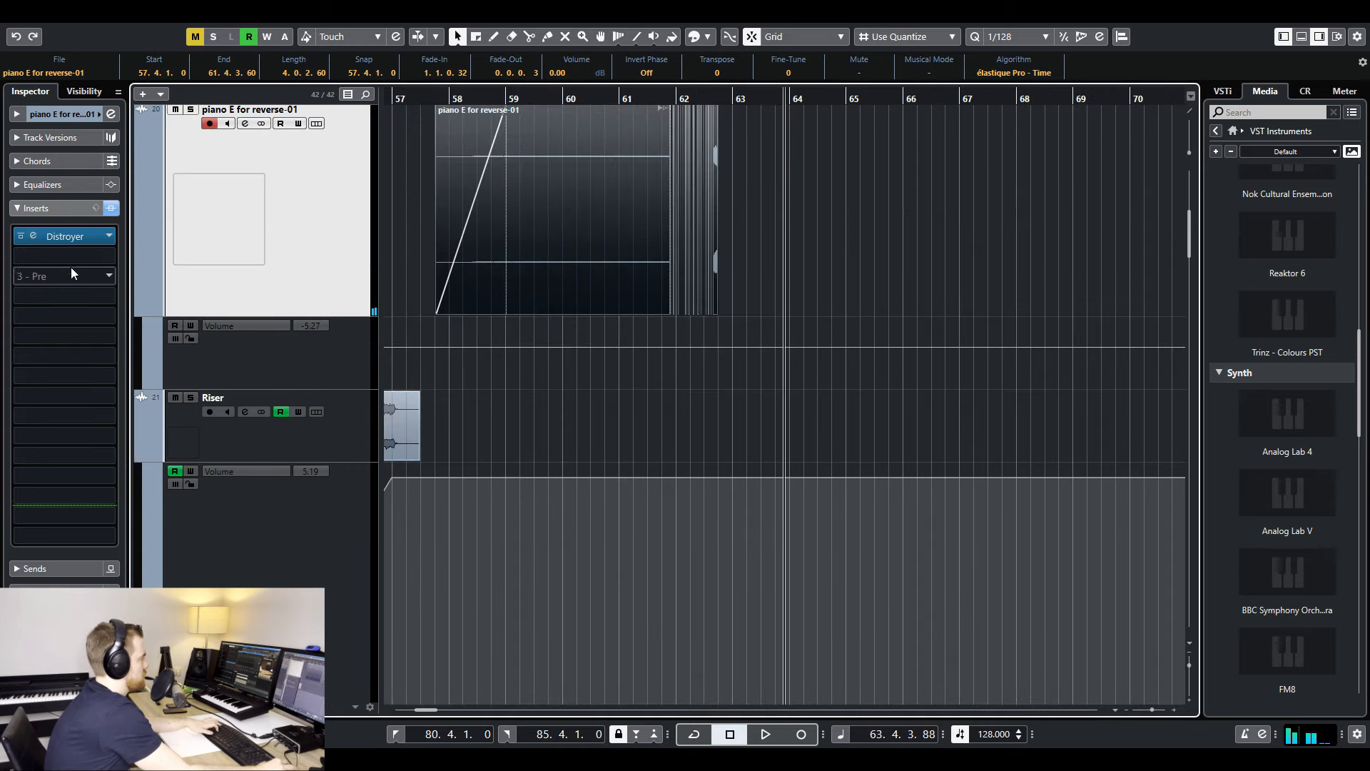
left_click(148, 381)
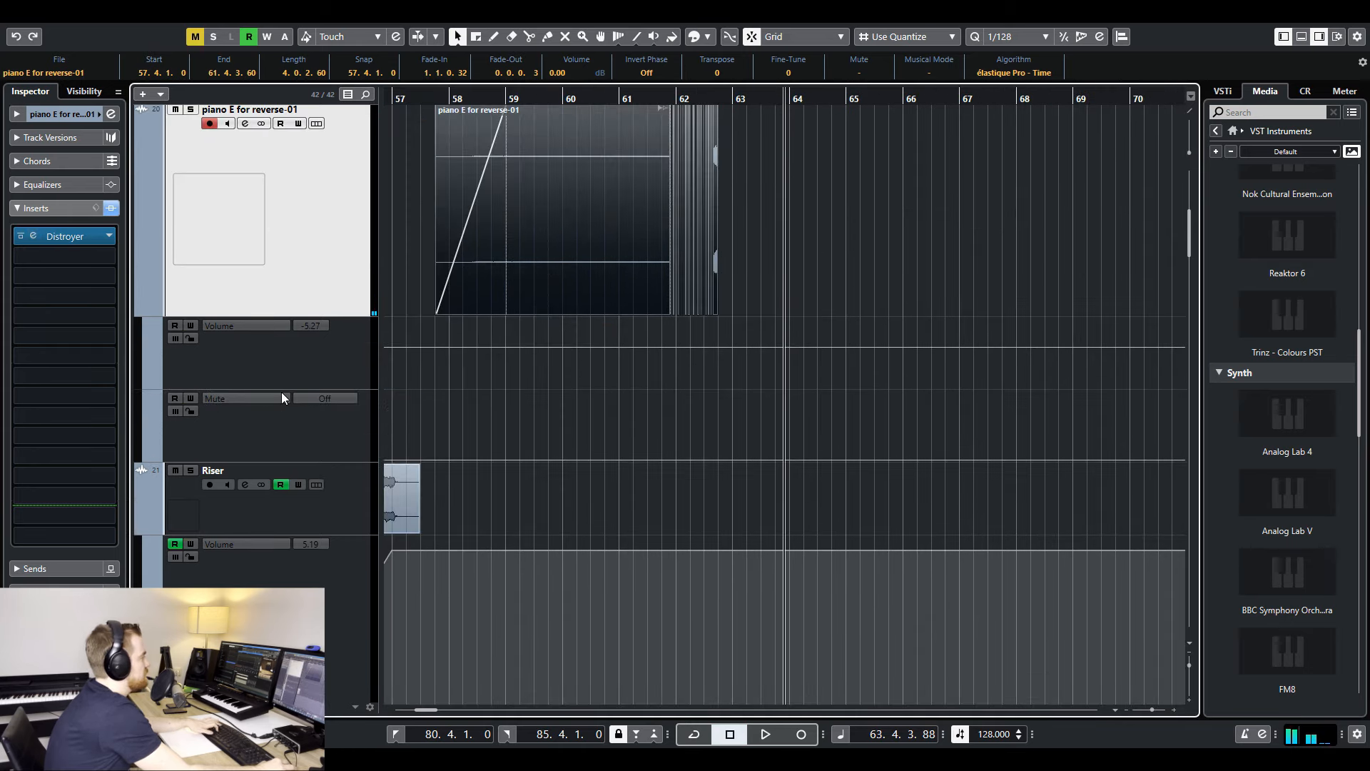
left_click(254, 397)
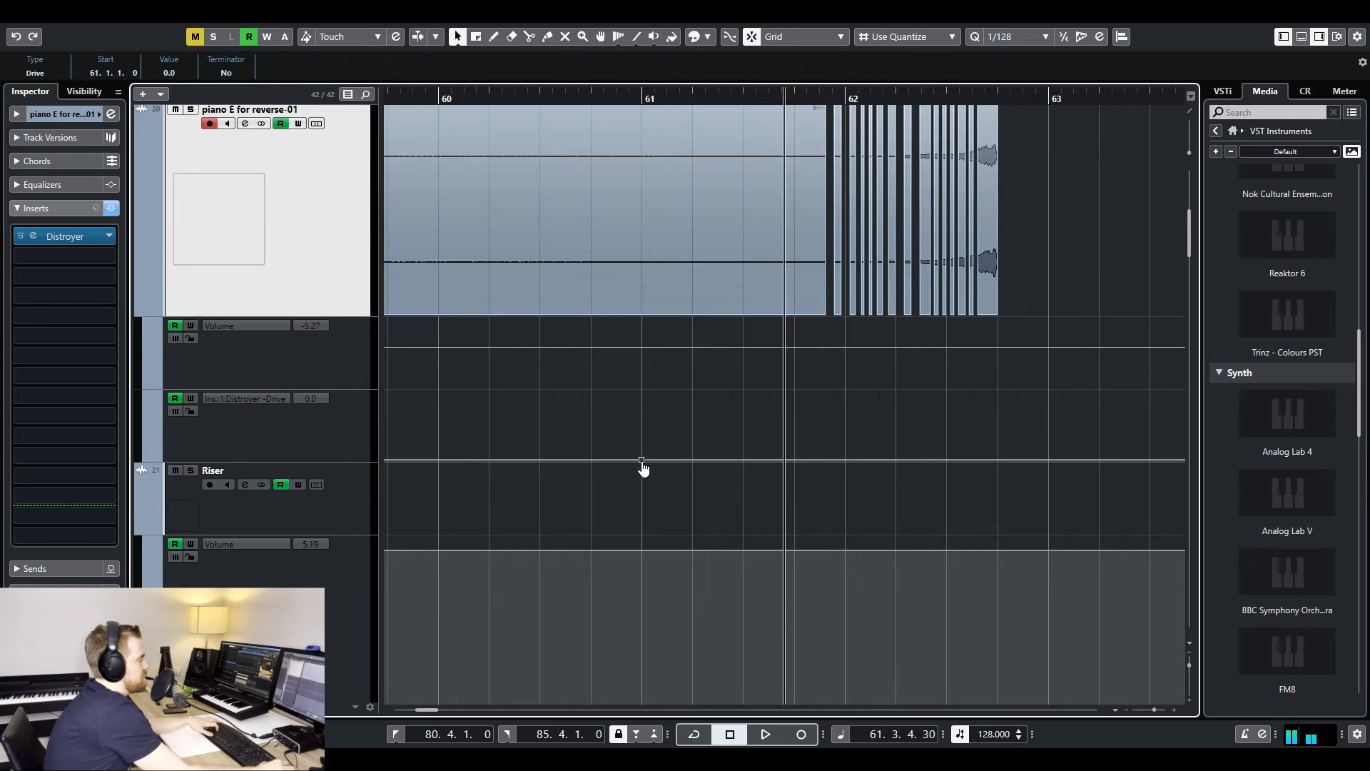
left_click_drag(682, 462, 998, 409)
key("space")
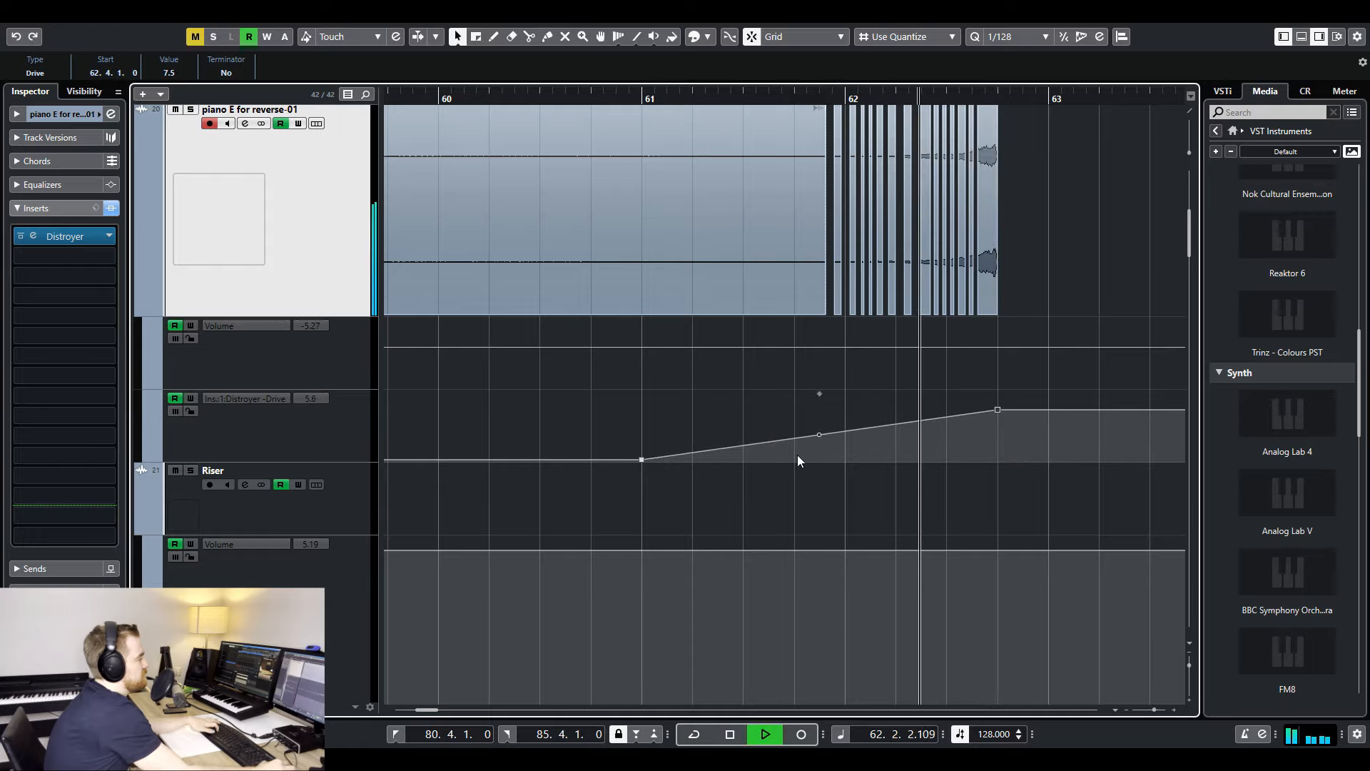
key("g")
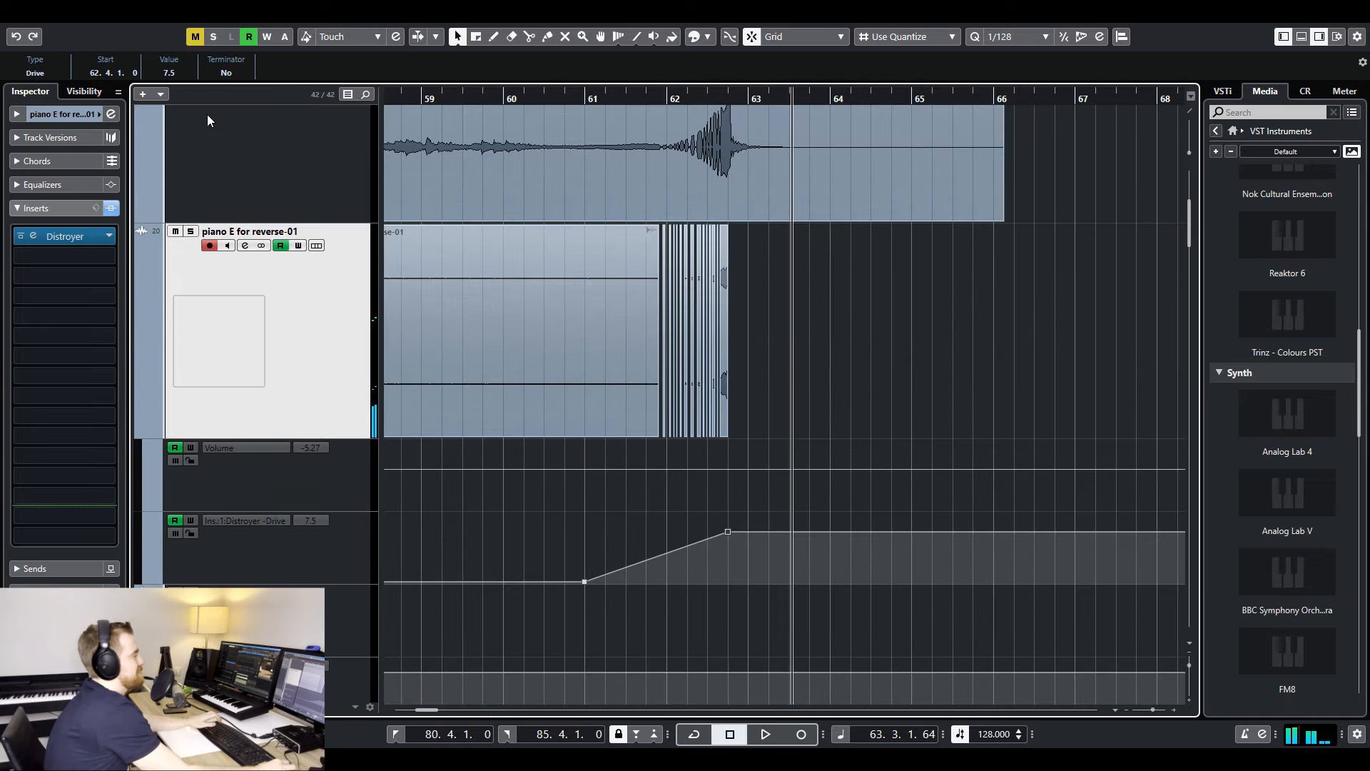
- Add the RoomWorks reverb as the second insert on the piano E for reverse-01 track
left_click(76, 259)
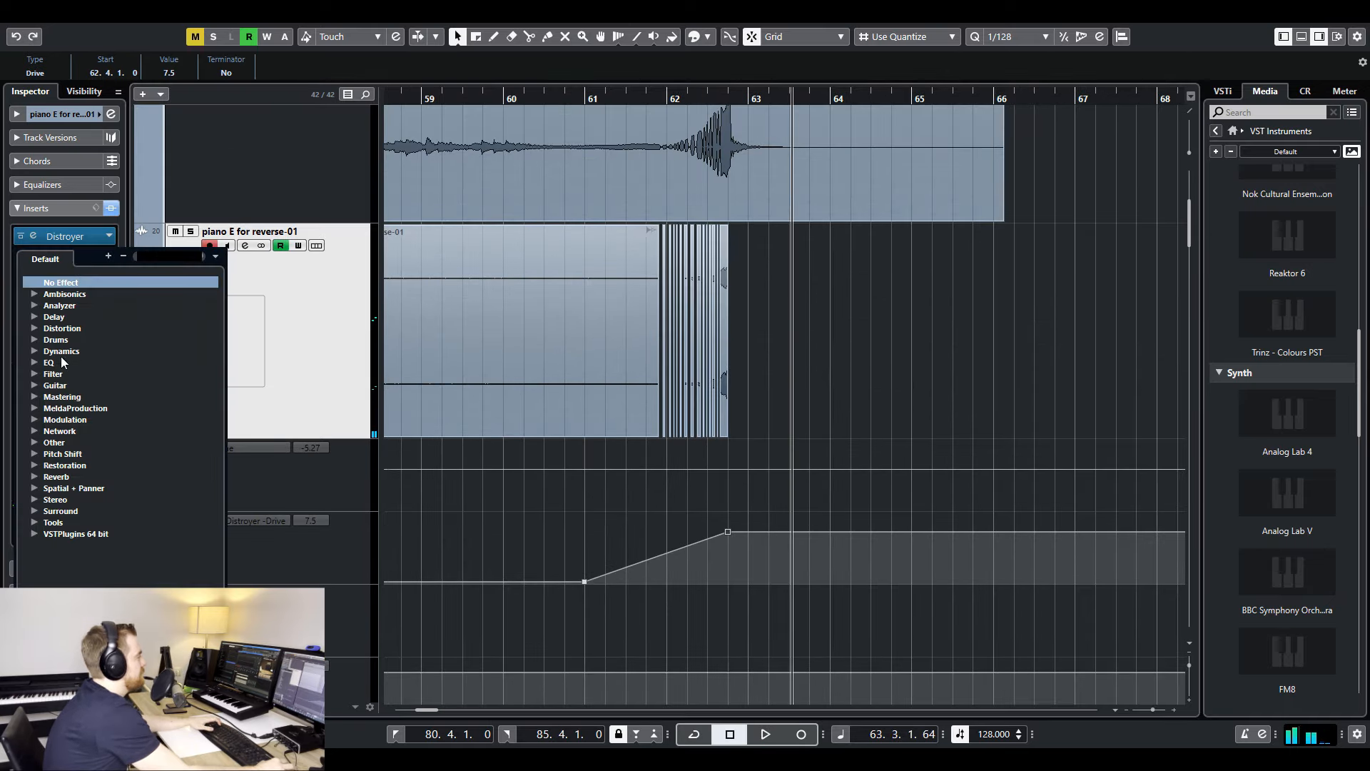
left_click(33, 476)
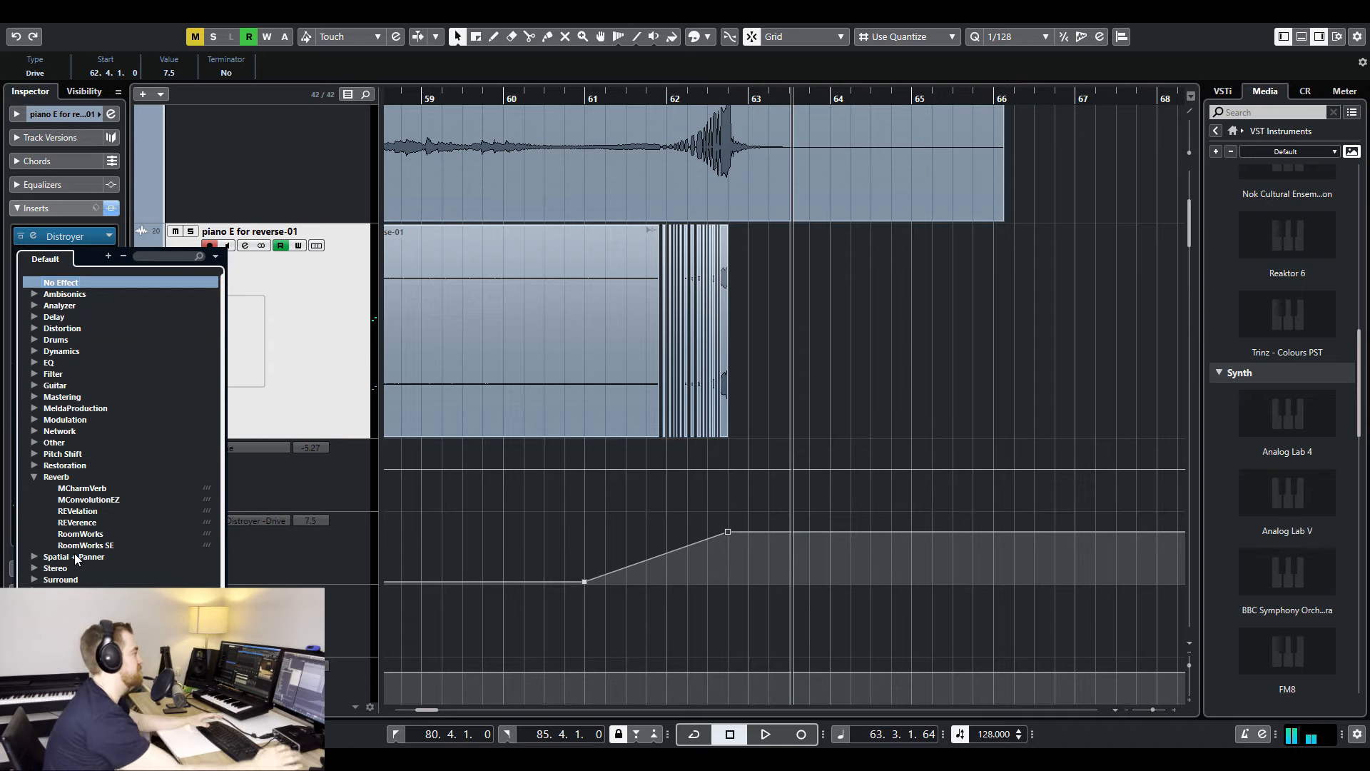
left_click(80, 534)
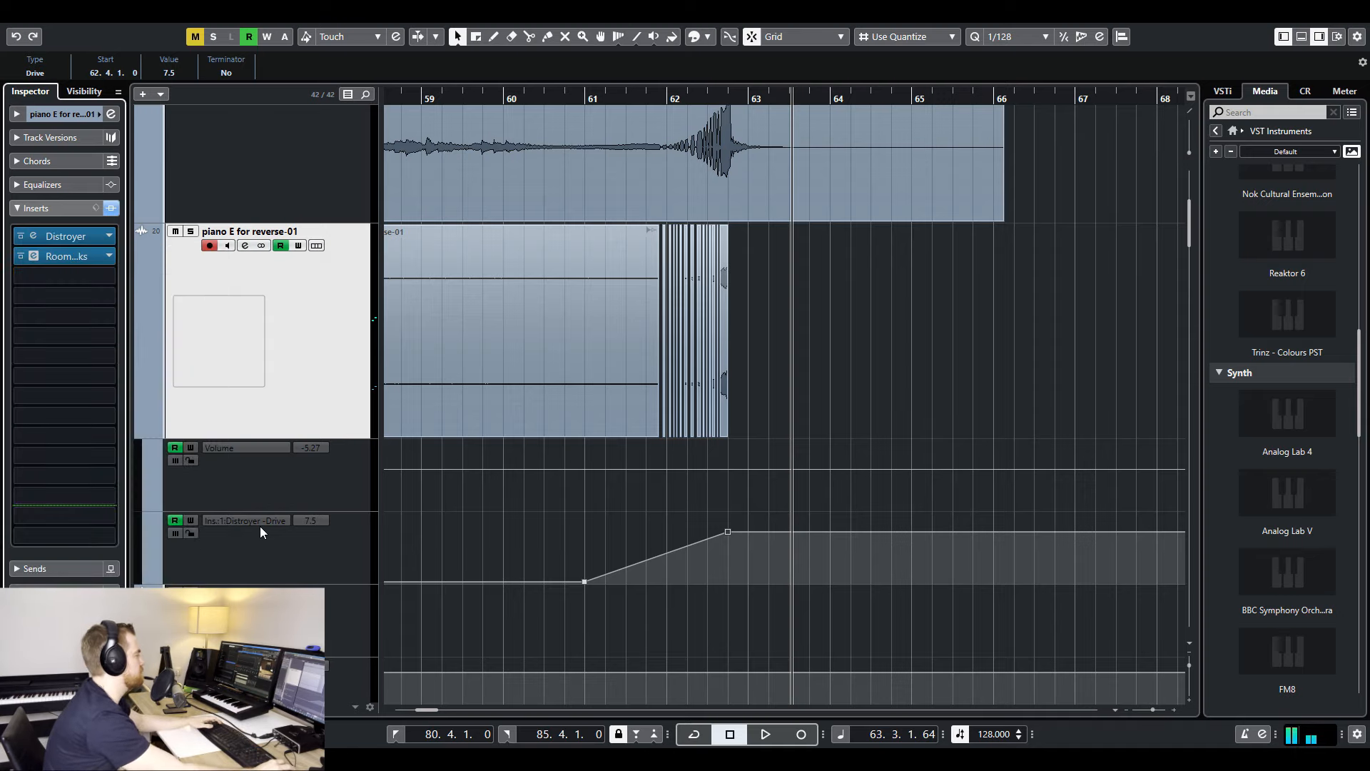
left_click(440, 257)
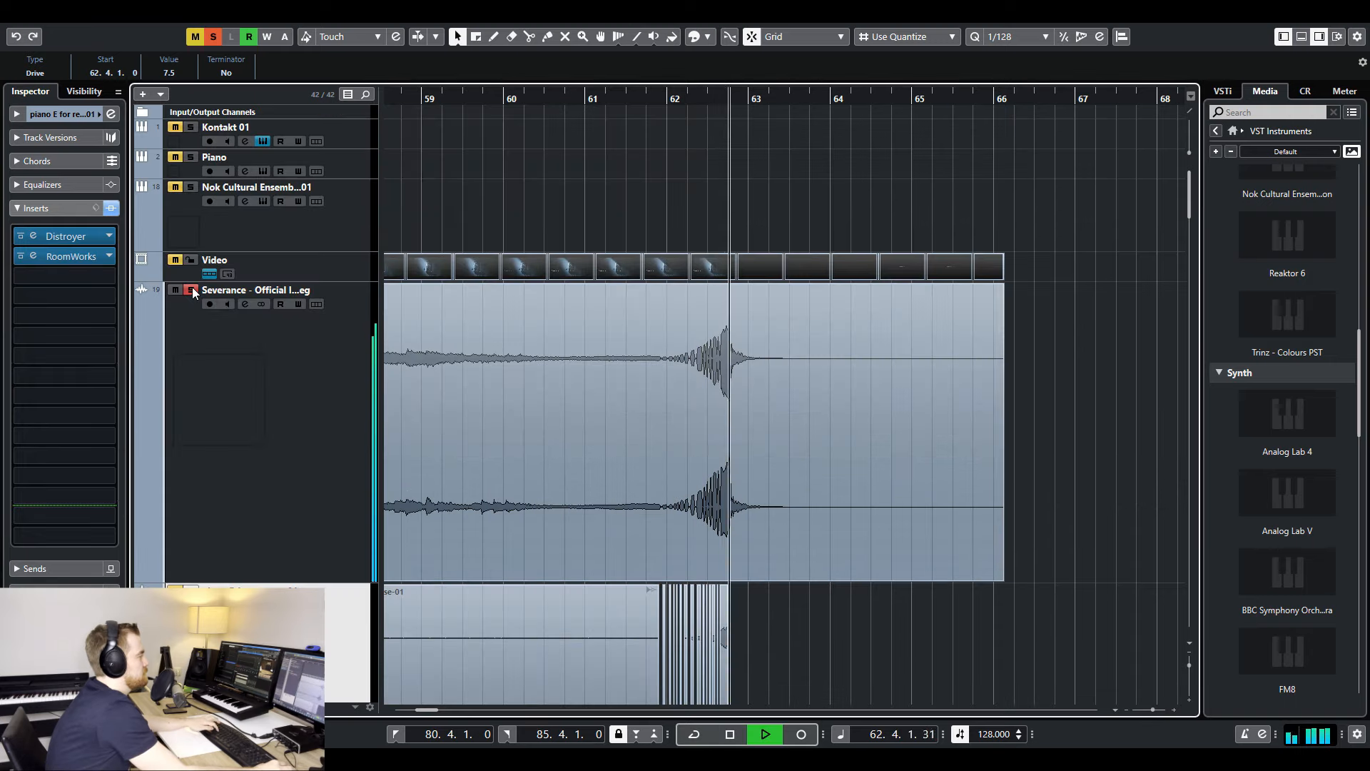
- Unsolo and mute the Severance reference, and play the reversed piano ending from just before bar 62
left_click(192, 293)
left_click(666, 100)
key("space")
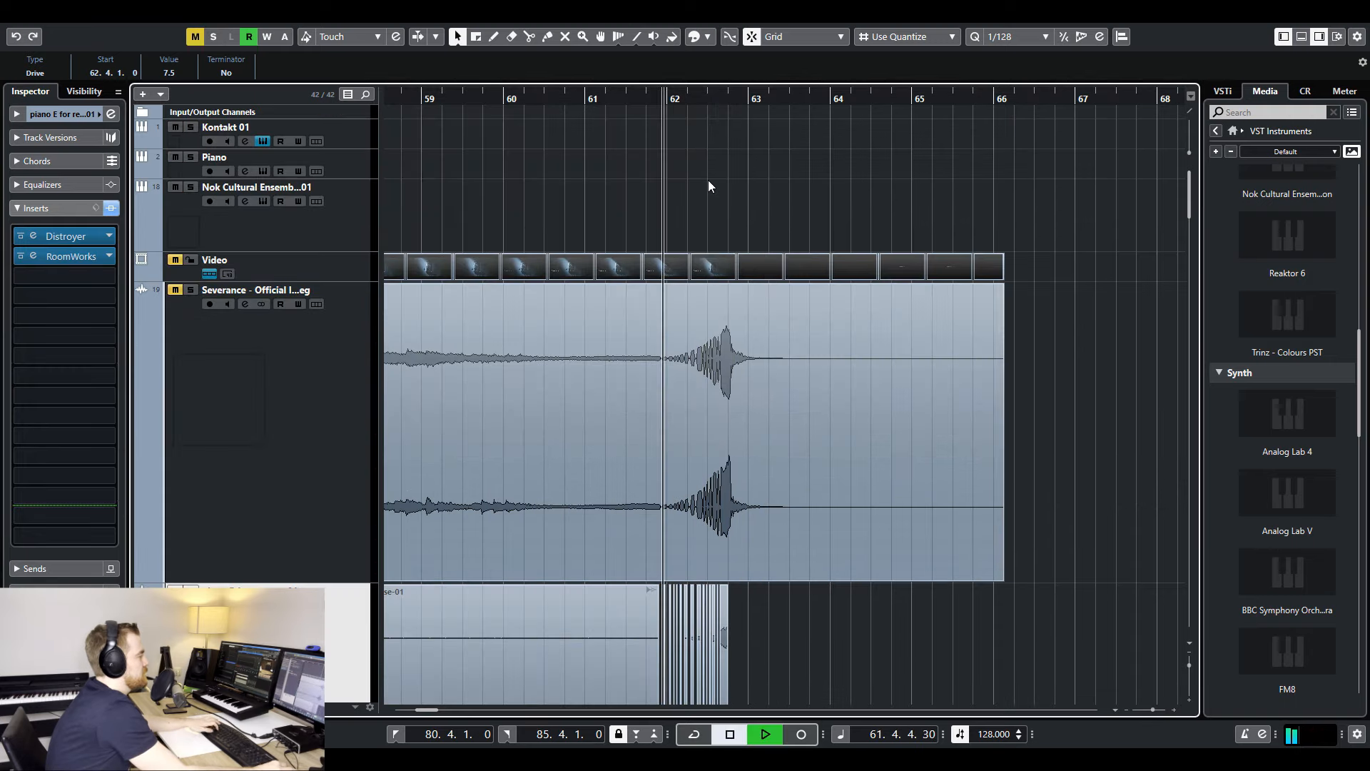
left_click(483, 362)
scroll(484, 358, "down", 3)
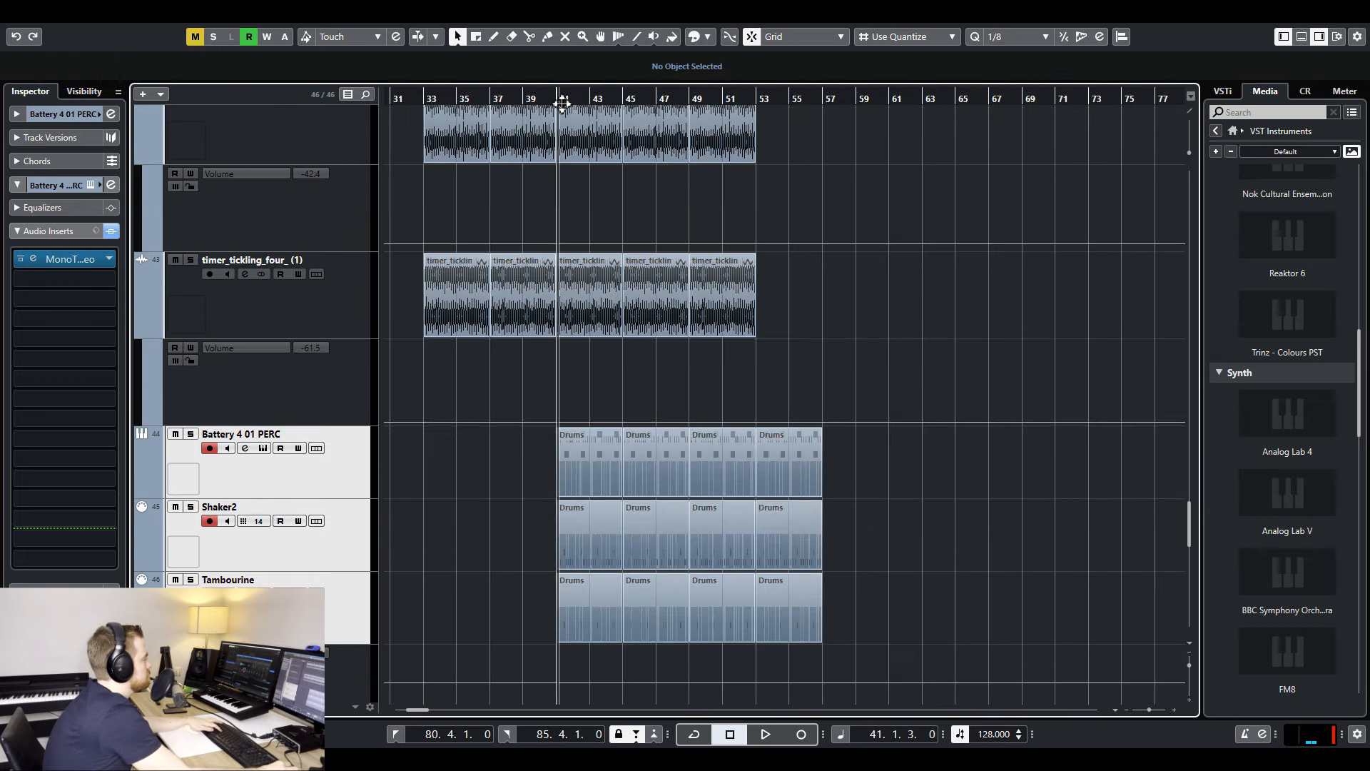
key("space")
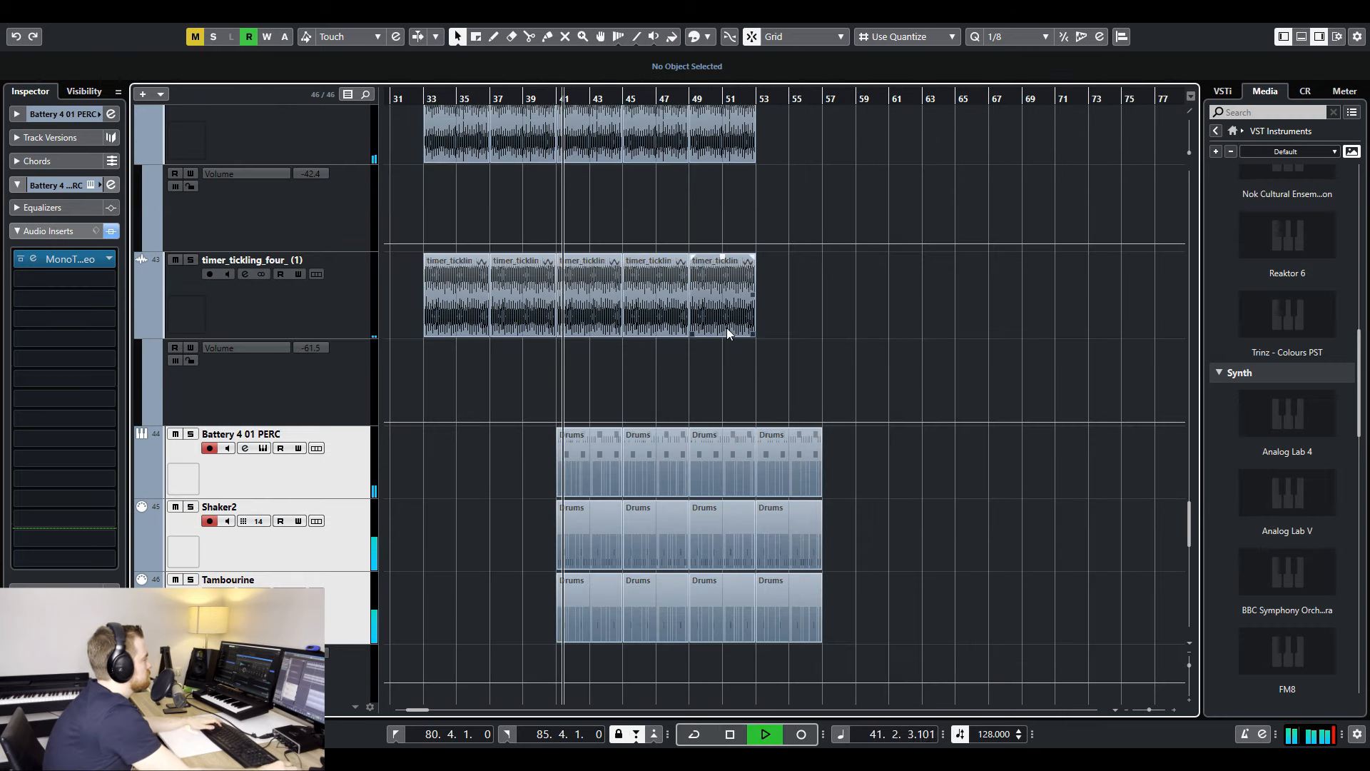
- Move the Battery 4 01 PERC, Shaker2 and Tambourine tracks into Folder 01 and rename the folder Percussion
scroll(747, 353, "down", 6)
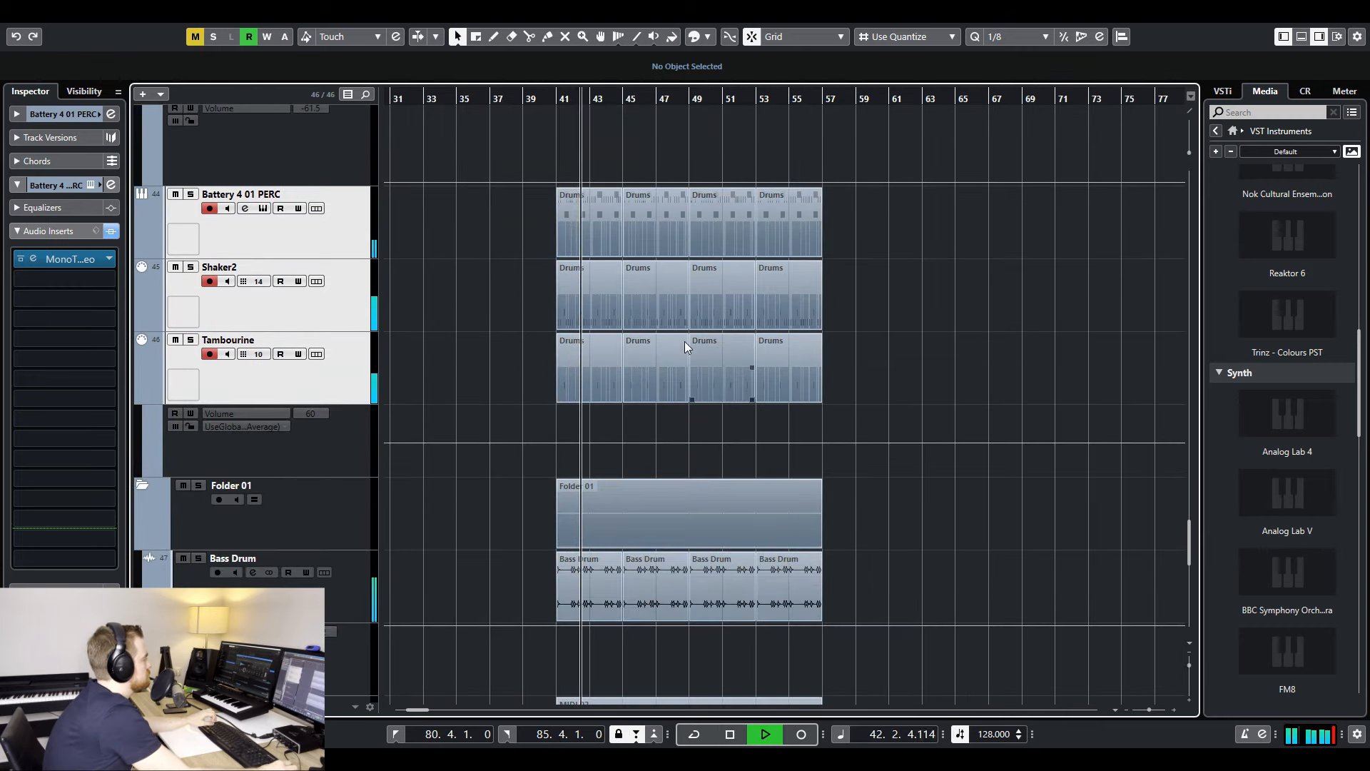
left_click_drag(351, 270, 352, 542)
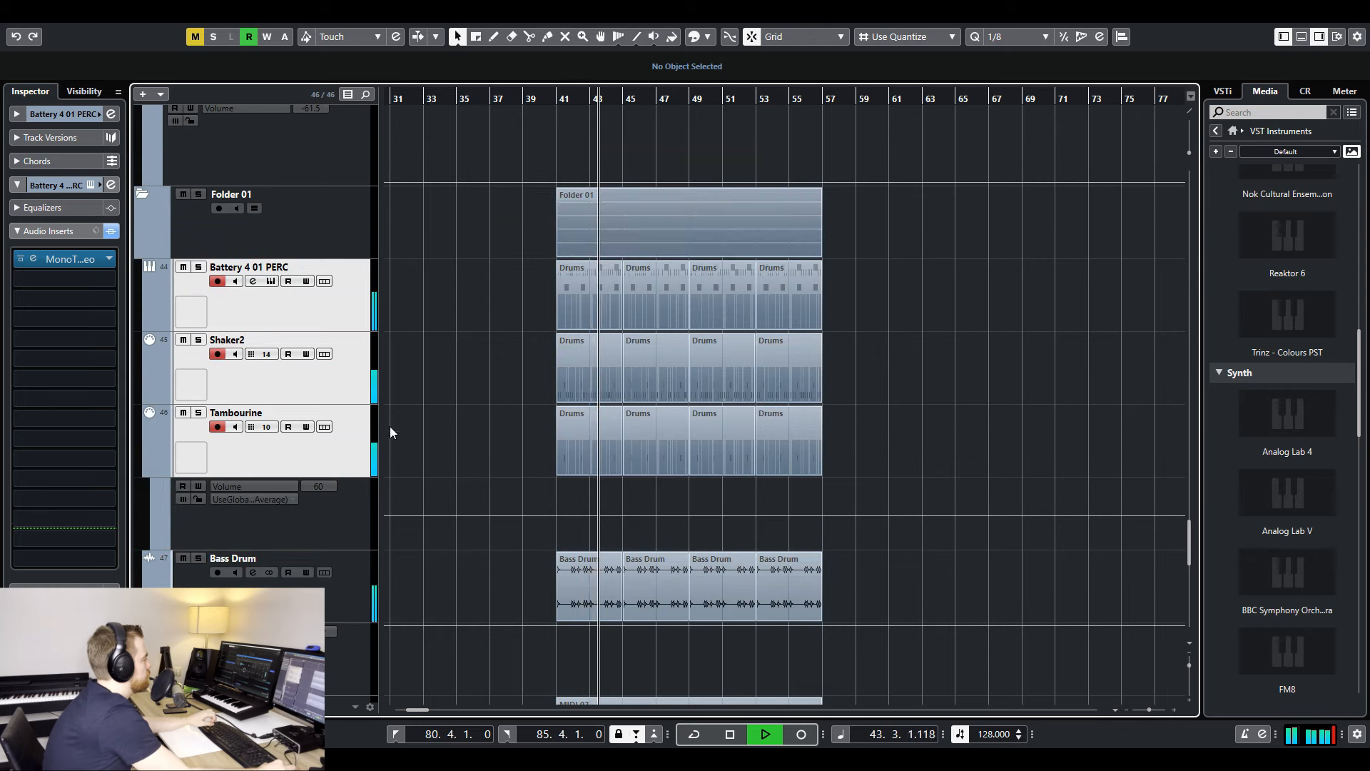
double_click(245, 195)
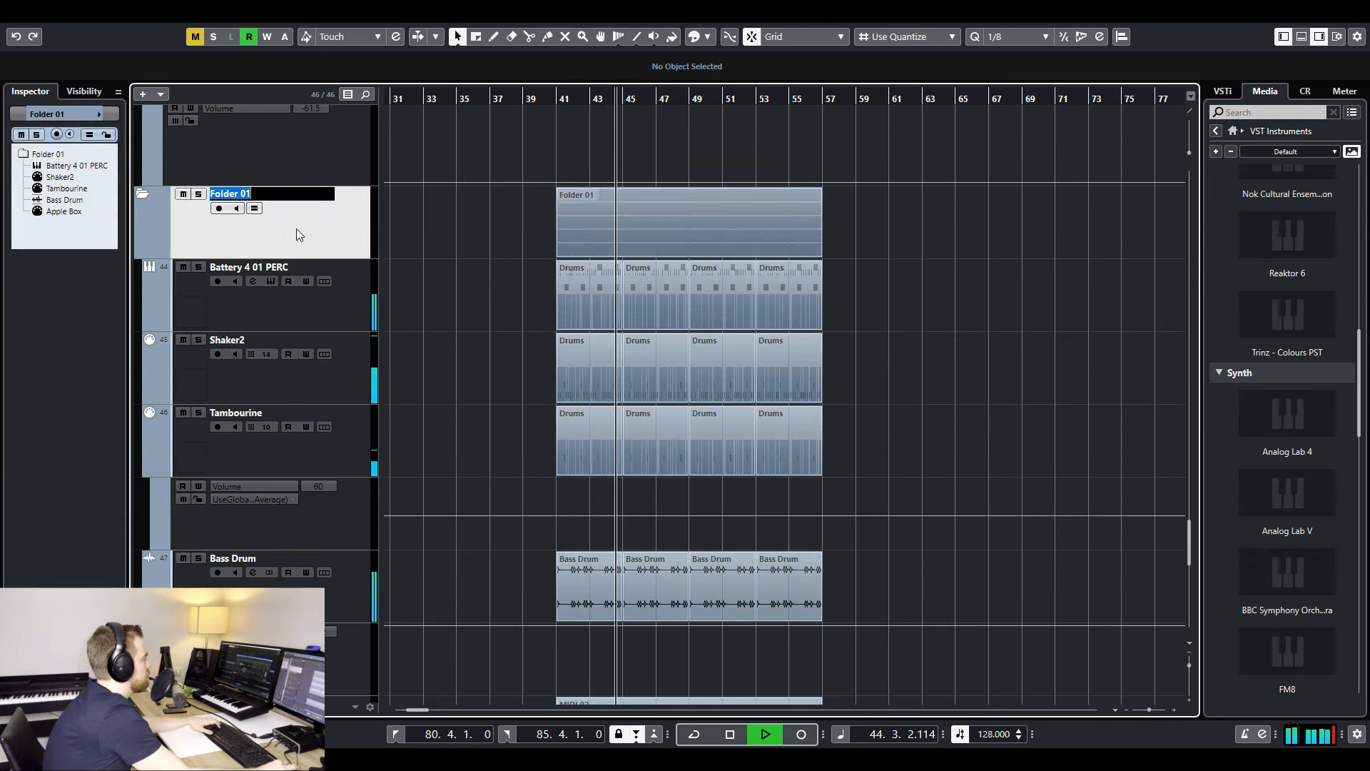
type("Pers")
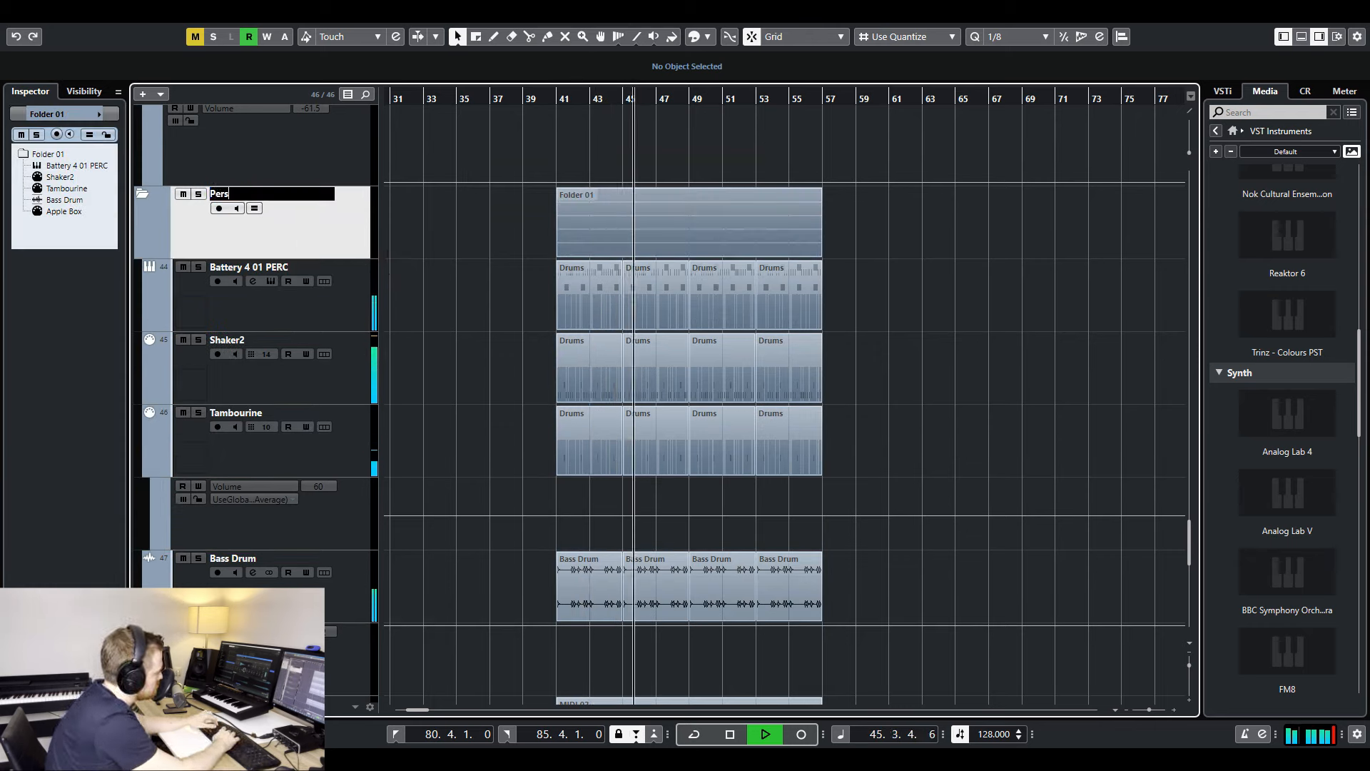
type("cussion")
key("Return")
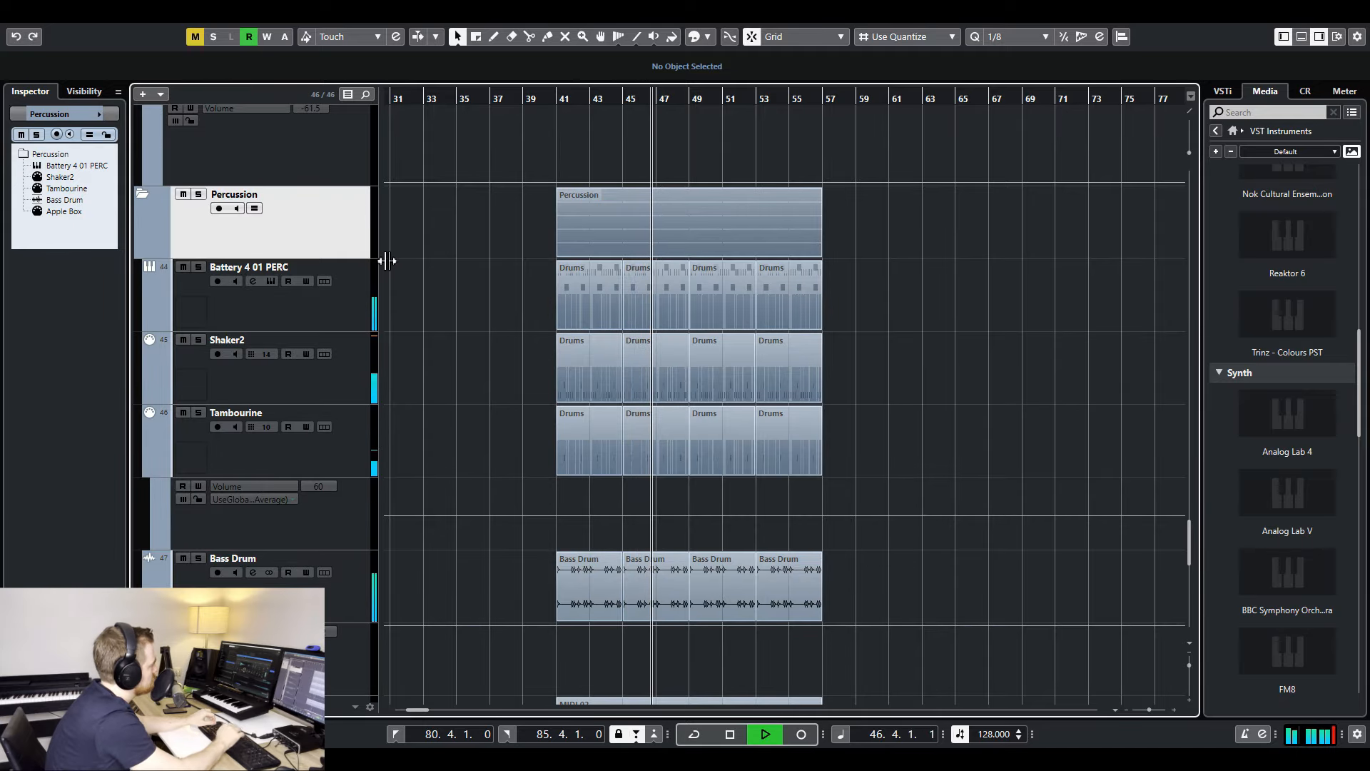